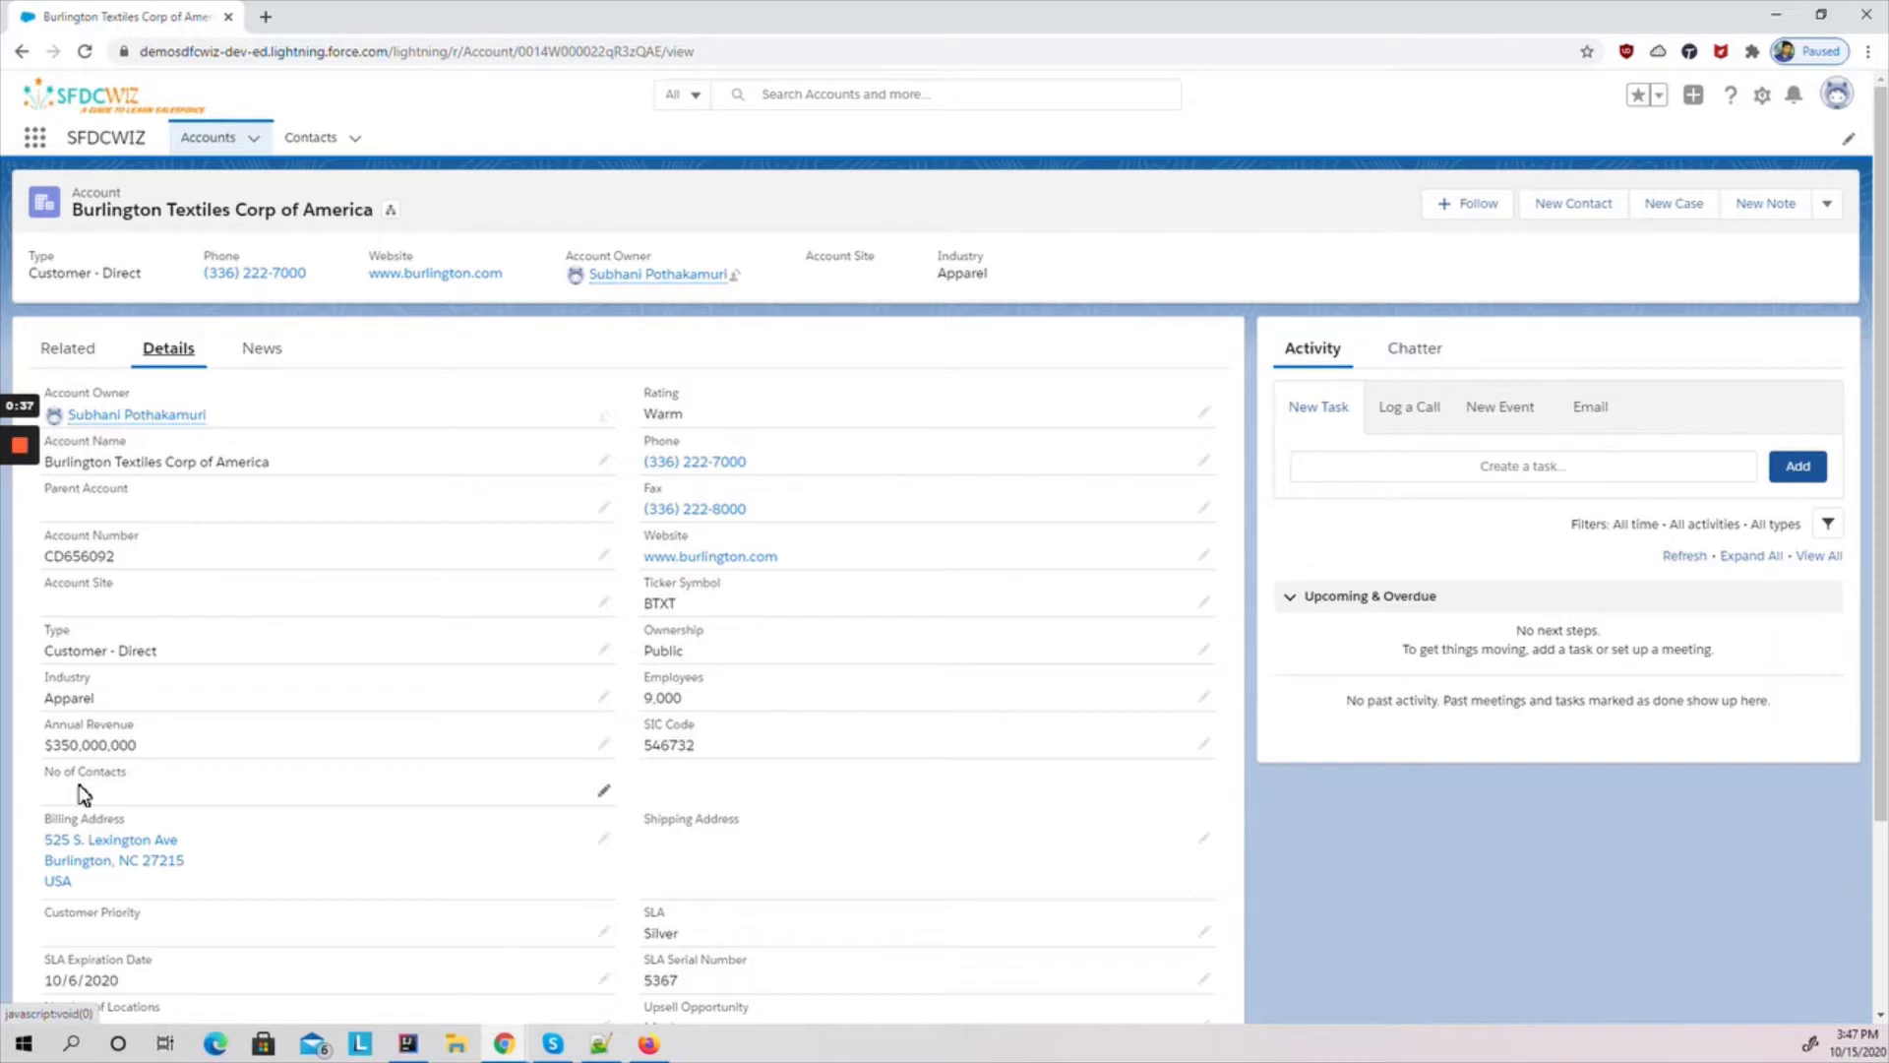
Open Setup, find Flows through Quick Find 'flo', and start a new flow
click(1763, 98)
click(1708, 150)
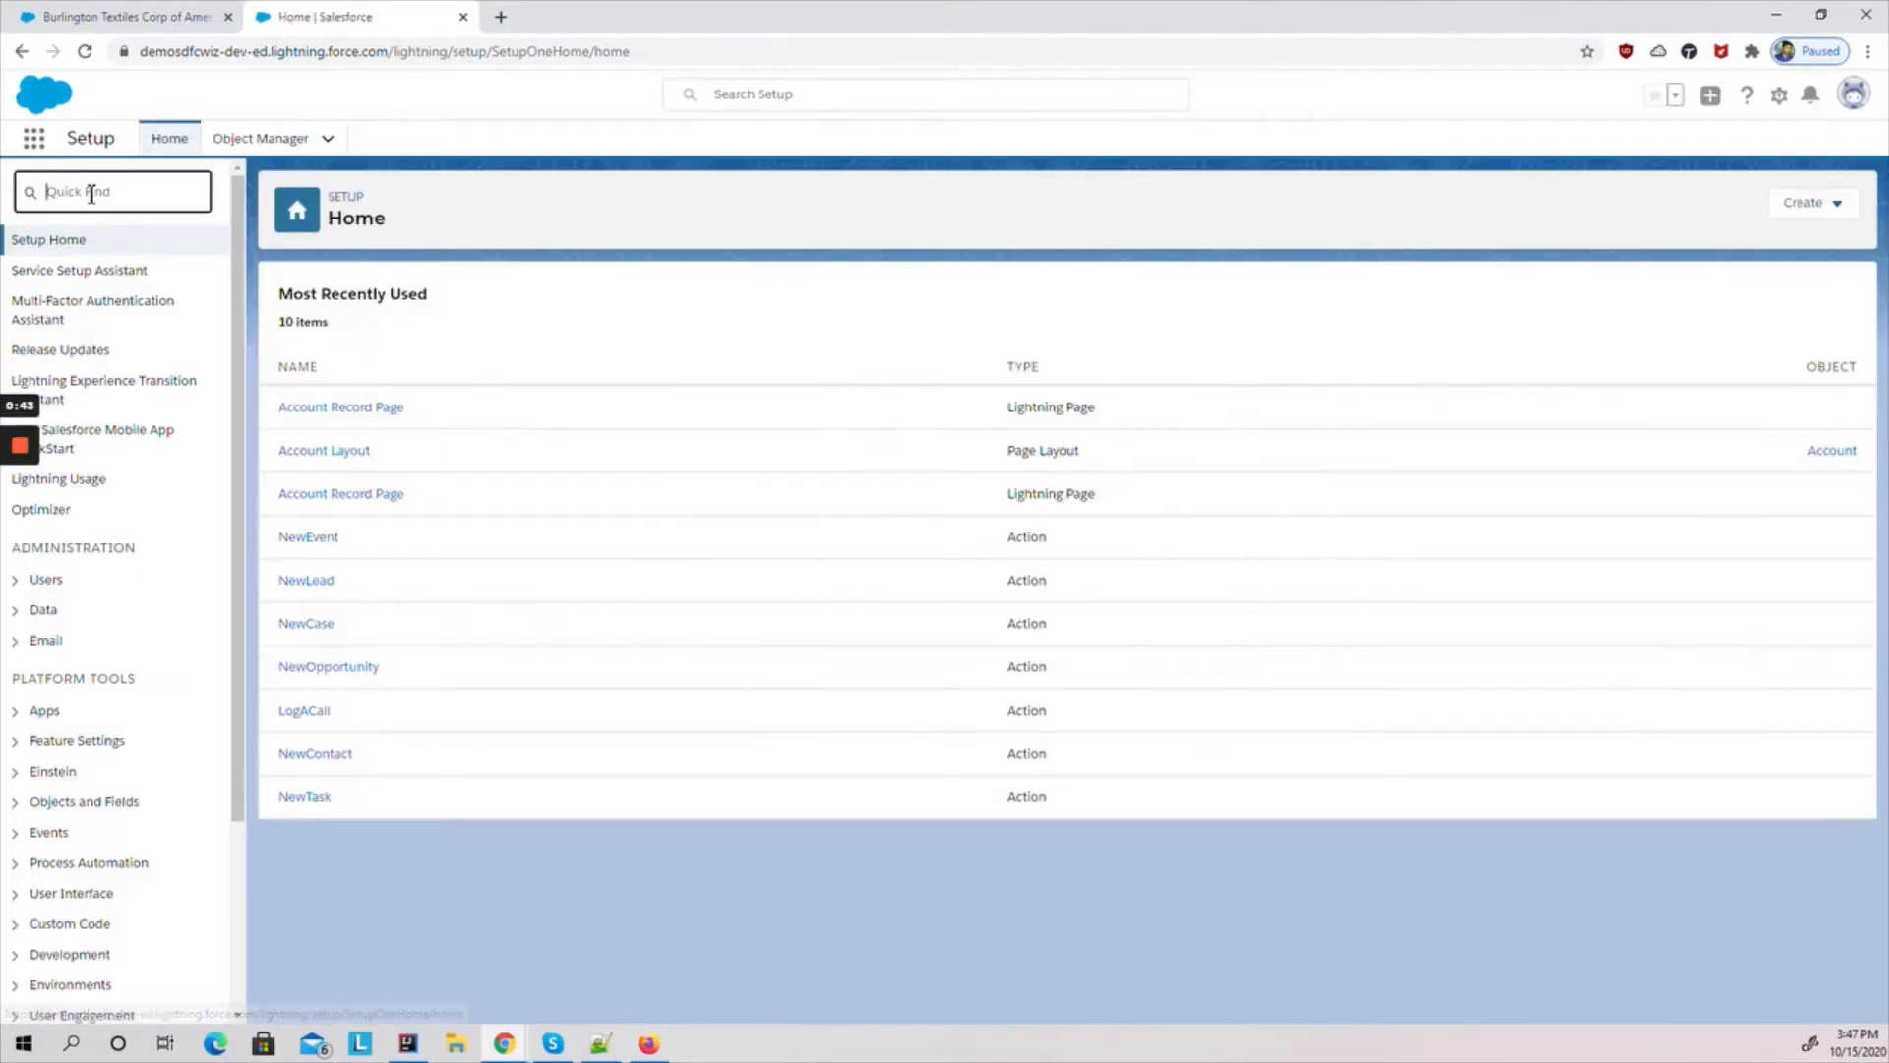
text(flo)
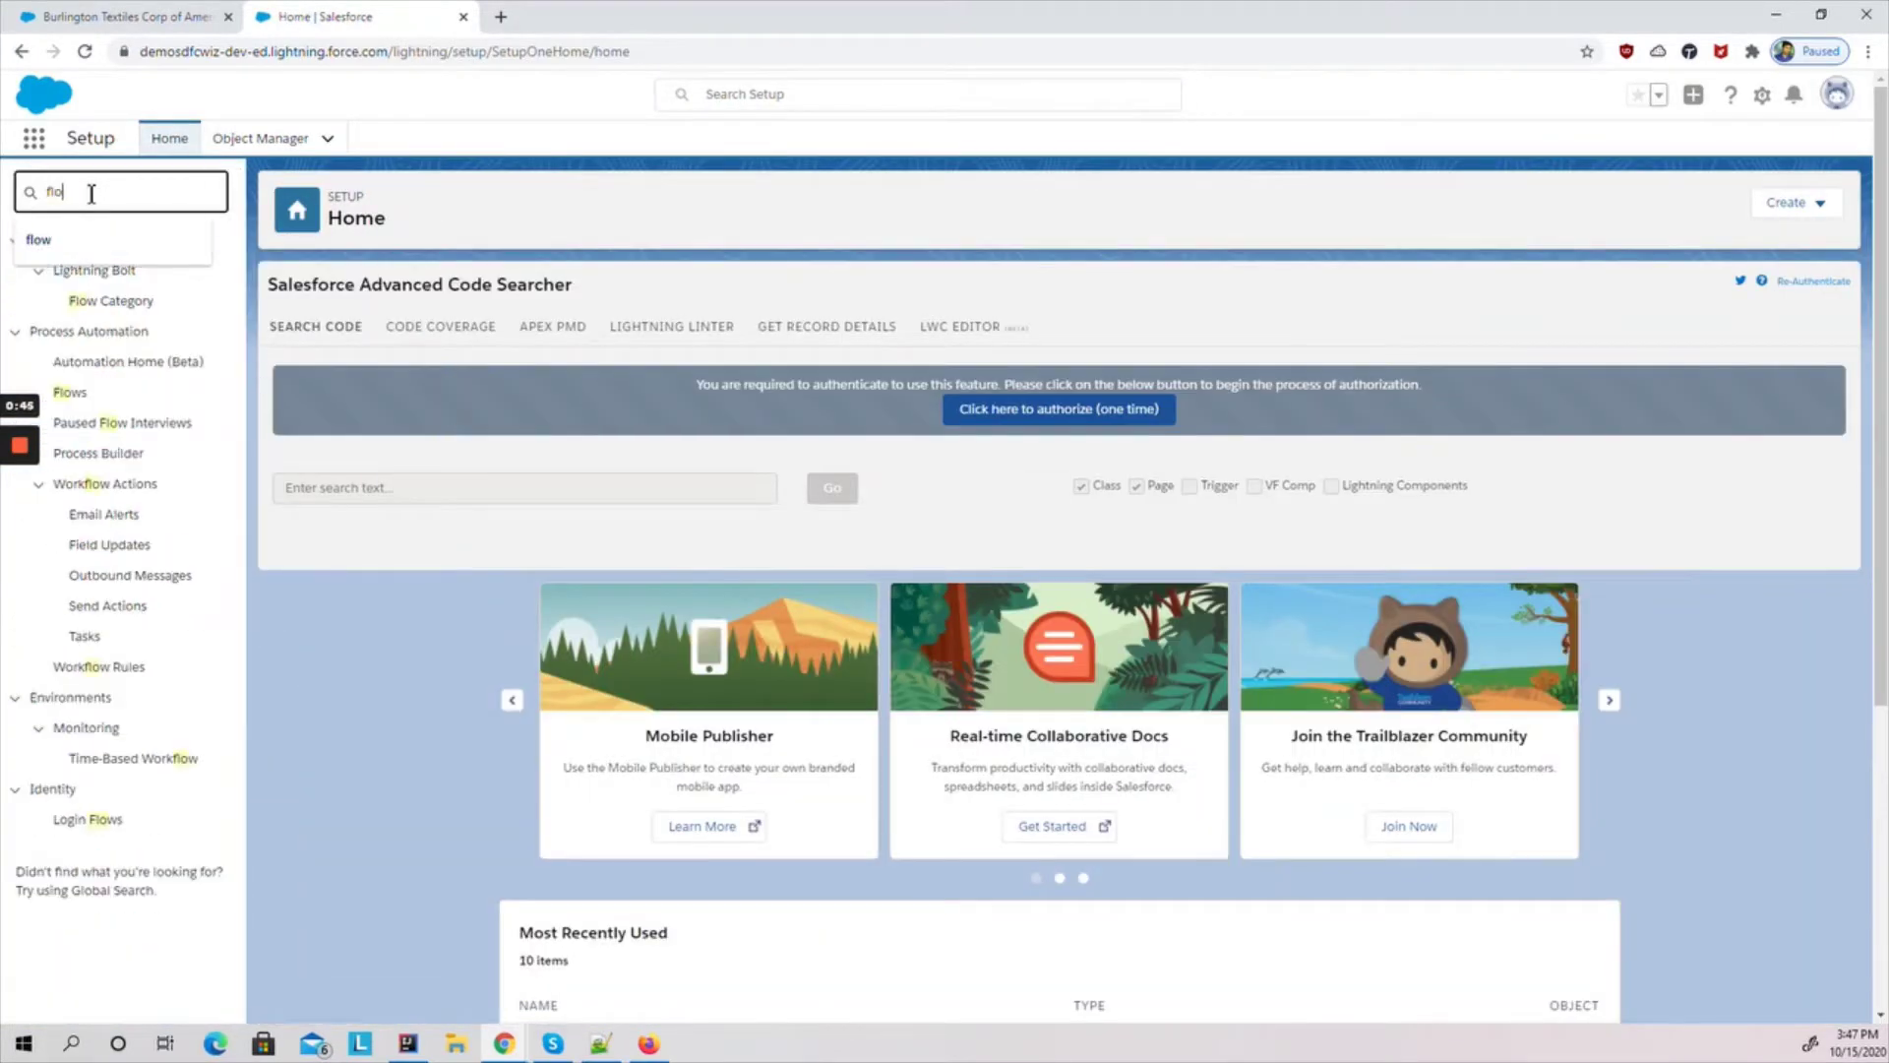
click(73, 396)
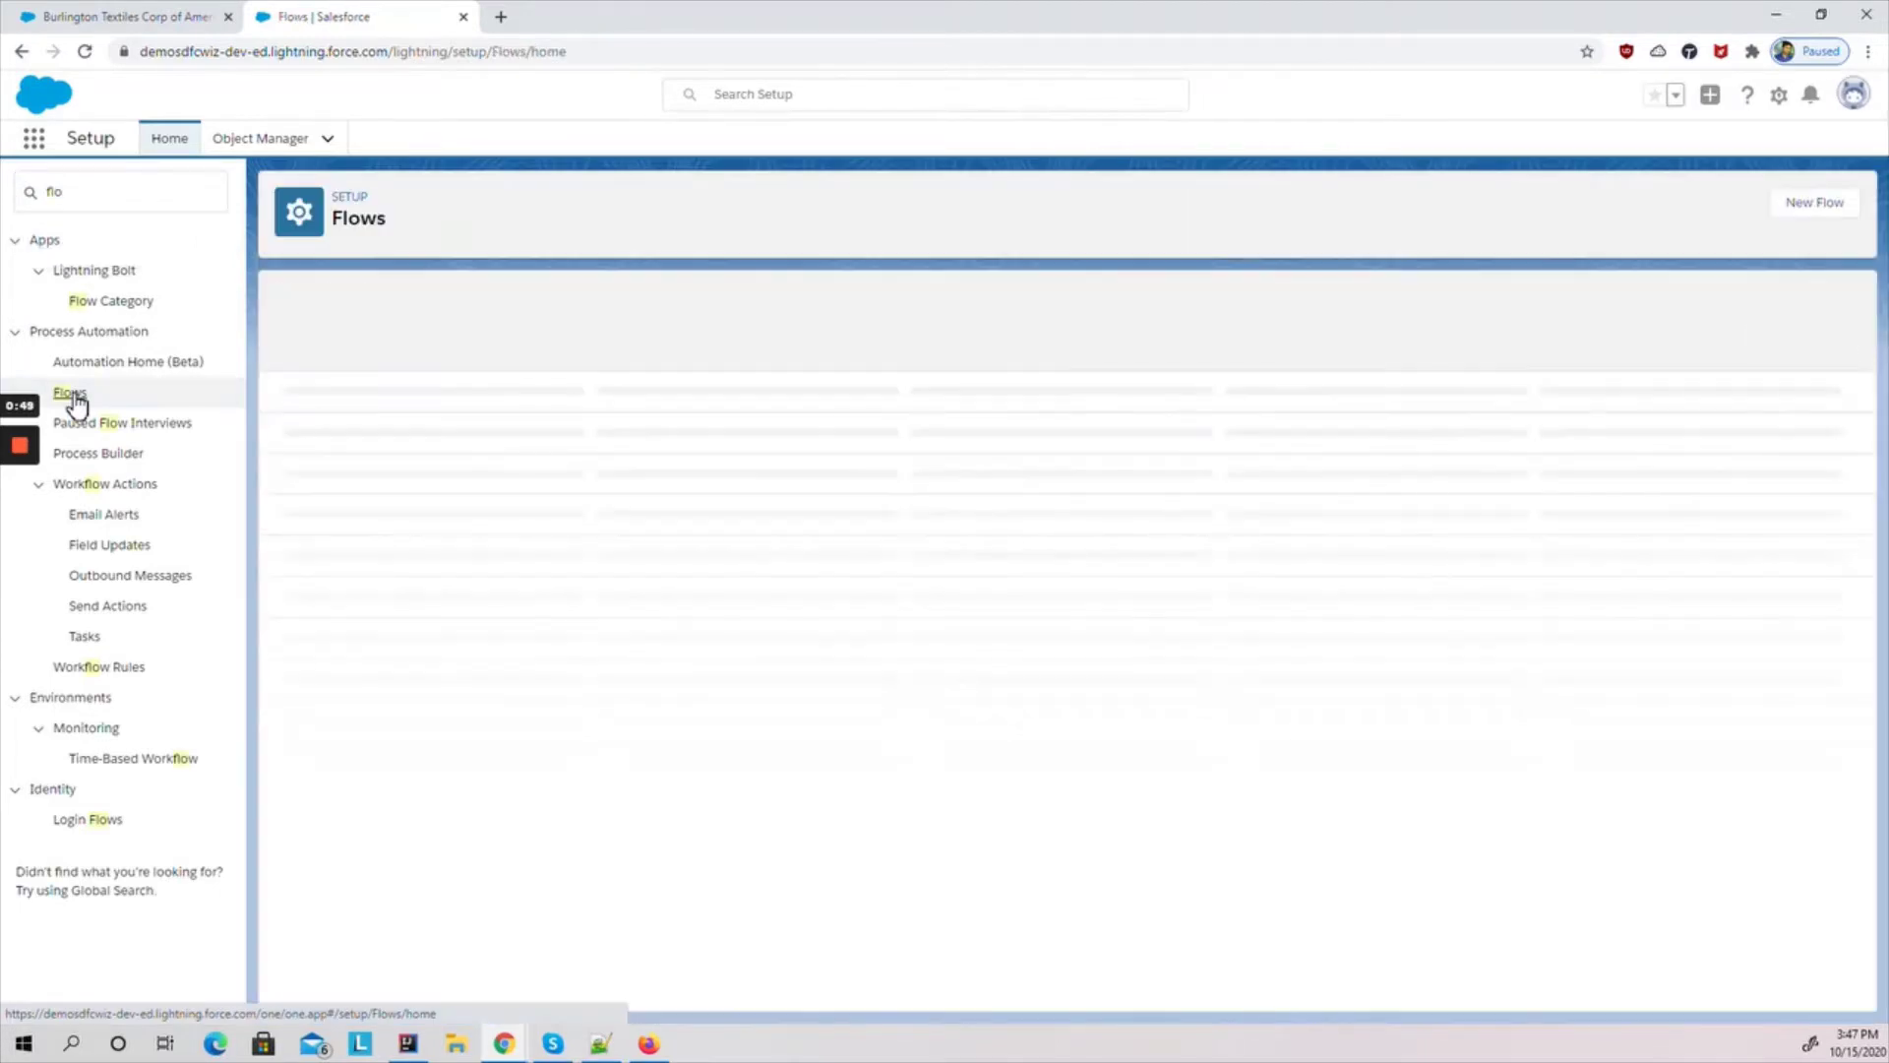
click(1816, 204)
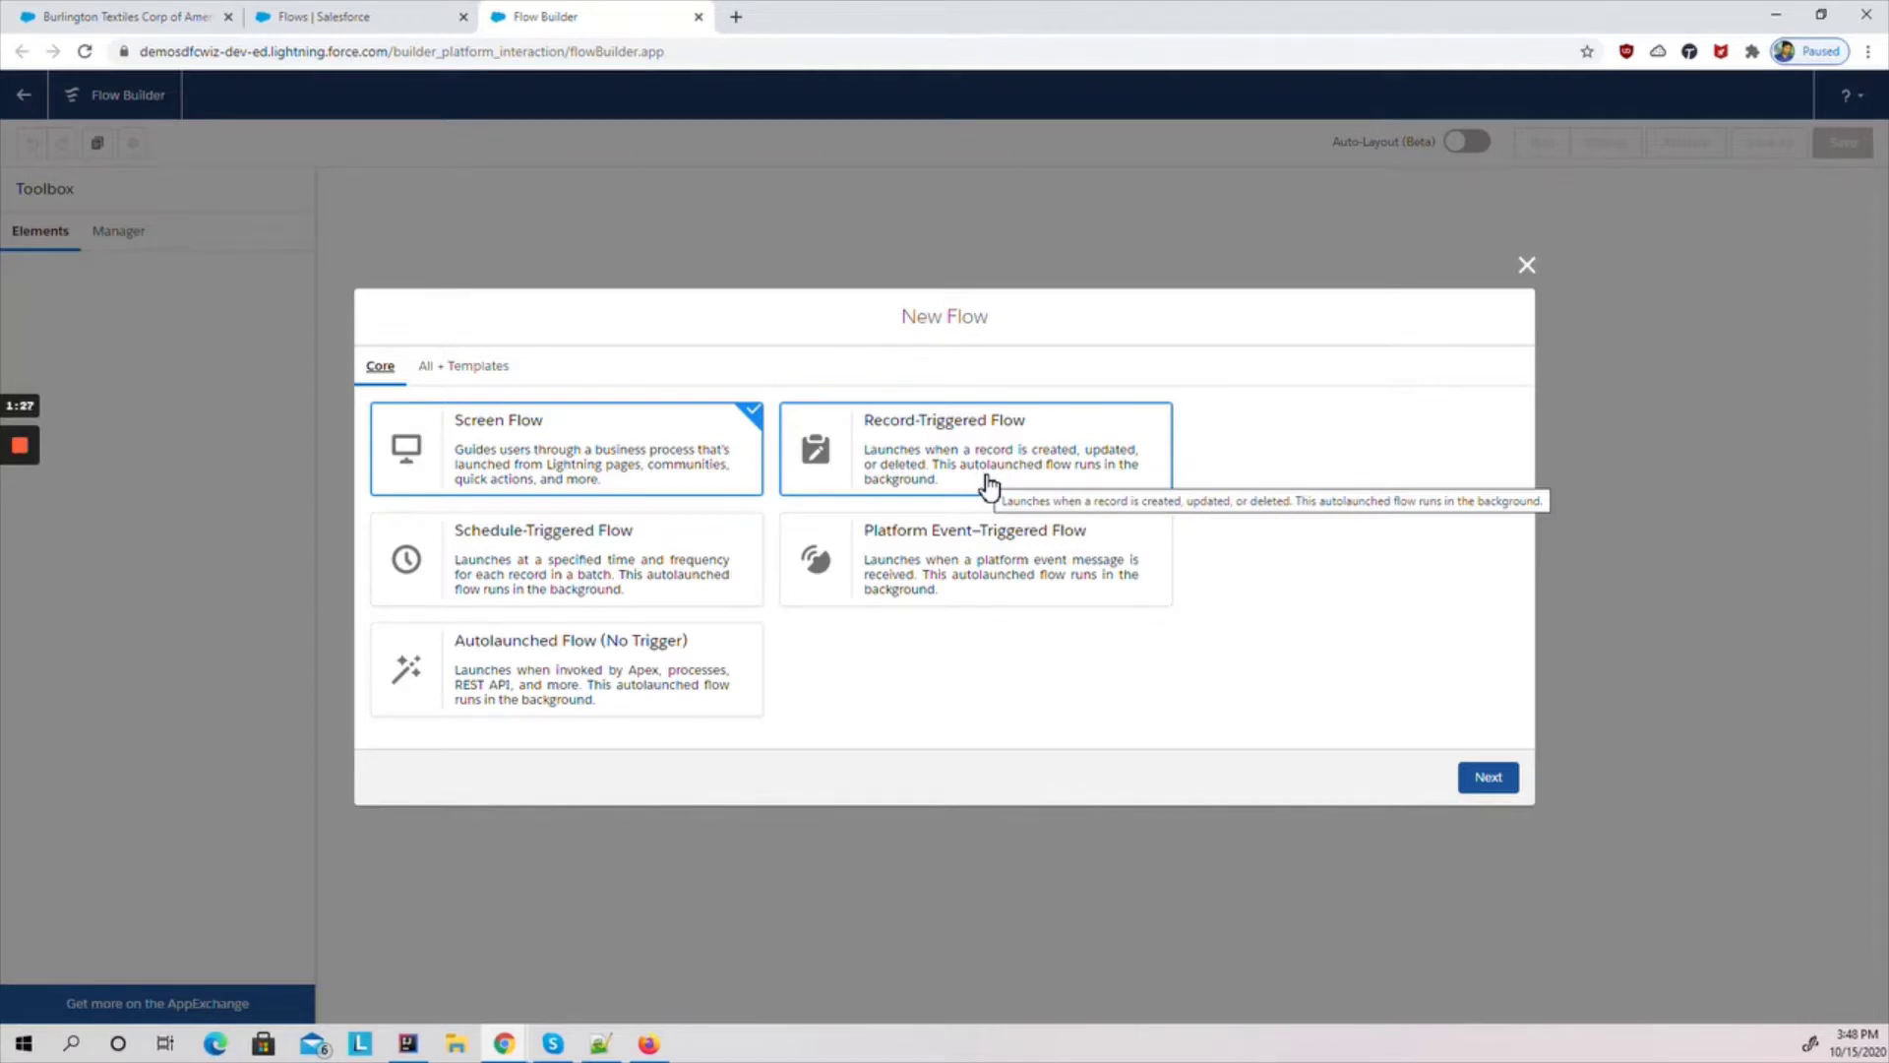
Create a Record-Triggered Flow in Freeform layout and bring up its trigger configuration
click(943, 460)
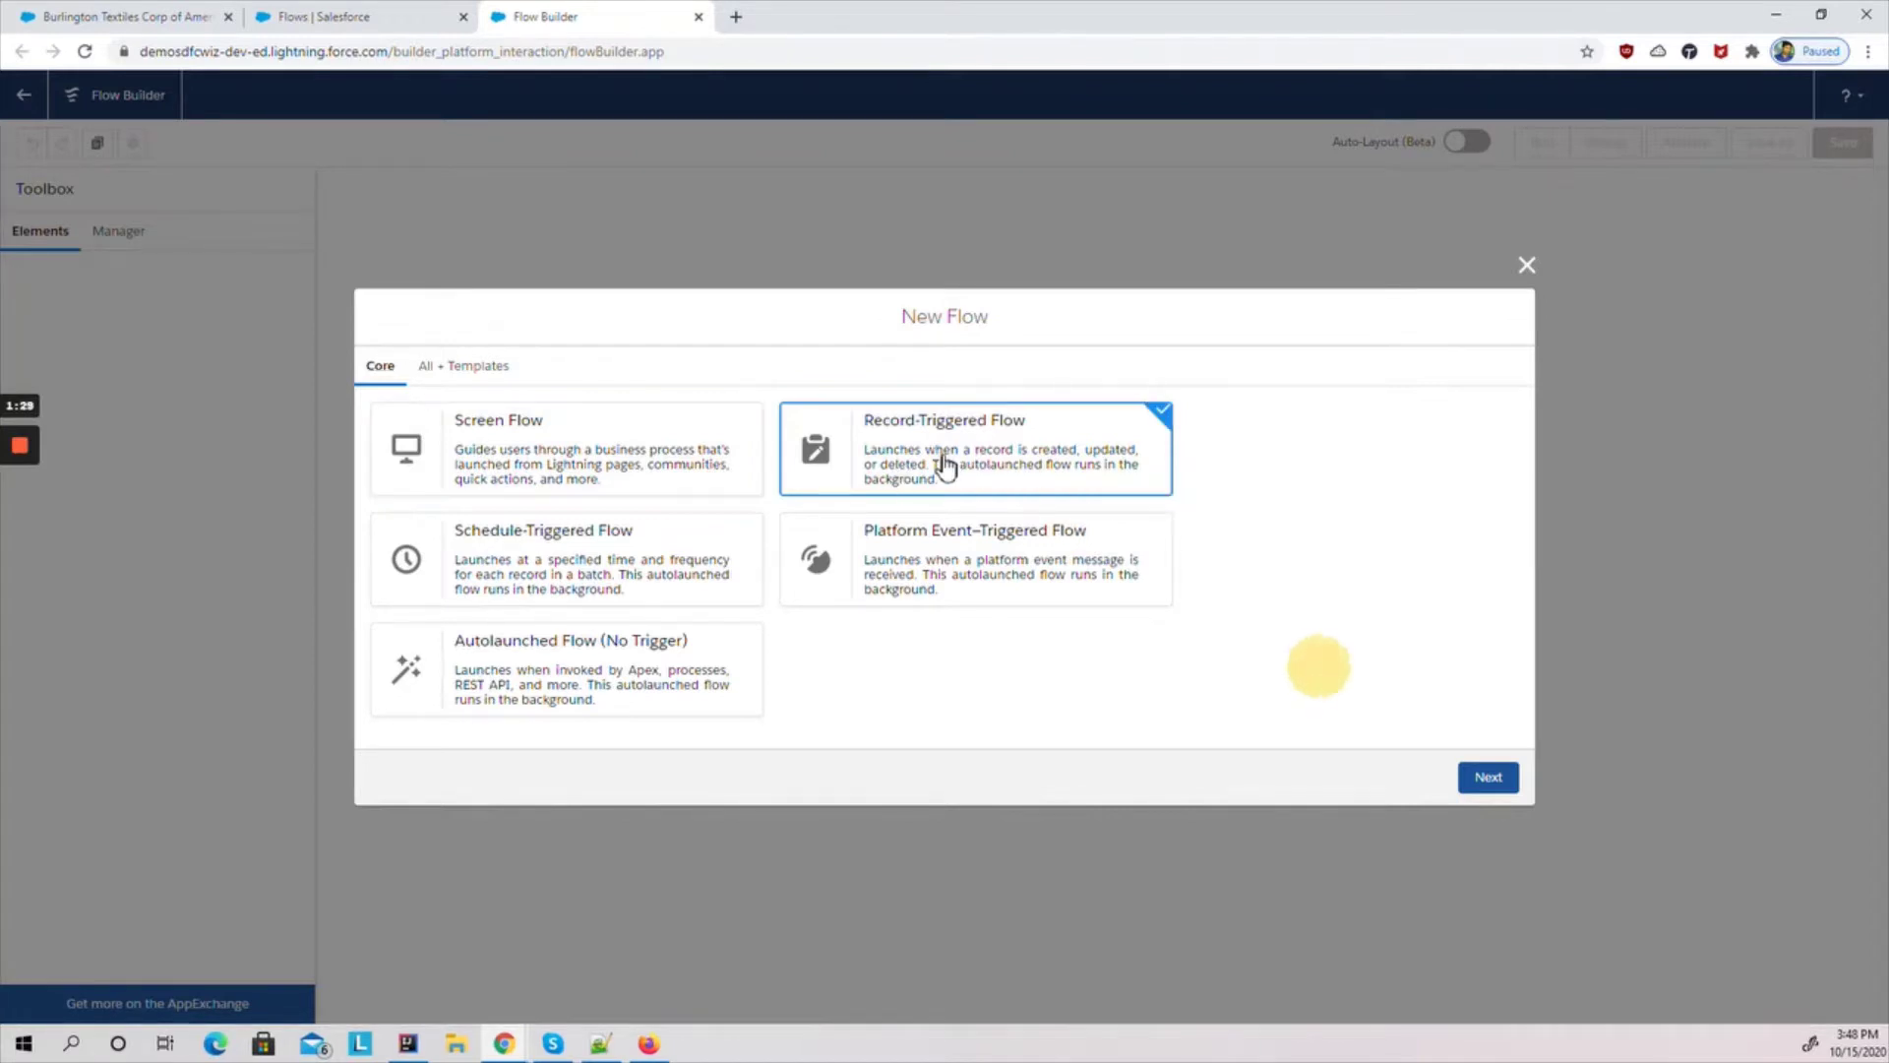
click(1479, 783)
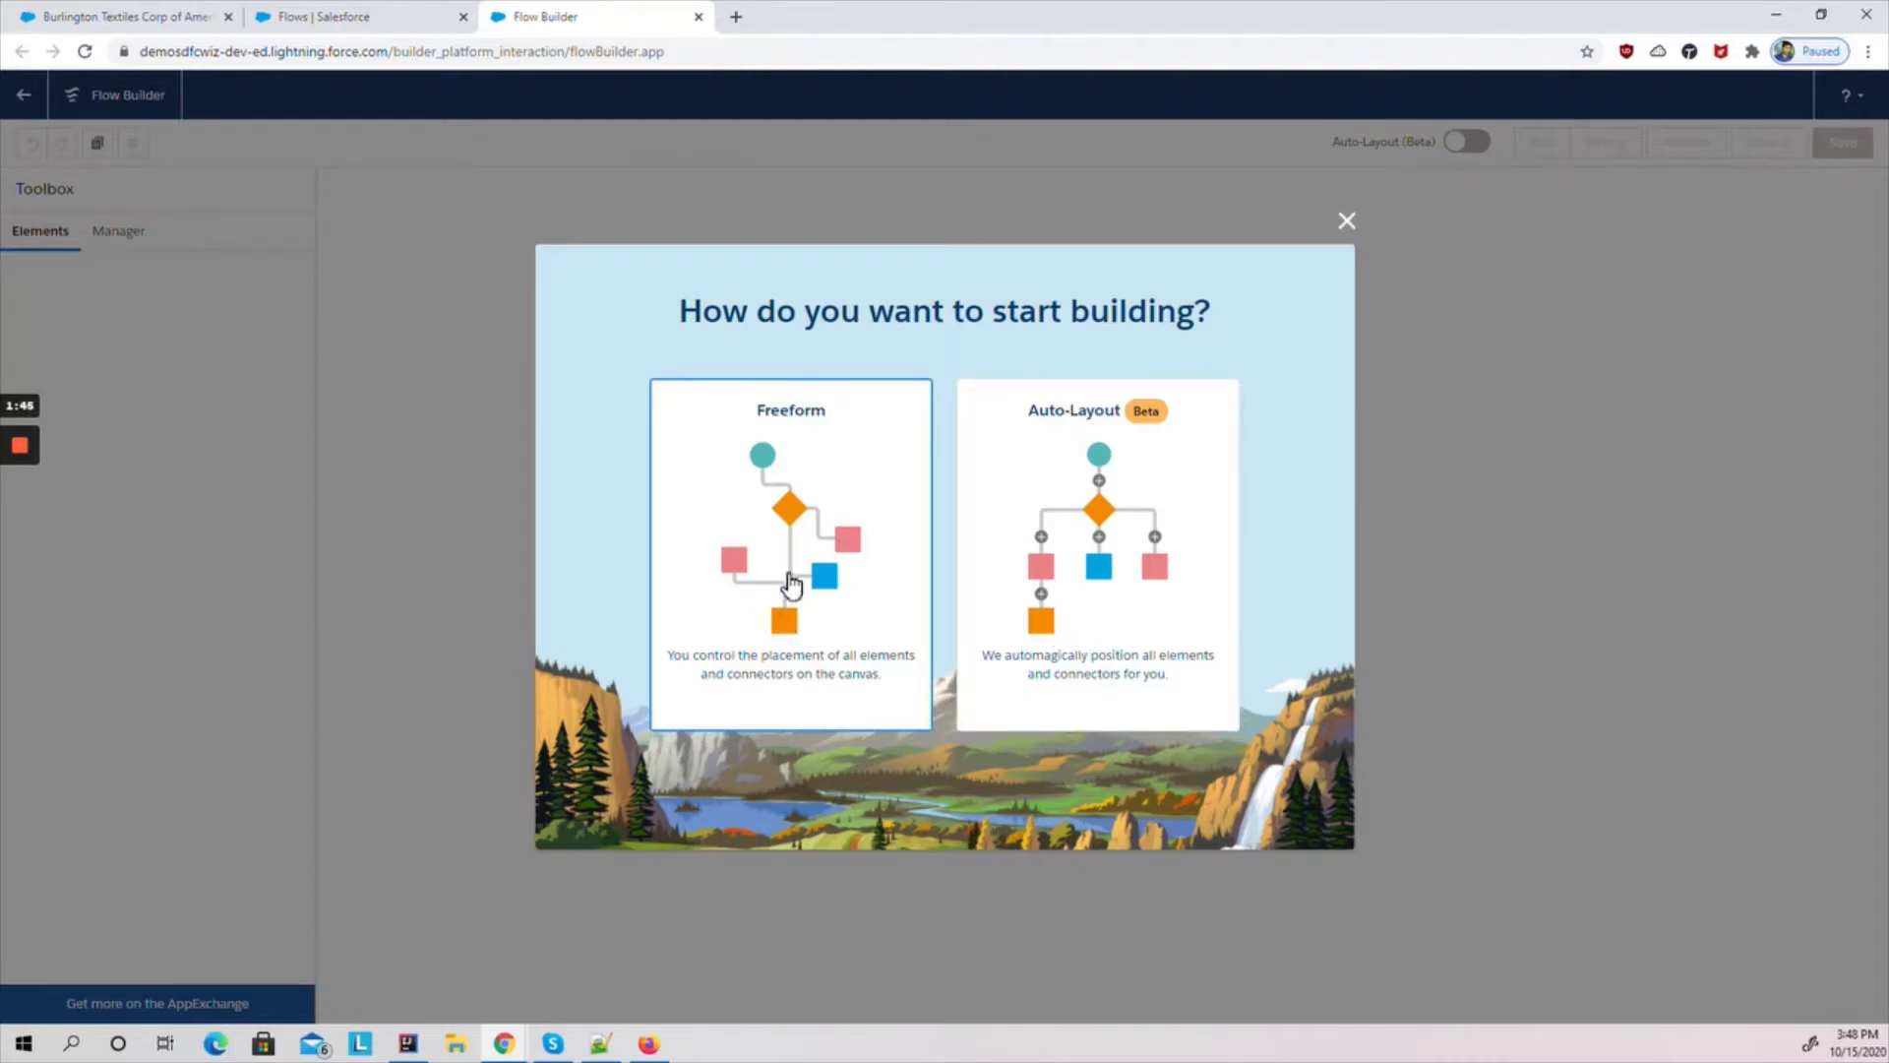
click(789, 578)
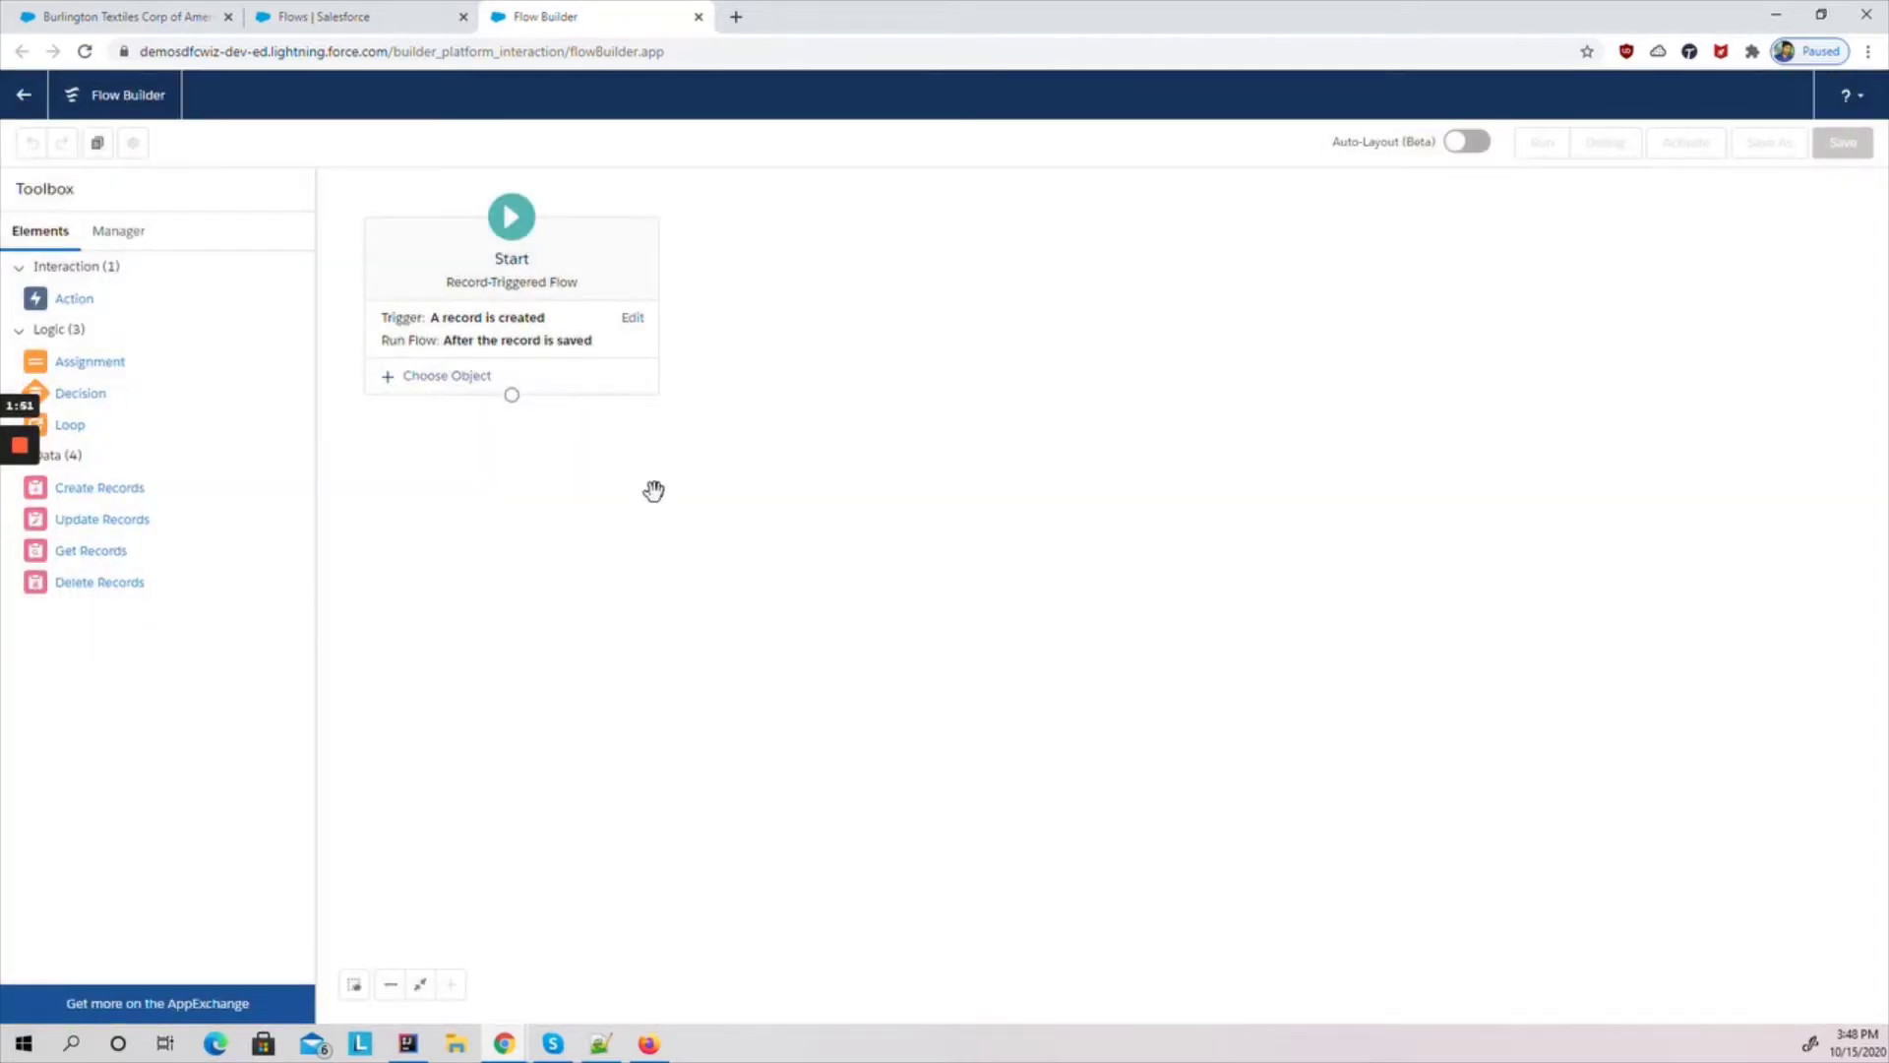
click(640, 324)
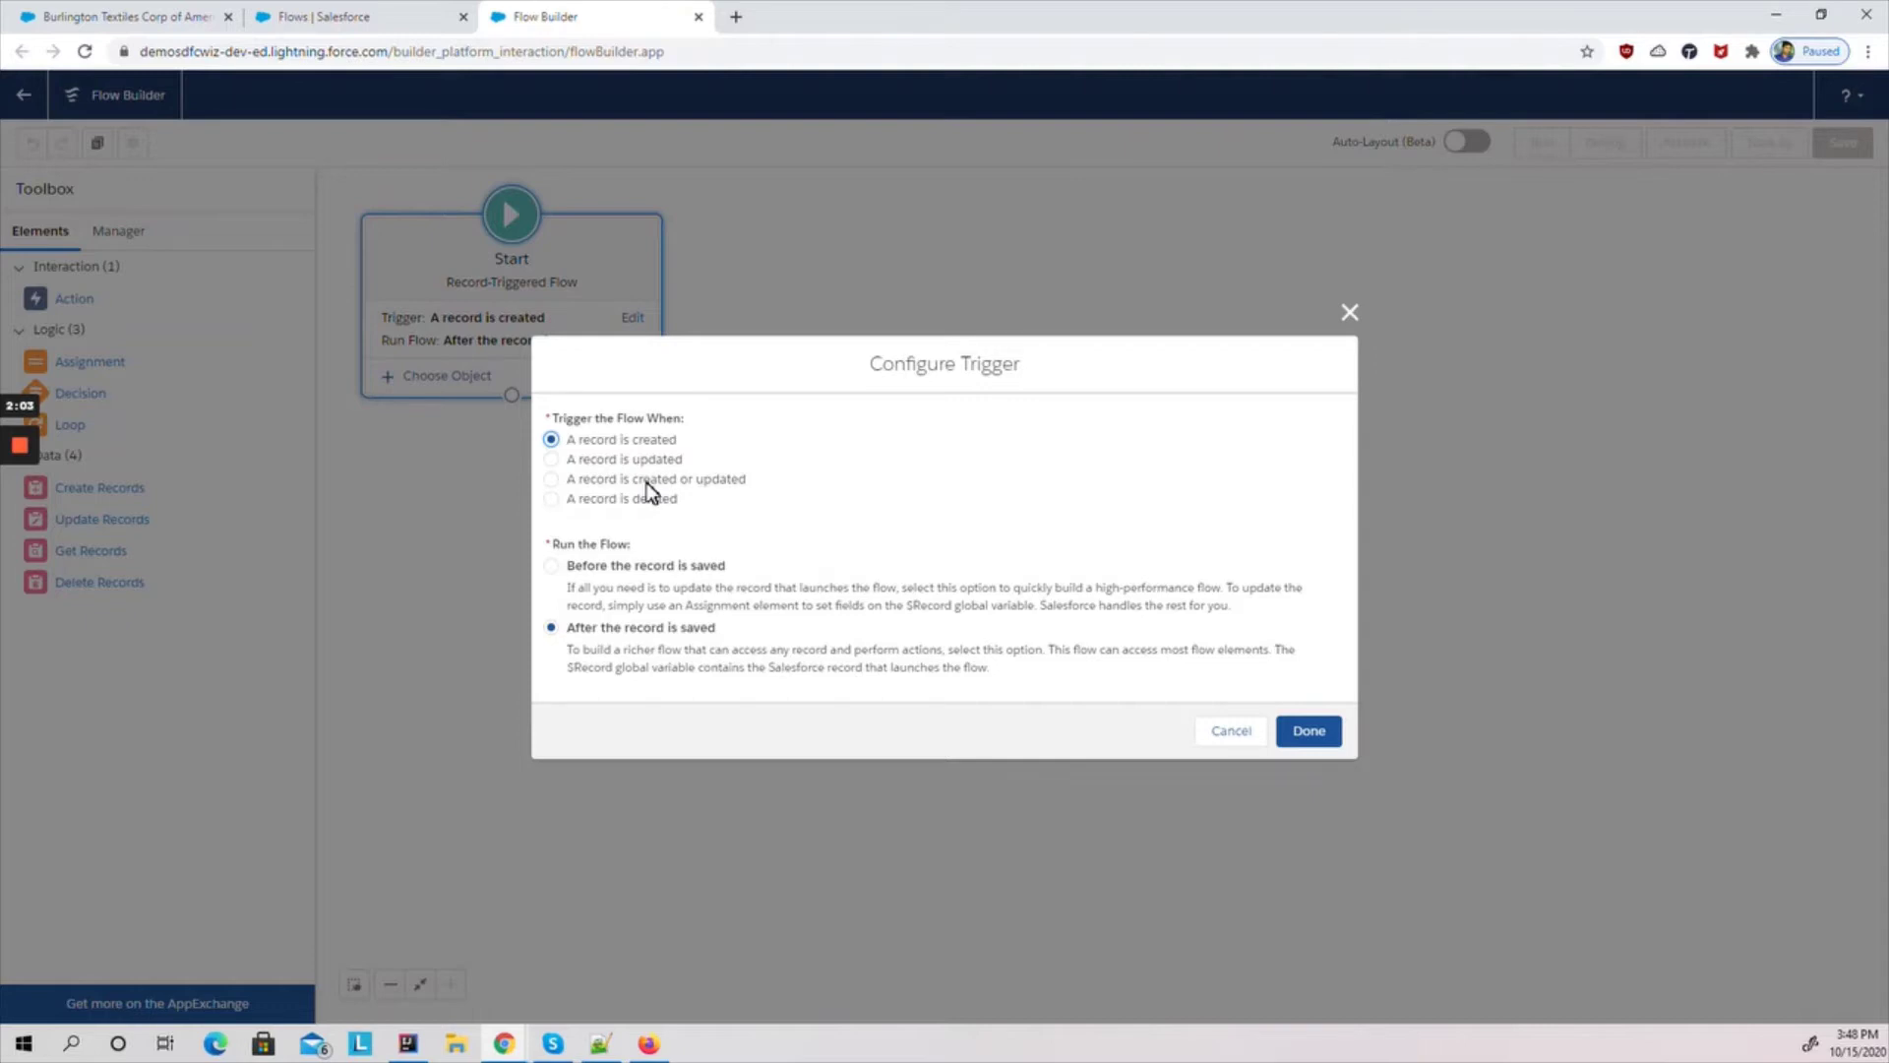
Set the trigger to 'A record is created or updated' and confirm
click(651, 482)
click(1319, 734)
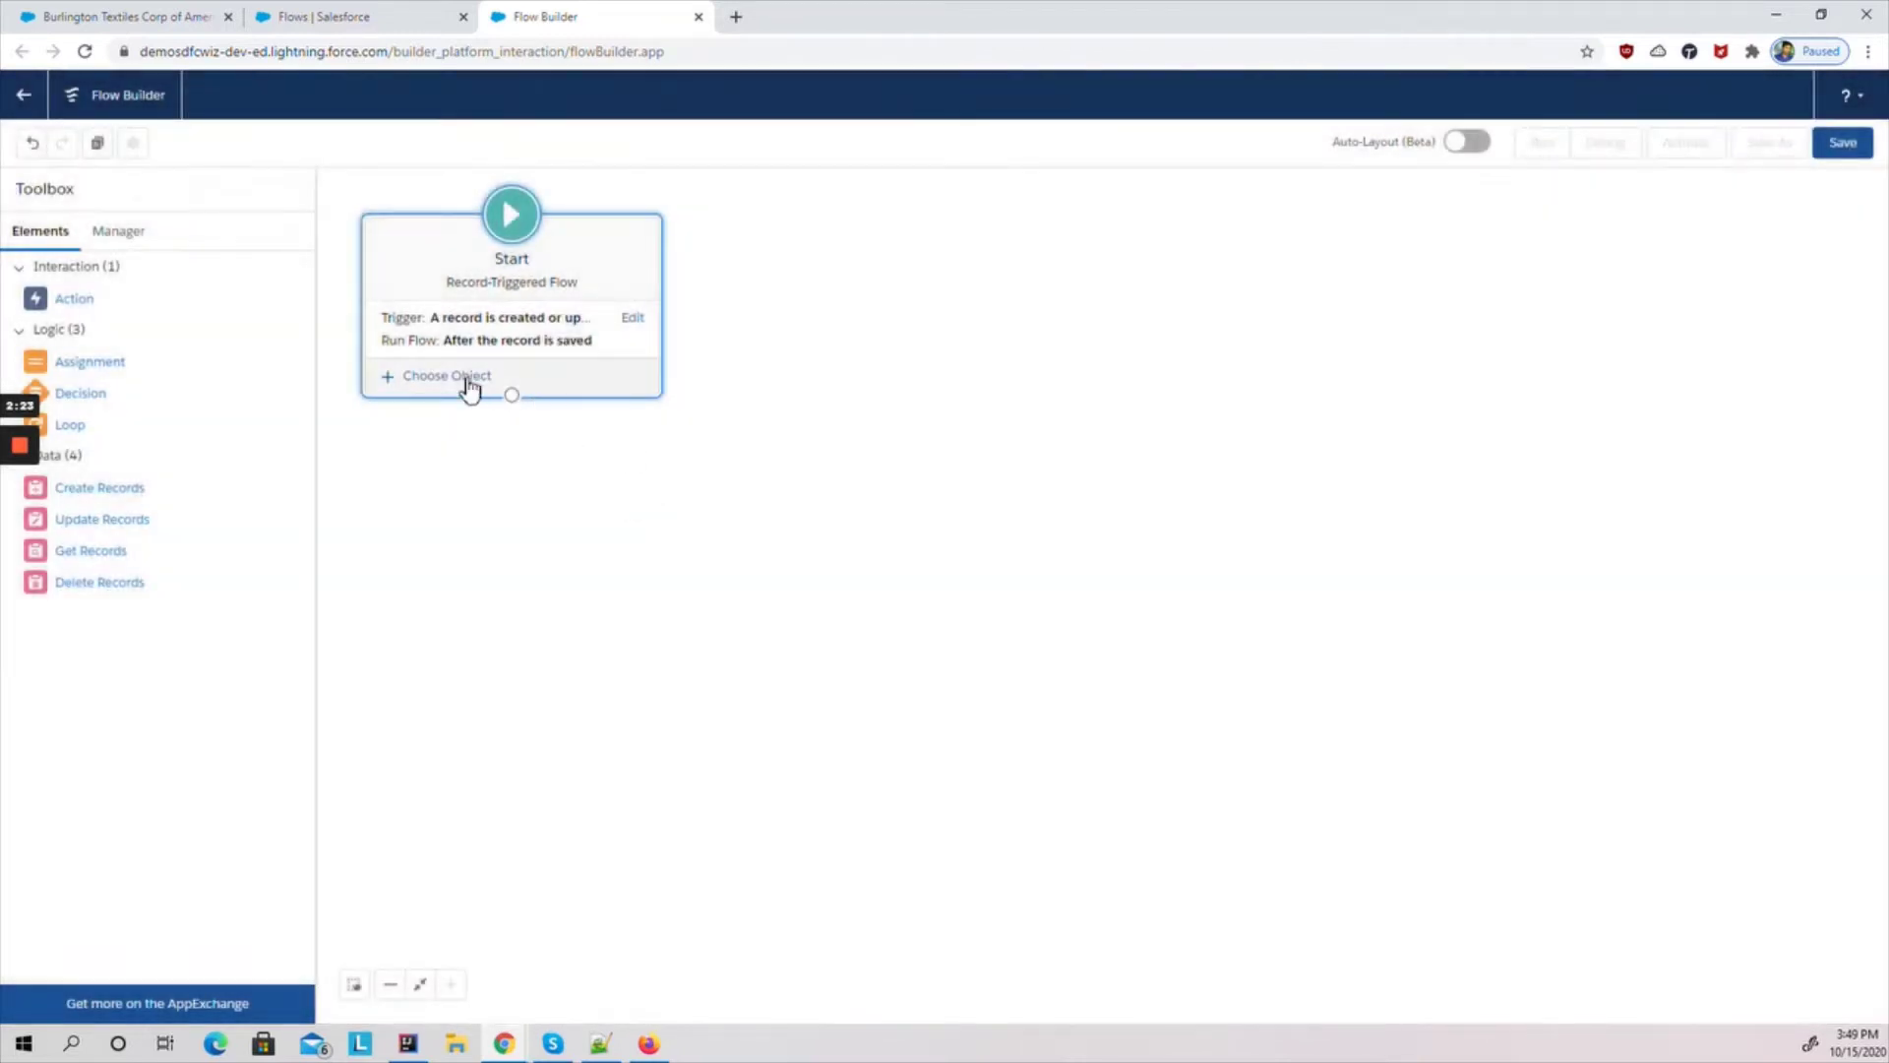
Set Contact as the object that triggers the flow
click(457, 380)
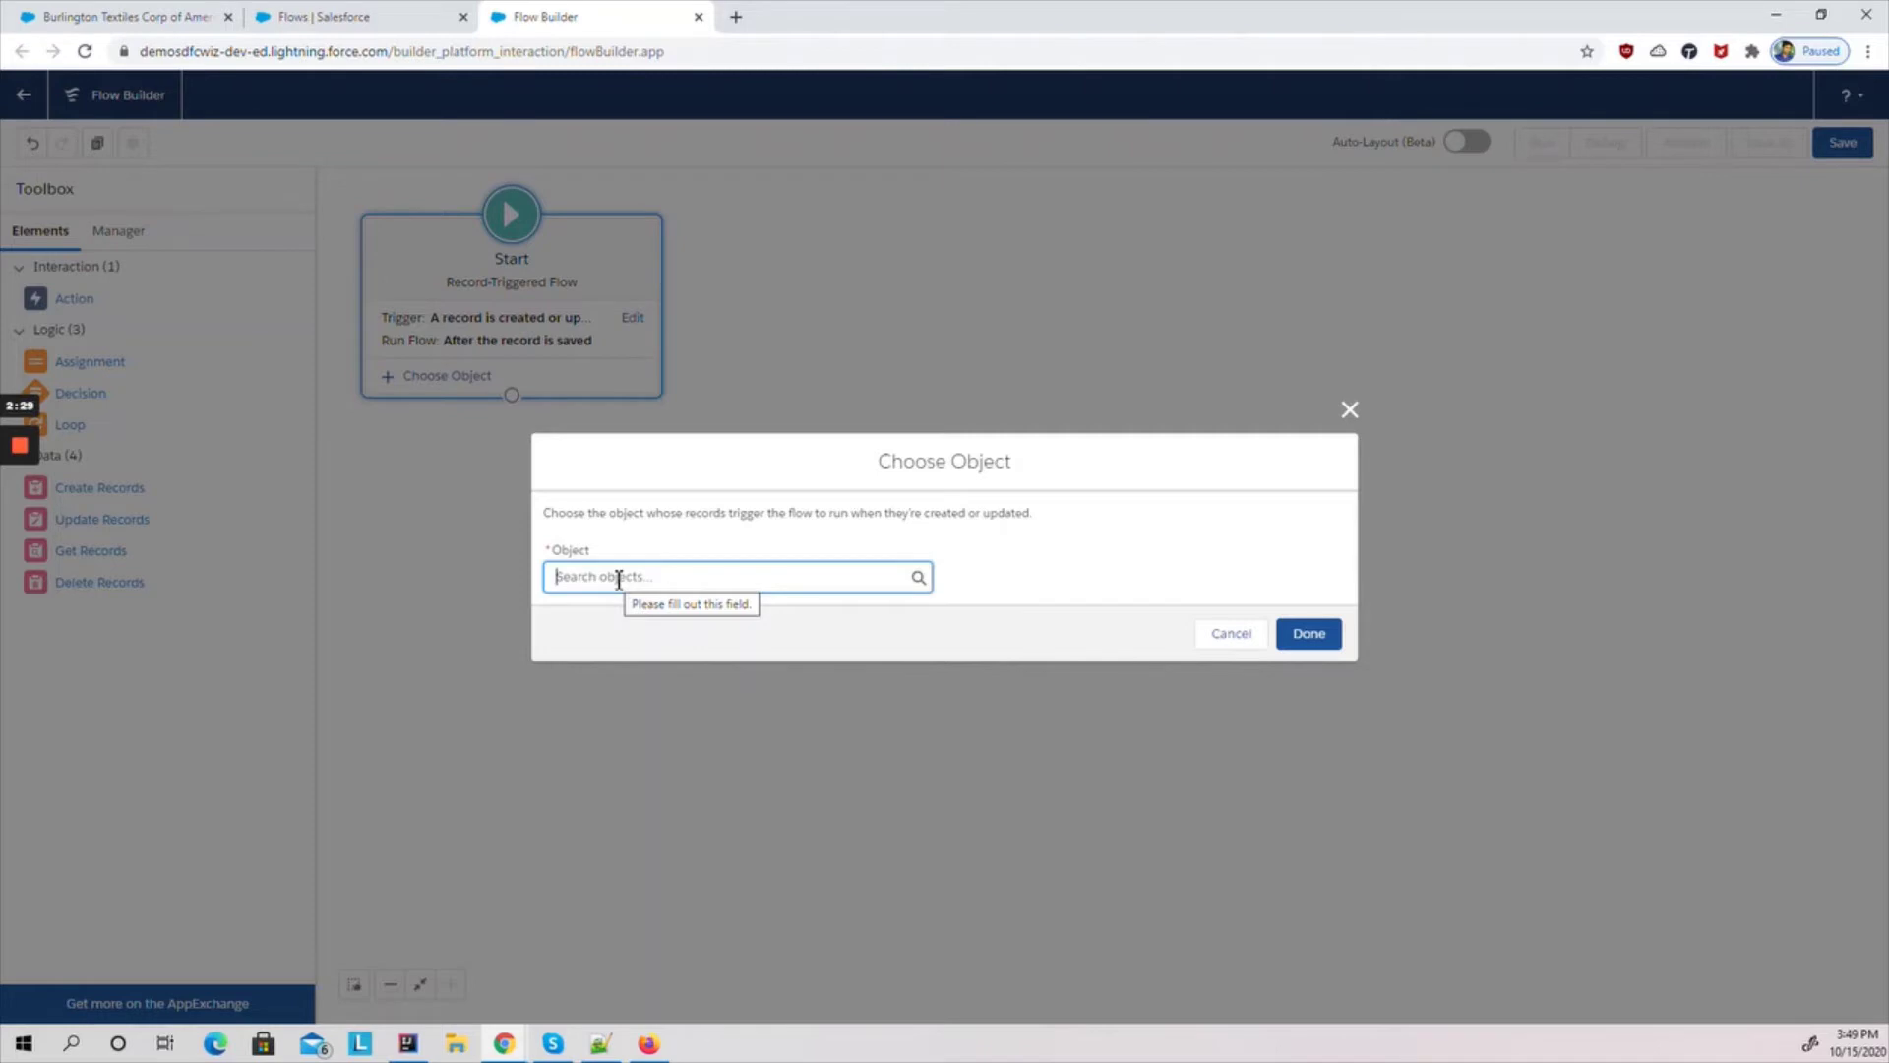
click(618, 579)
text(conrA)
key(BackSpace)
text(ta)
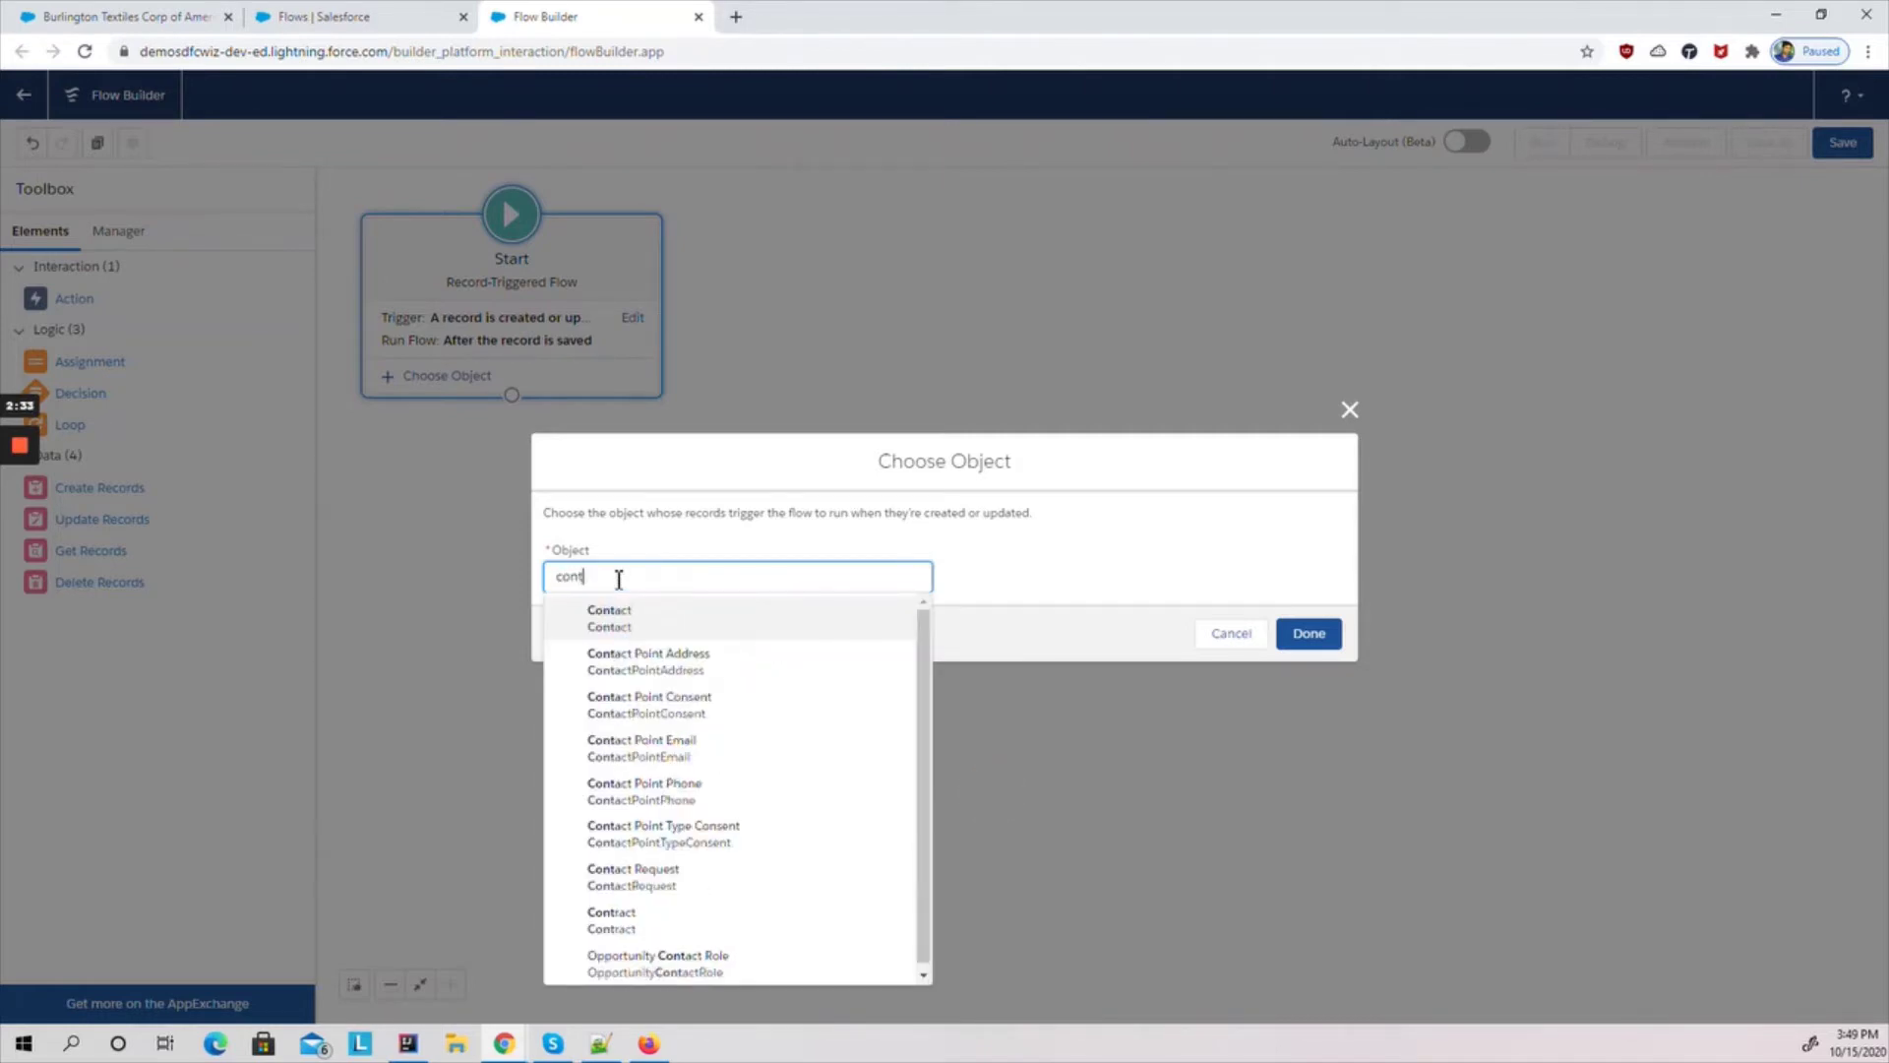
click(624, 618)
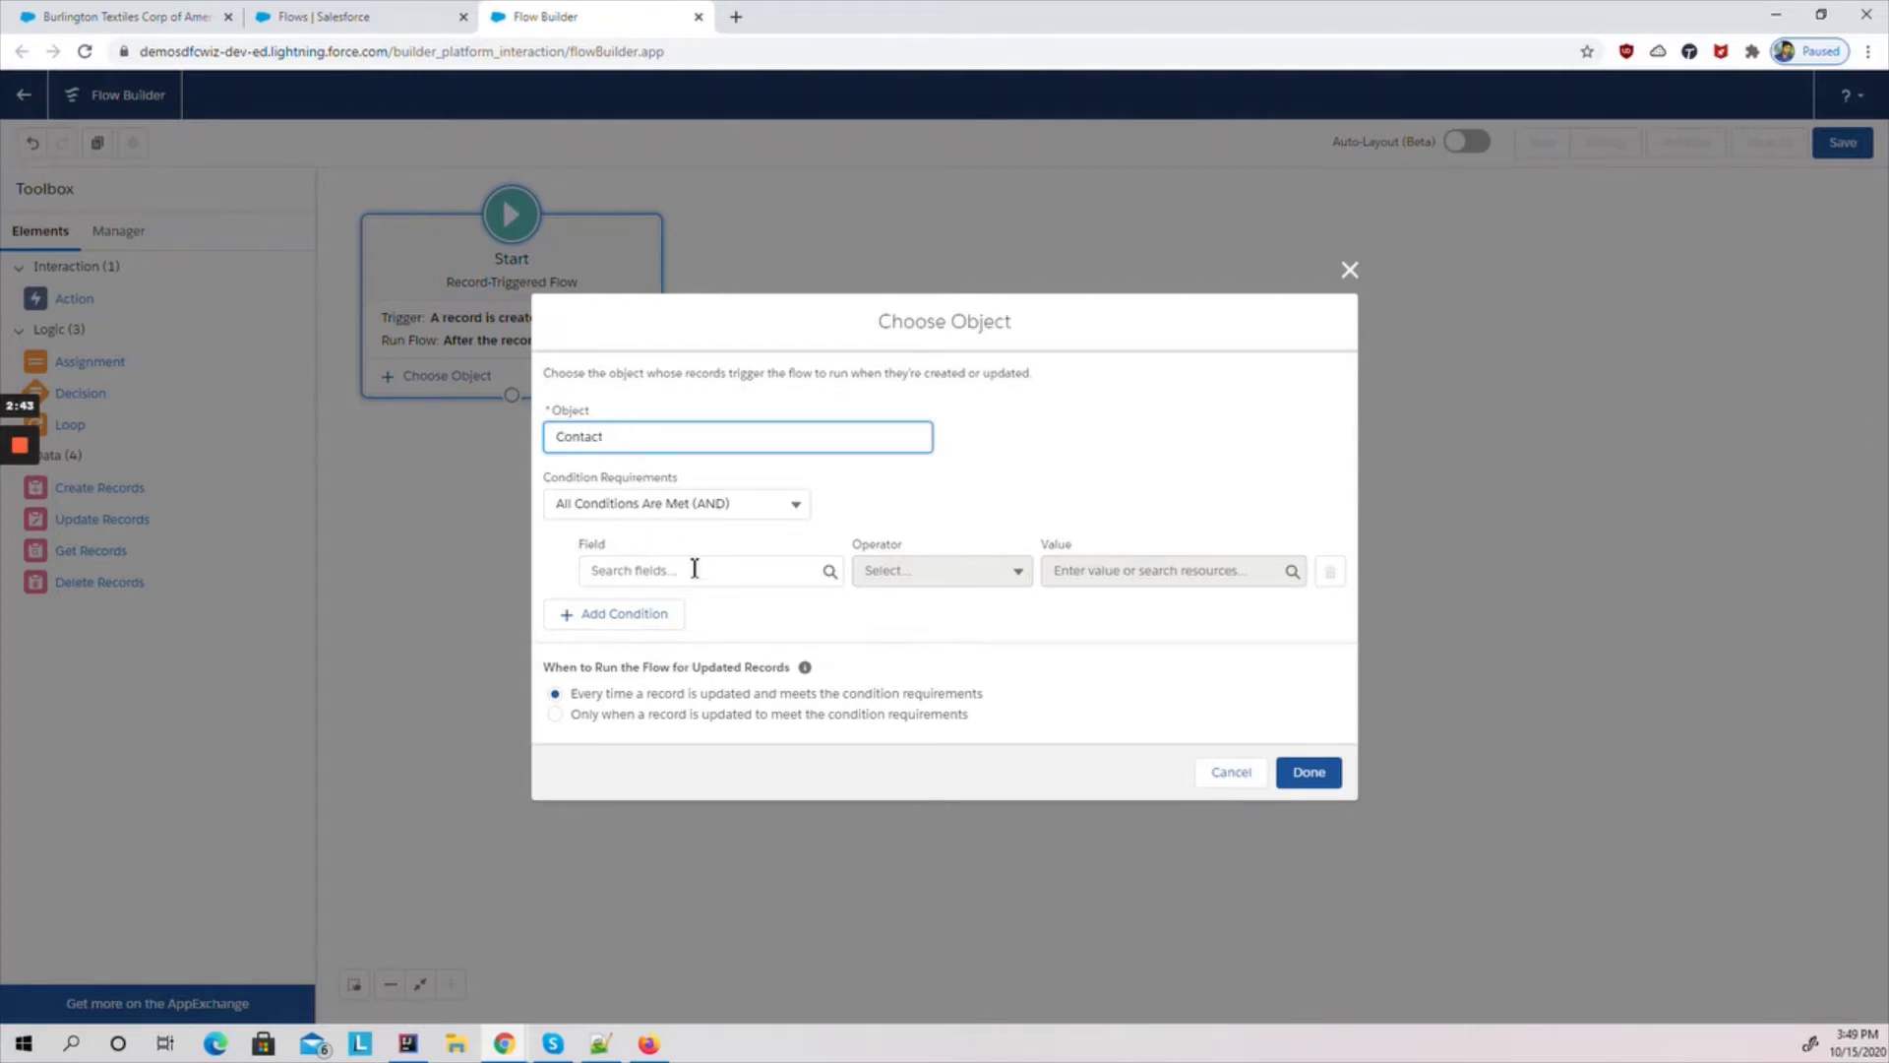
Add the entry condition AccountId Does Not Equal $GlobalConstant.EmptyString and confirm
click(695, 569)
click(708, 610)
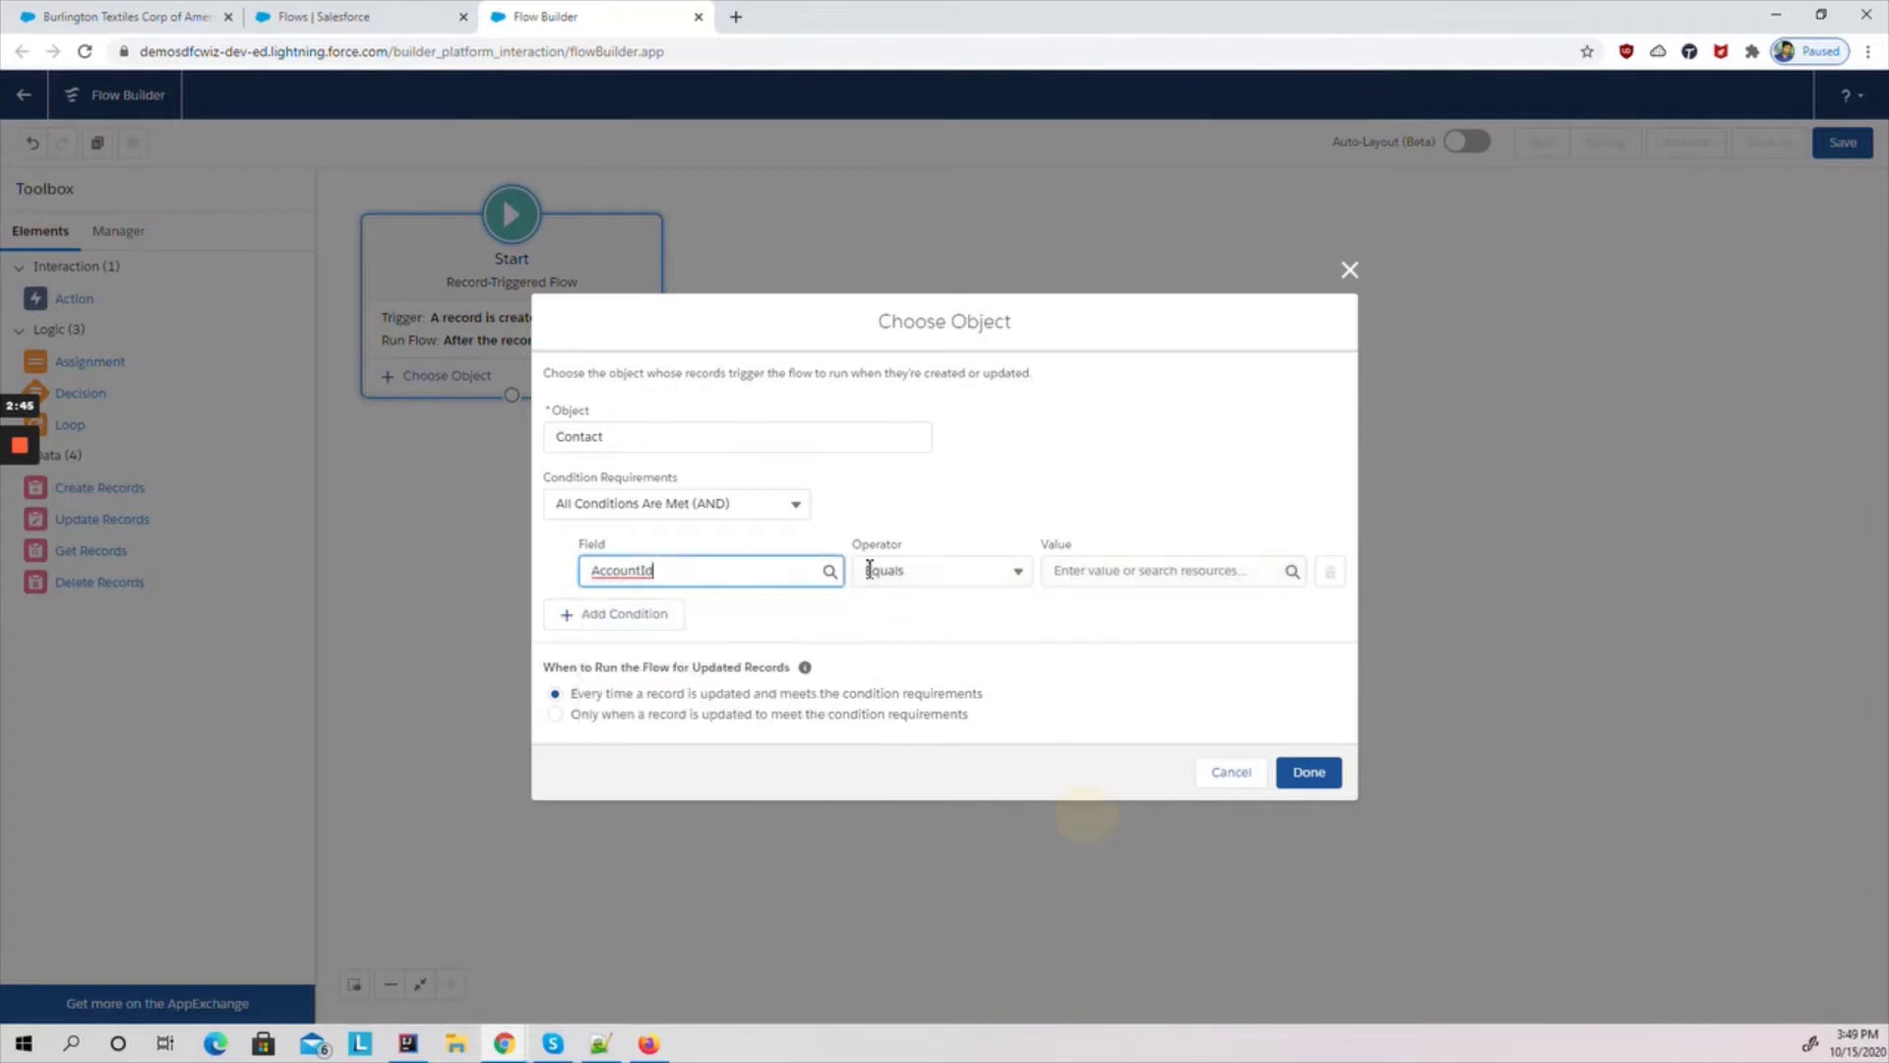
click(962, 571)
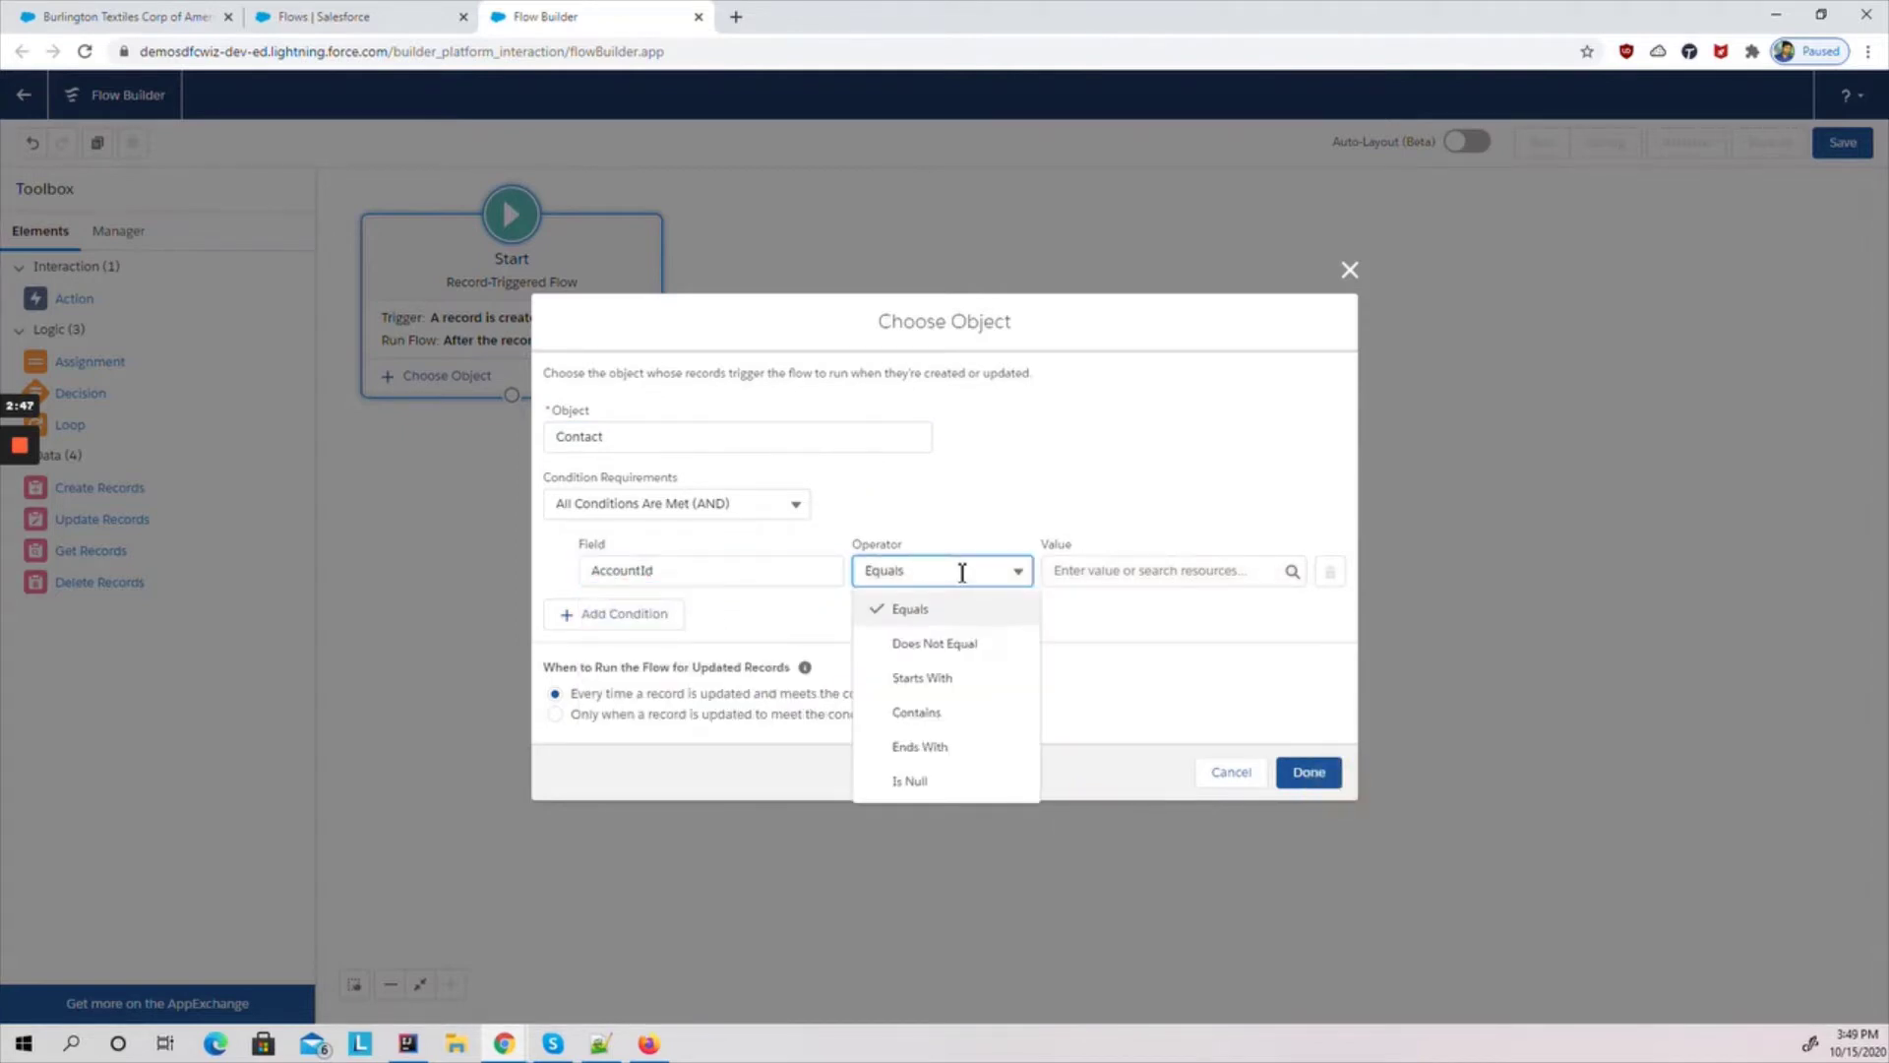
click(966, 646)
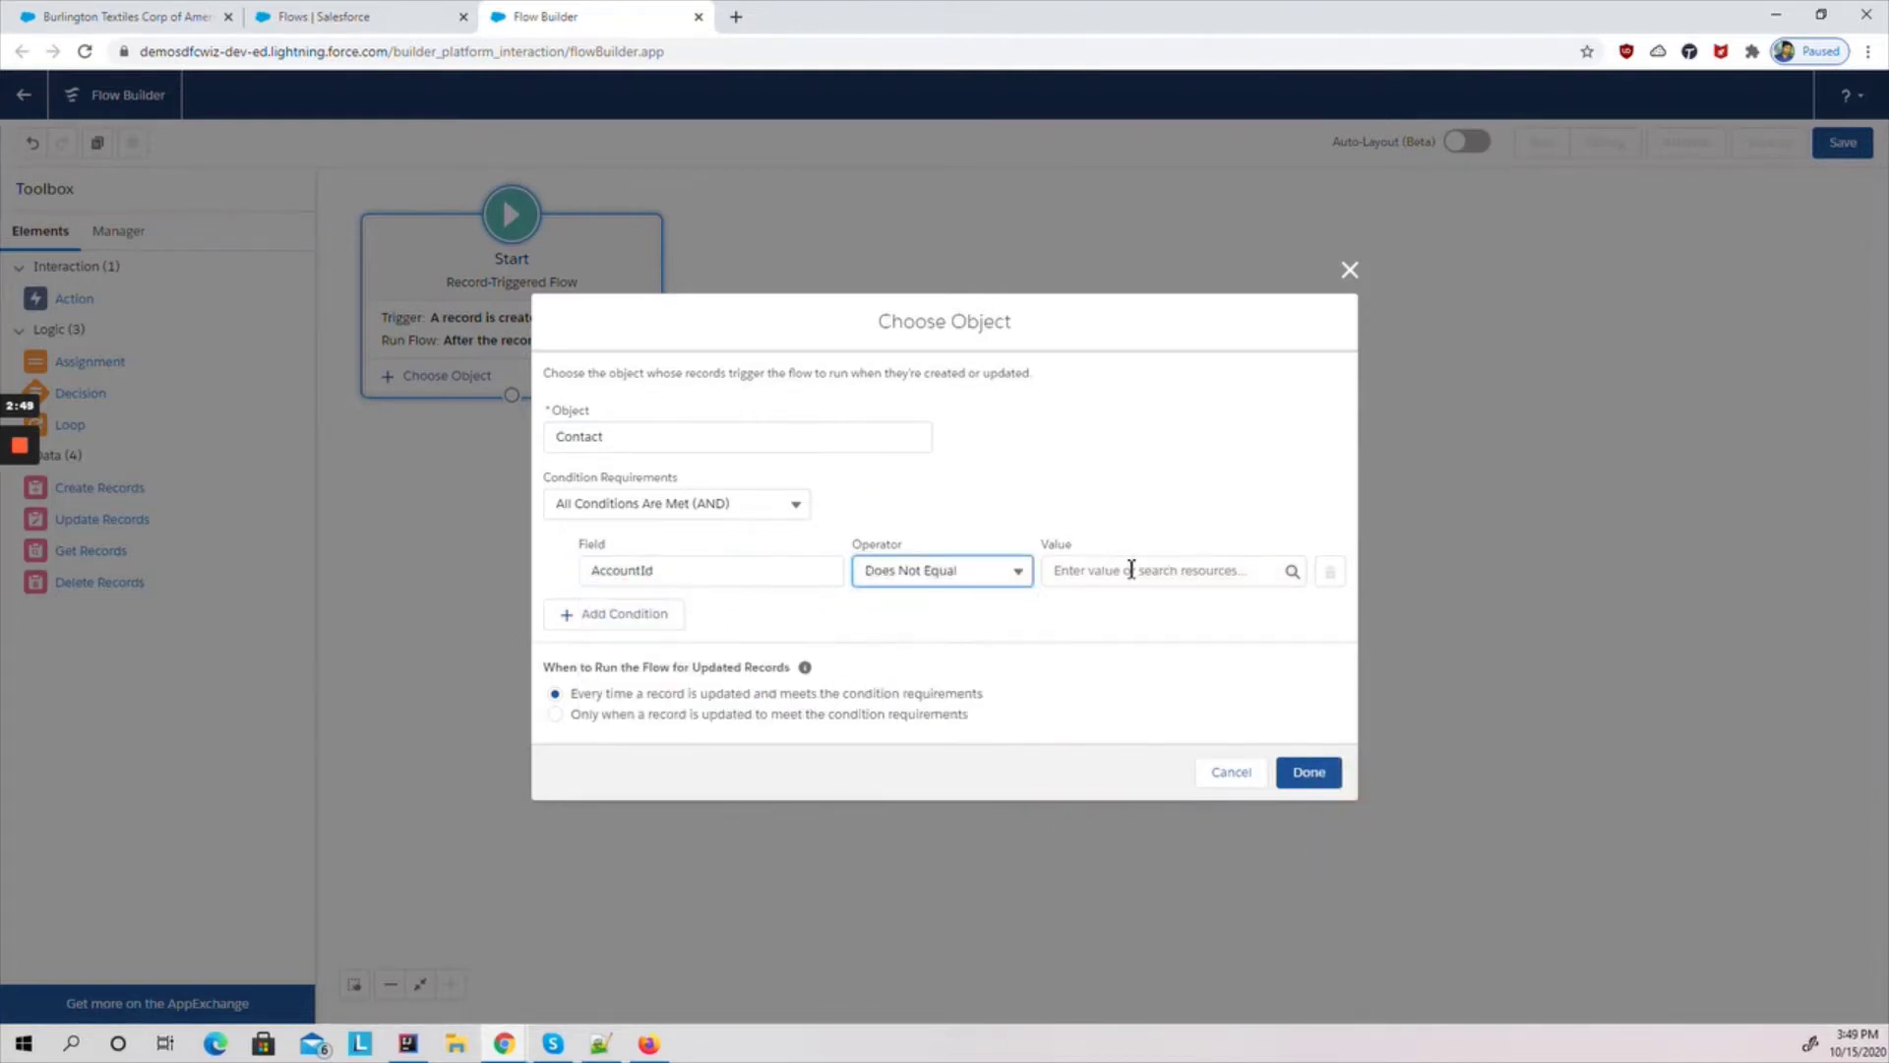
click(1131, 571)
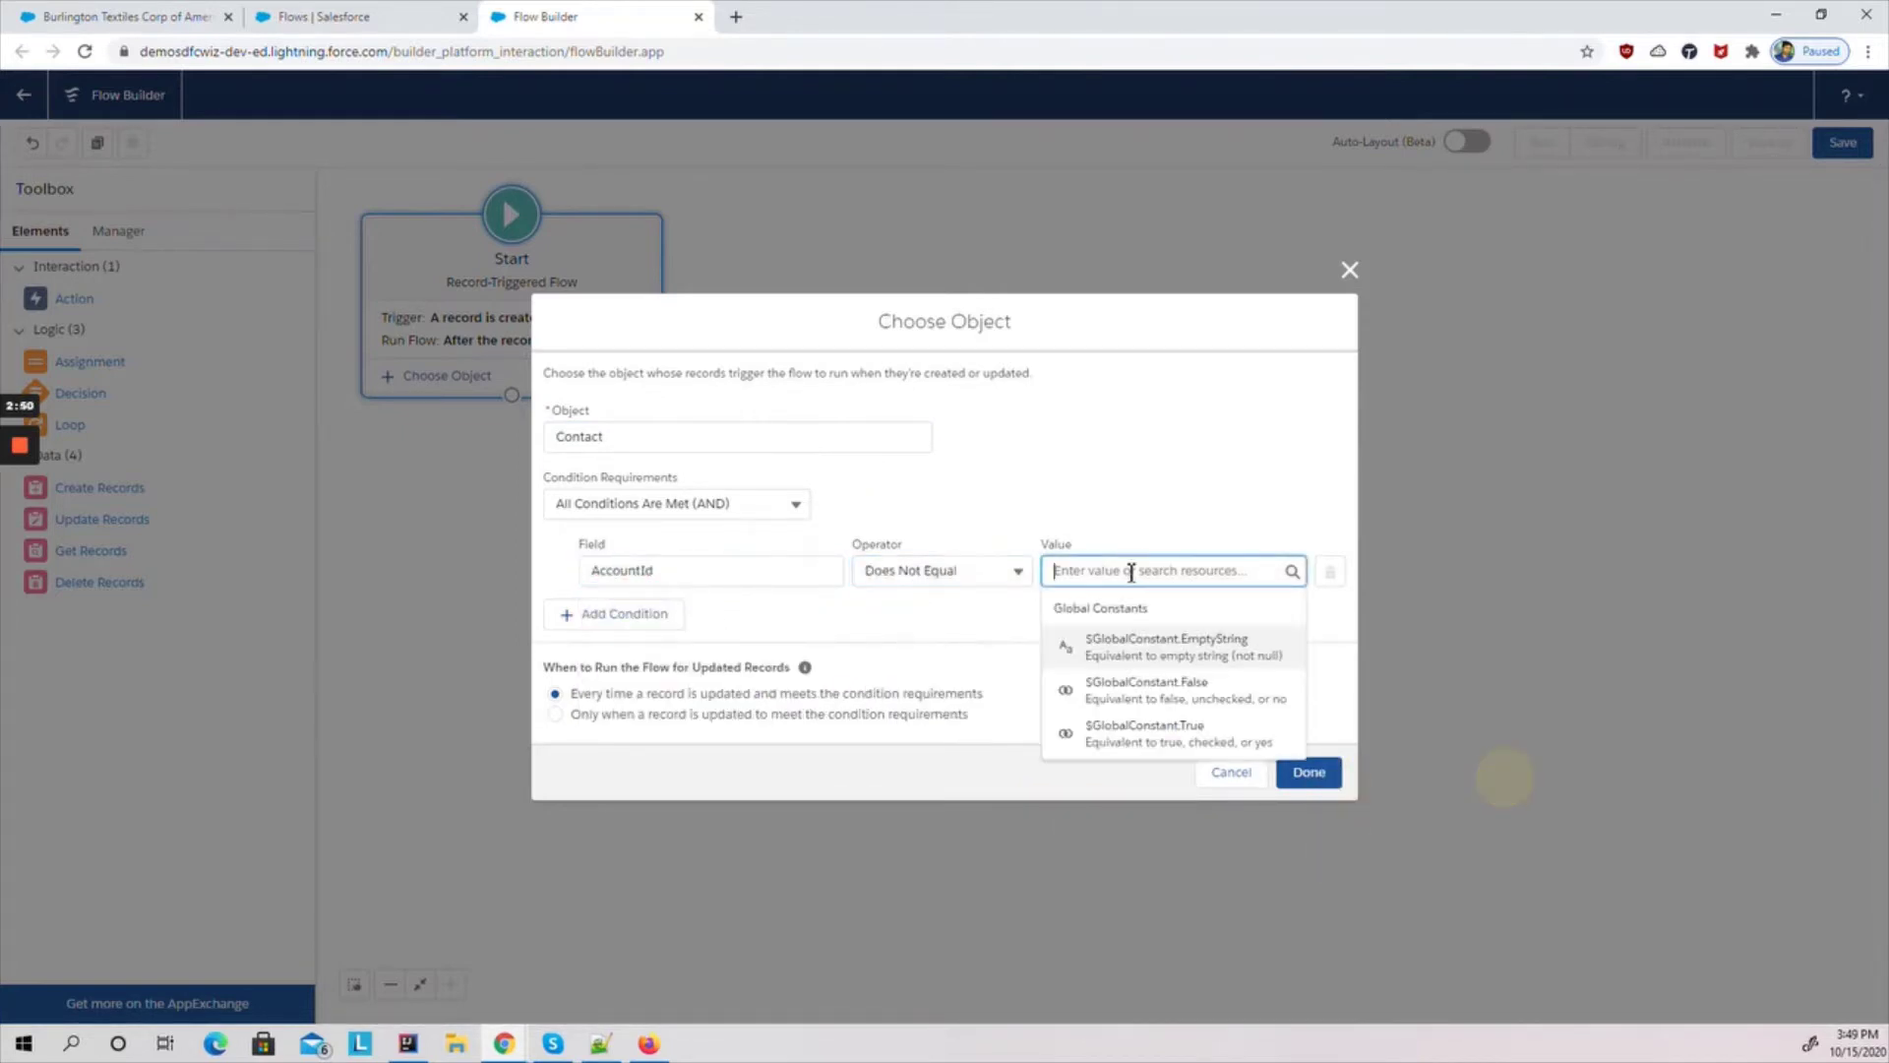
click(1186, 666)
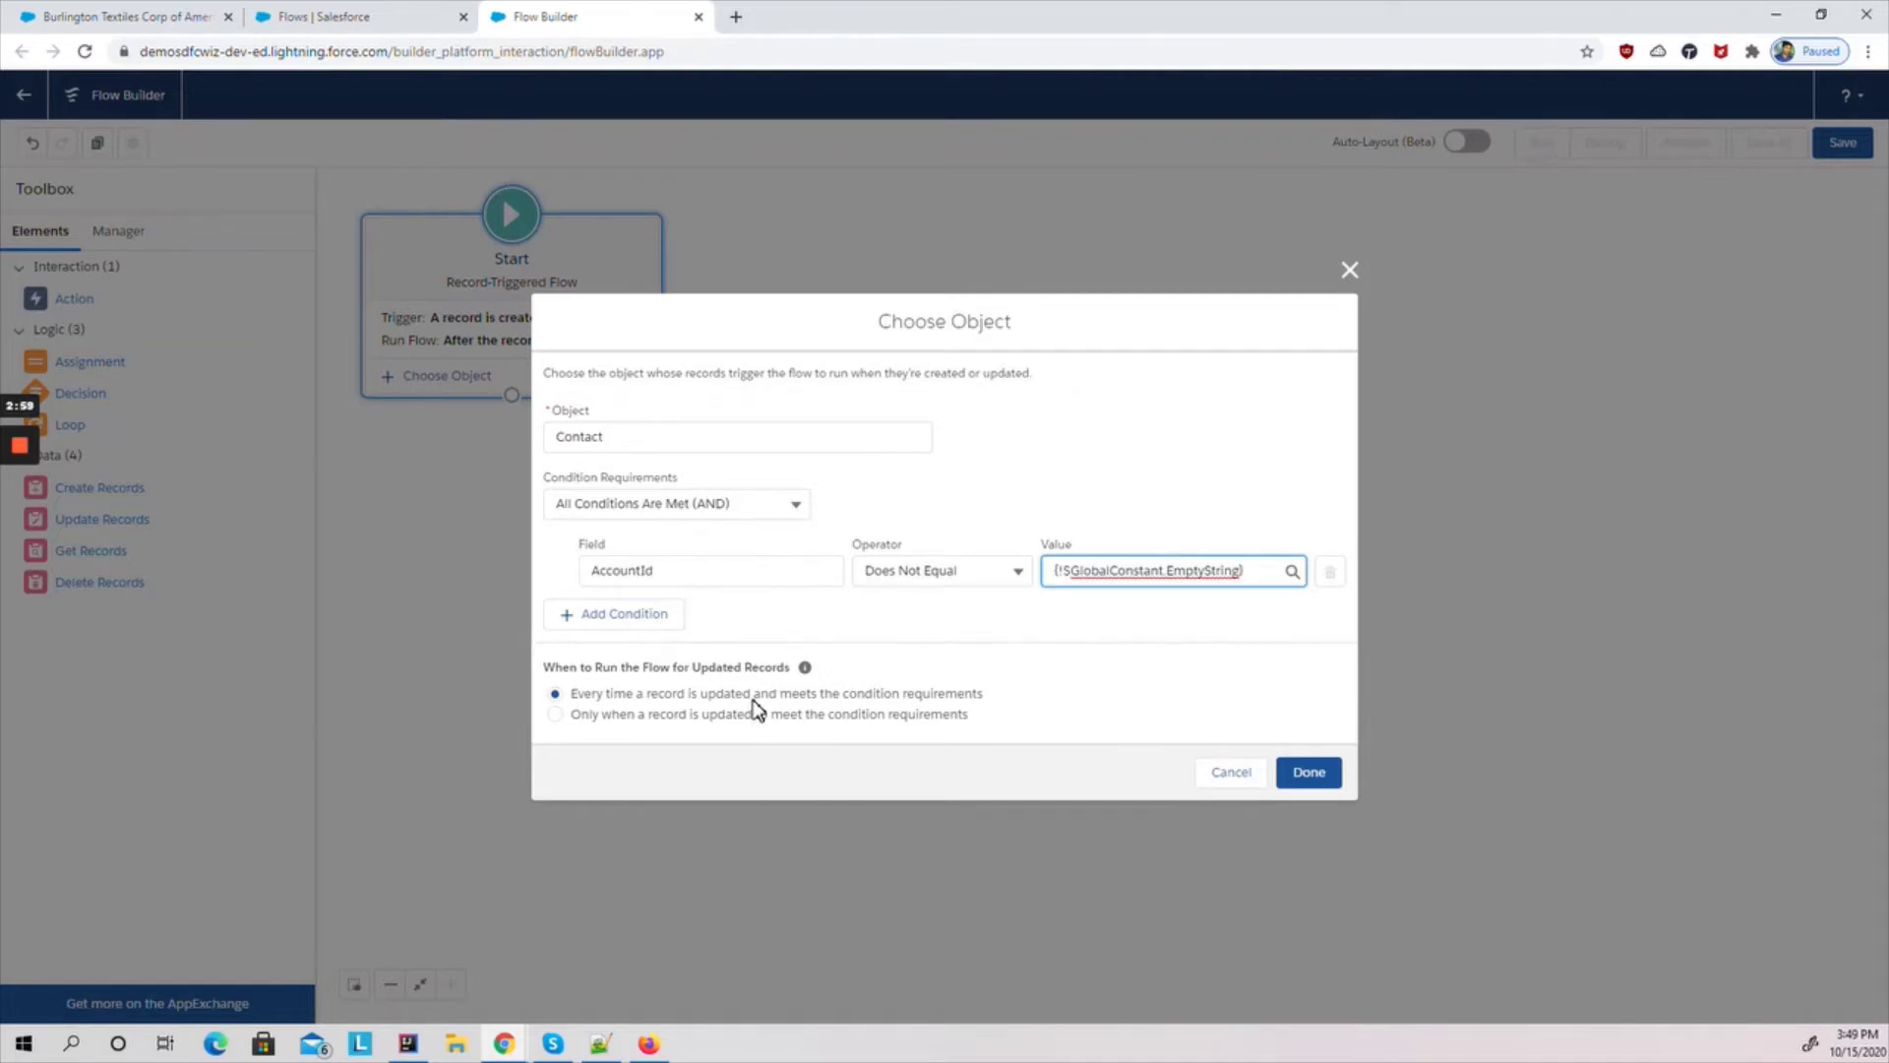
click(1304, 778)
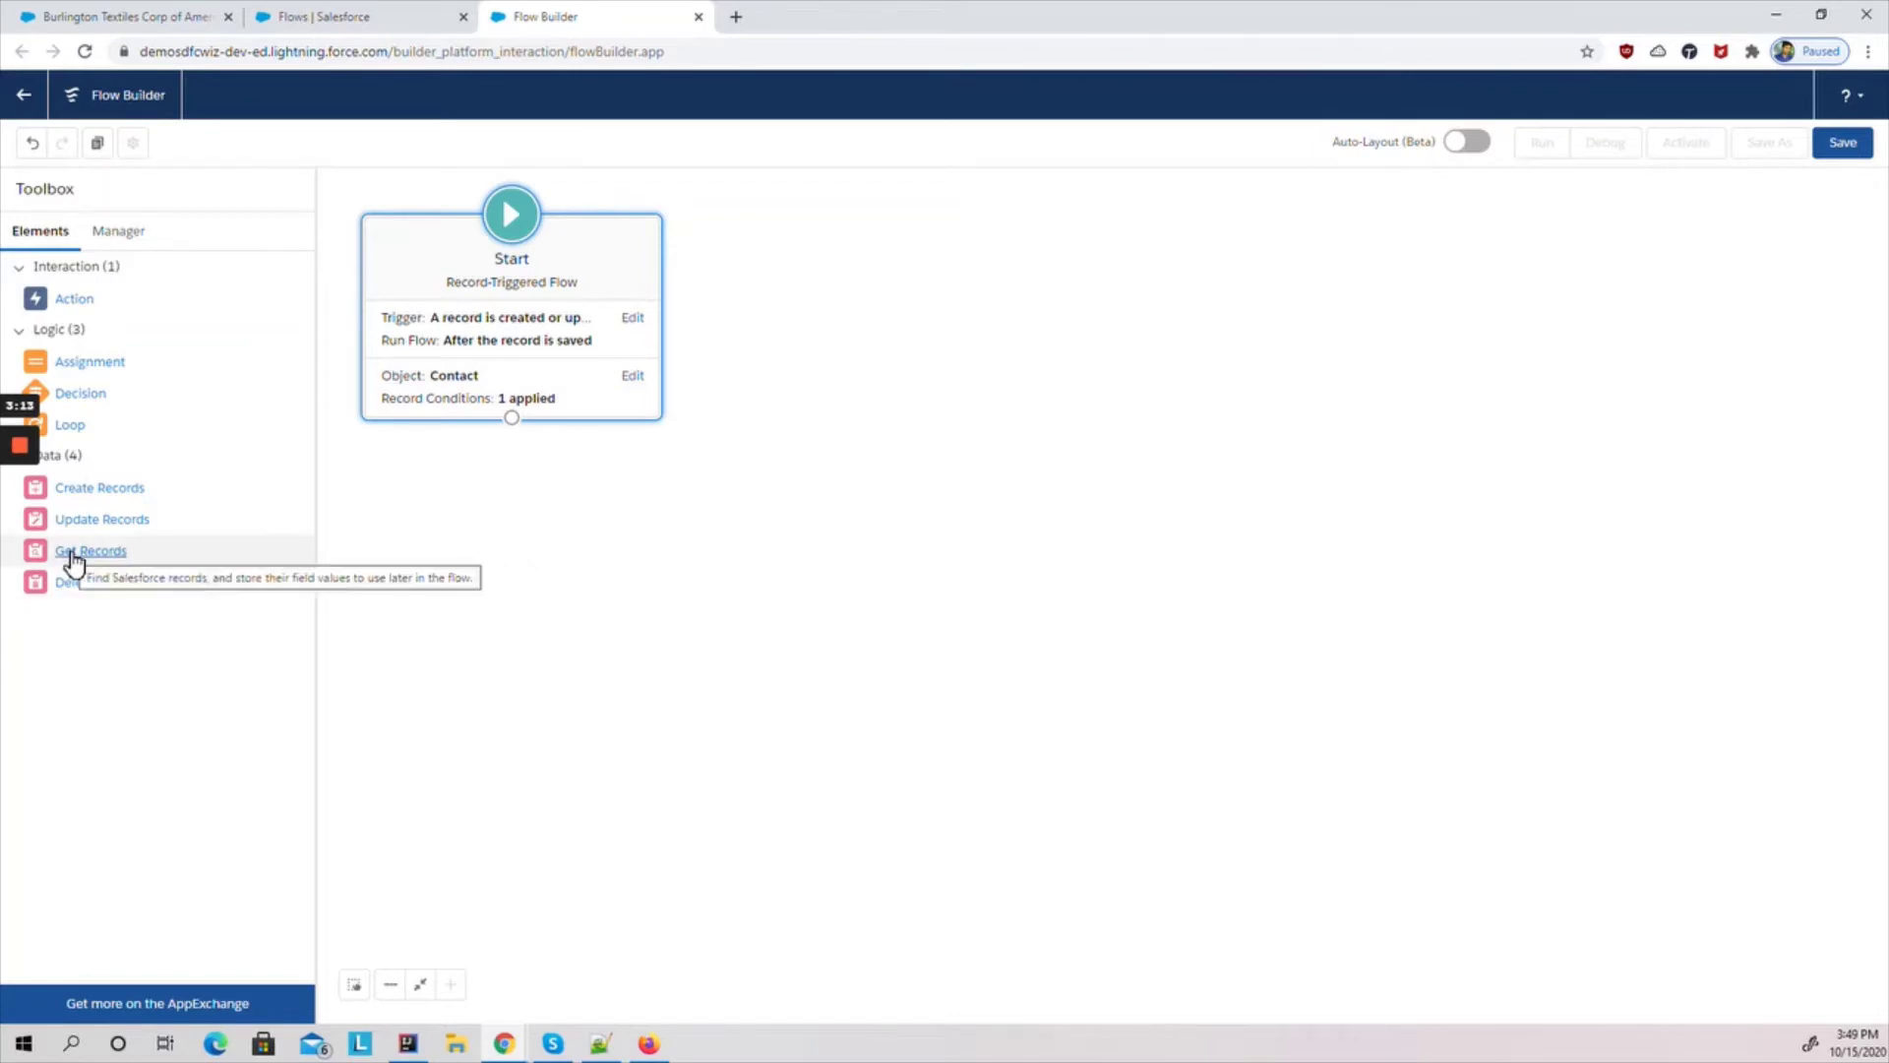
Add a Get Records element labelled 'Get Contact records'
drag(73, 557, 970, 308)
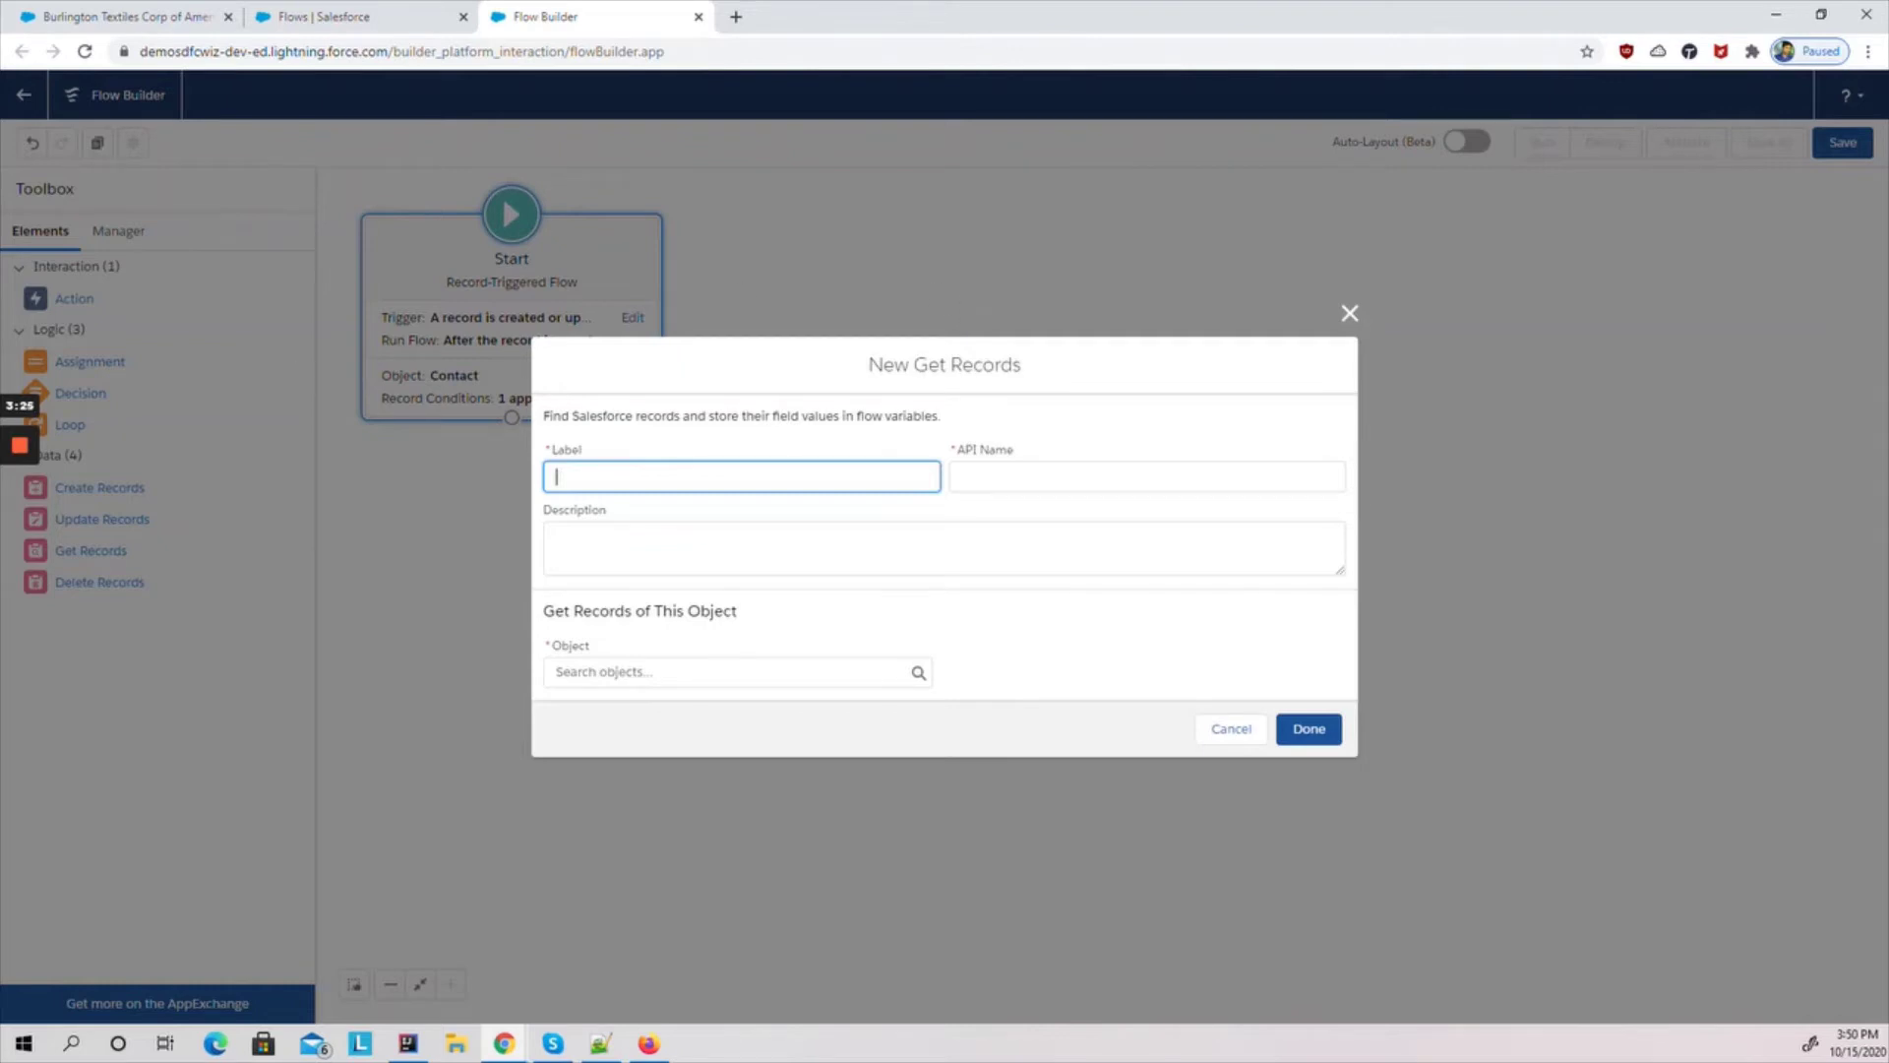
click(921, 357)
click(615, 472)
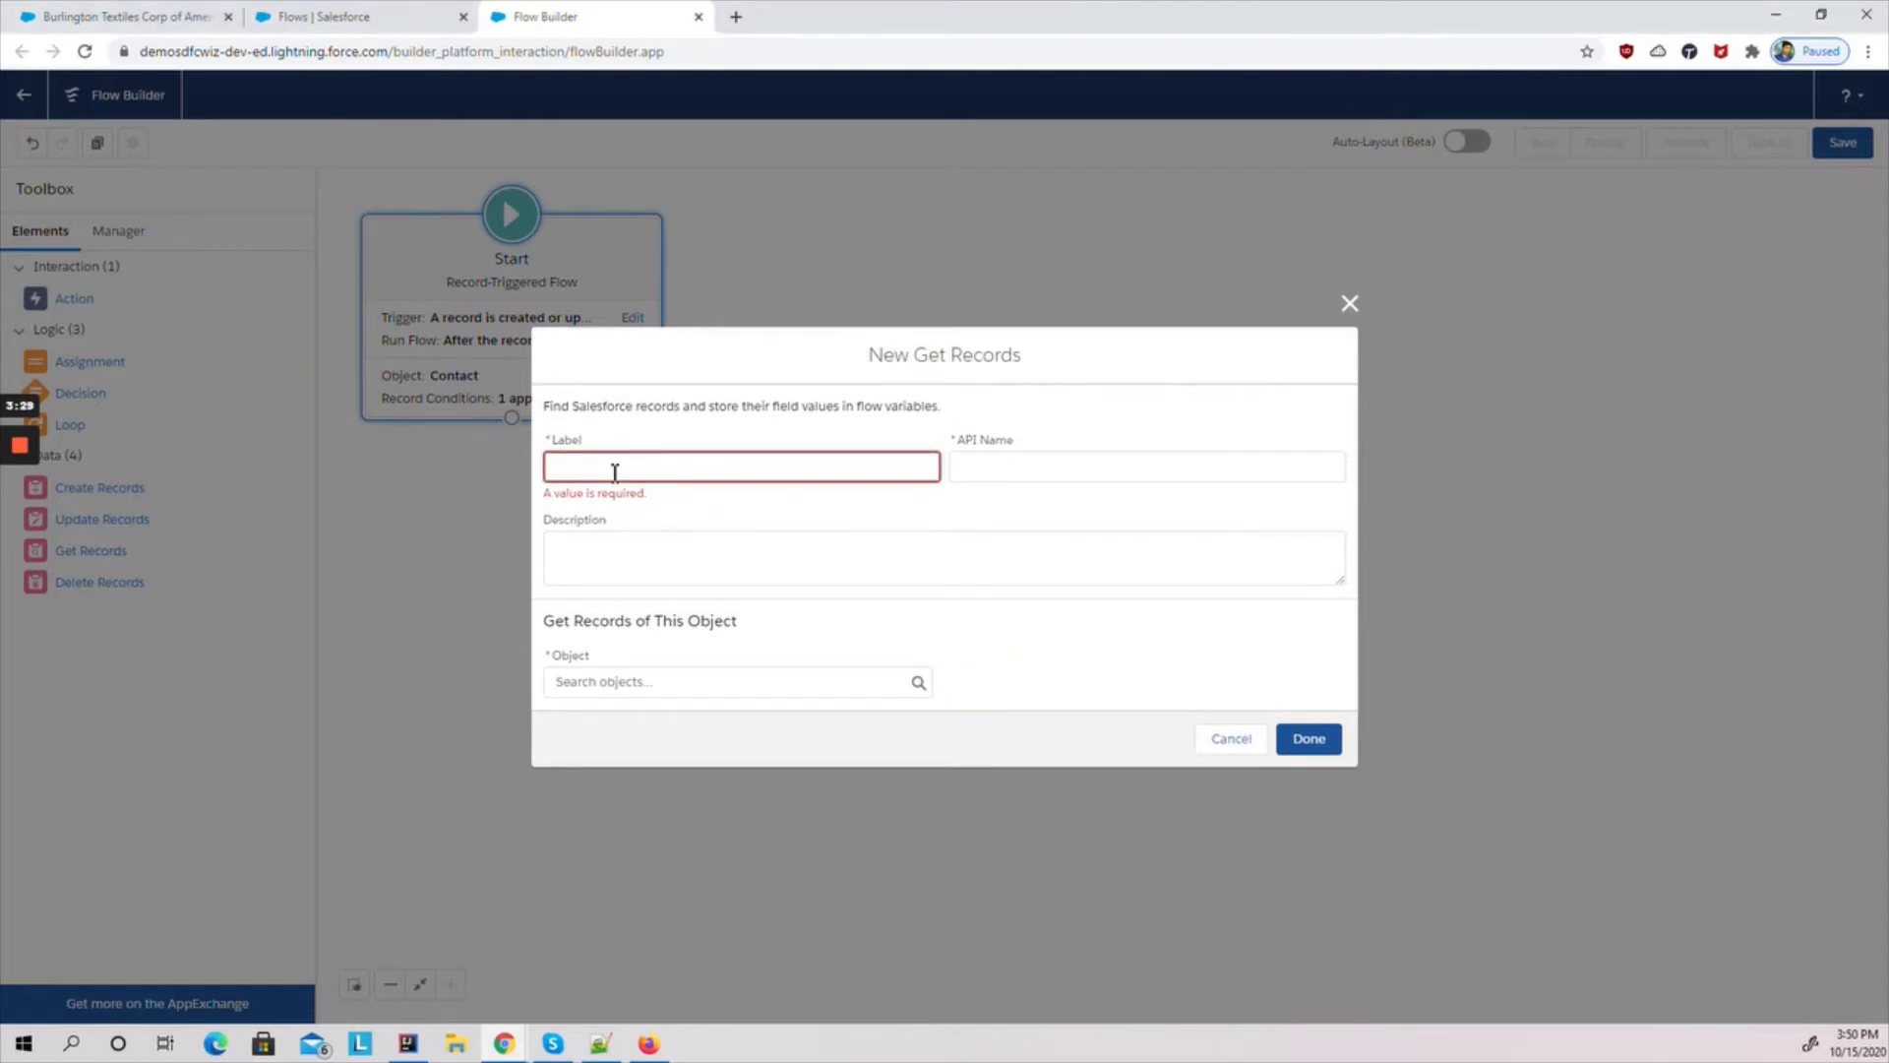
text(Get Contact records)
click(689, 517)
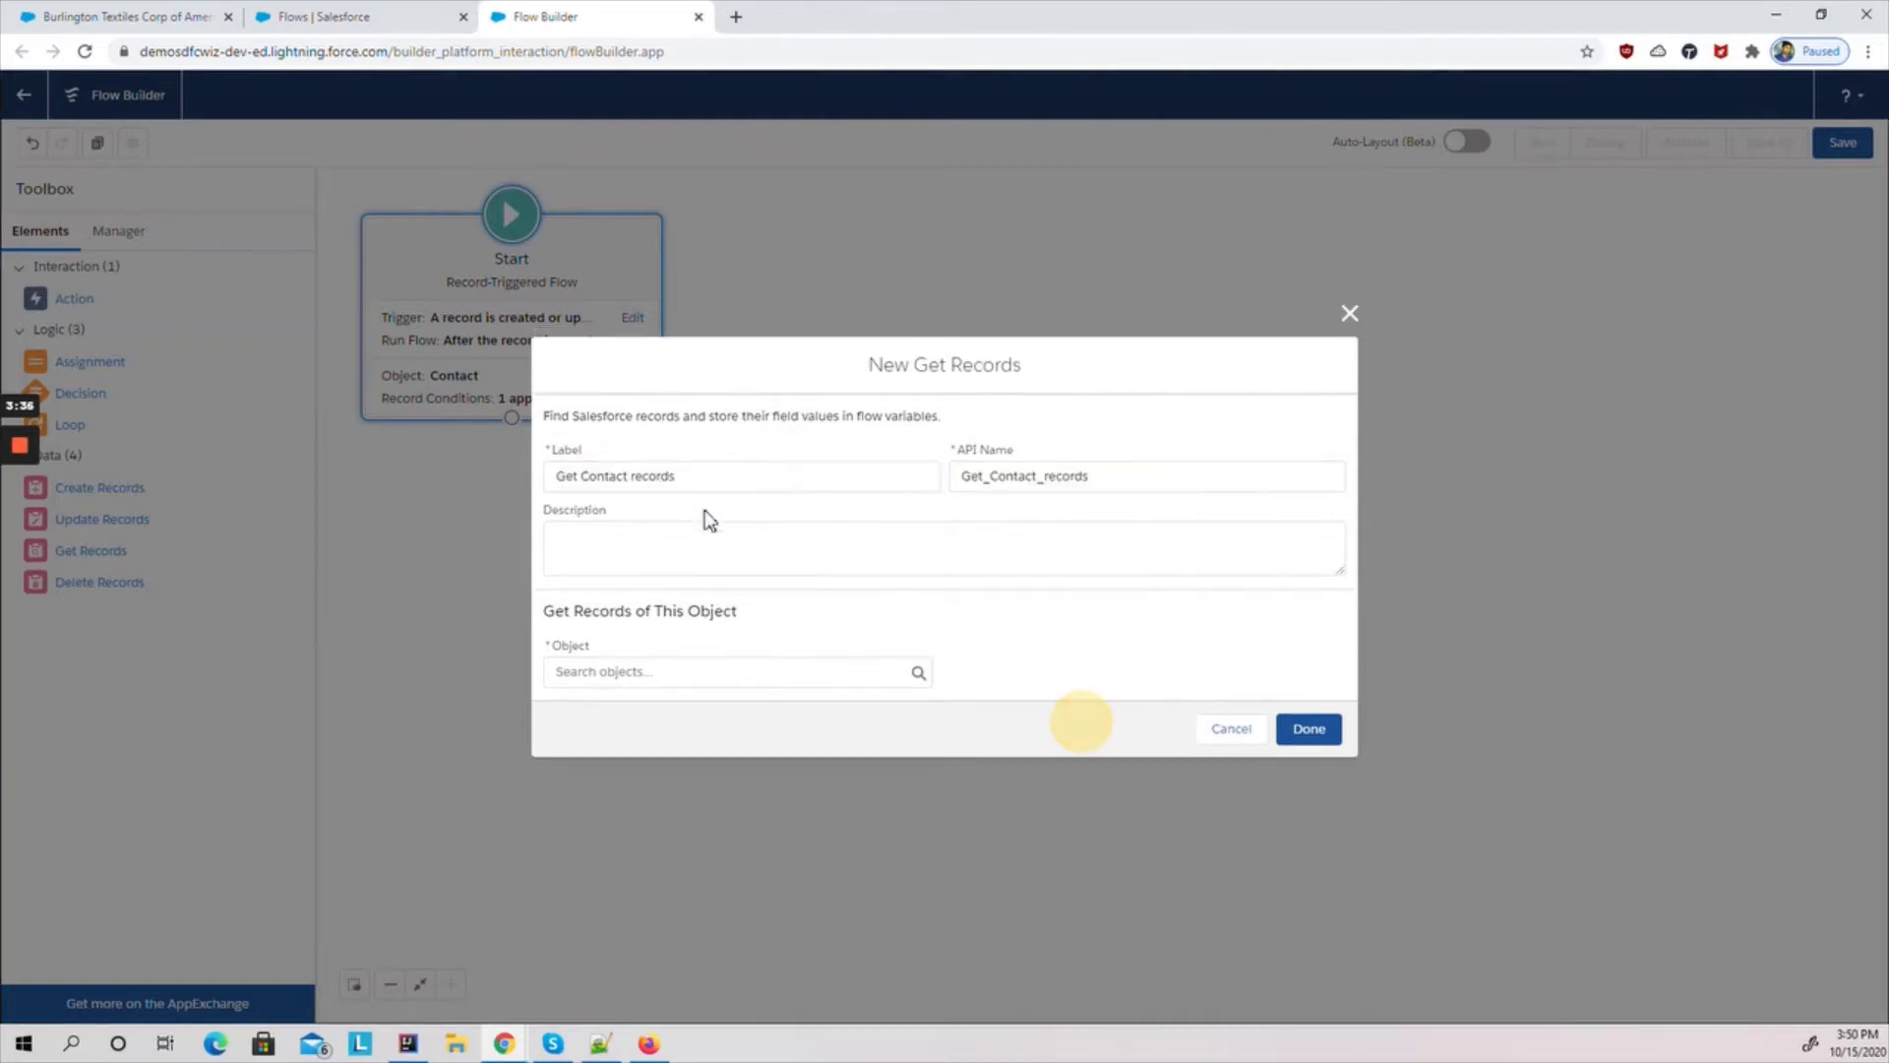
Query the Contact object, filtering on AccountId with the Equals operator
click(658, 672)
text(Con)
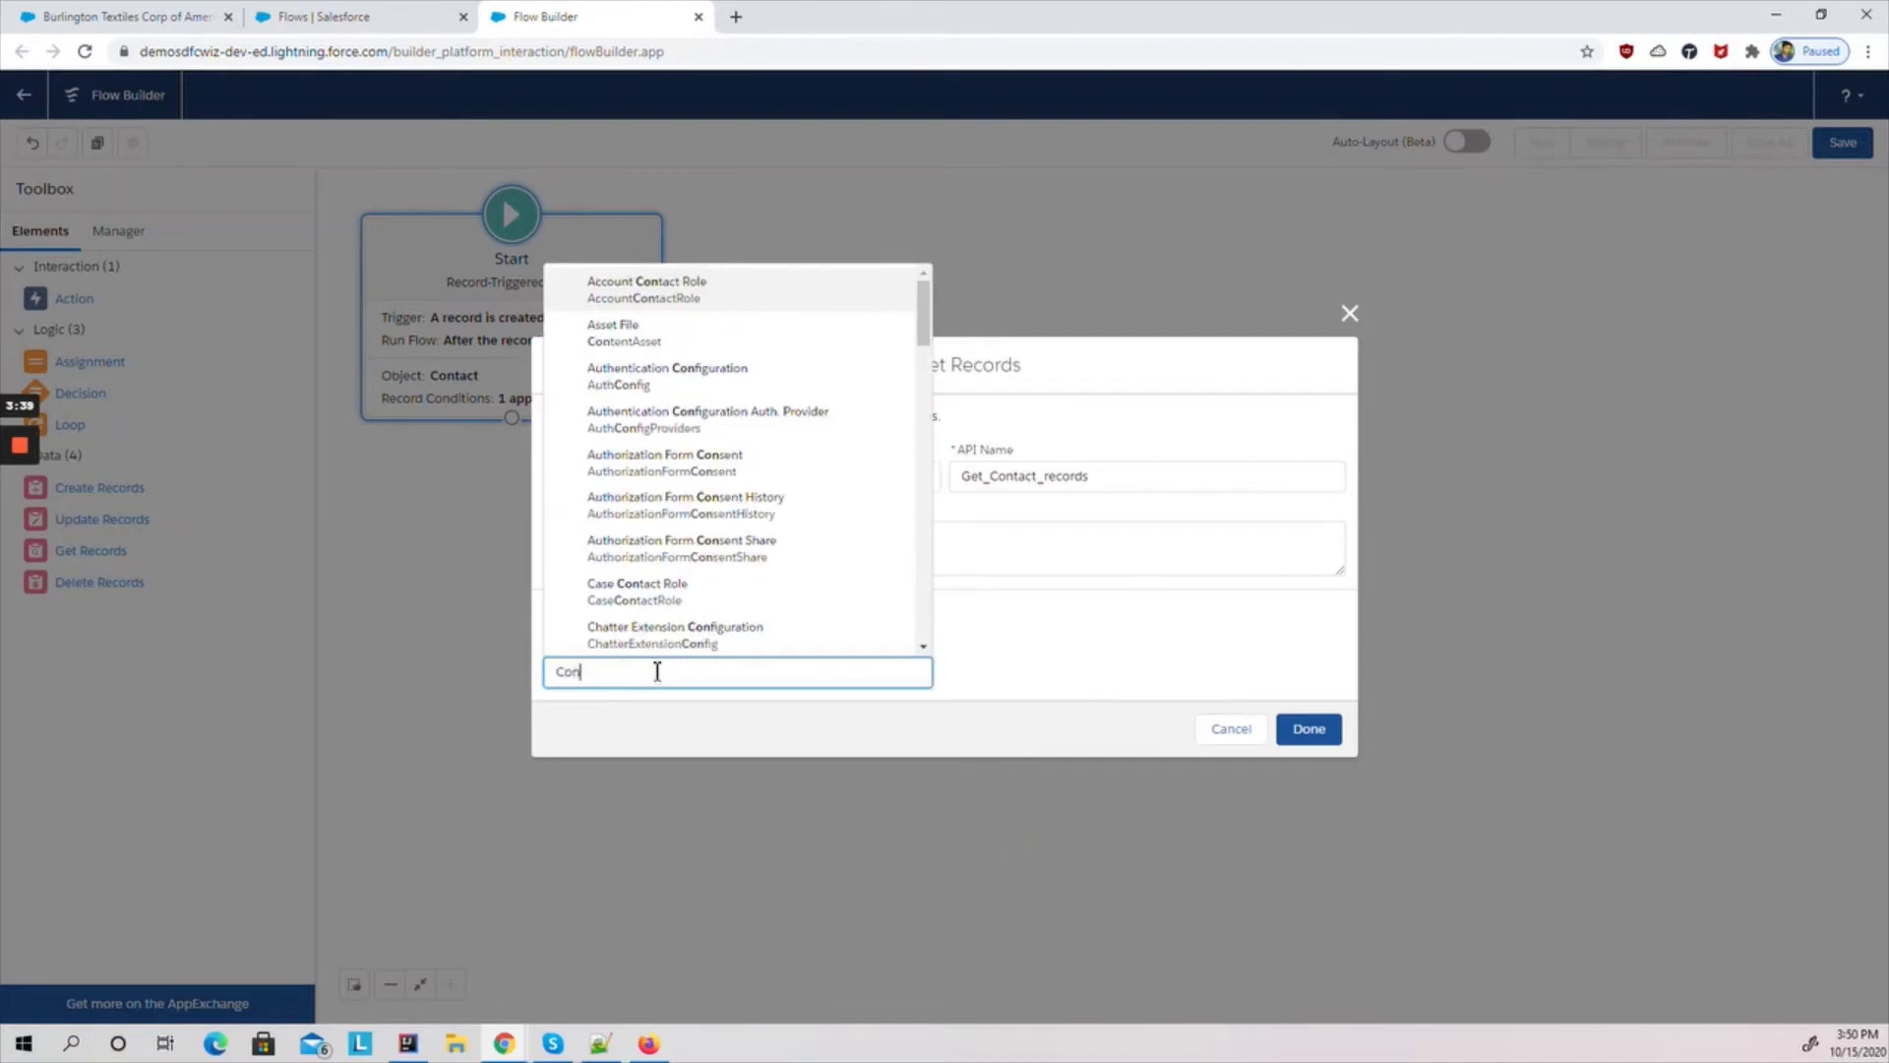
text(tact)
click(635, 376)
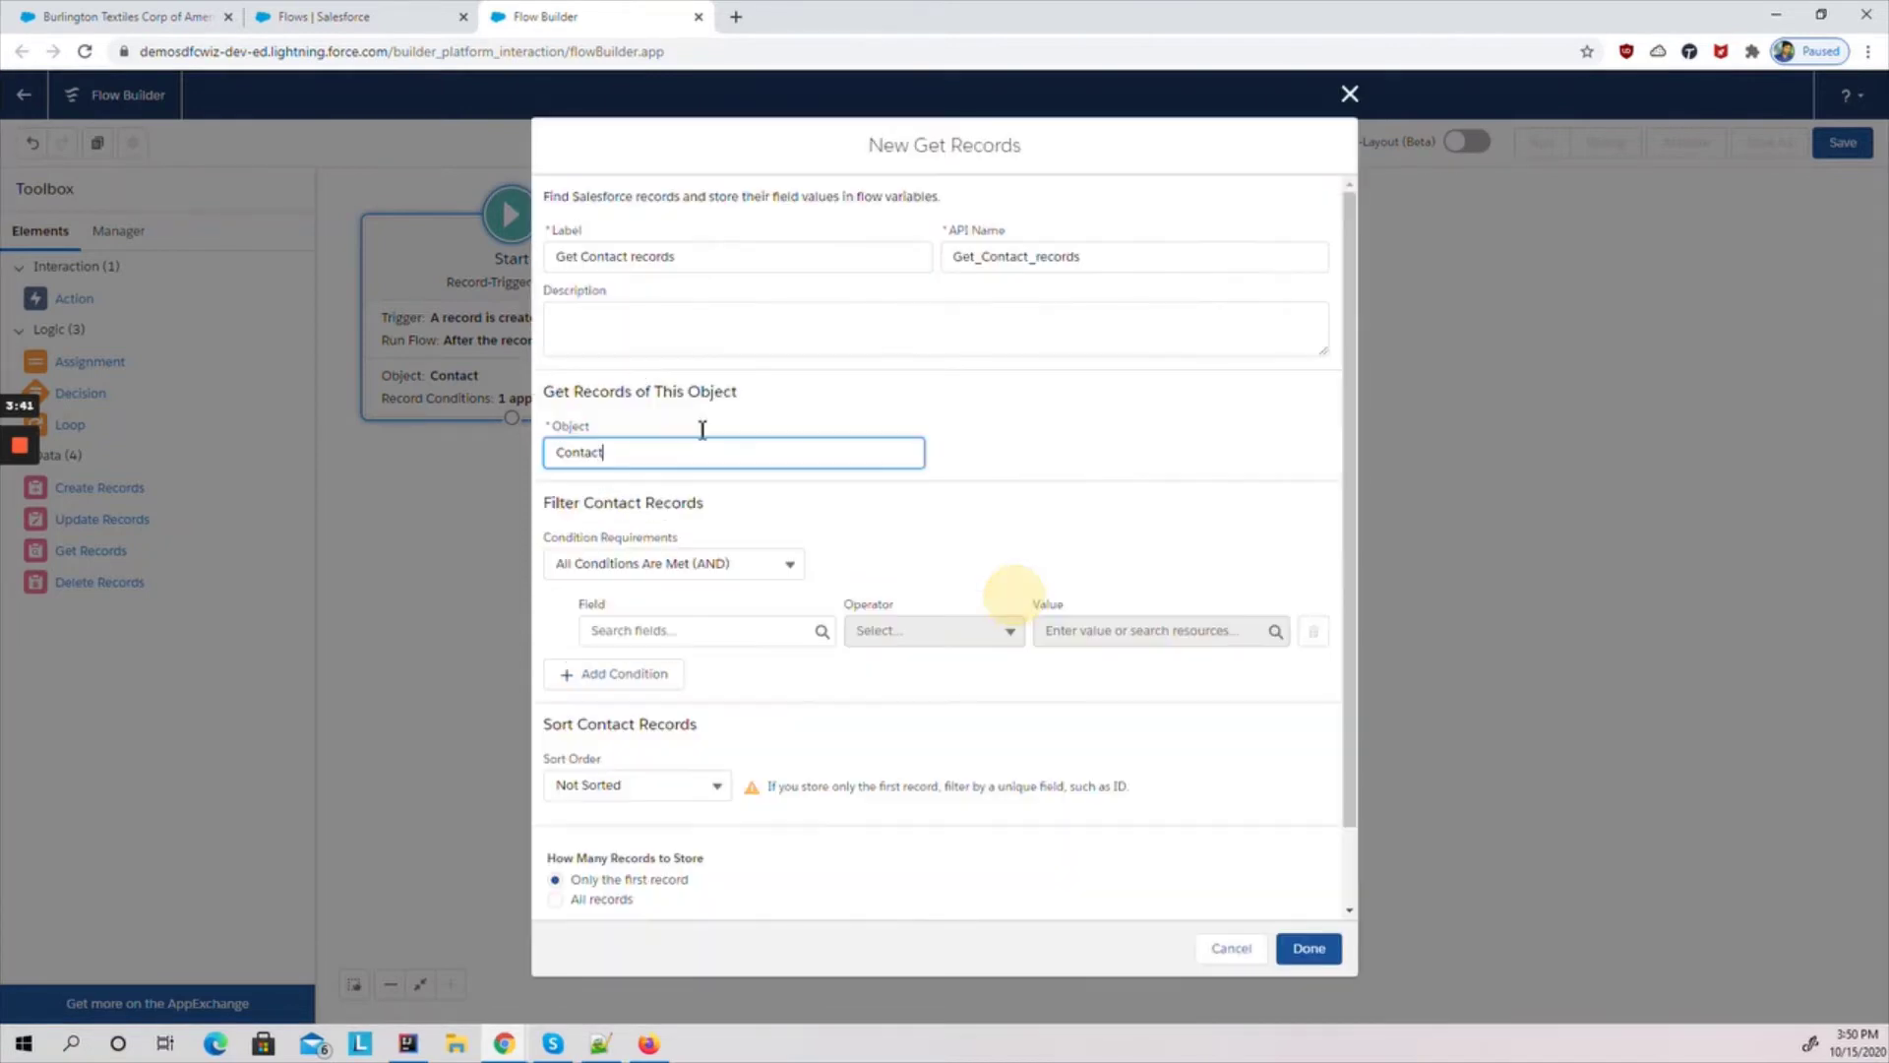
click(692, 624)
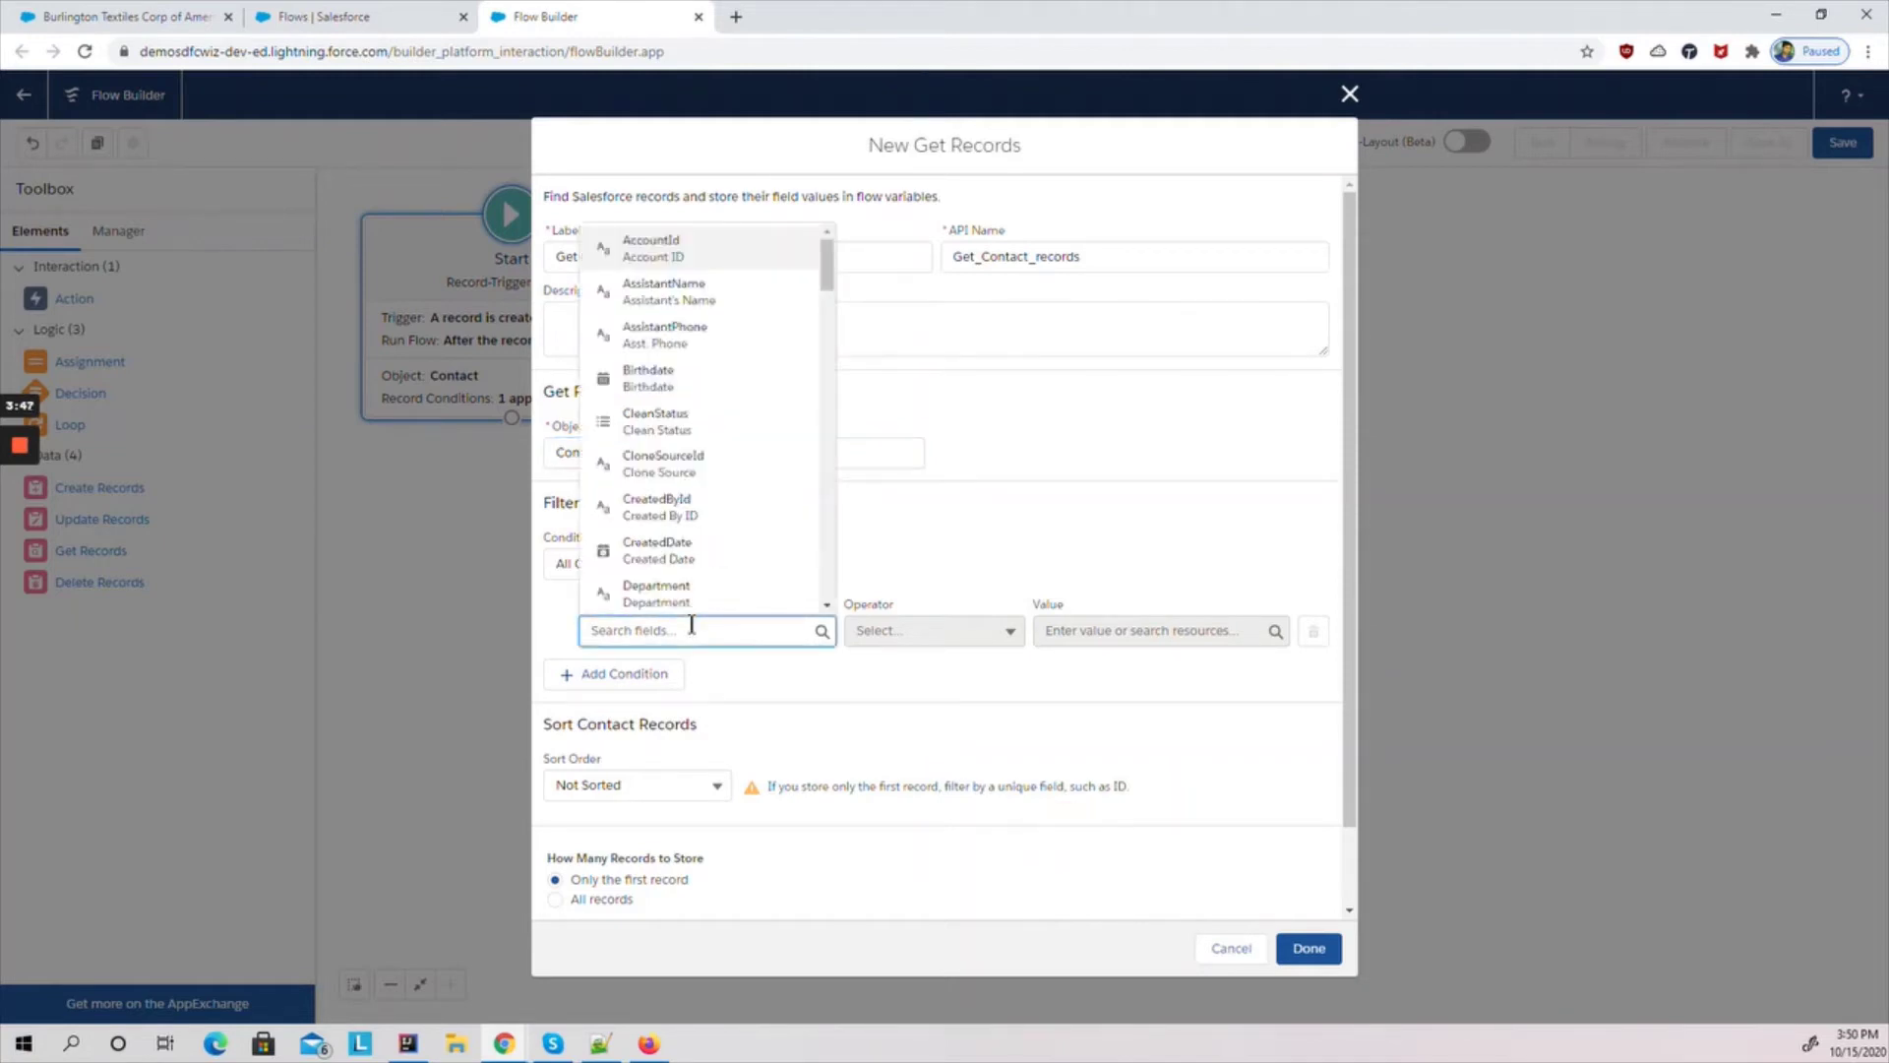
click(710, 254)
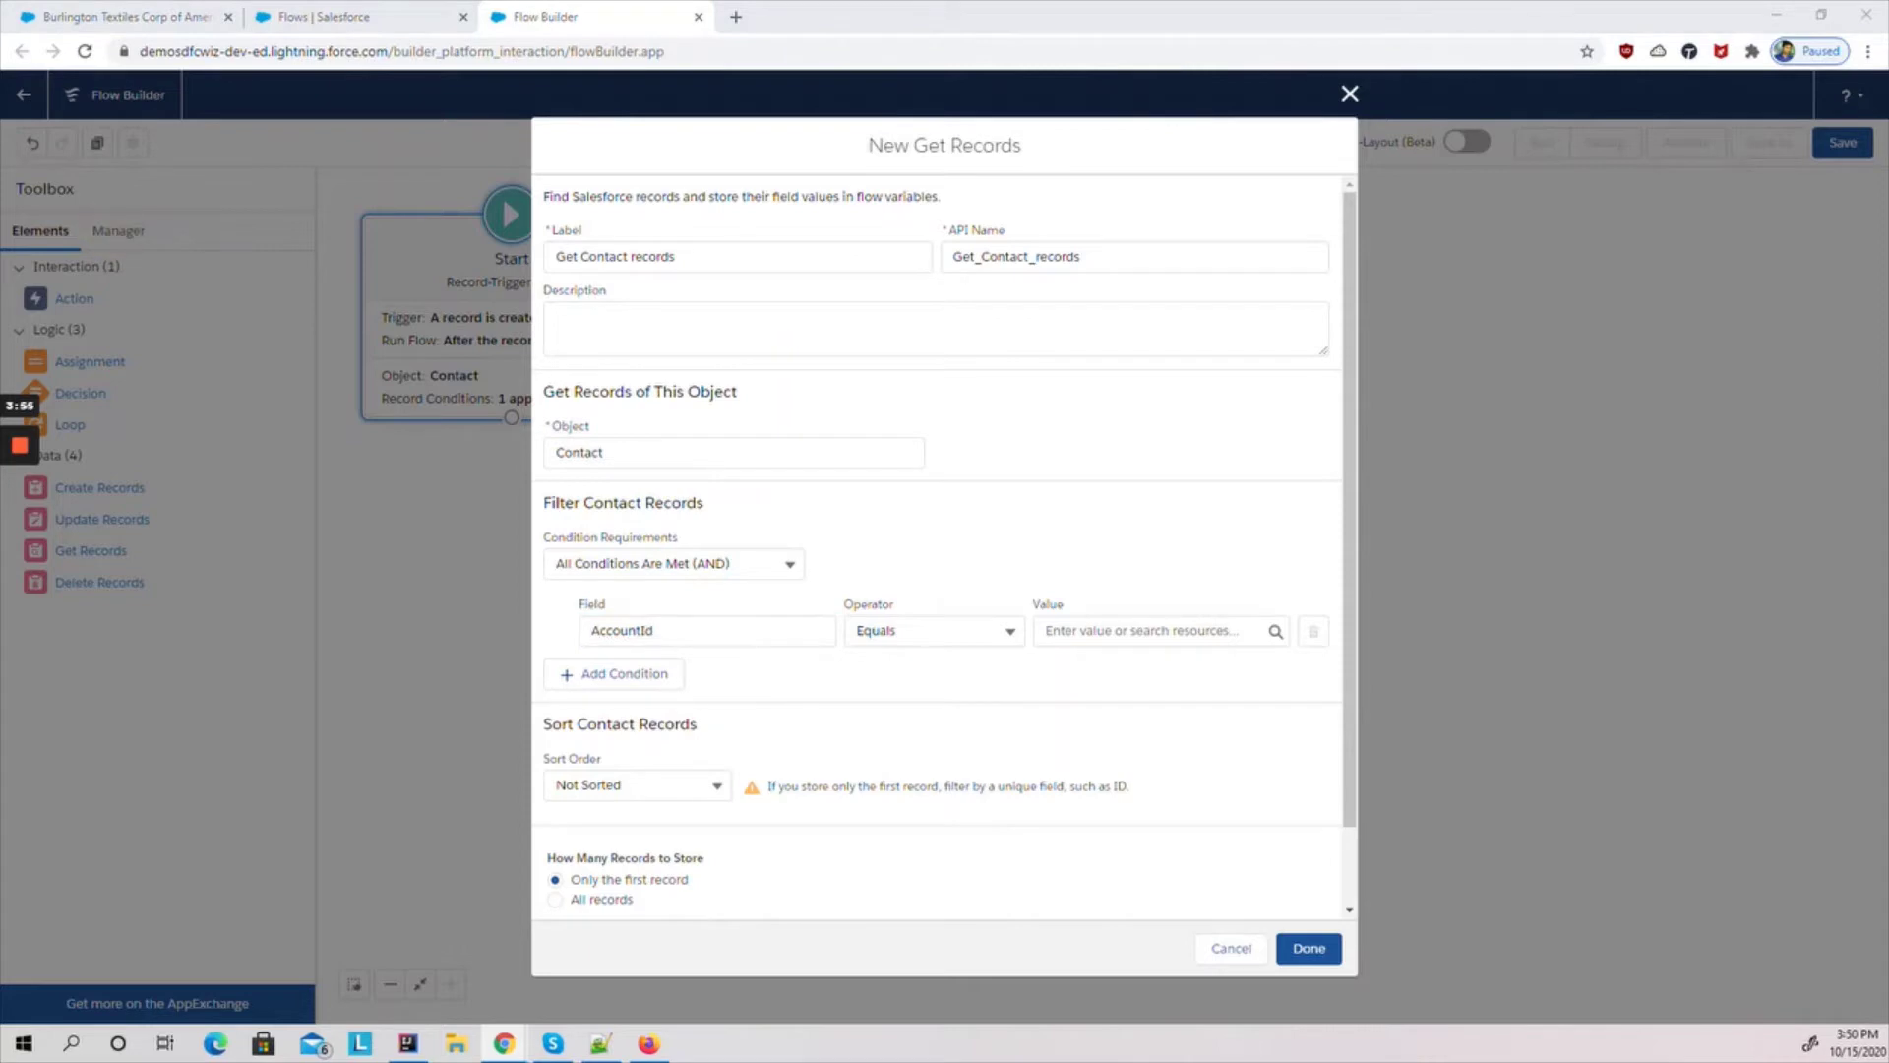
click(1091, 631)
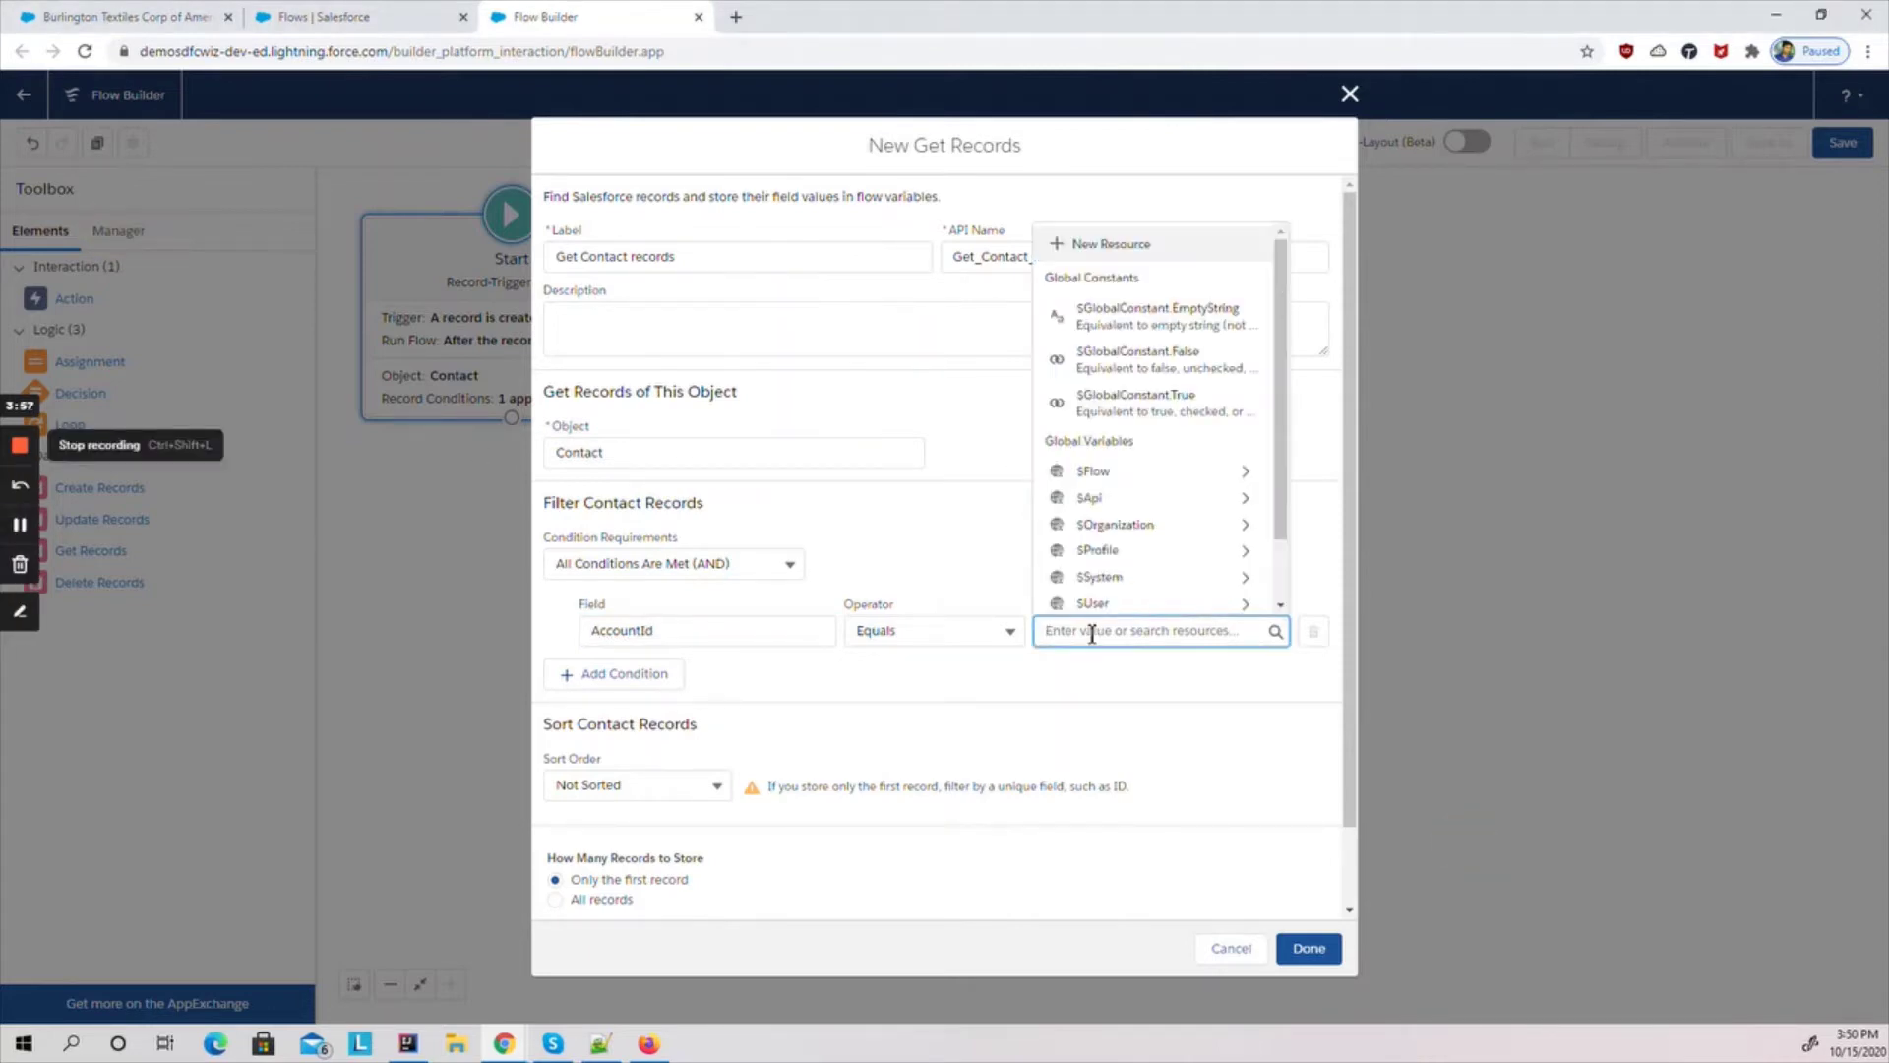
Create a new Text variable resource named curAccountID for the filter value
click(1111, 246)
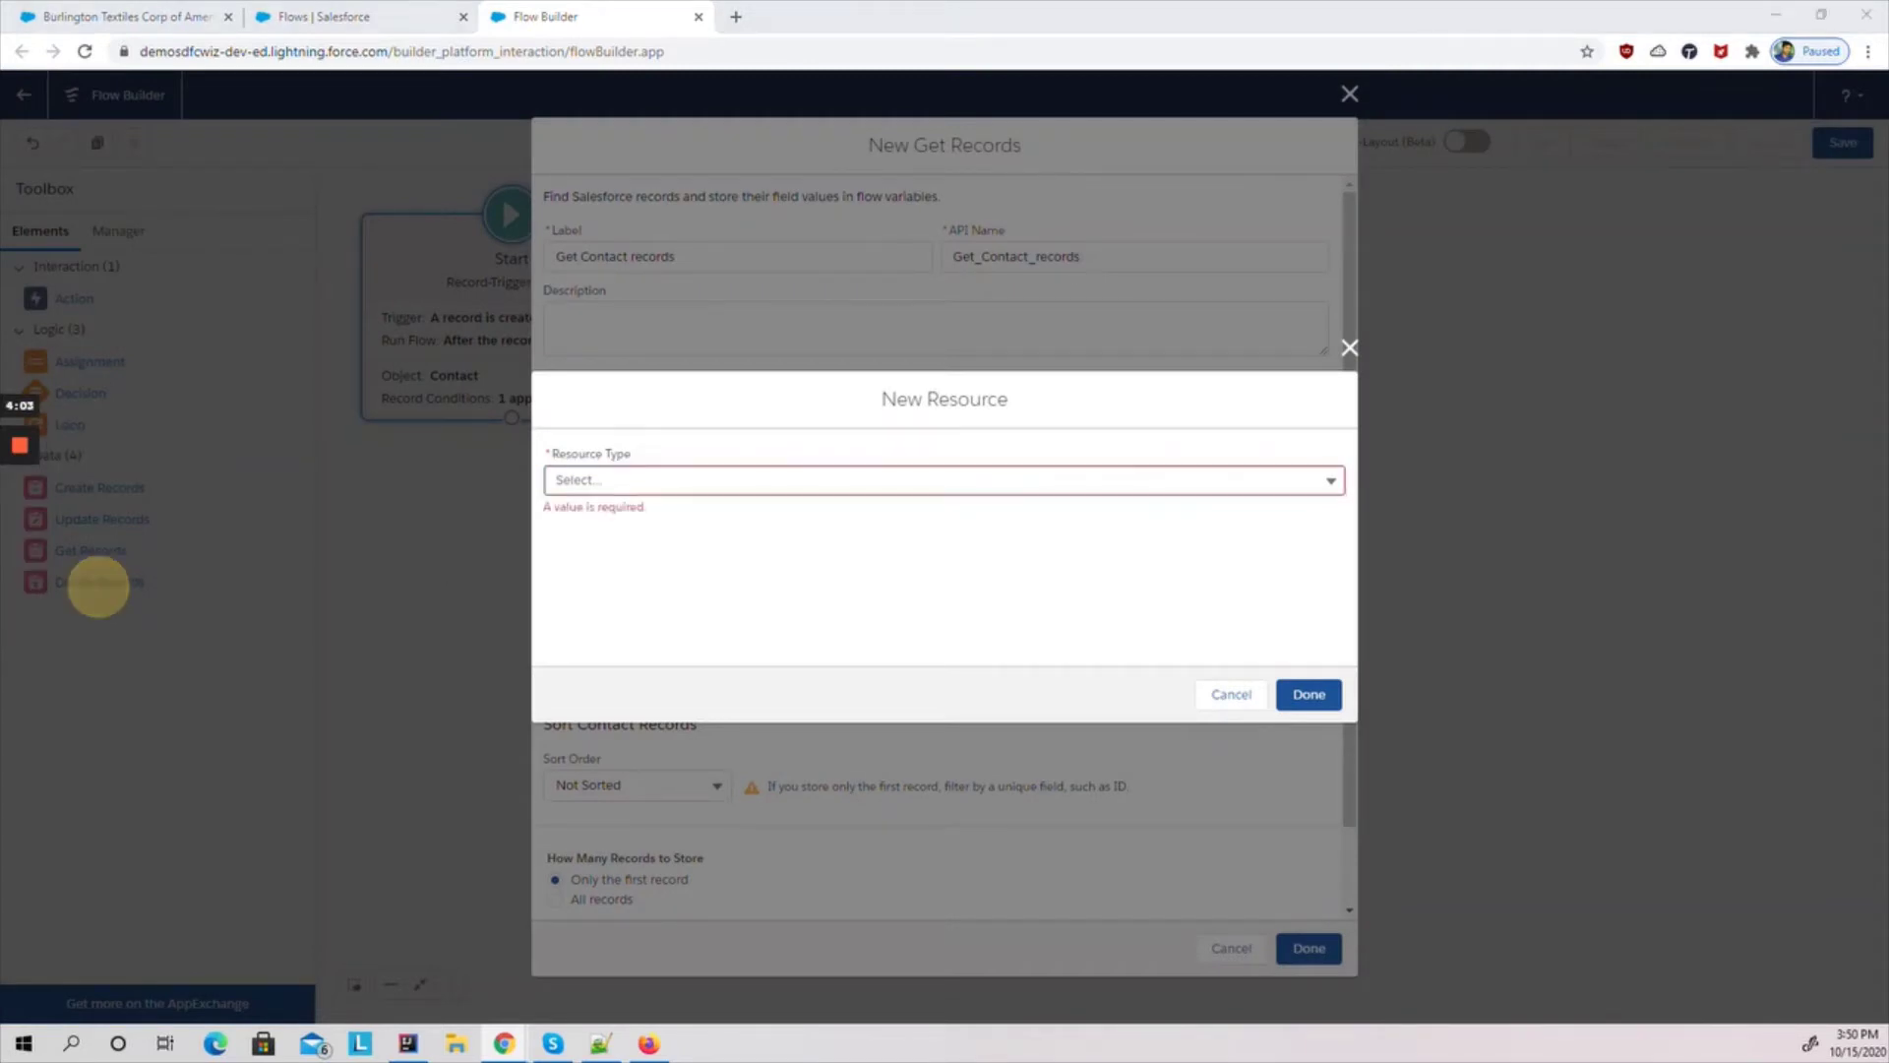
click(596, 480)
click(597, 480)
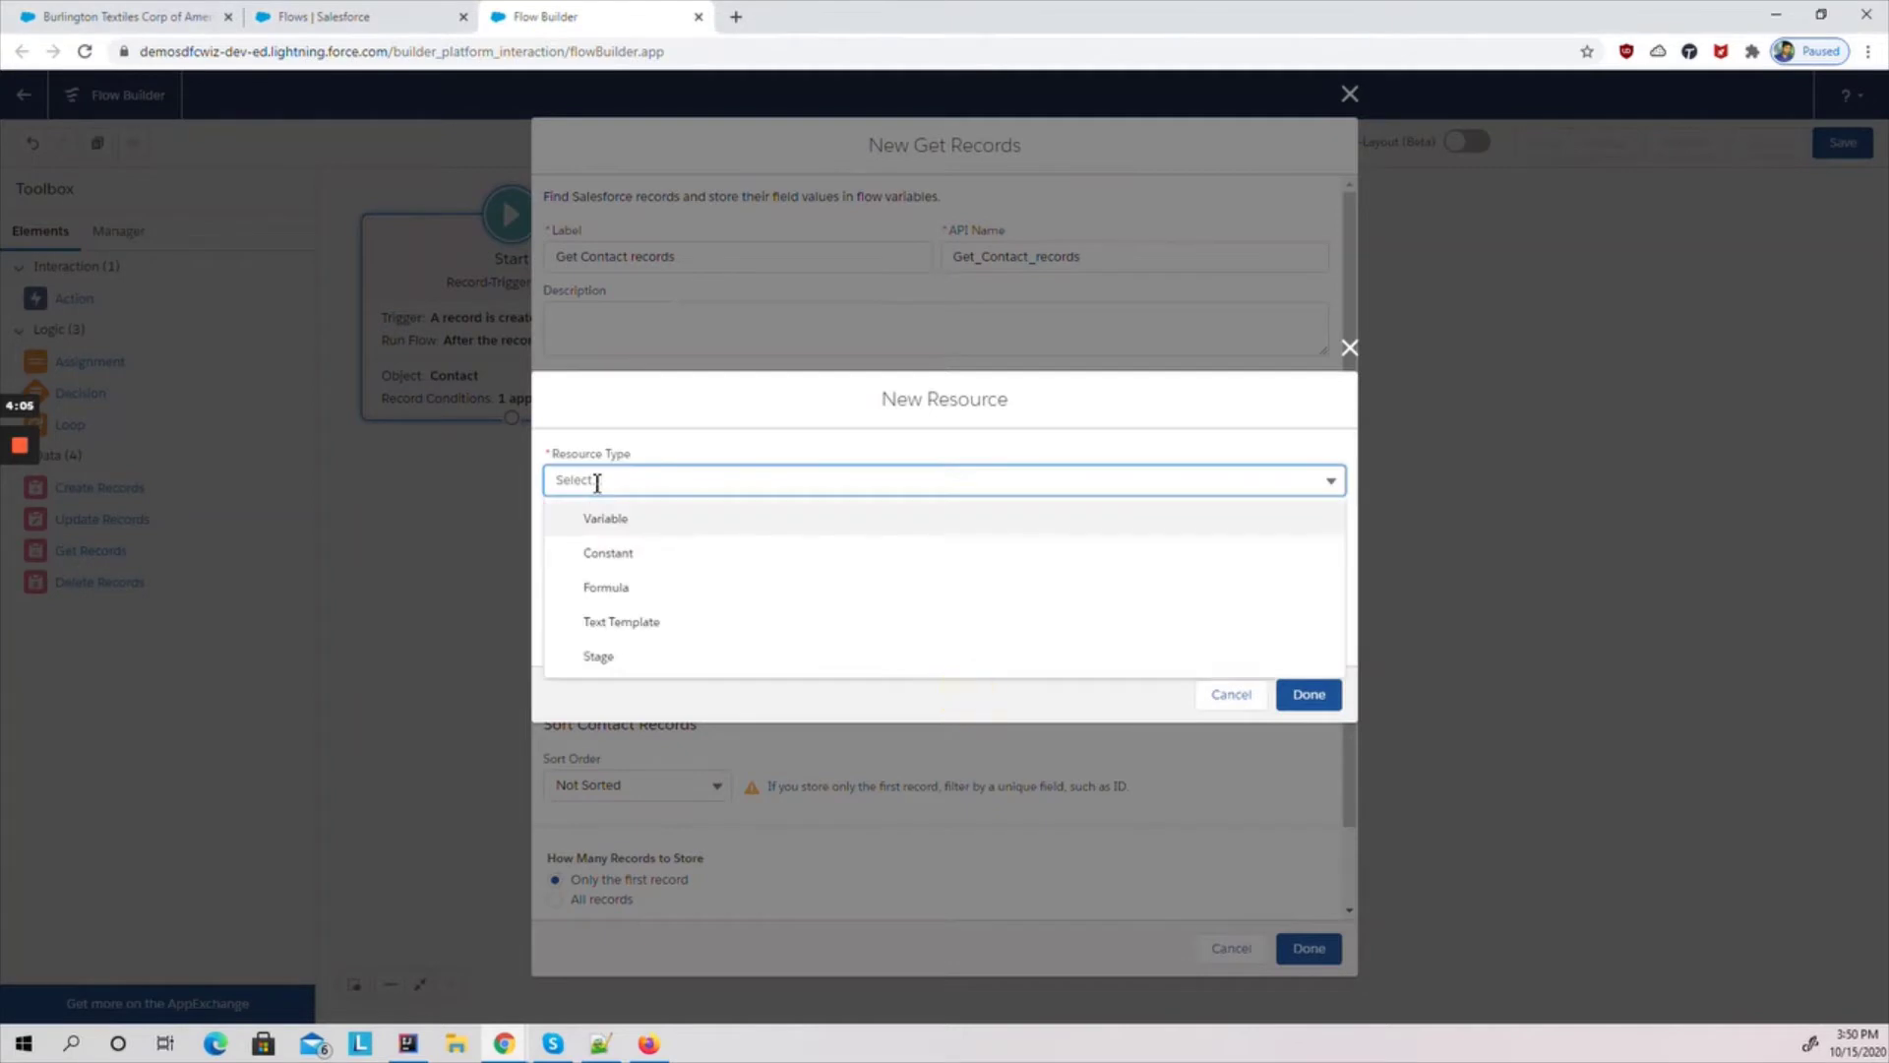
click(966, 696)
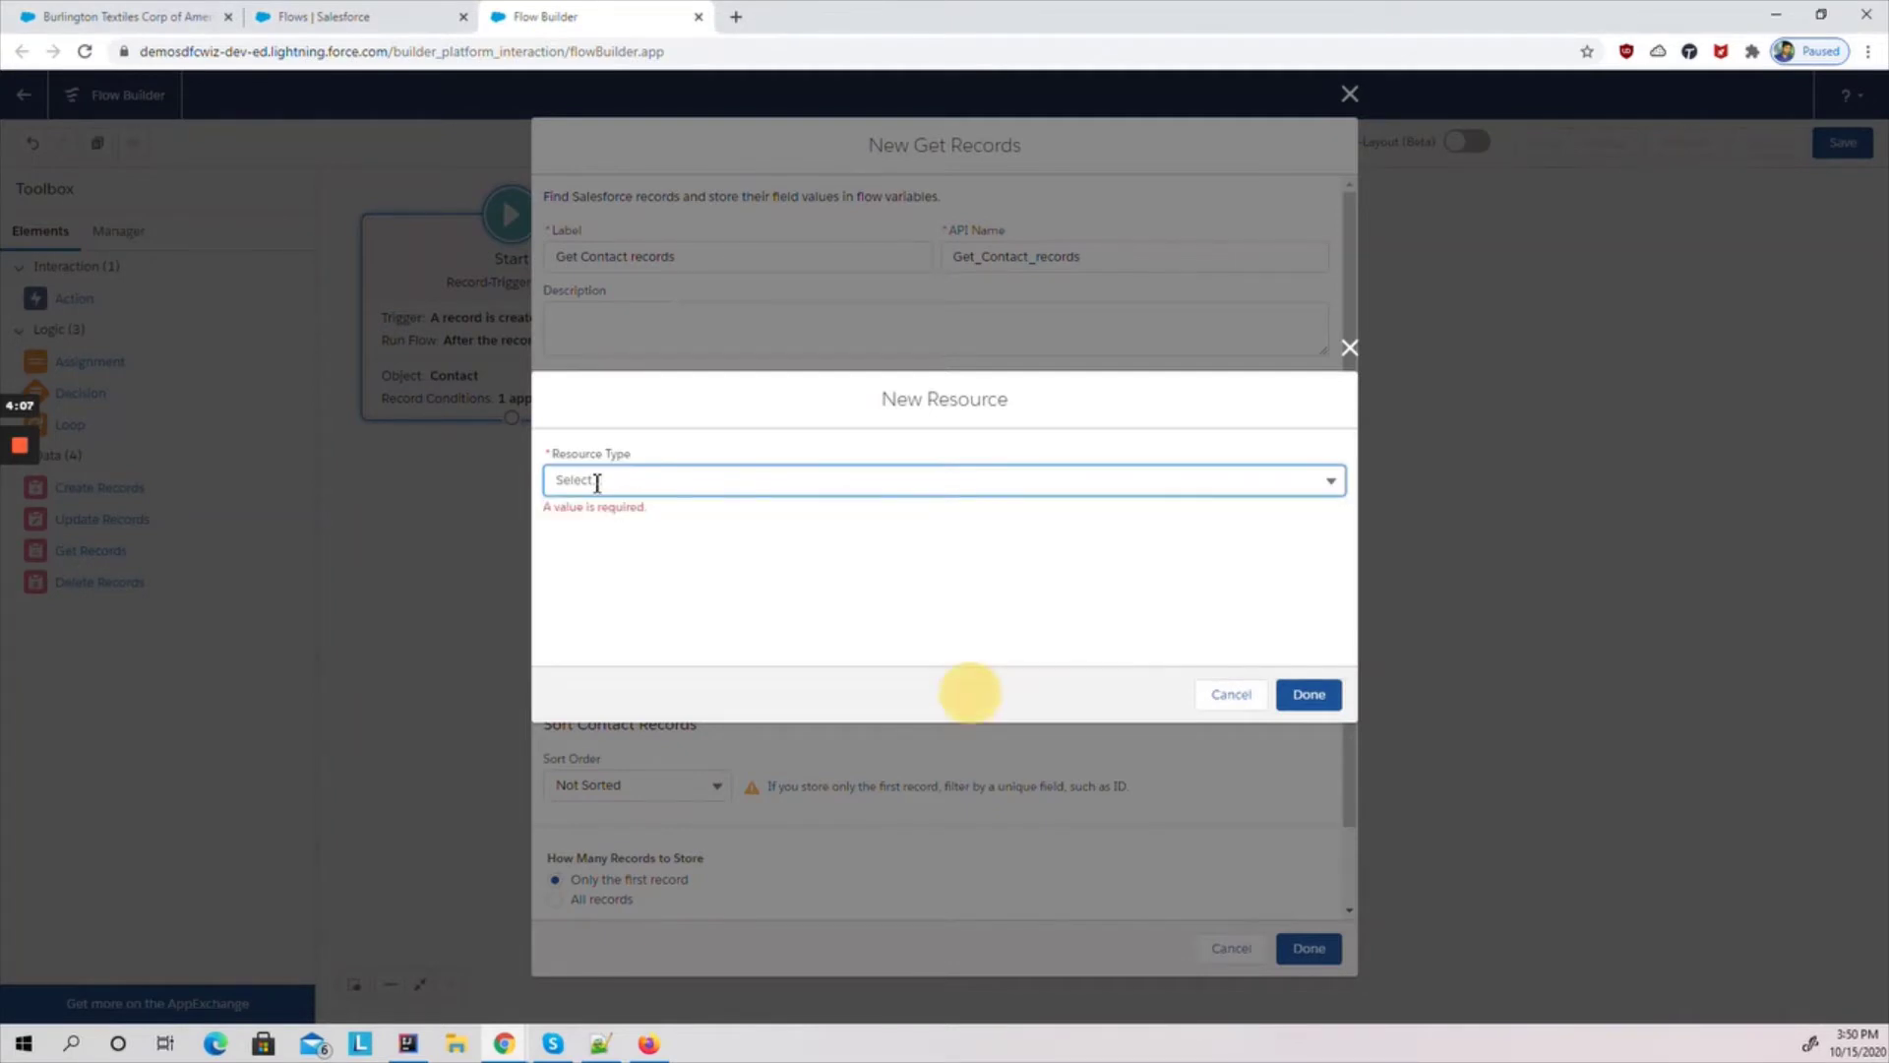
click(591, 482)
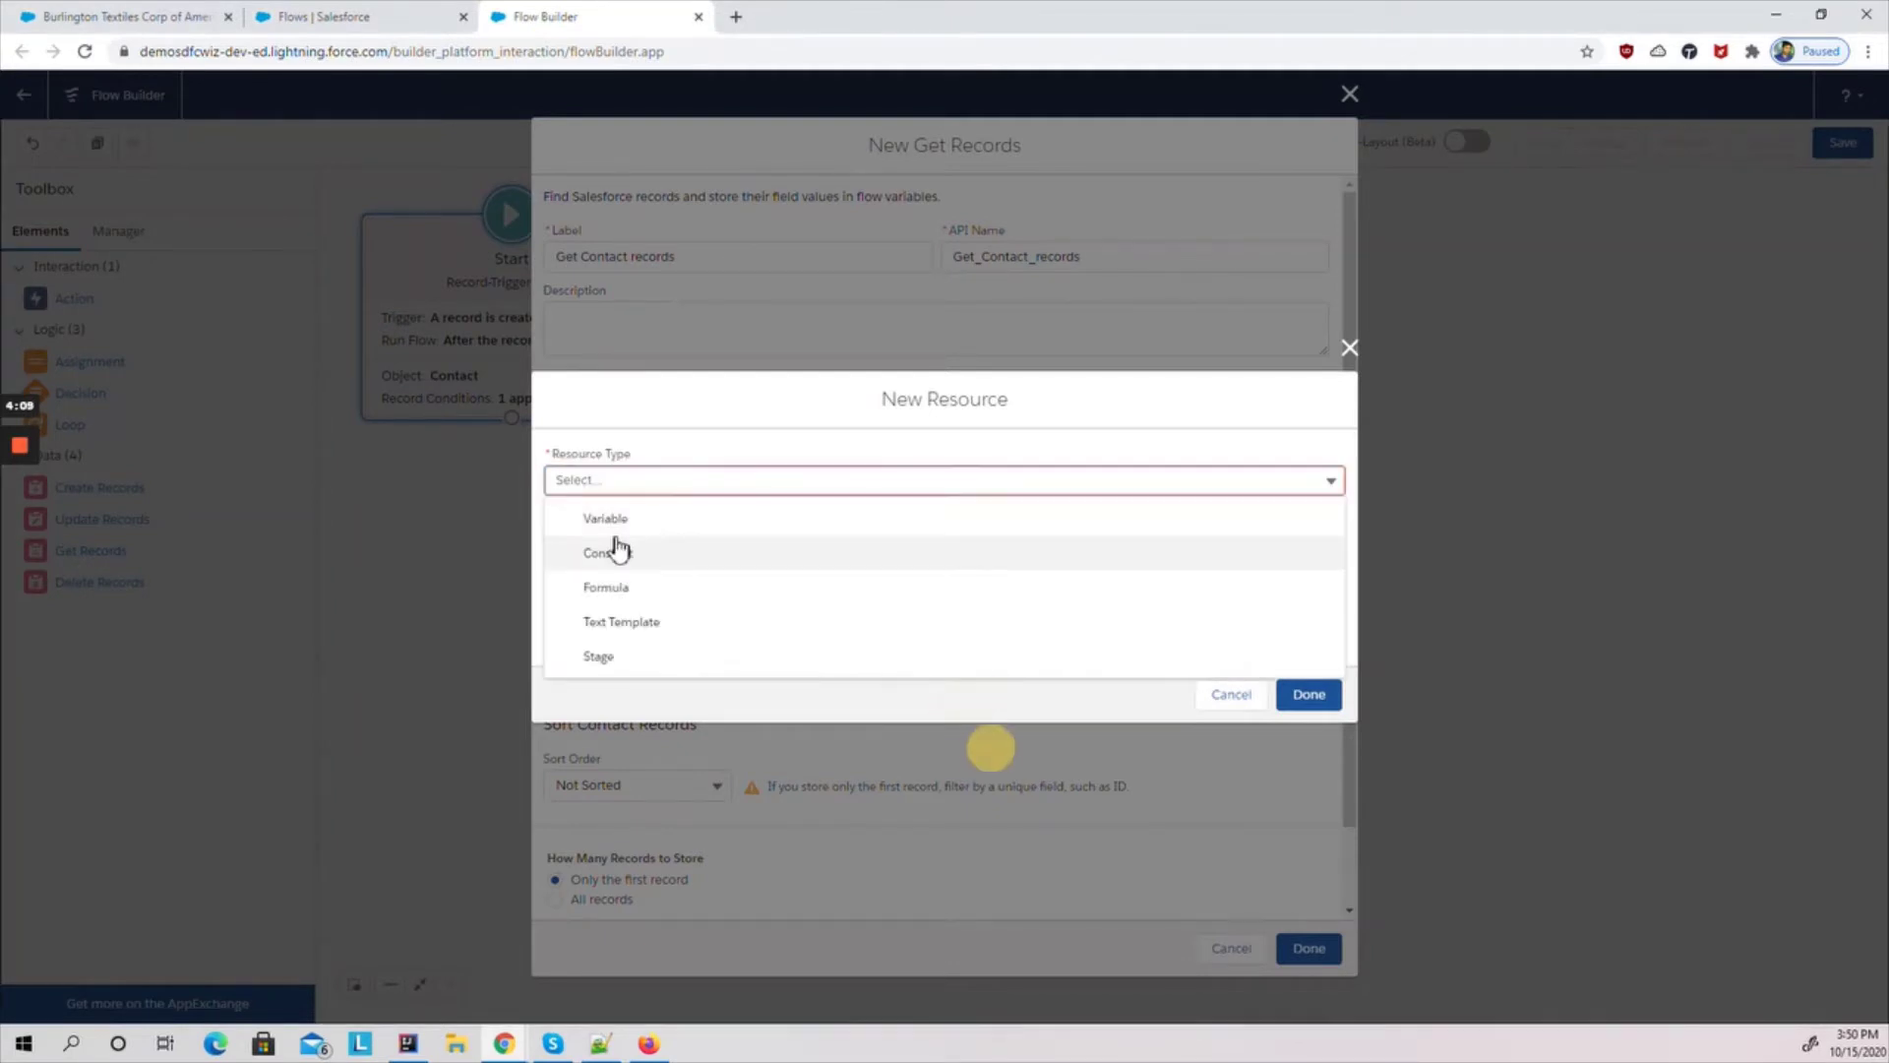
click(599, 532)
click(603, 480)
click(620, 514)
click(598, 520)
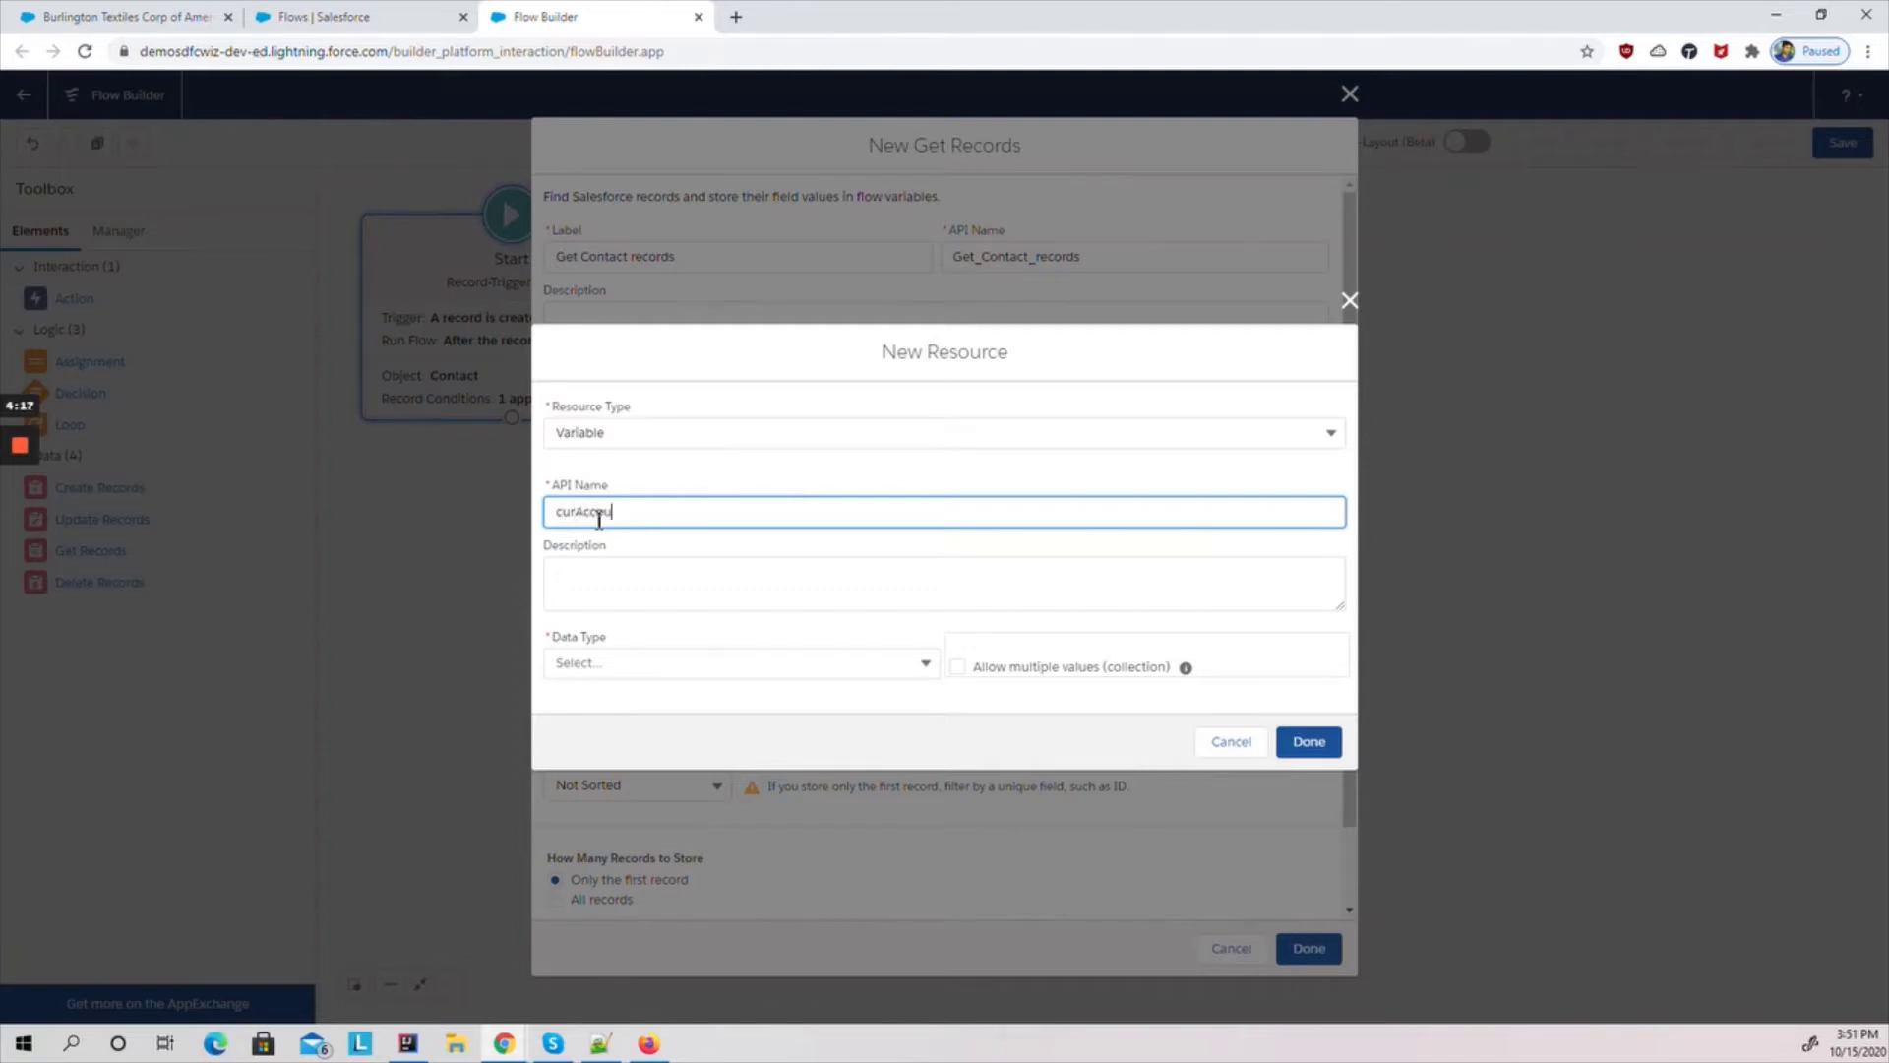
click(554, 623)
click(607, 653)
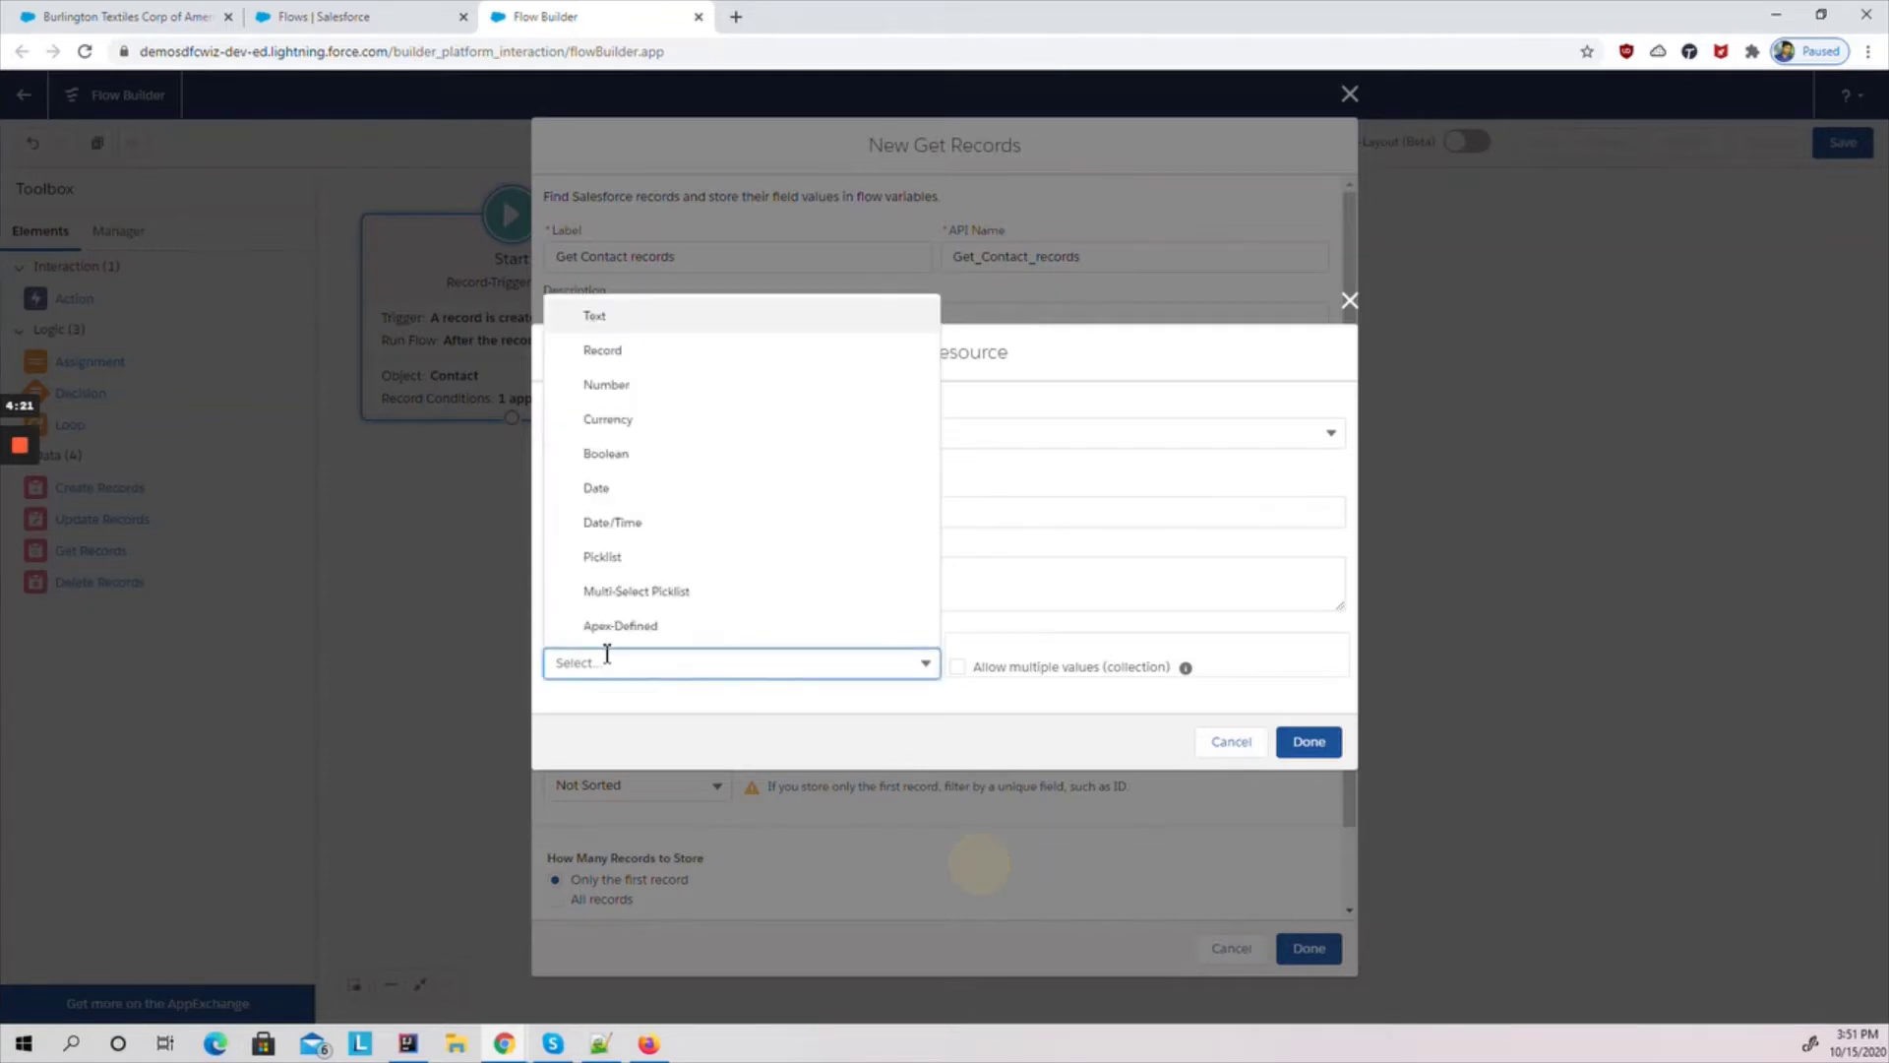
click(630, 316)
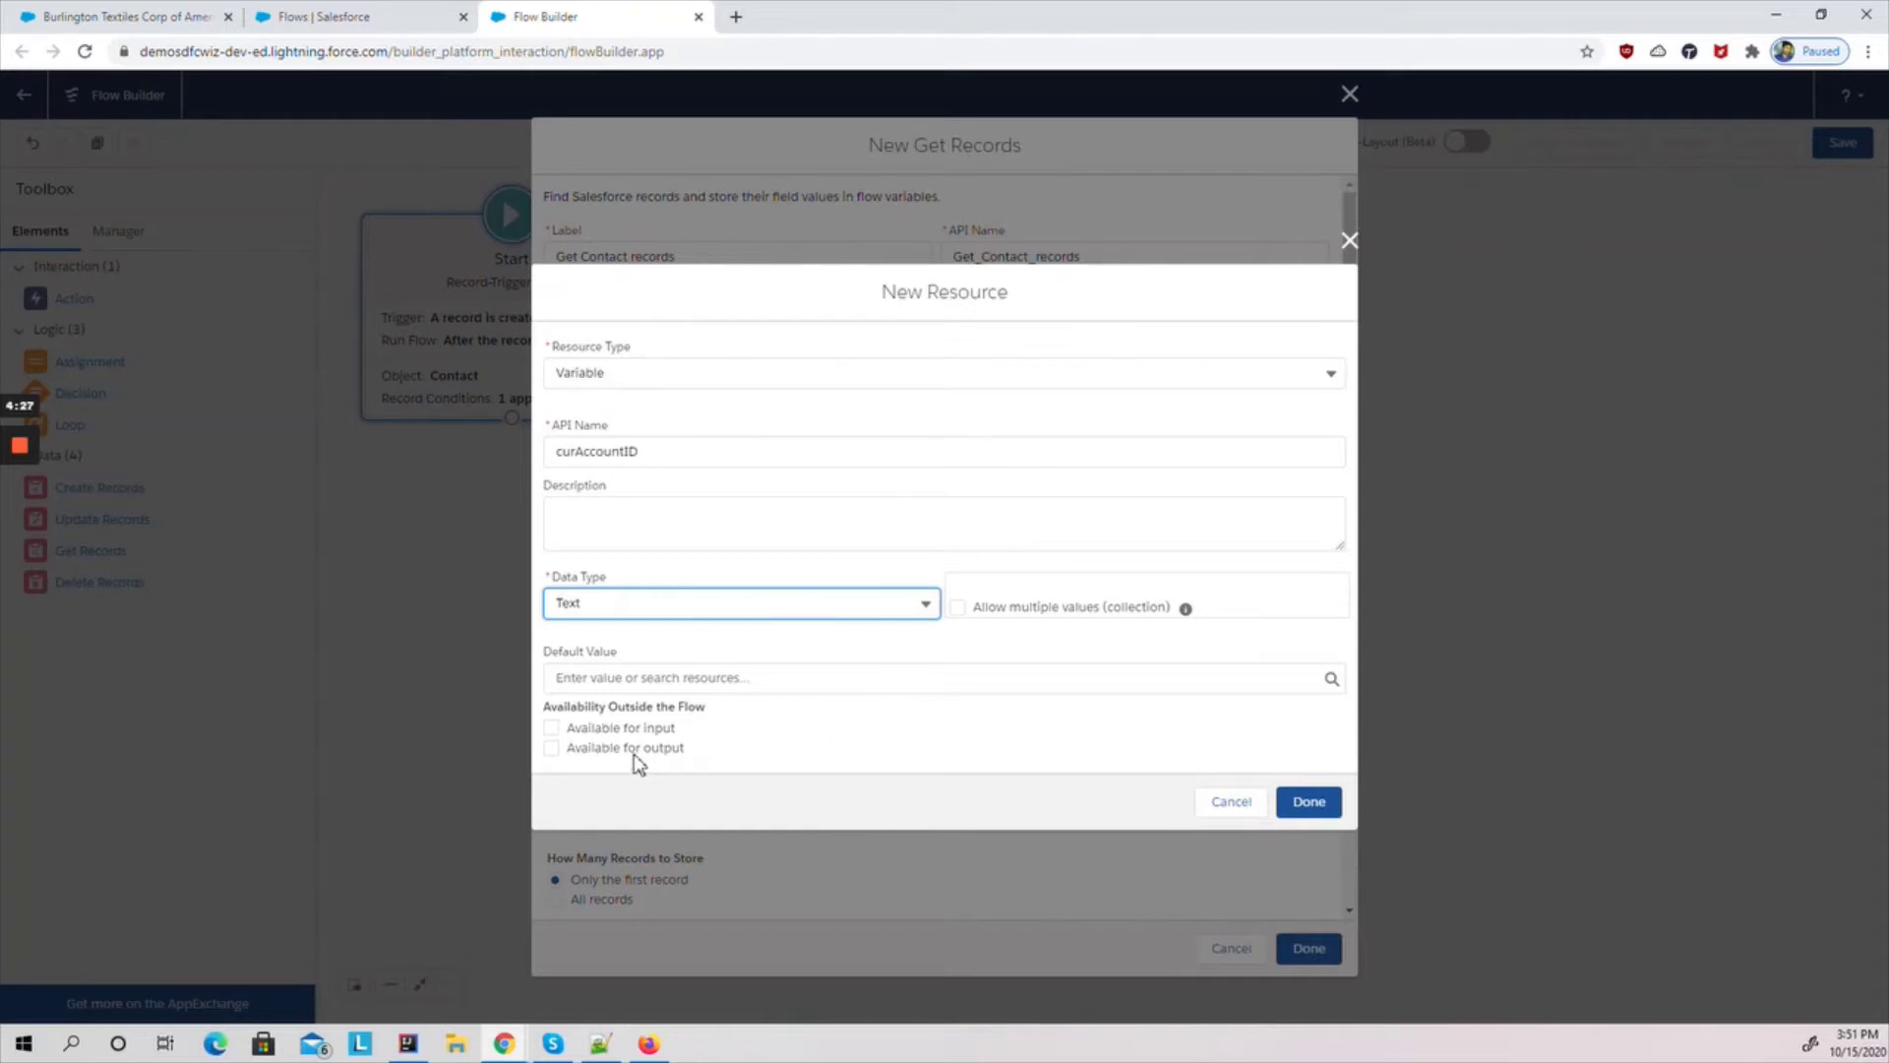
Give curAccountID the default value {!$Record.Account.Id} and save it as the filter value
click(733, 686)
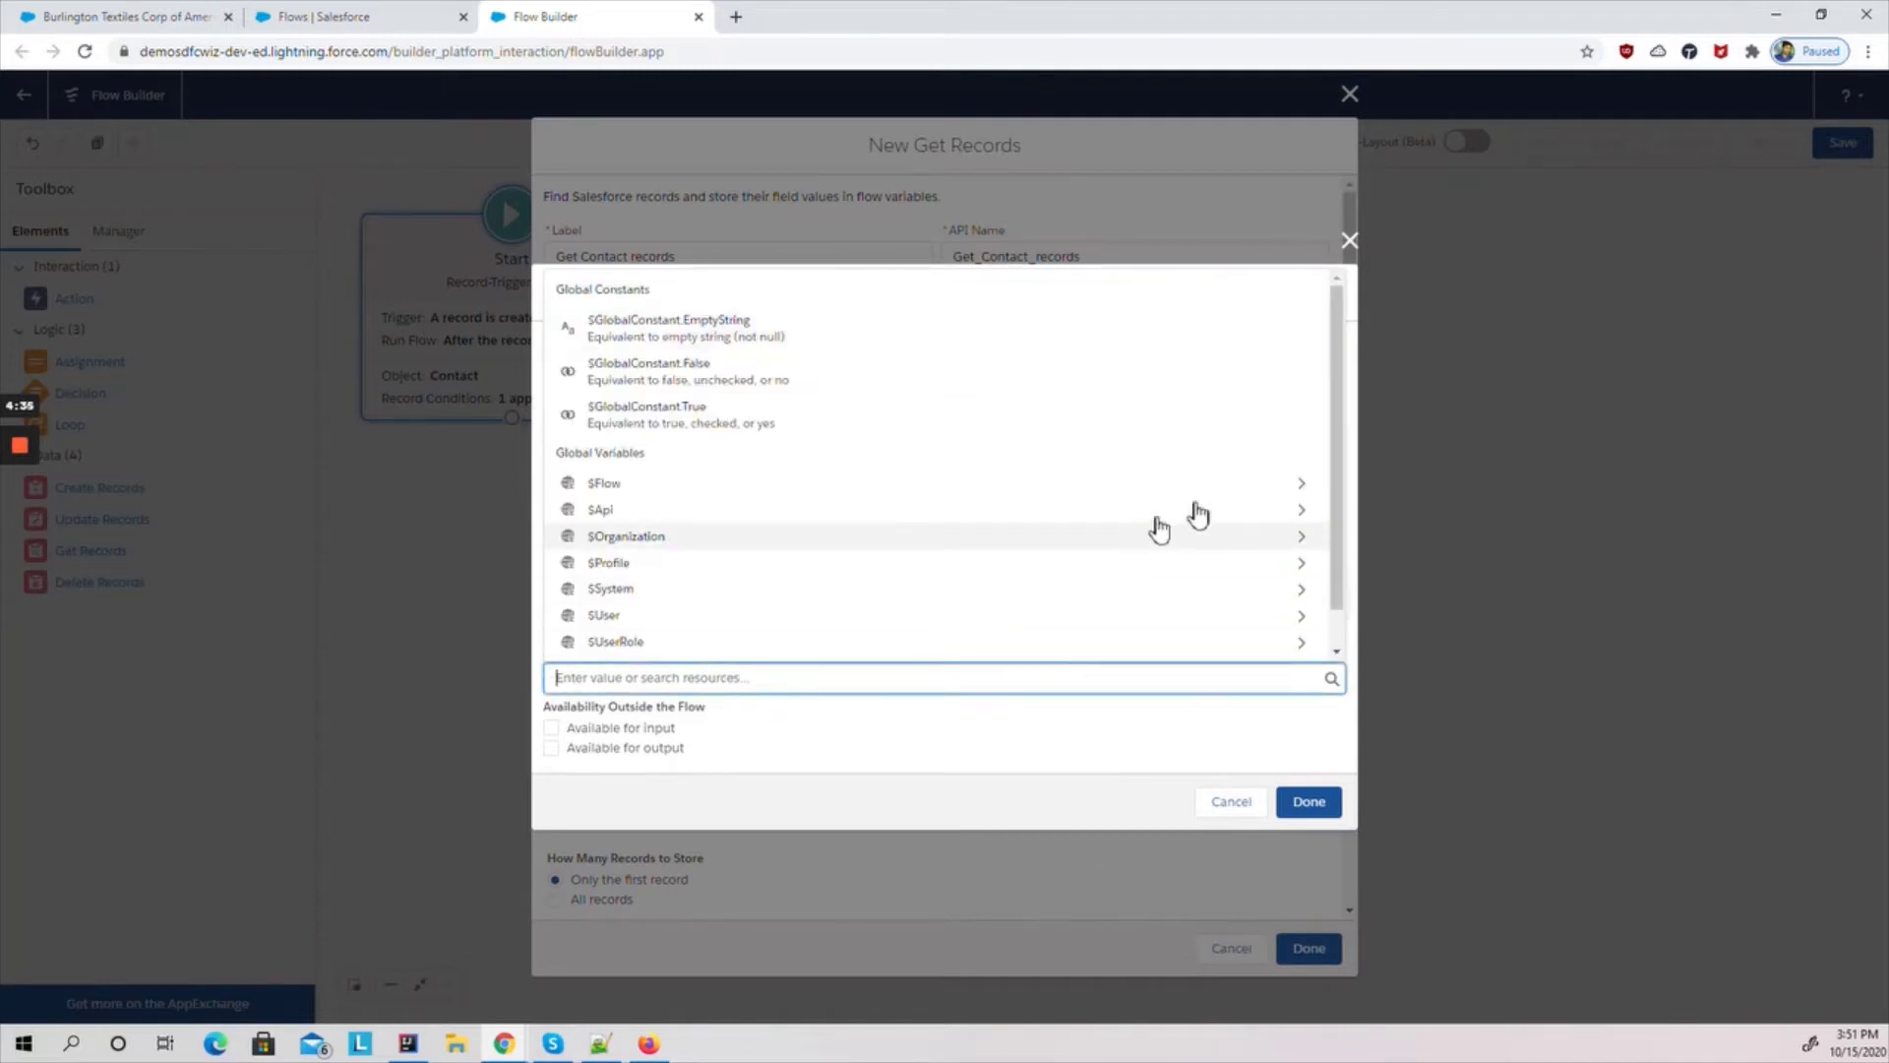
drag(1337, 528, 1348, 583)
click(1349, 582)
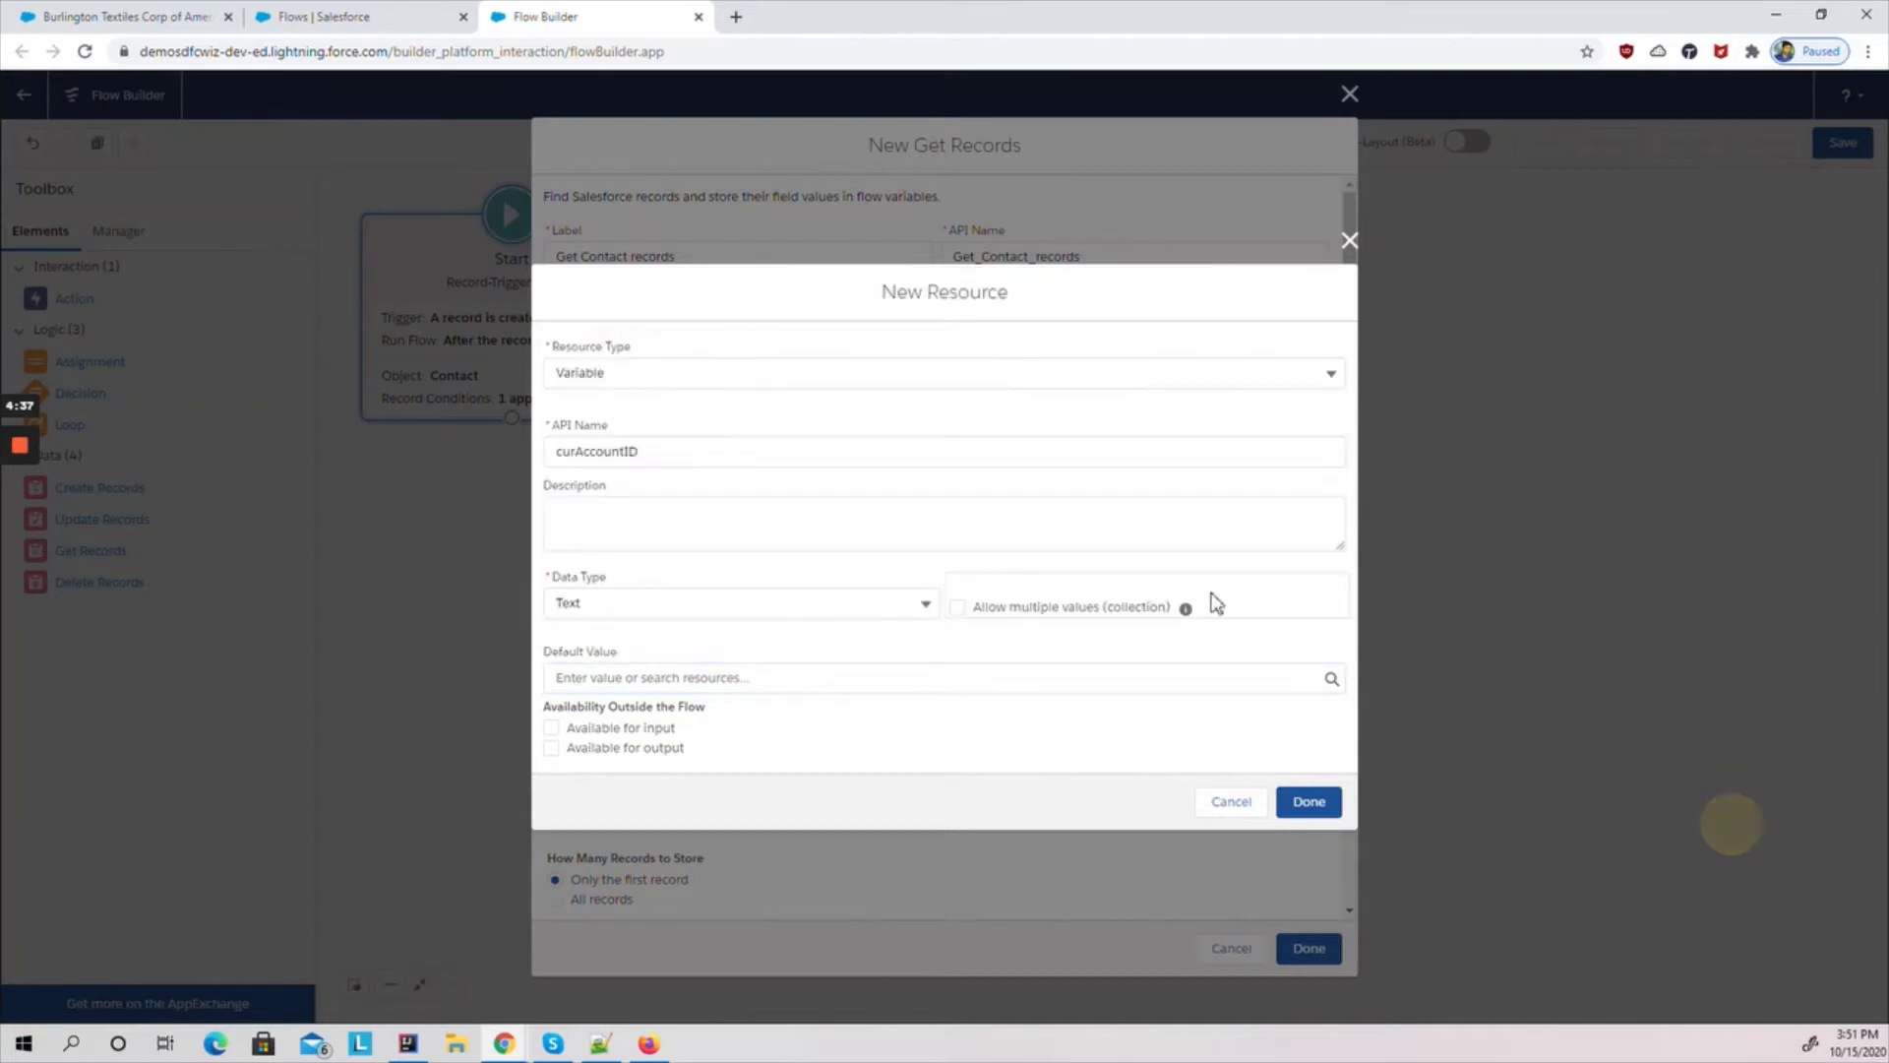
click(692, 679)
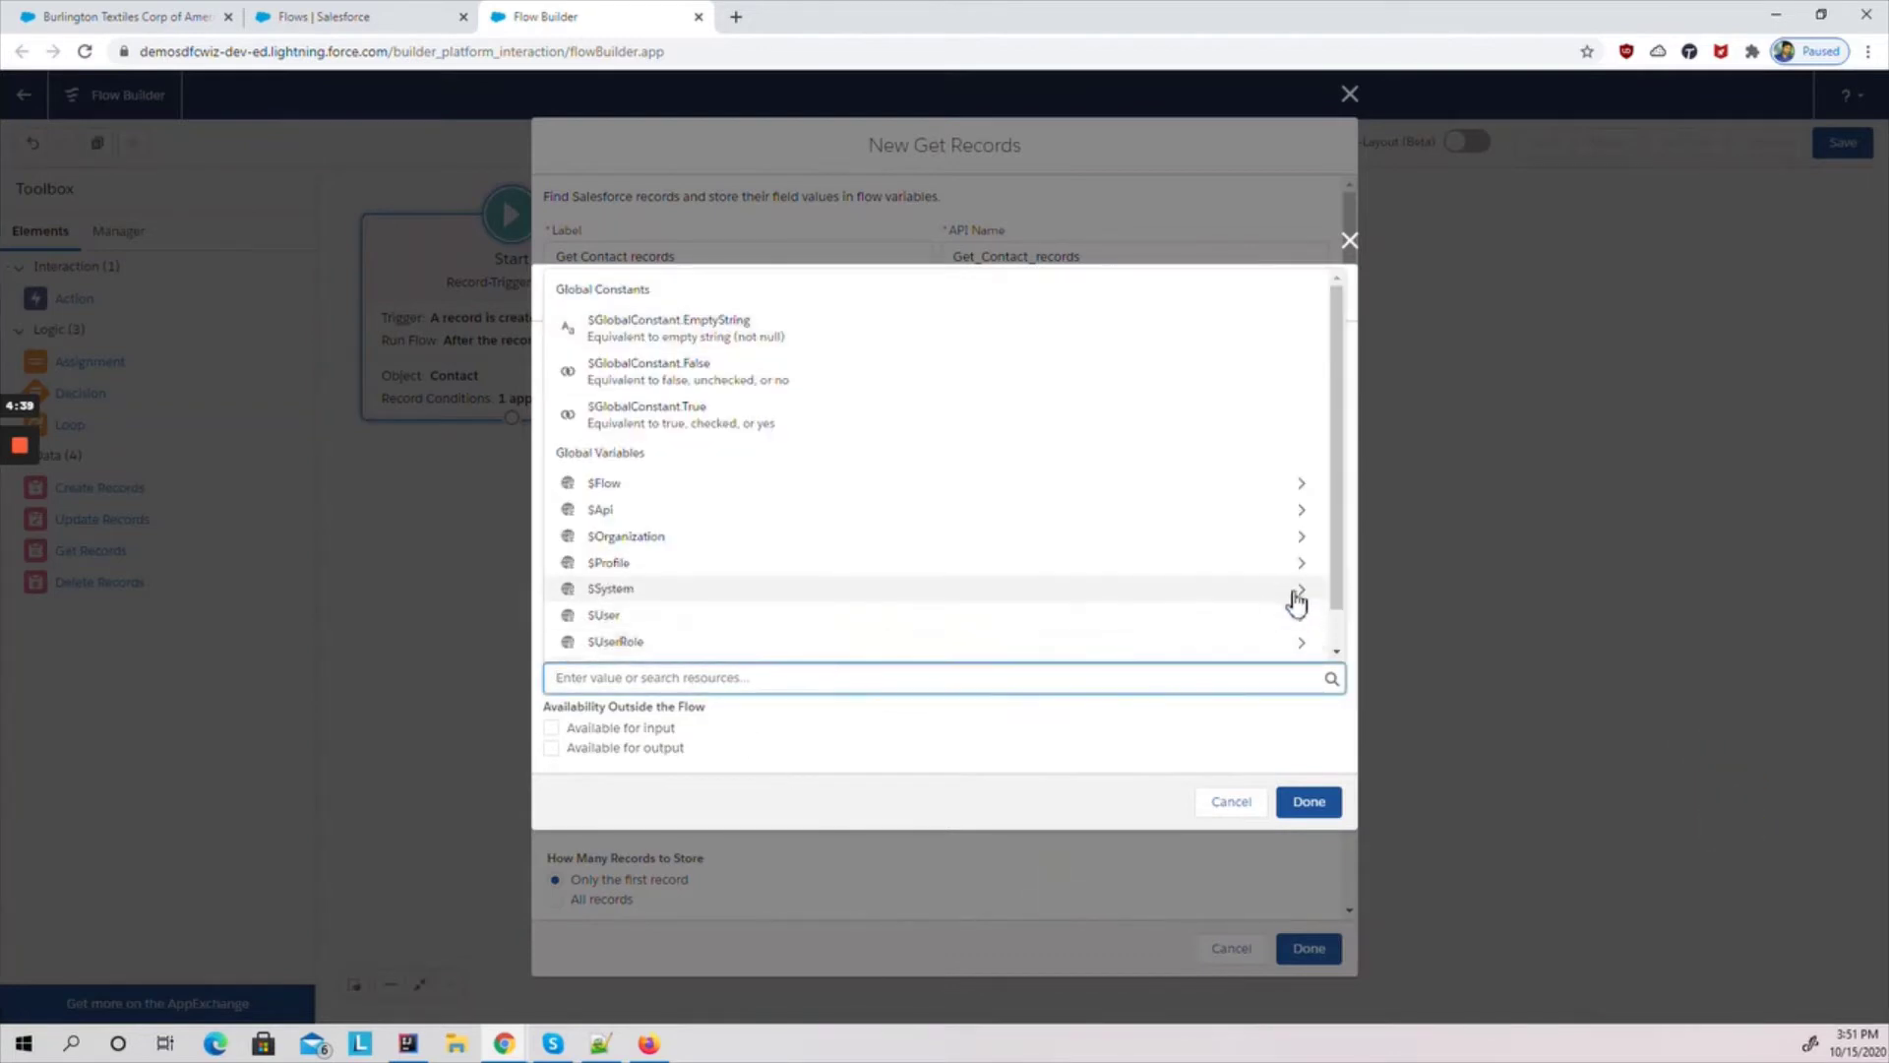
click(1338, 627)
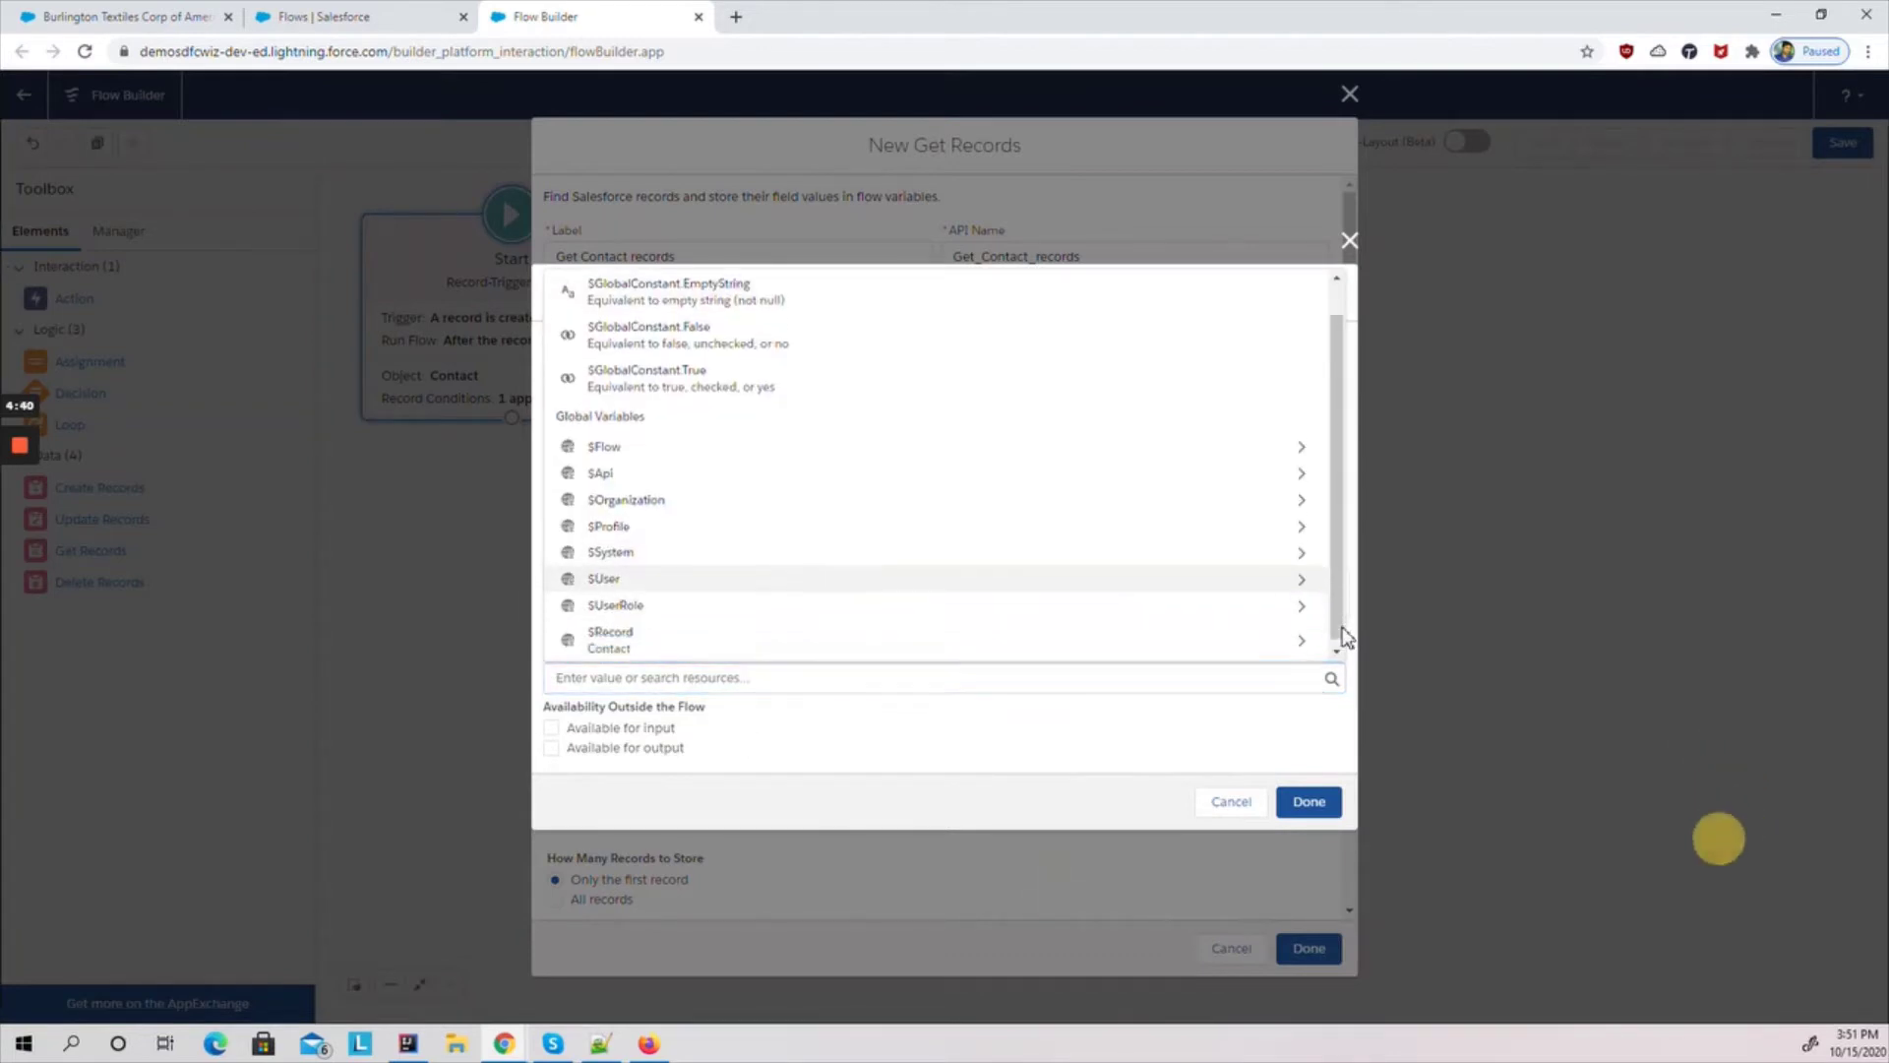
click(1246, 651)
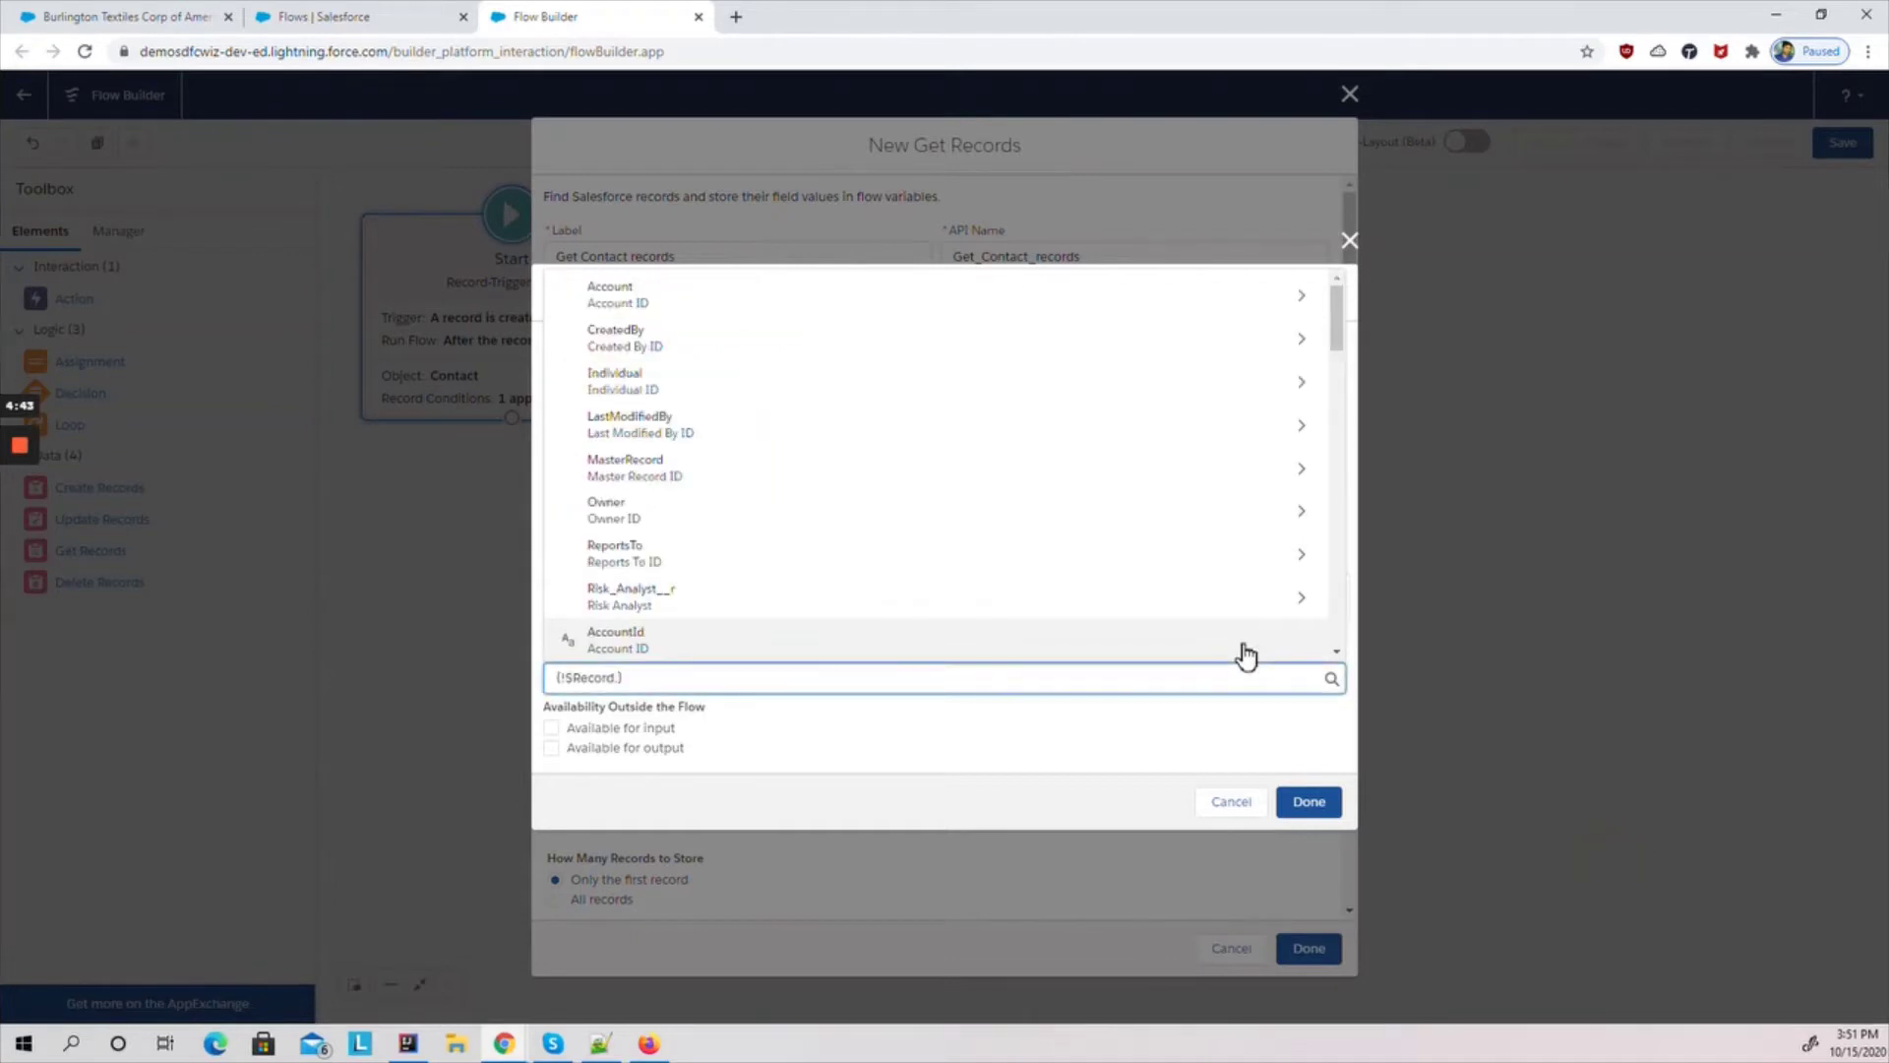
click(675, 293)
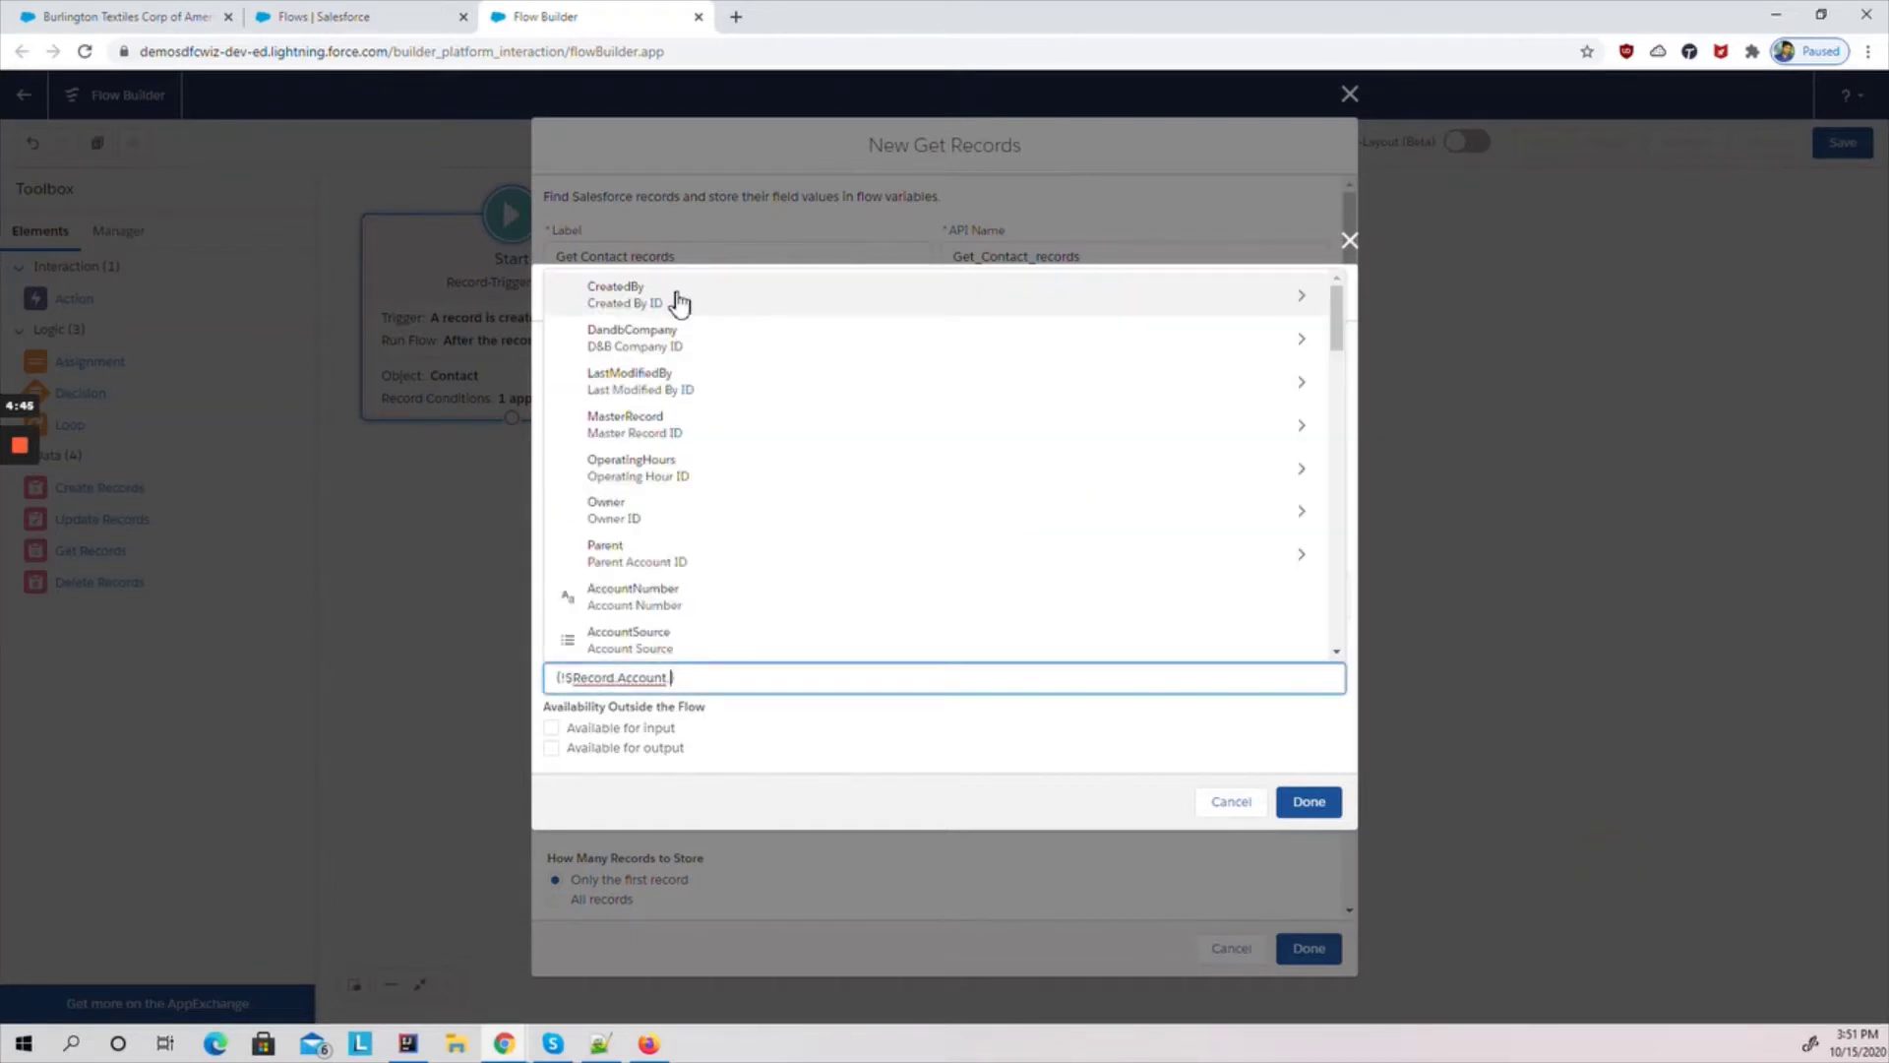
text(Id)
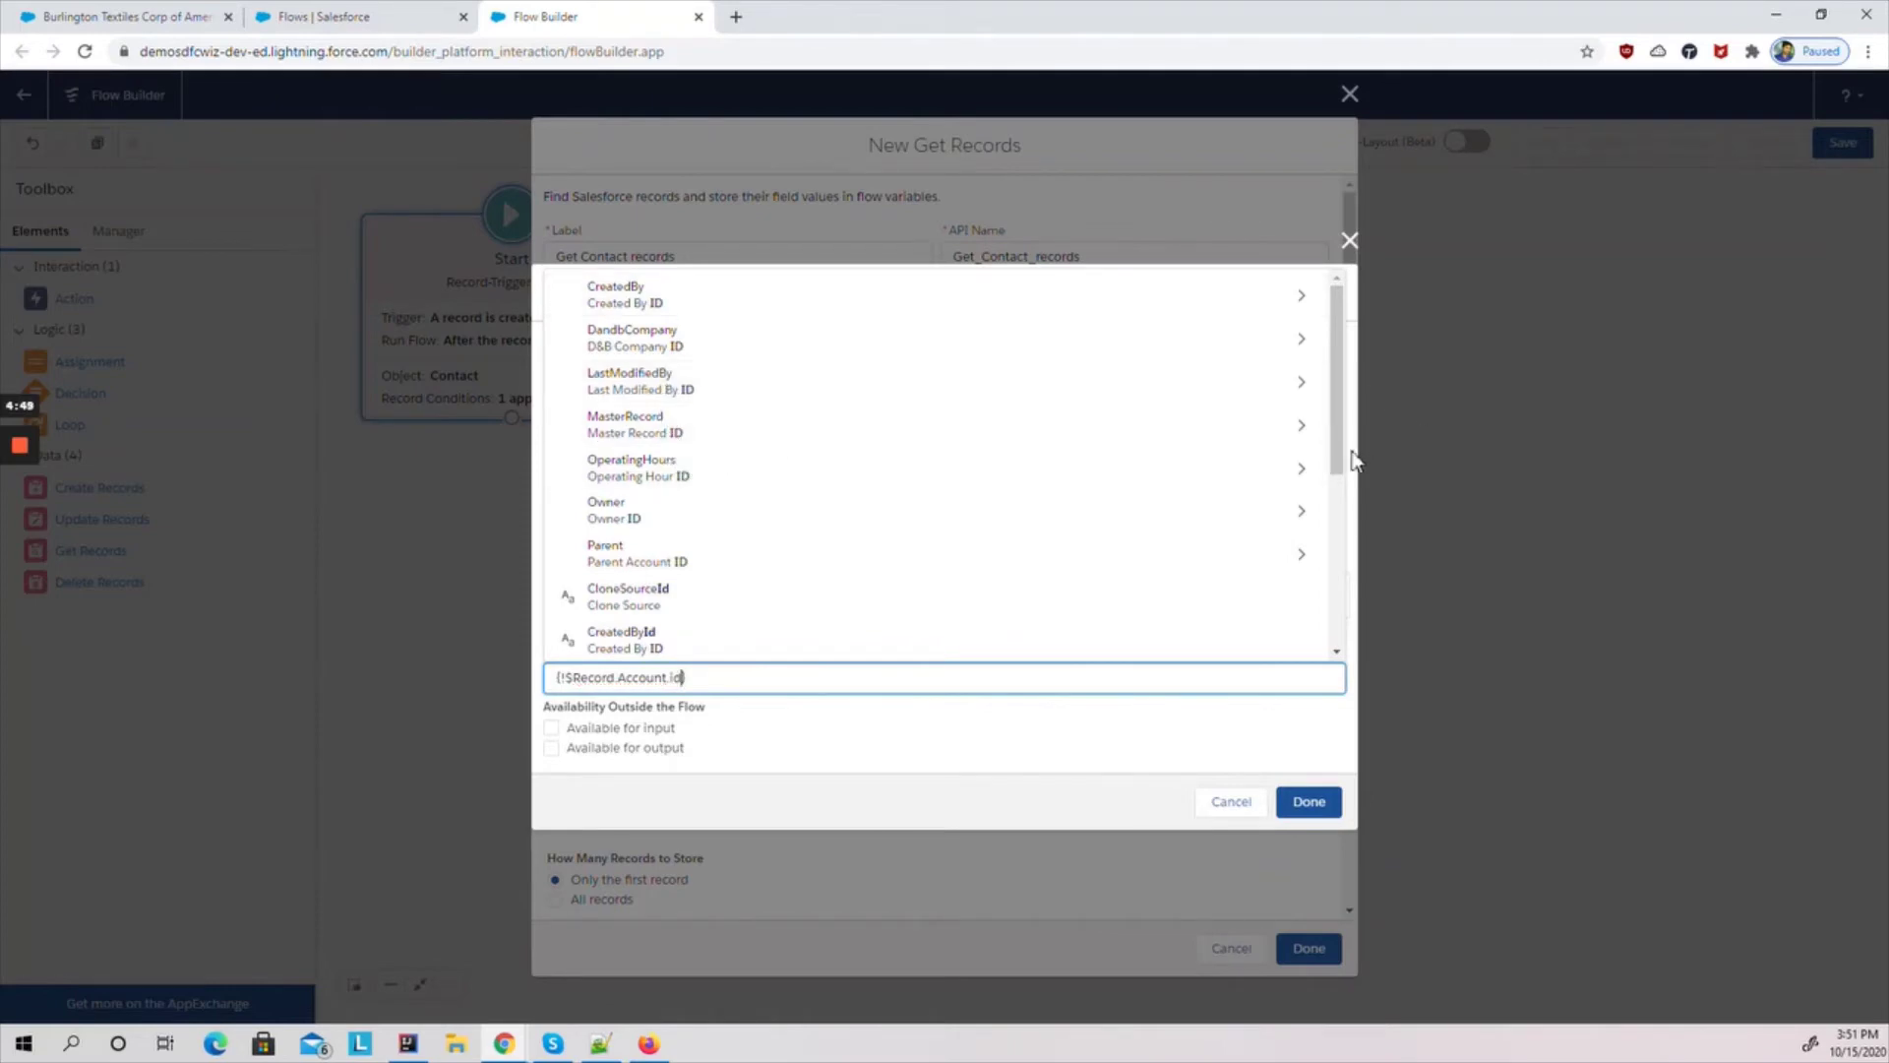
drag(1341, 467, 1315, 552)
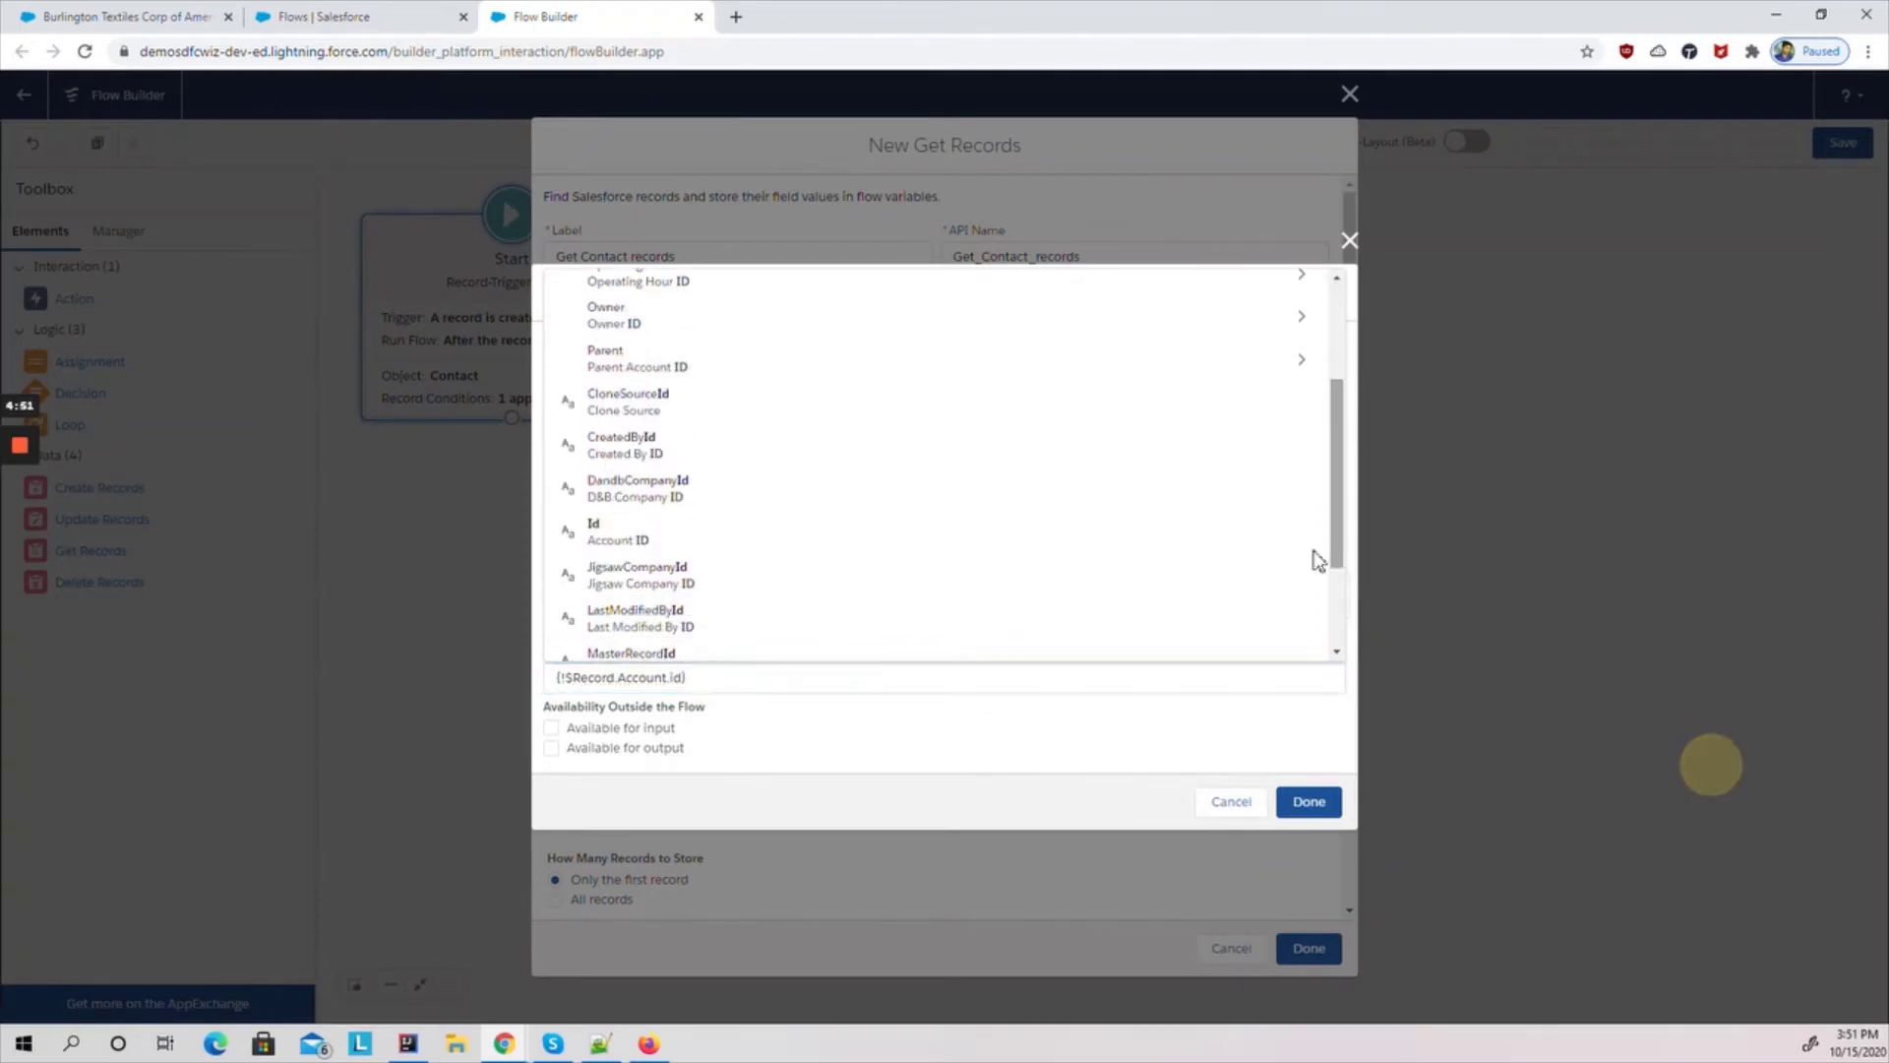
click(620, 535)
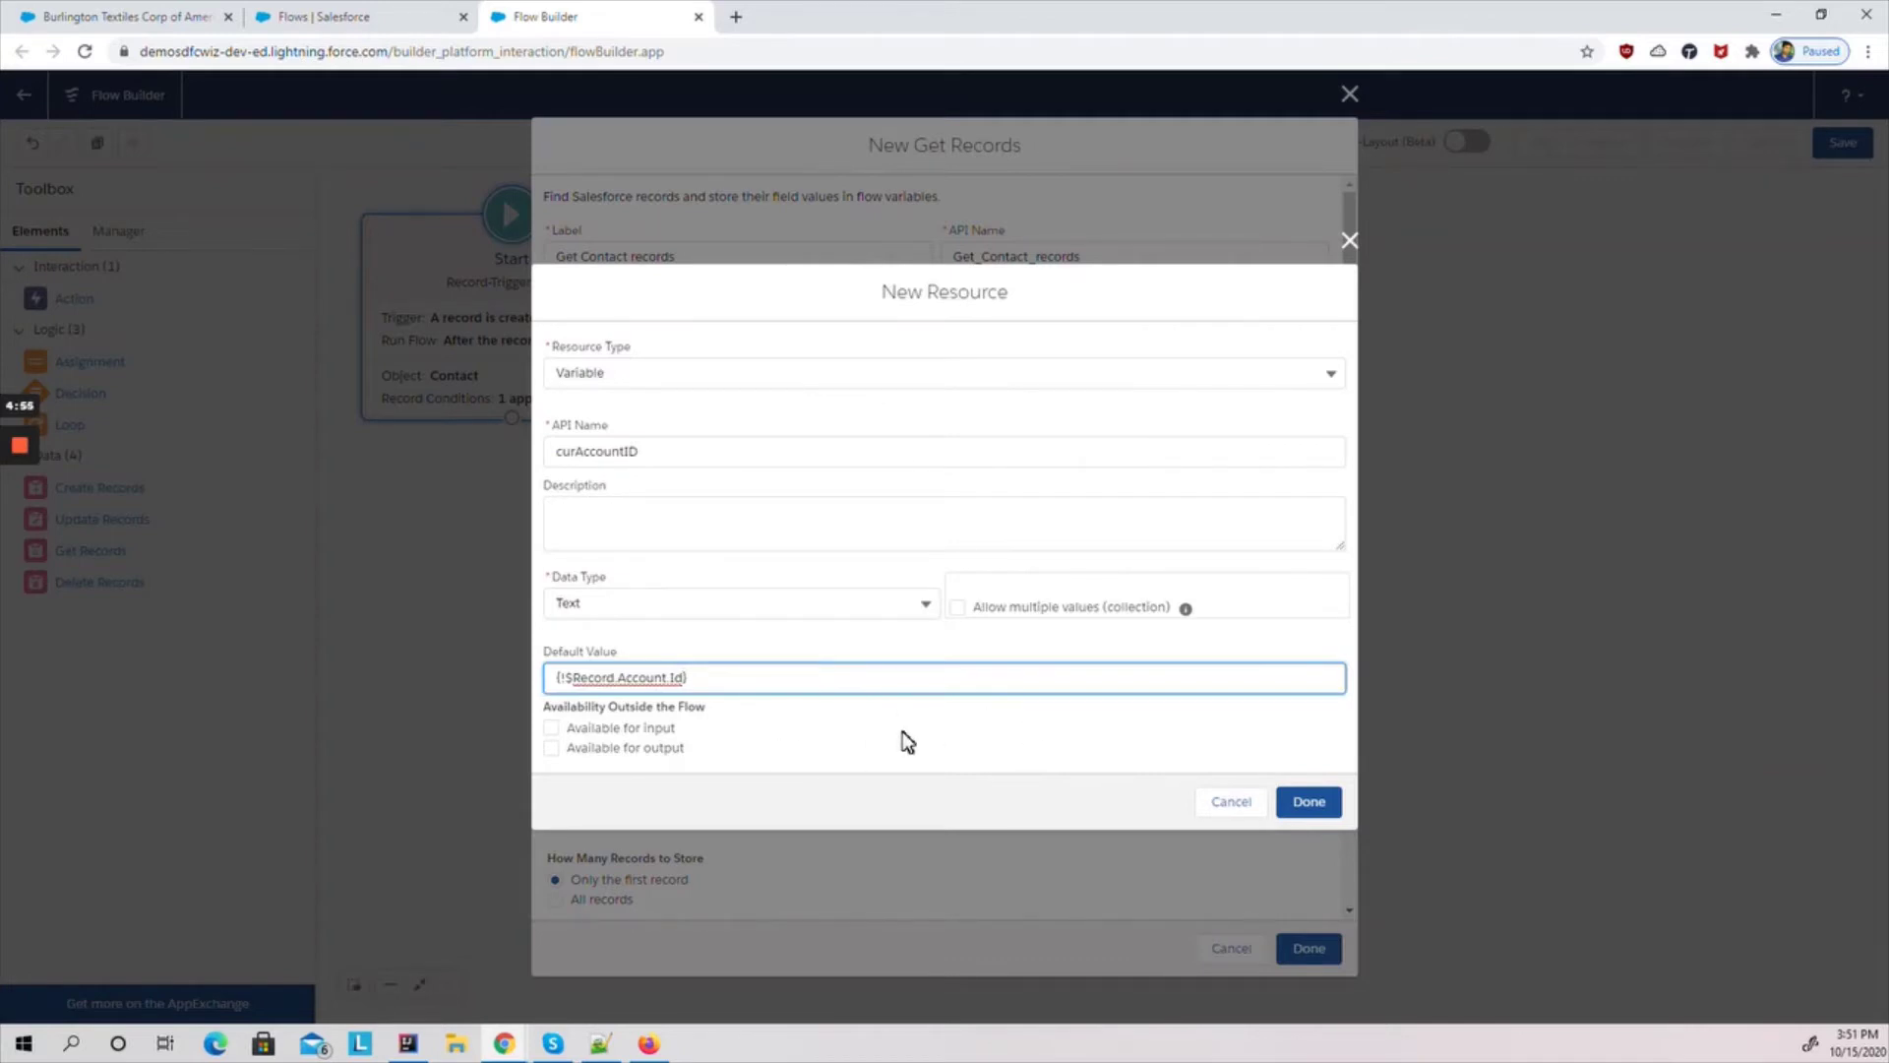
click(1308, 801)
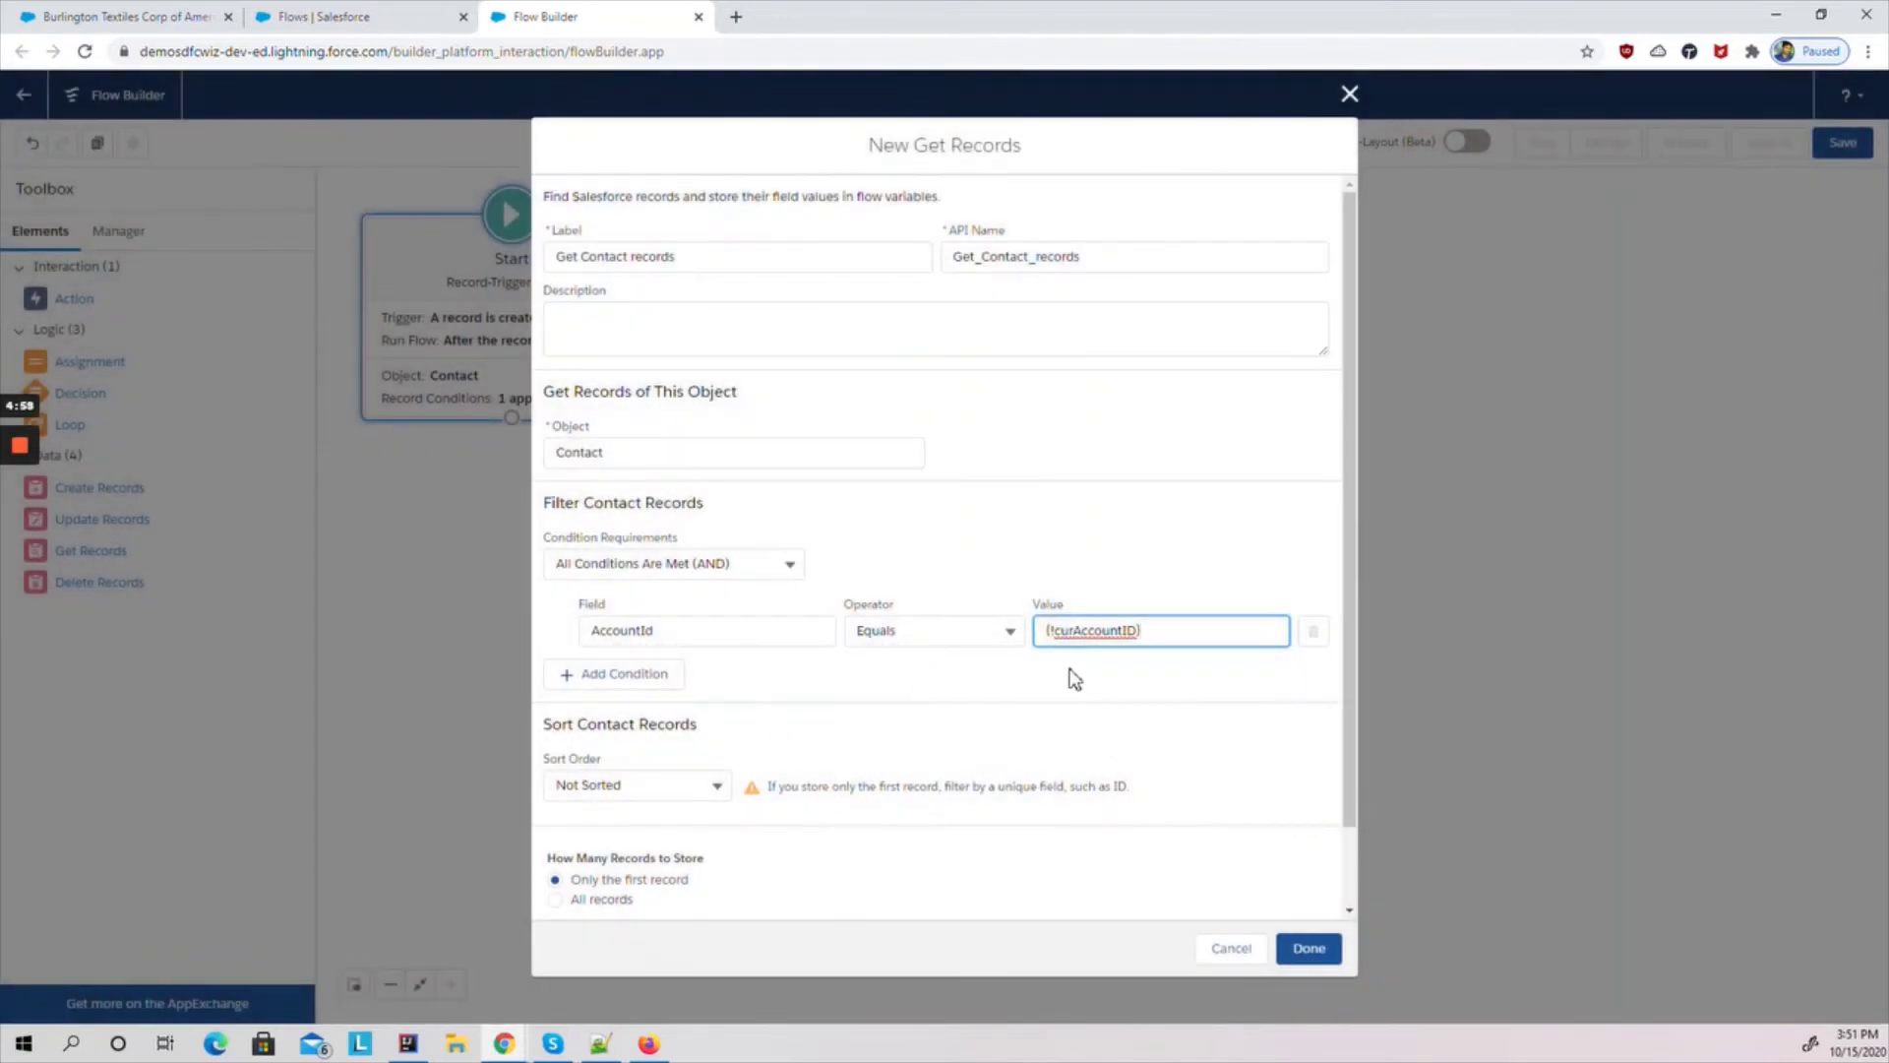
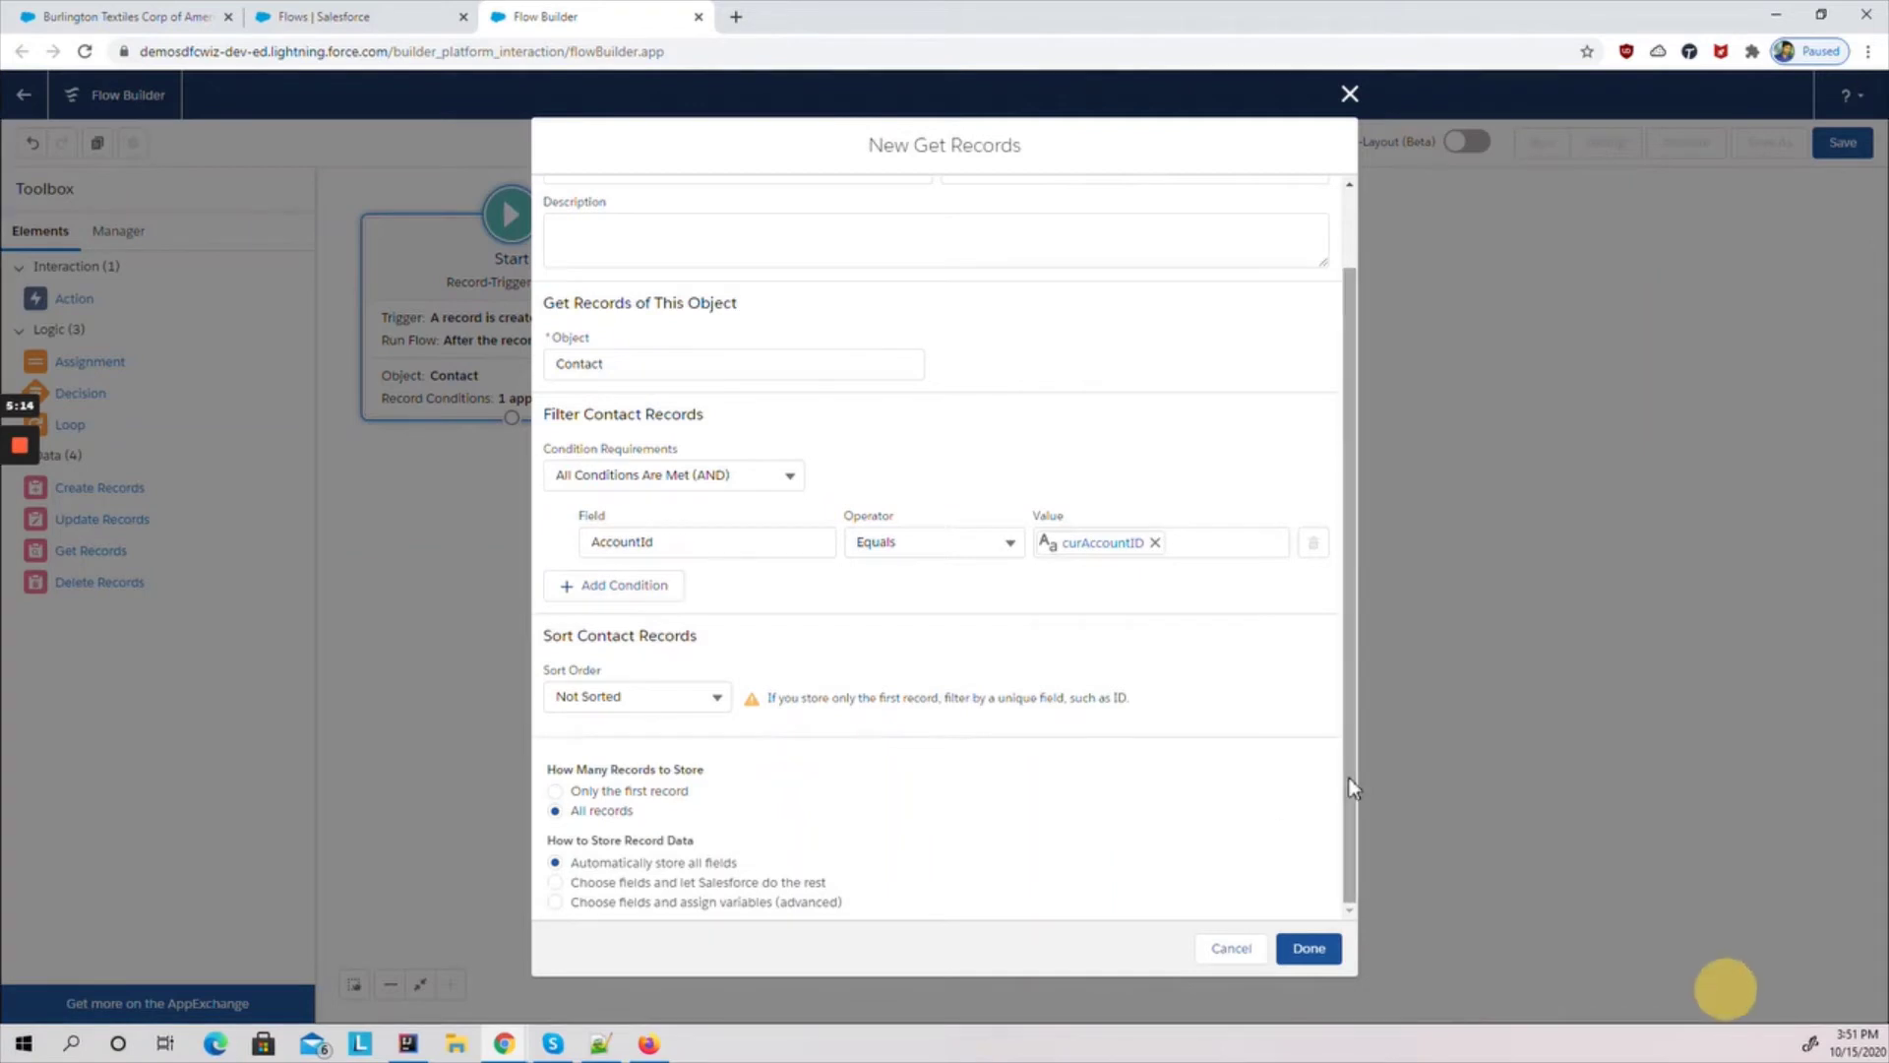
Switch Get Records storage to 'Choose fields and assign variables (advanced)' and start a new Record Collection resource
click(683, 902)
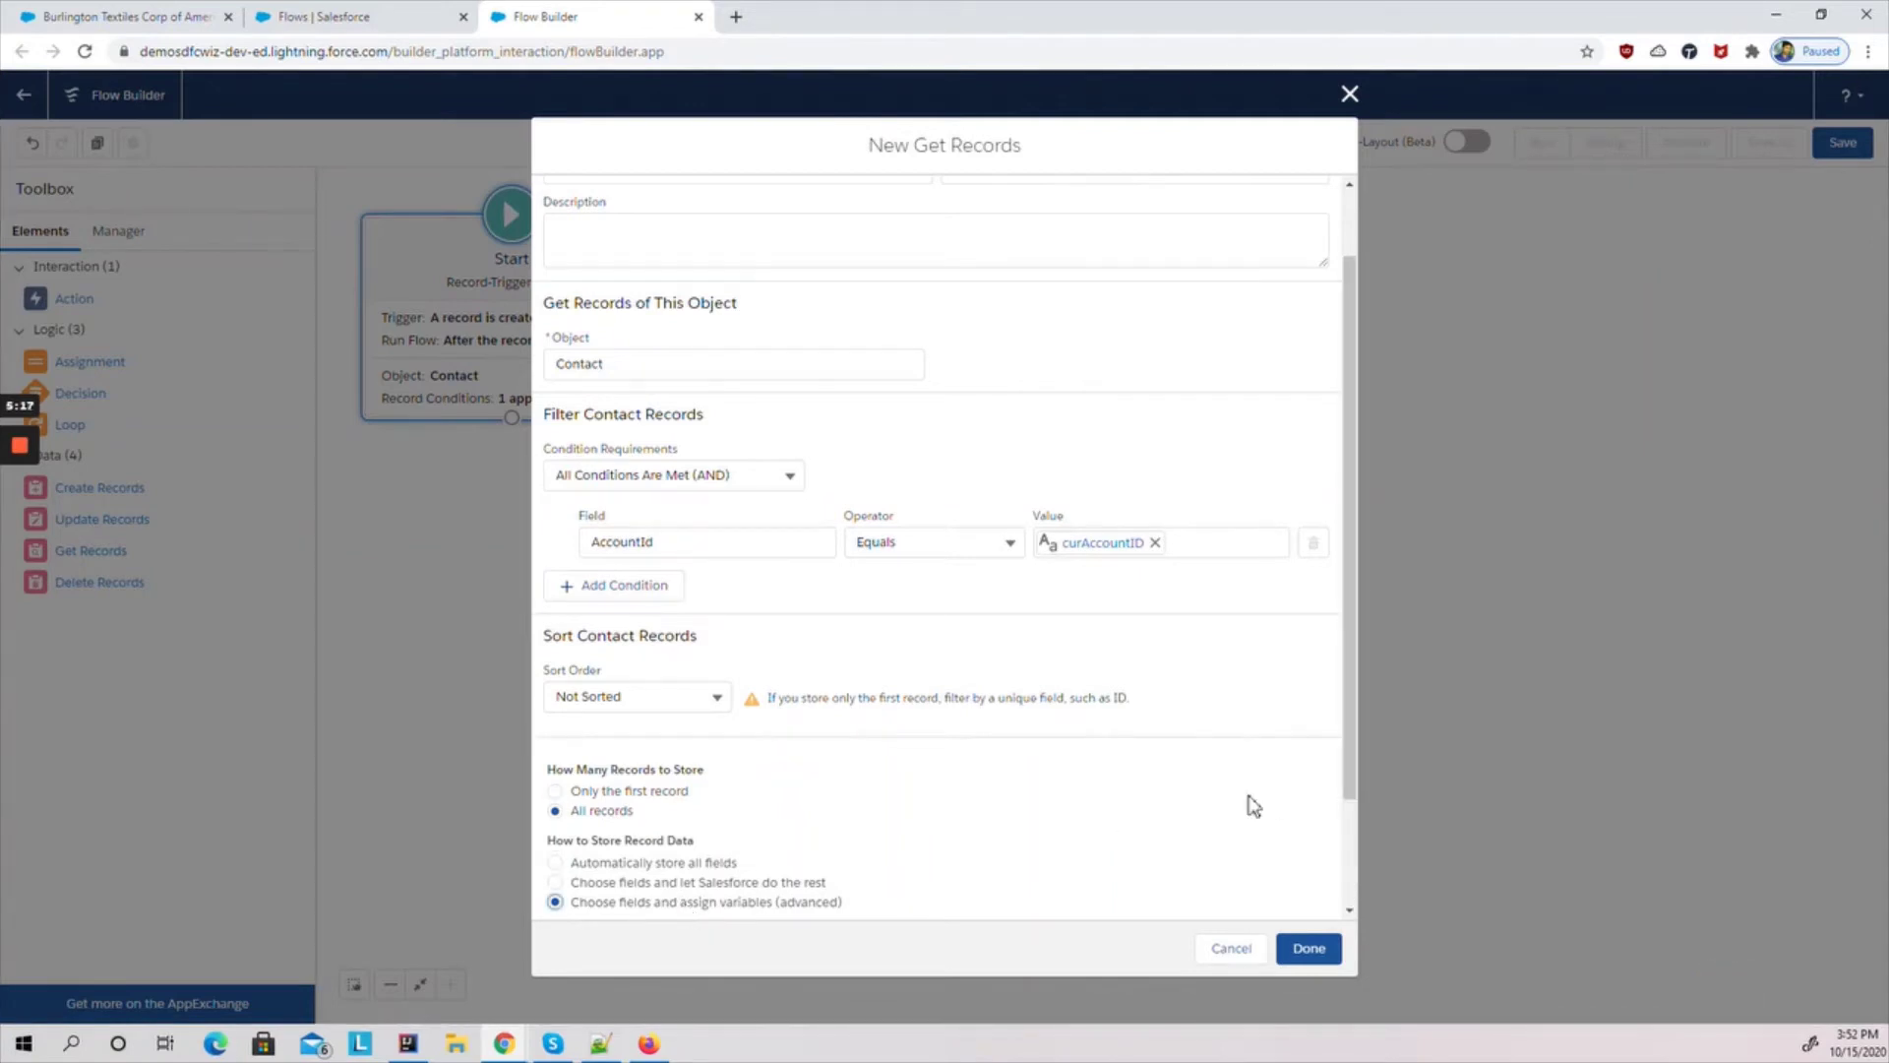
drag(1348, 770, 1377, 930)
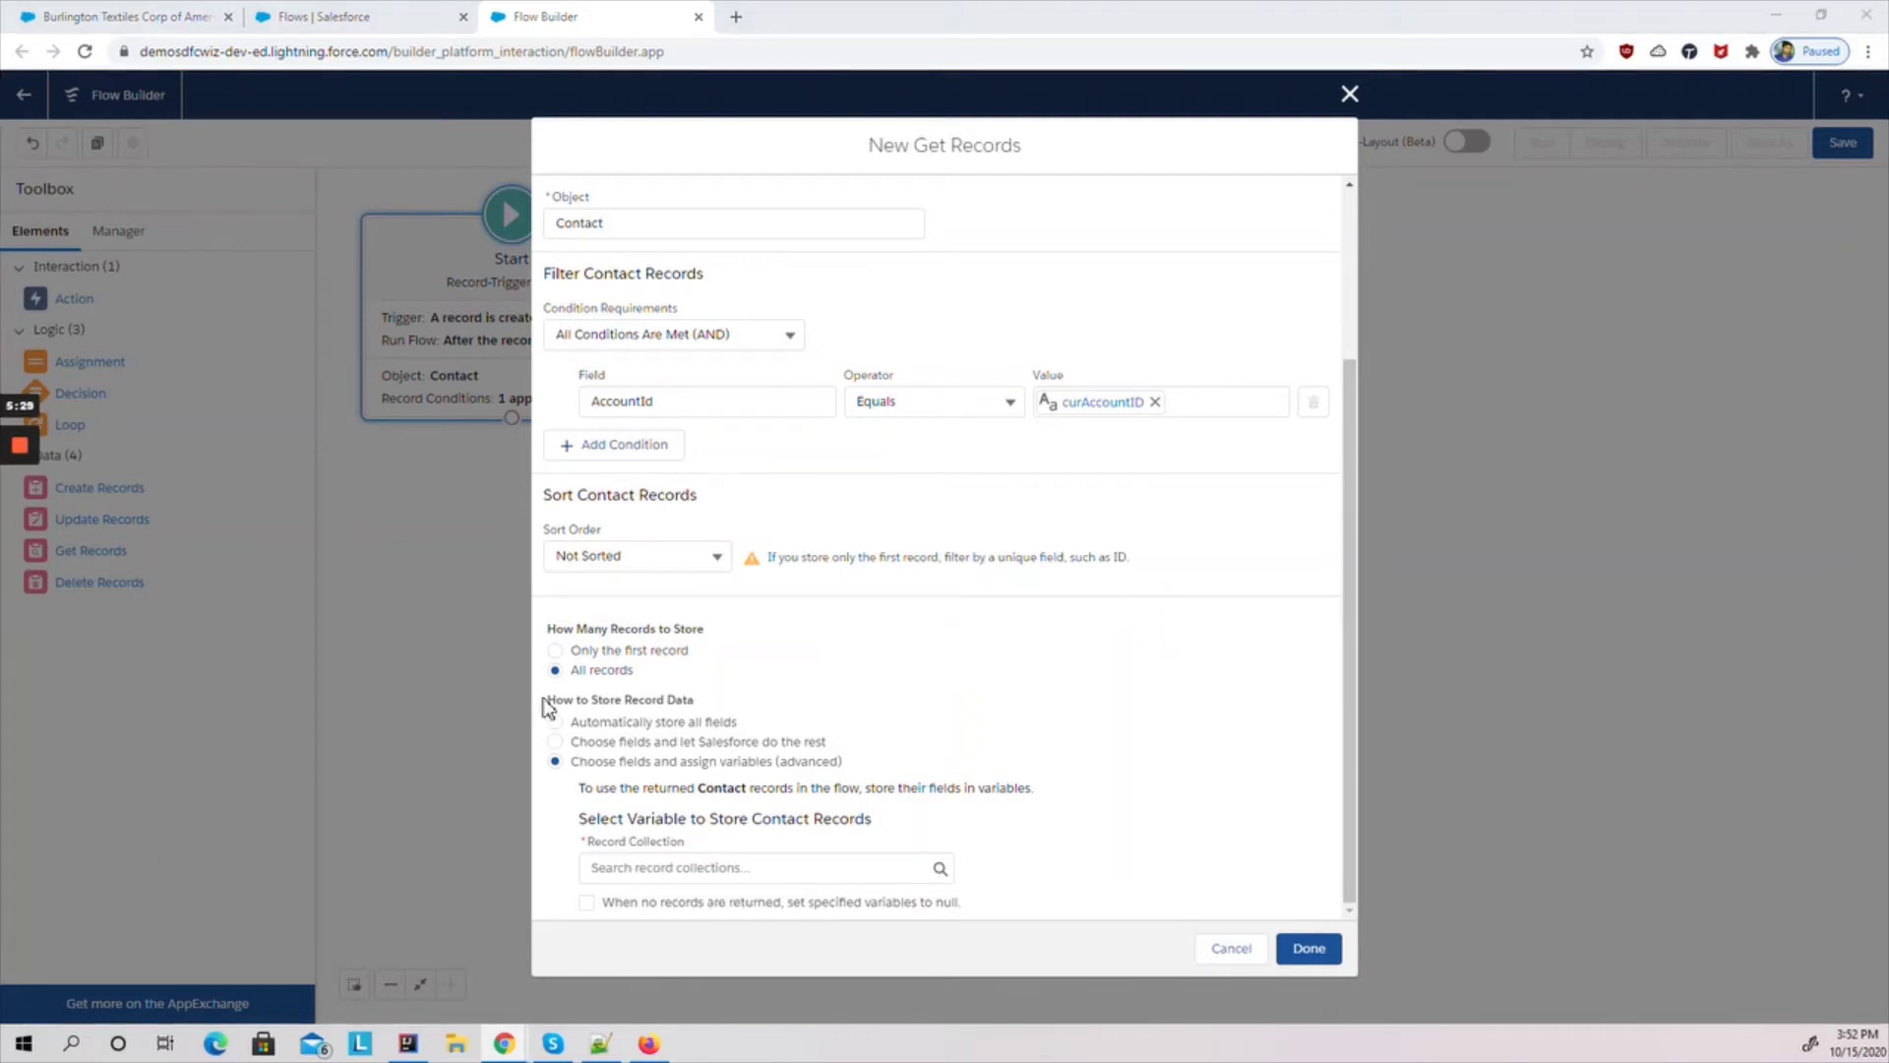
click(647, 872)
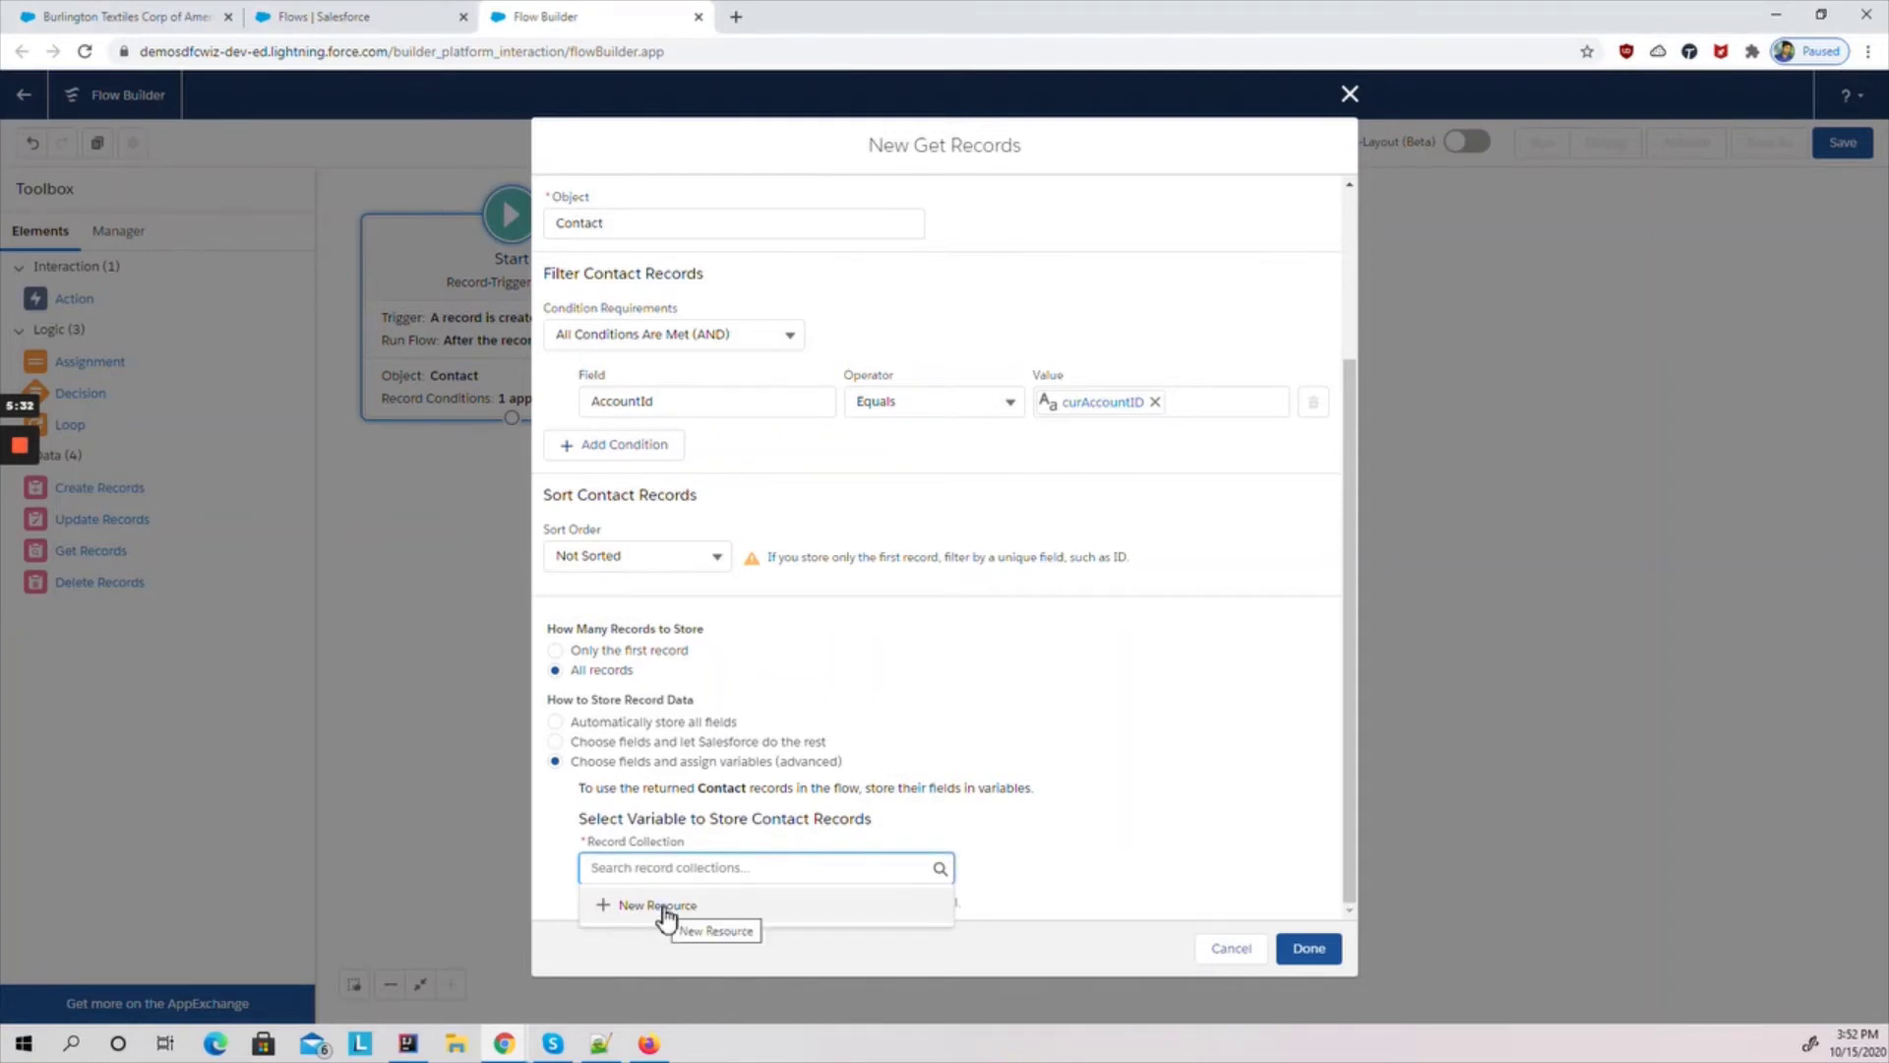
click(659, 905)
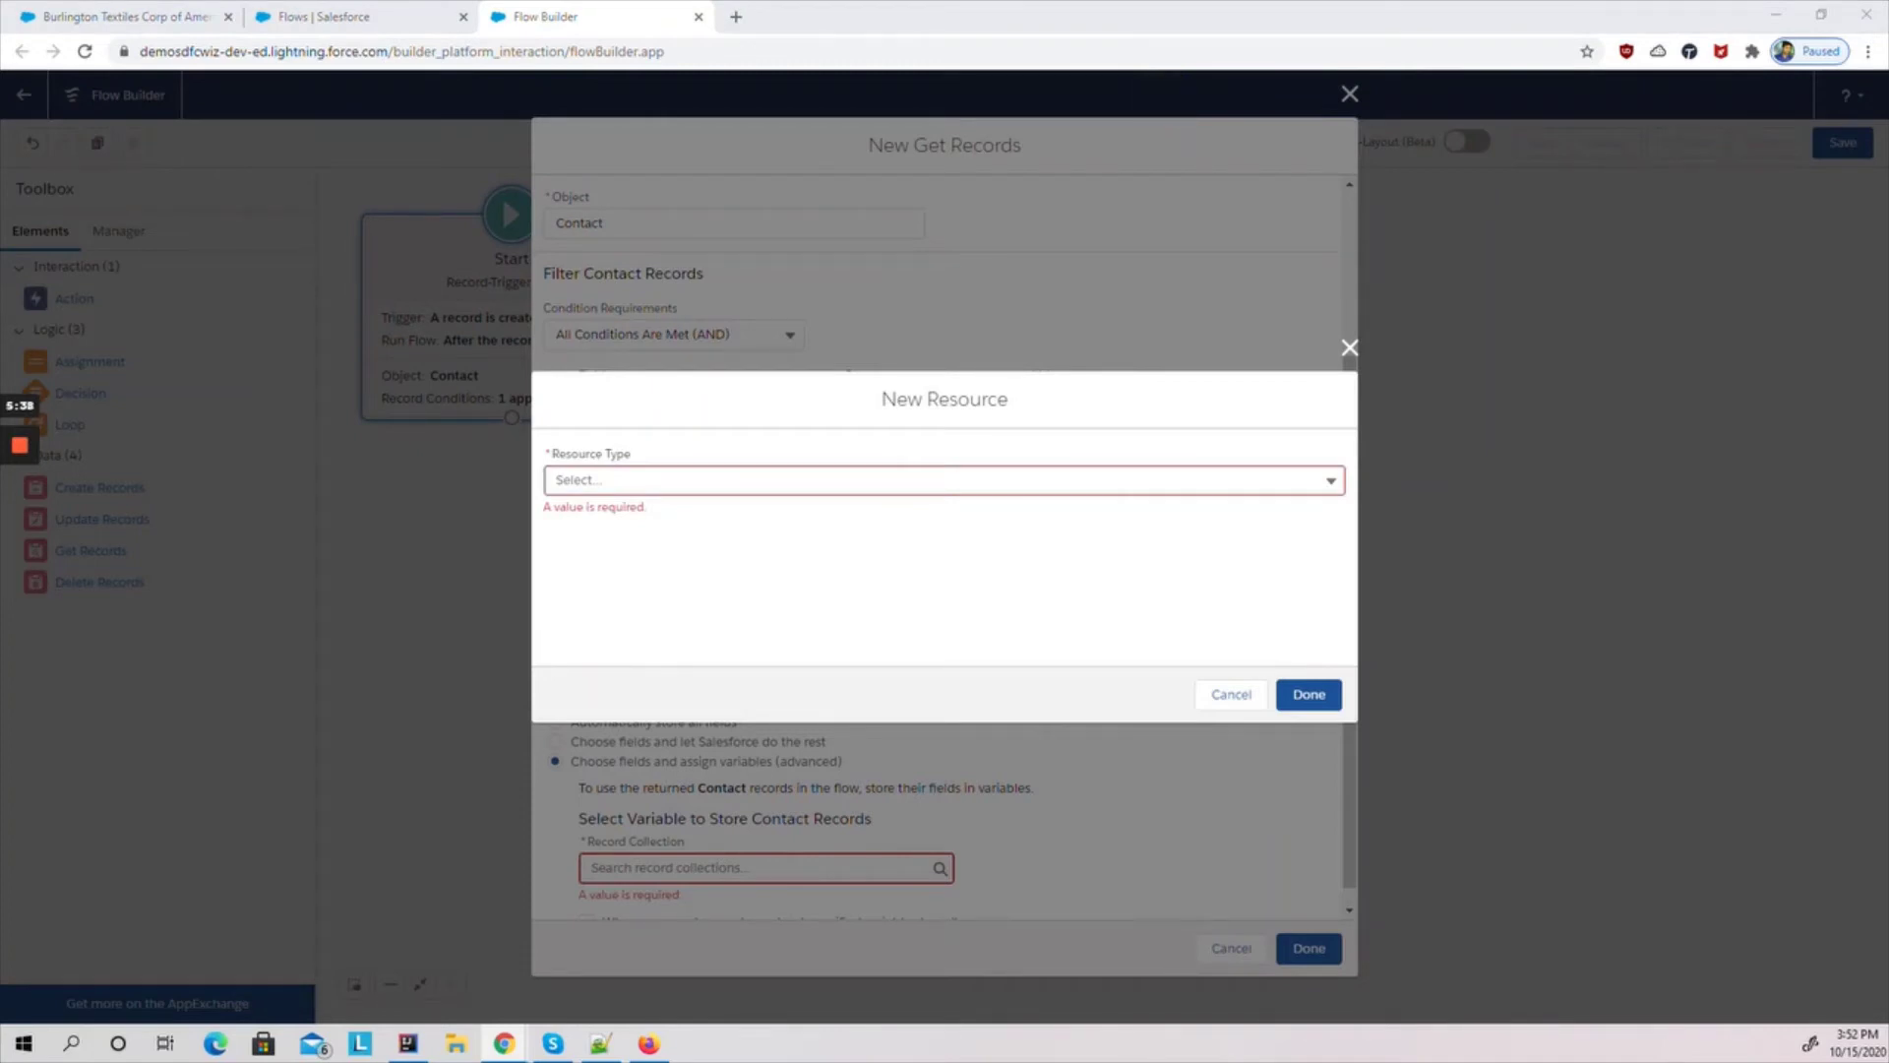
Create variable curAccountContacts of type Record, multiple values, object Contact, and use it for storage
click(650, 479)
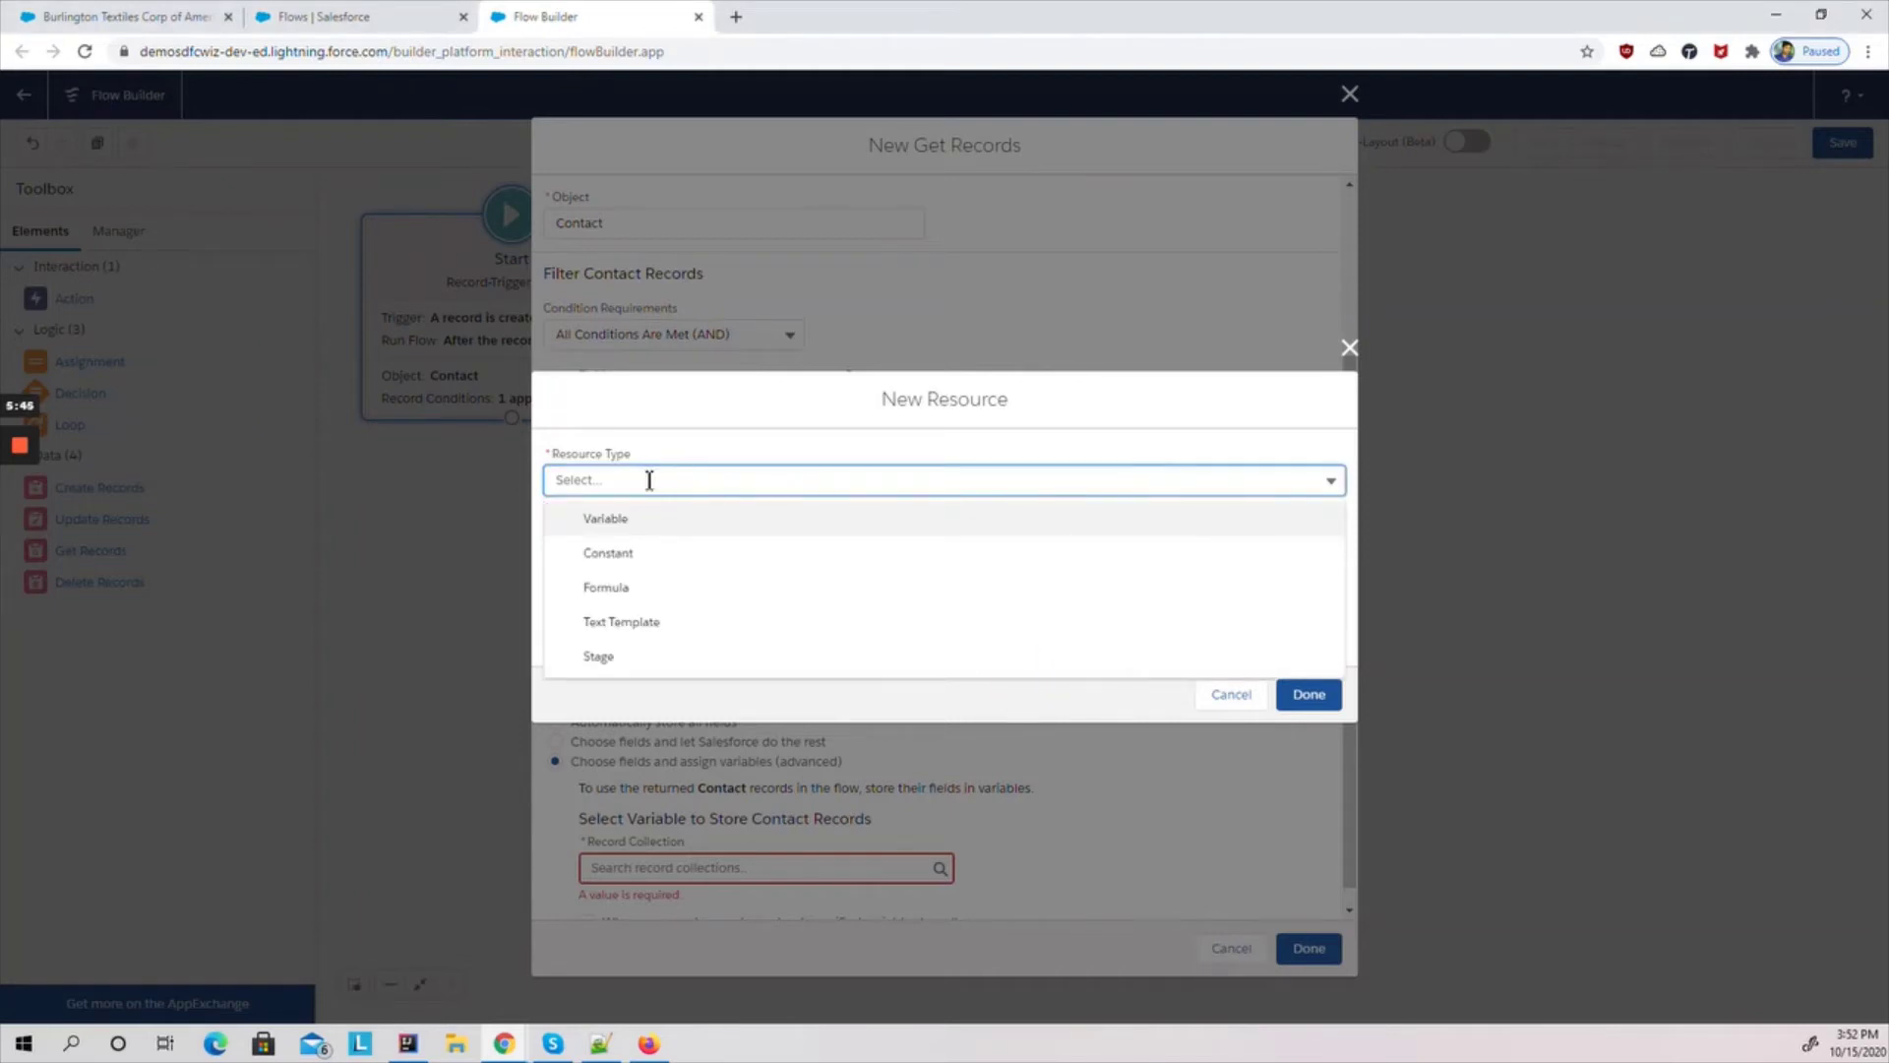
click(644, 527)
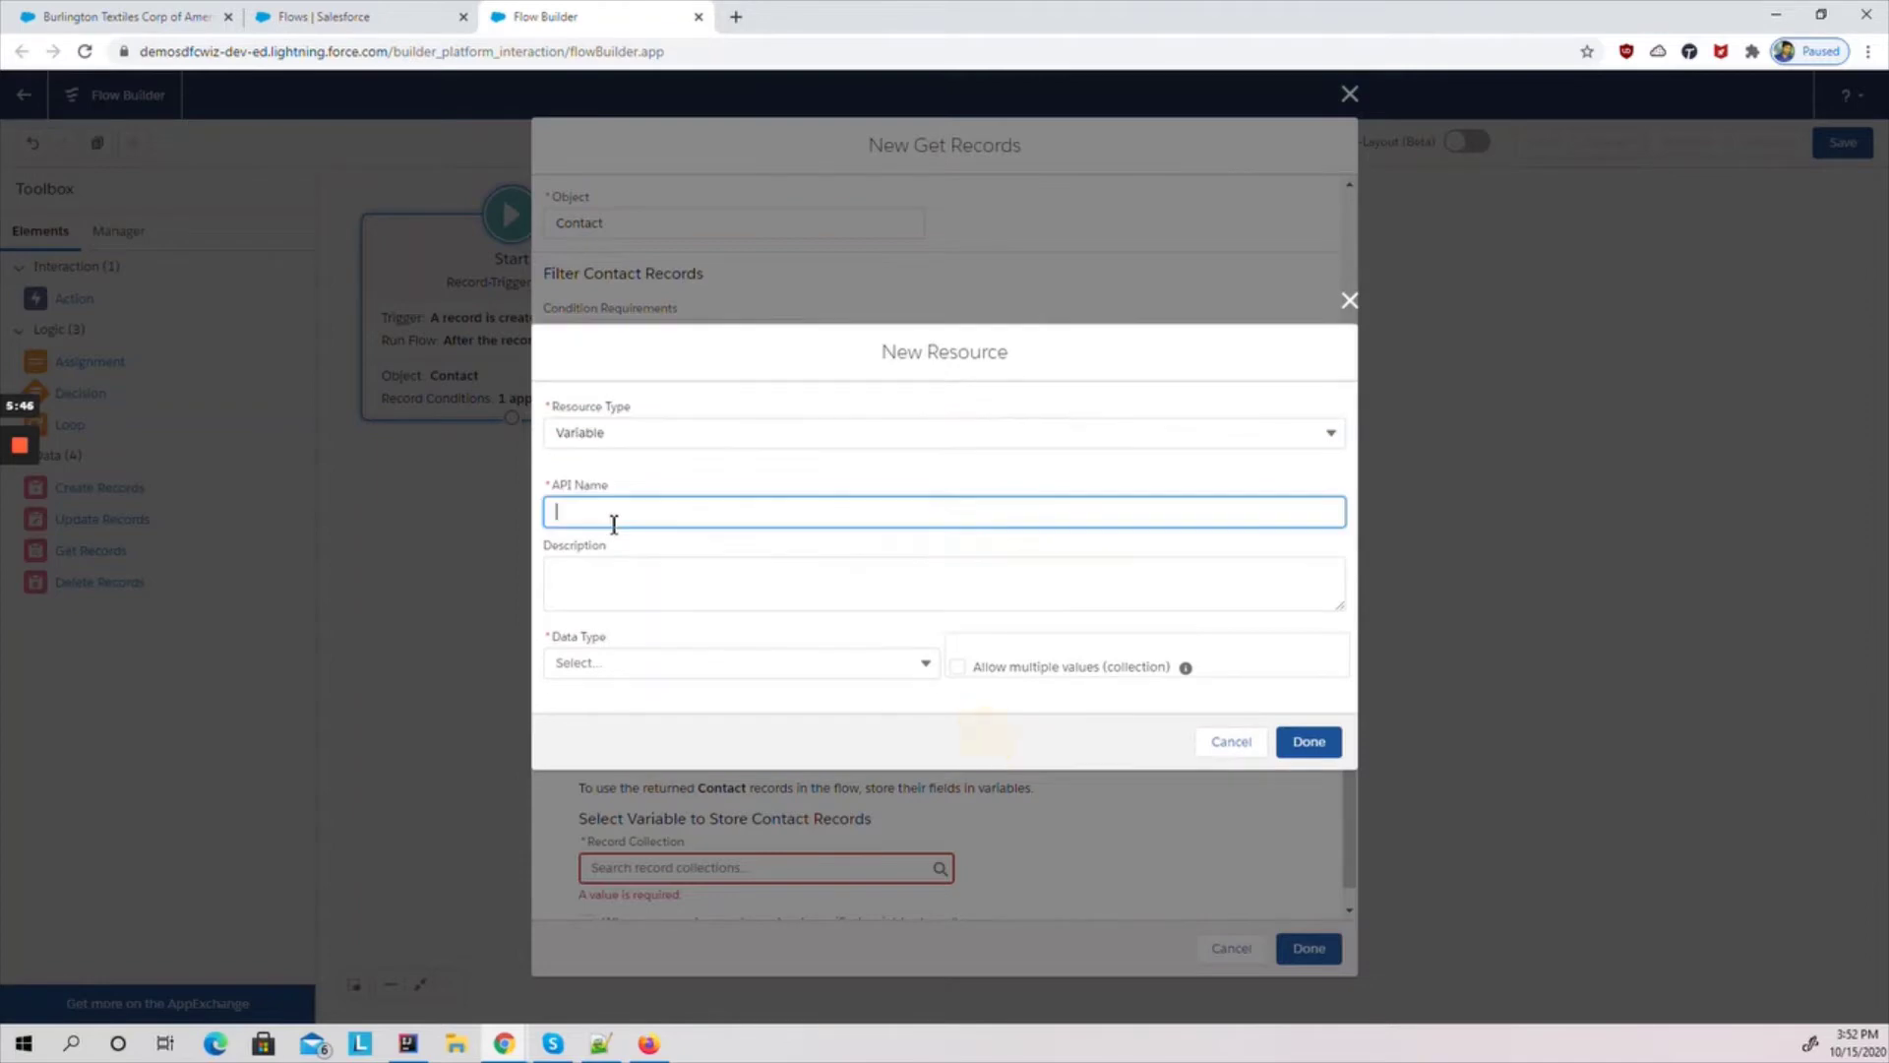
text(curAccountContacts)
click(591, 662)
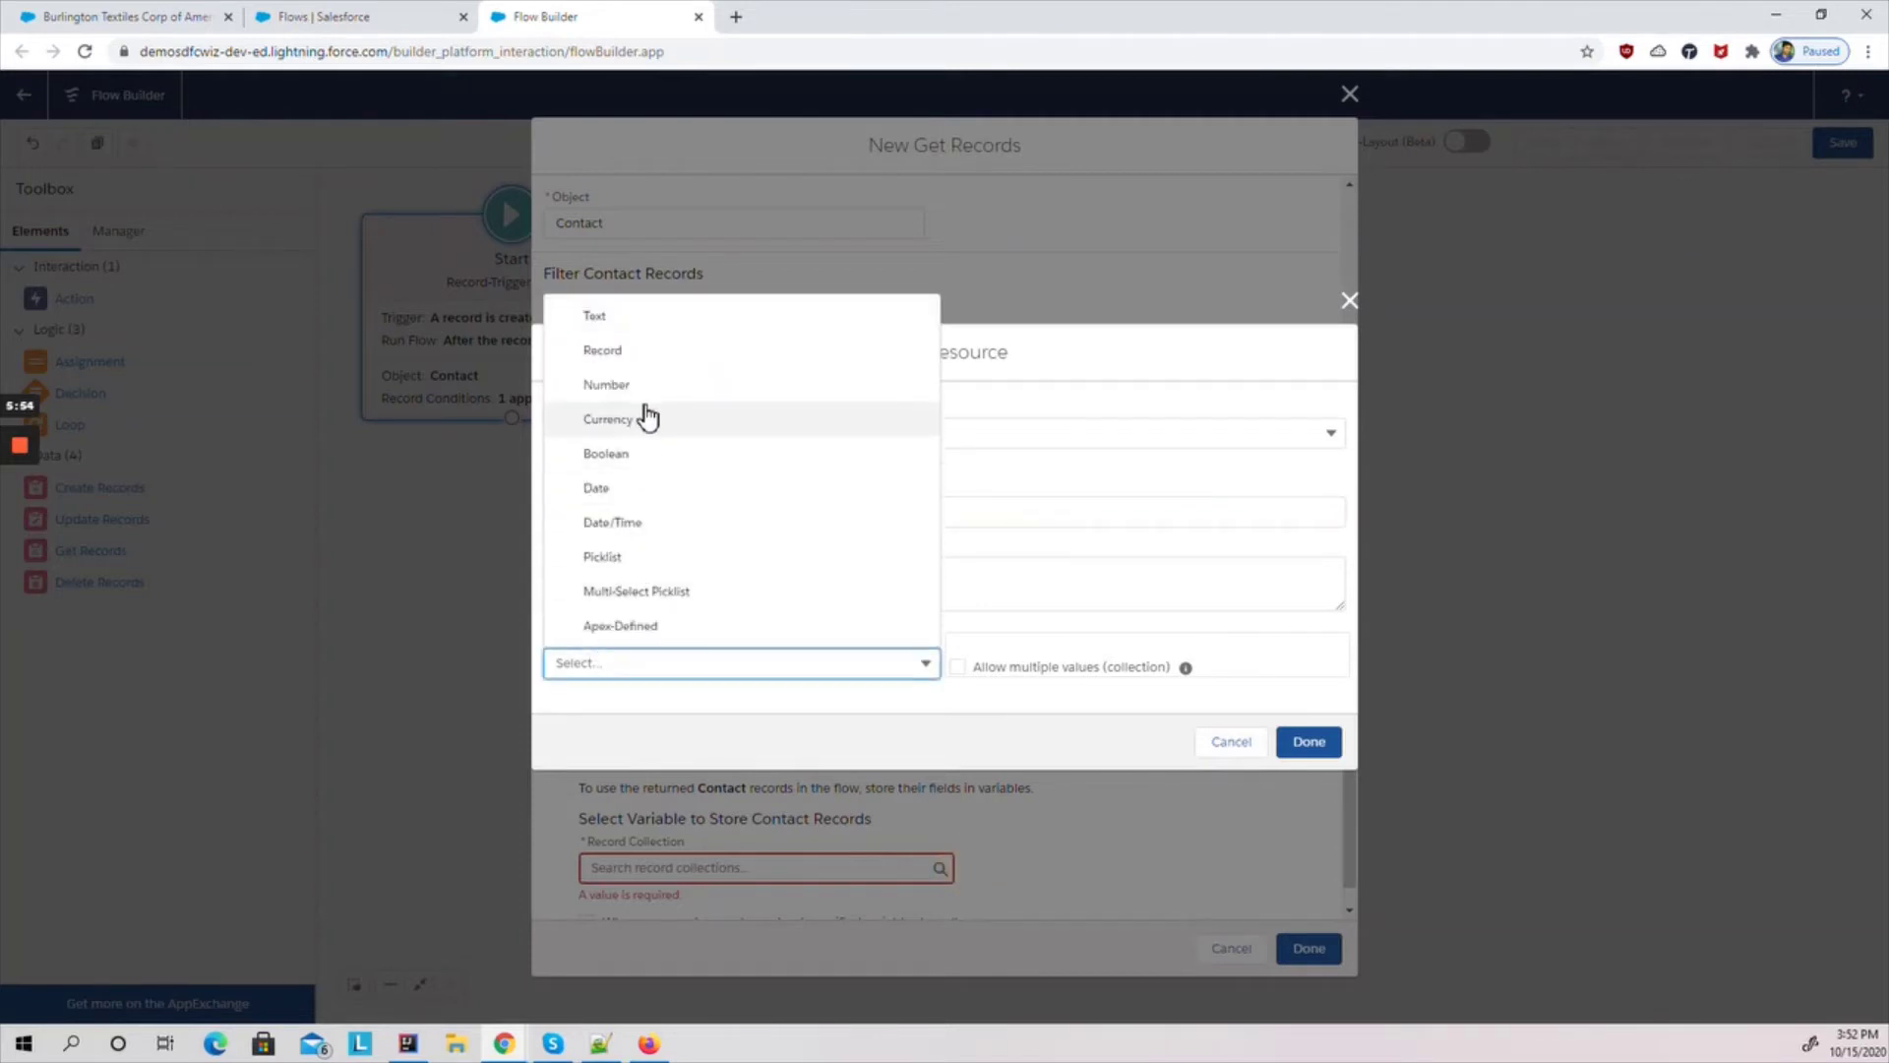
click(609, 354)
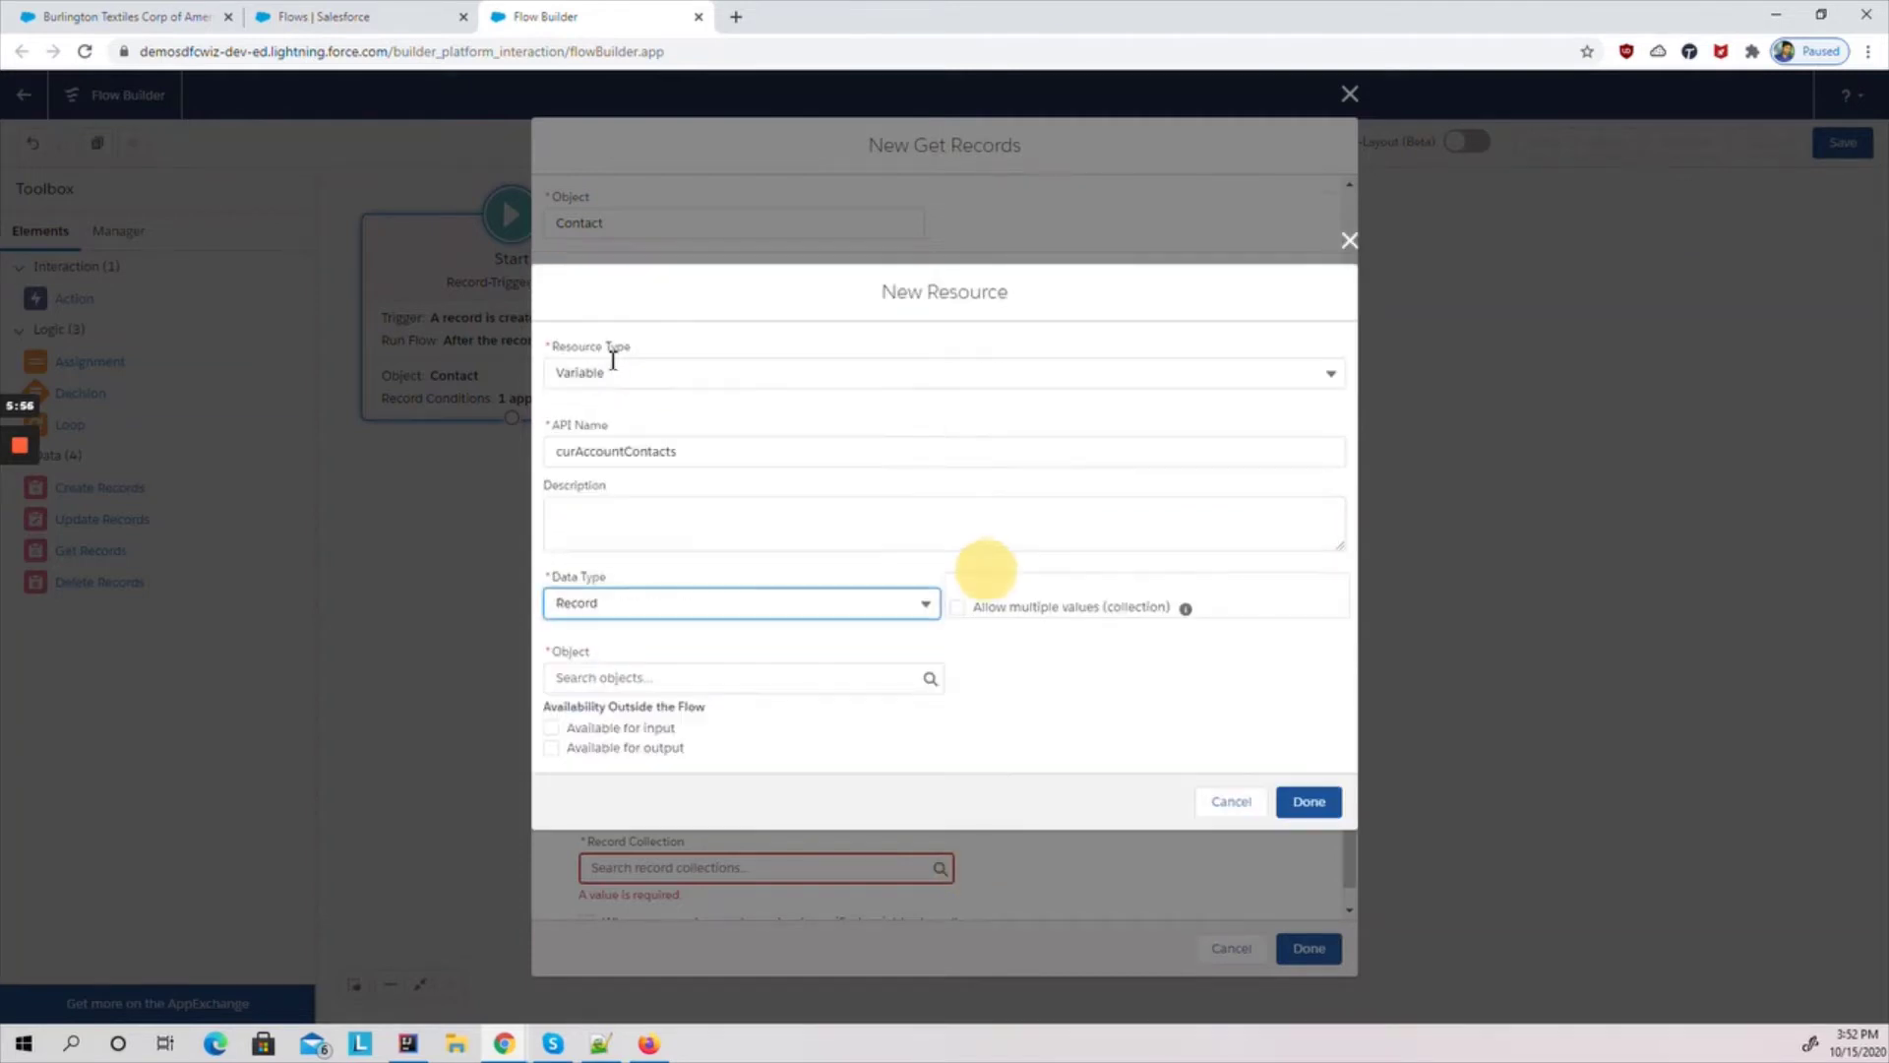
click(960, 609)
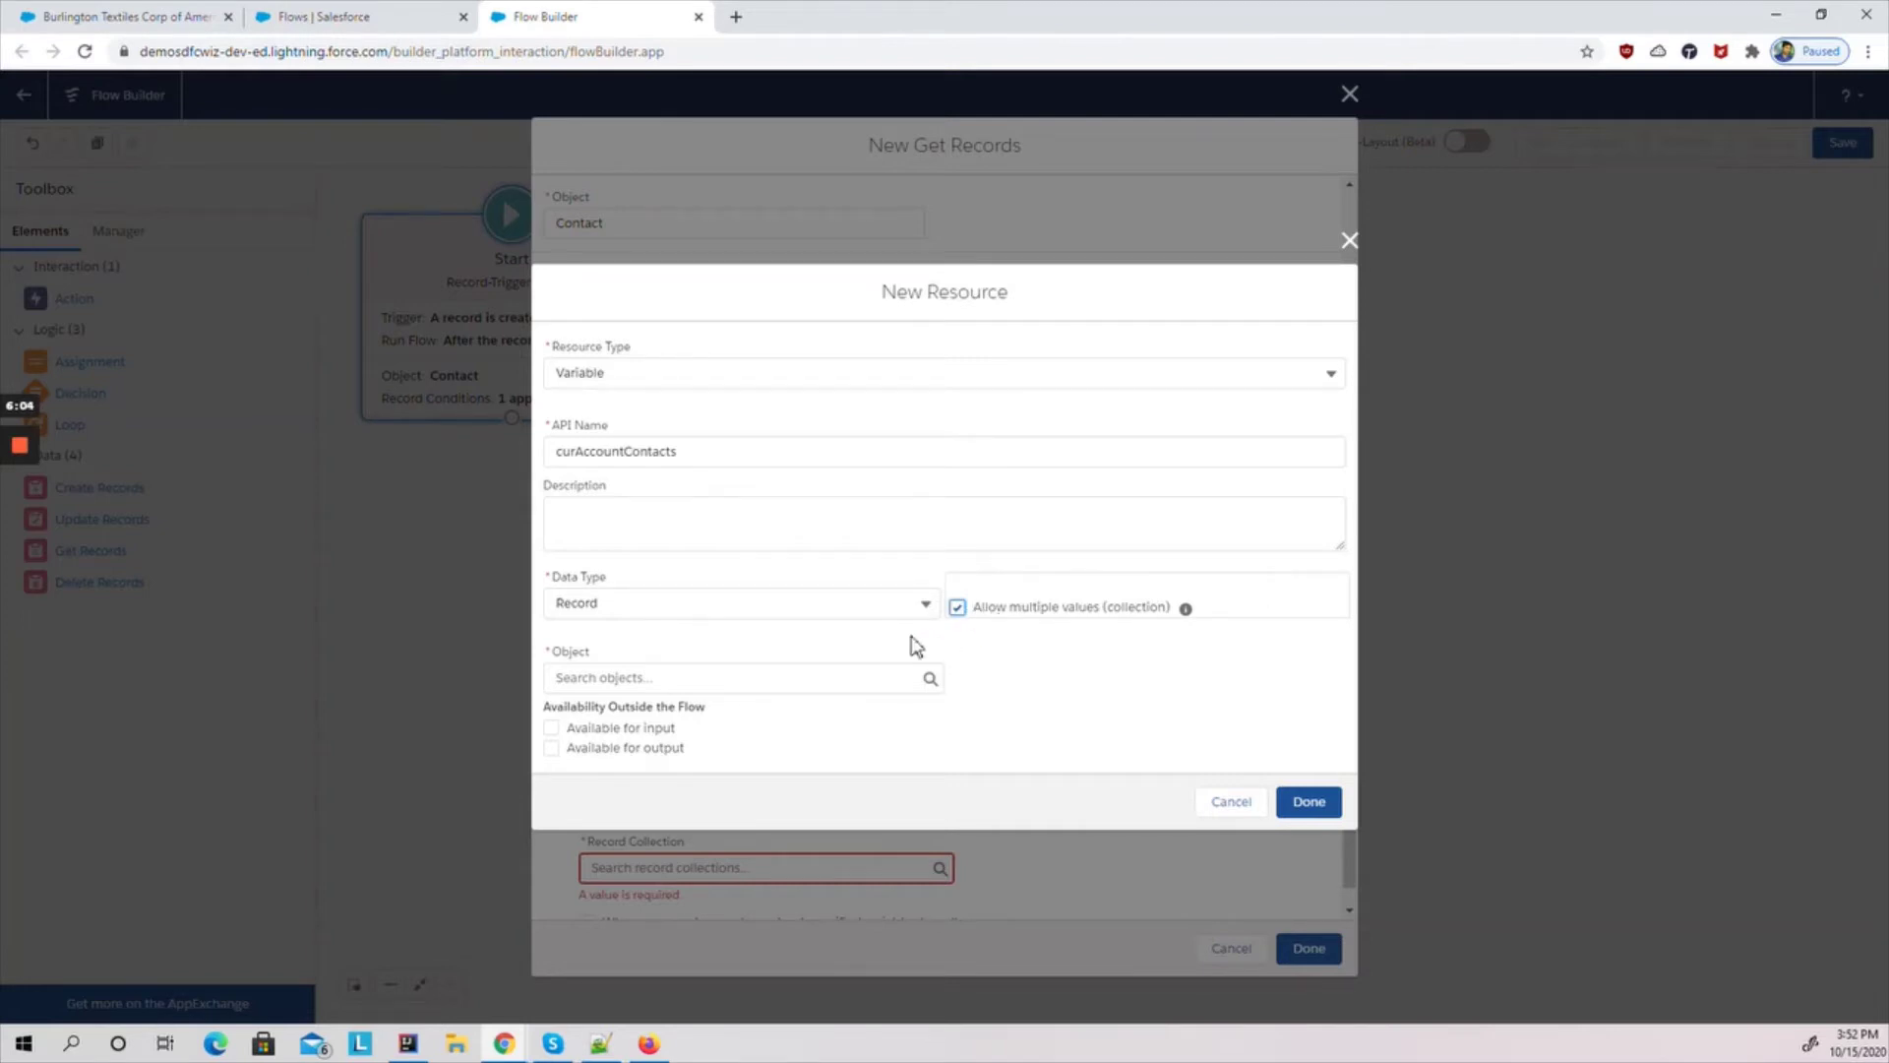
click(693, 679)
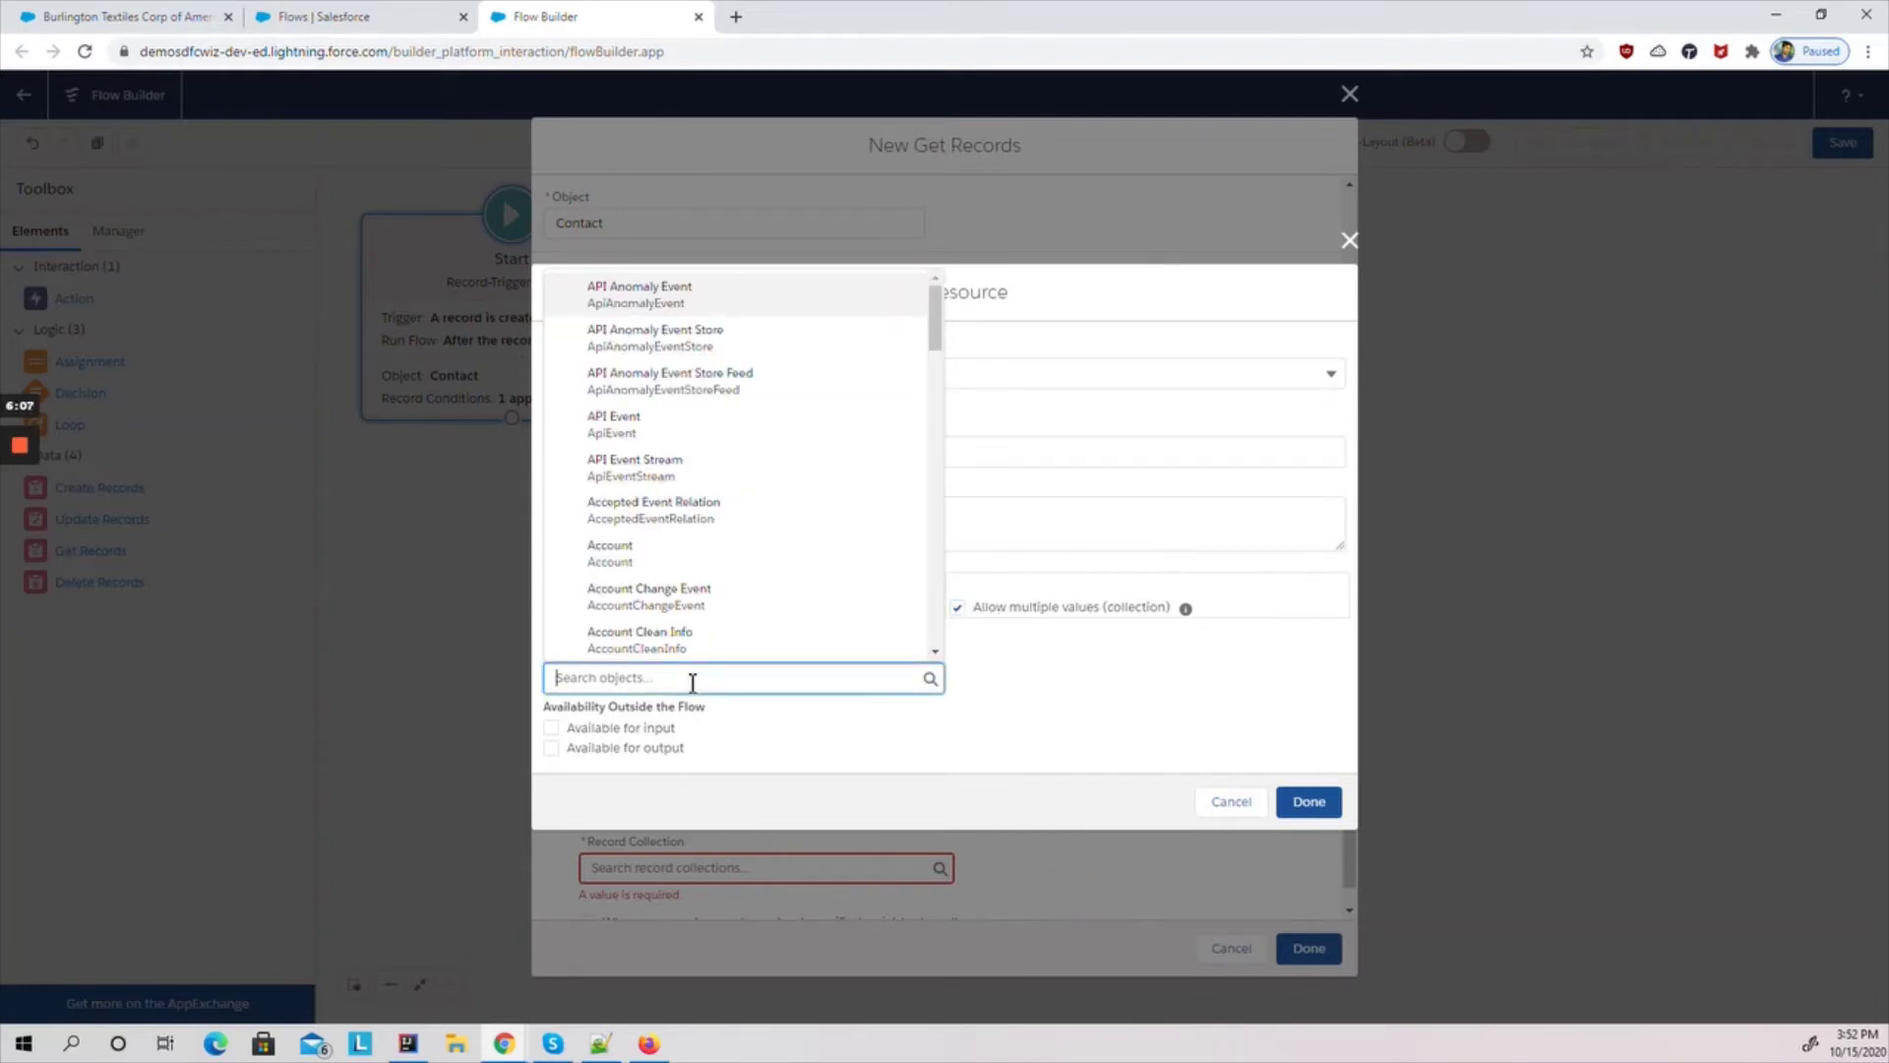
text(Contac)
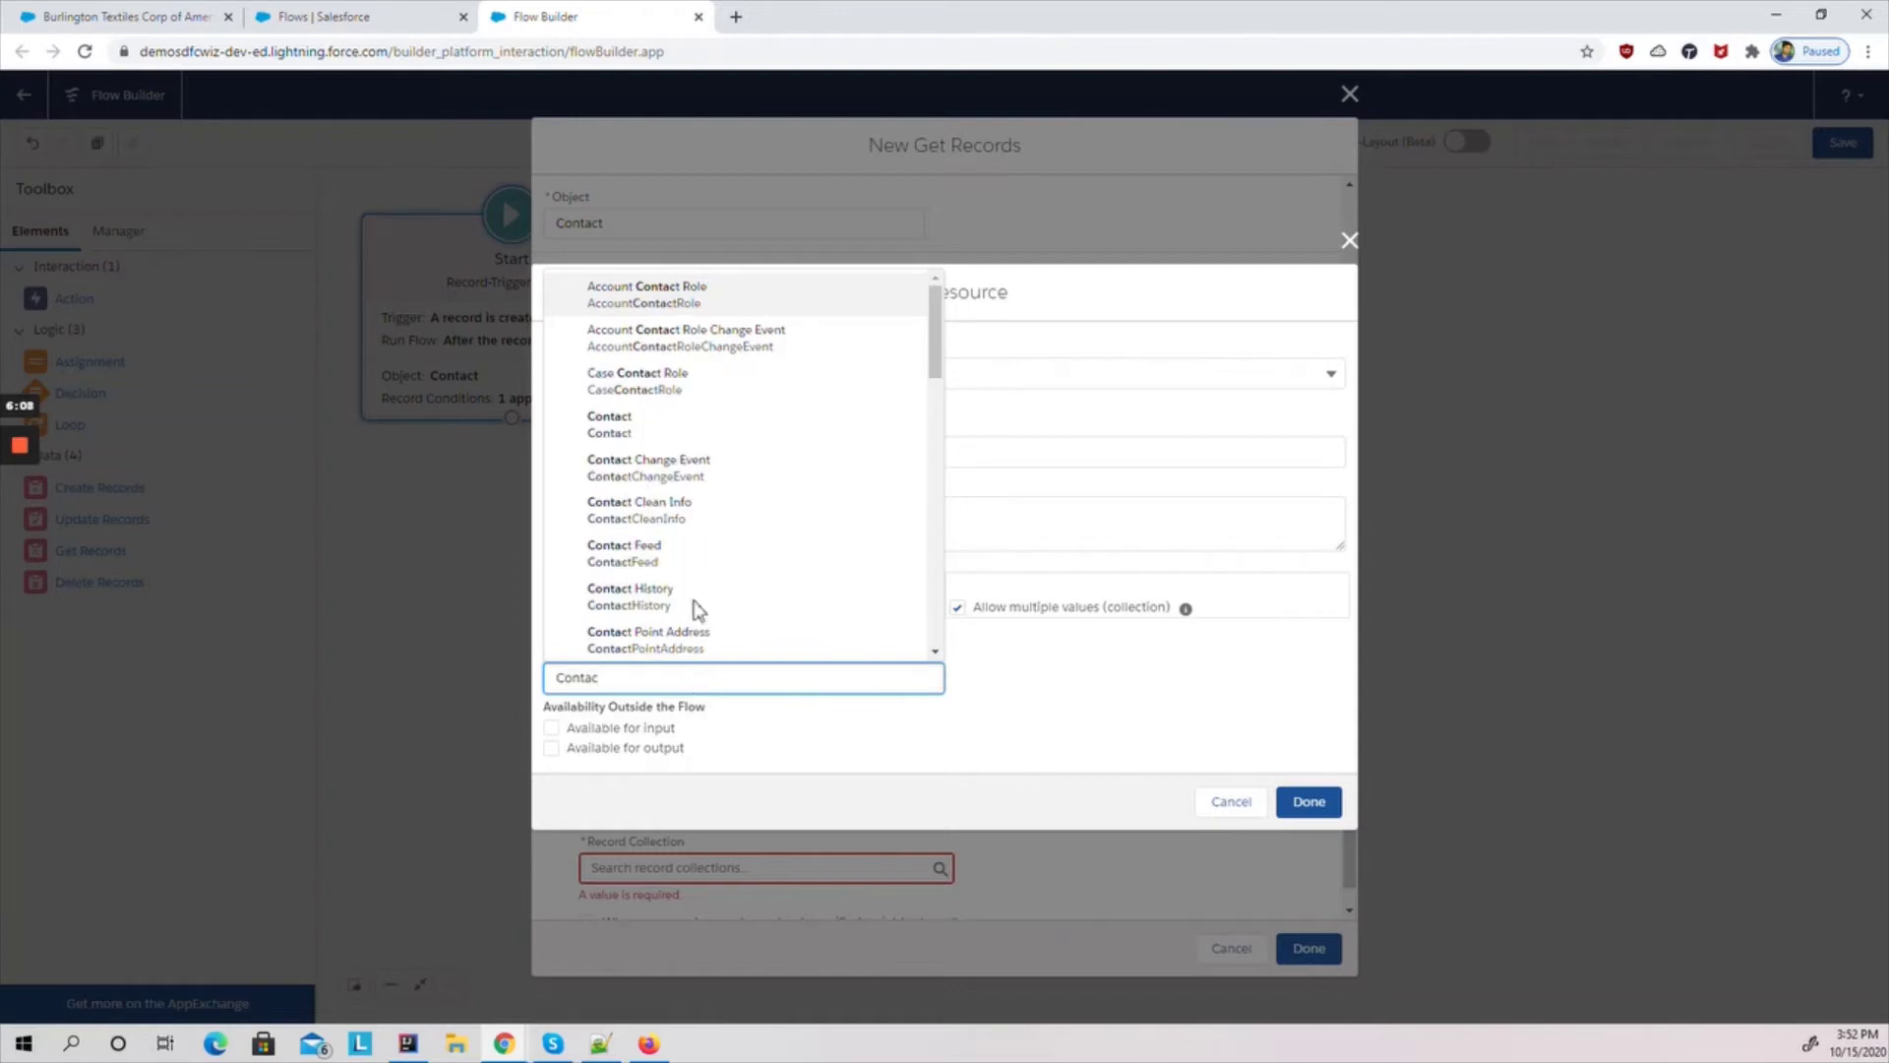
click(637, 429)
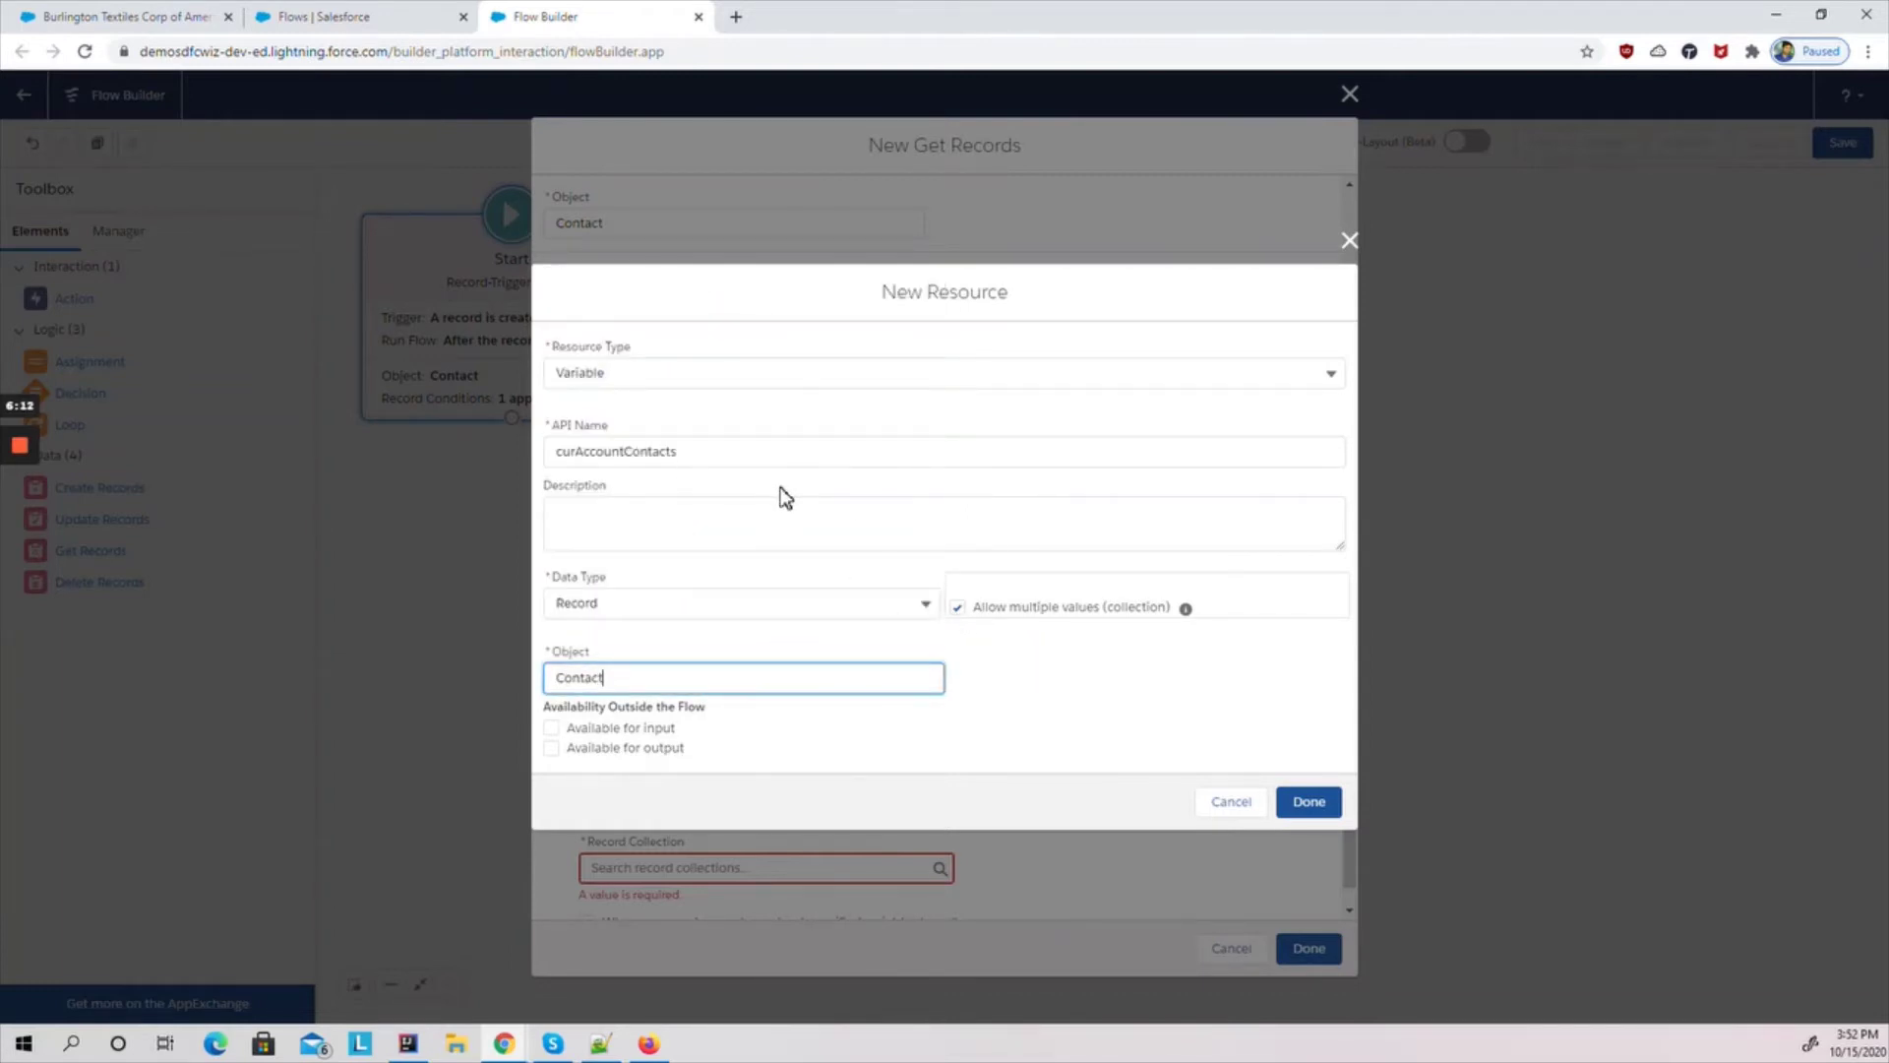
click(1309, 803)
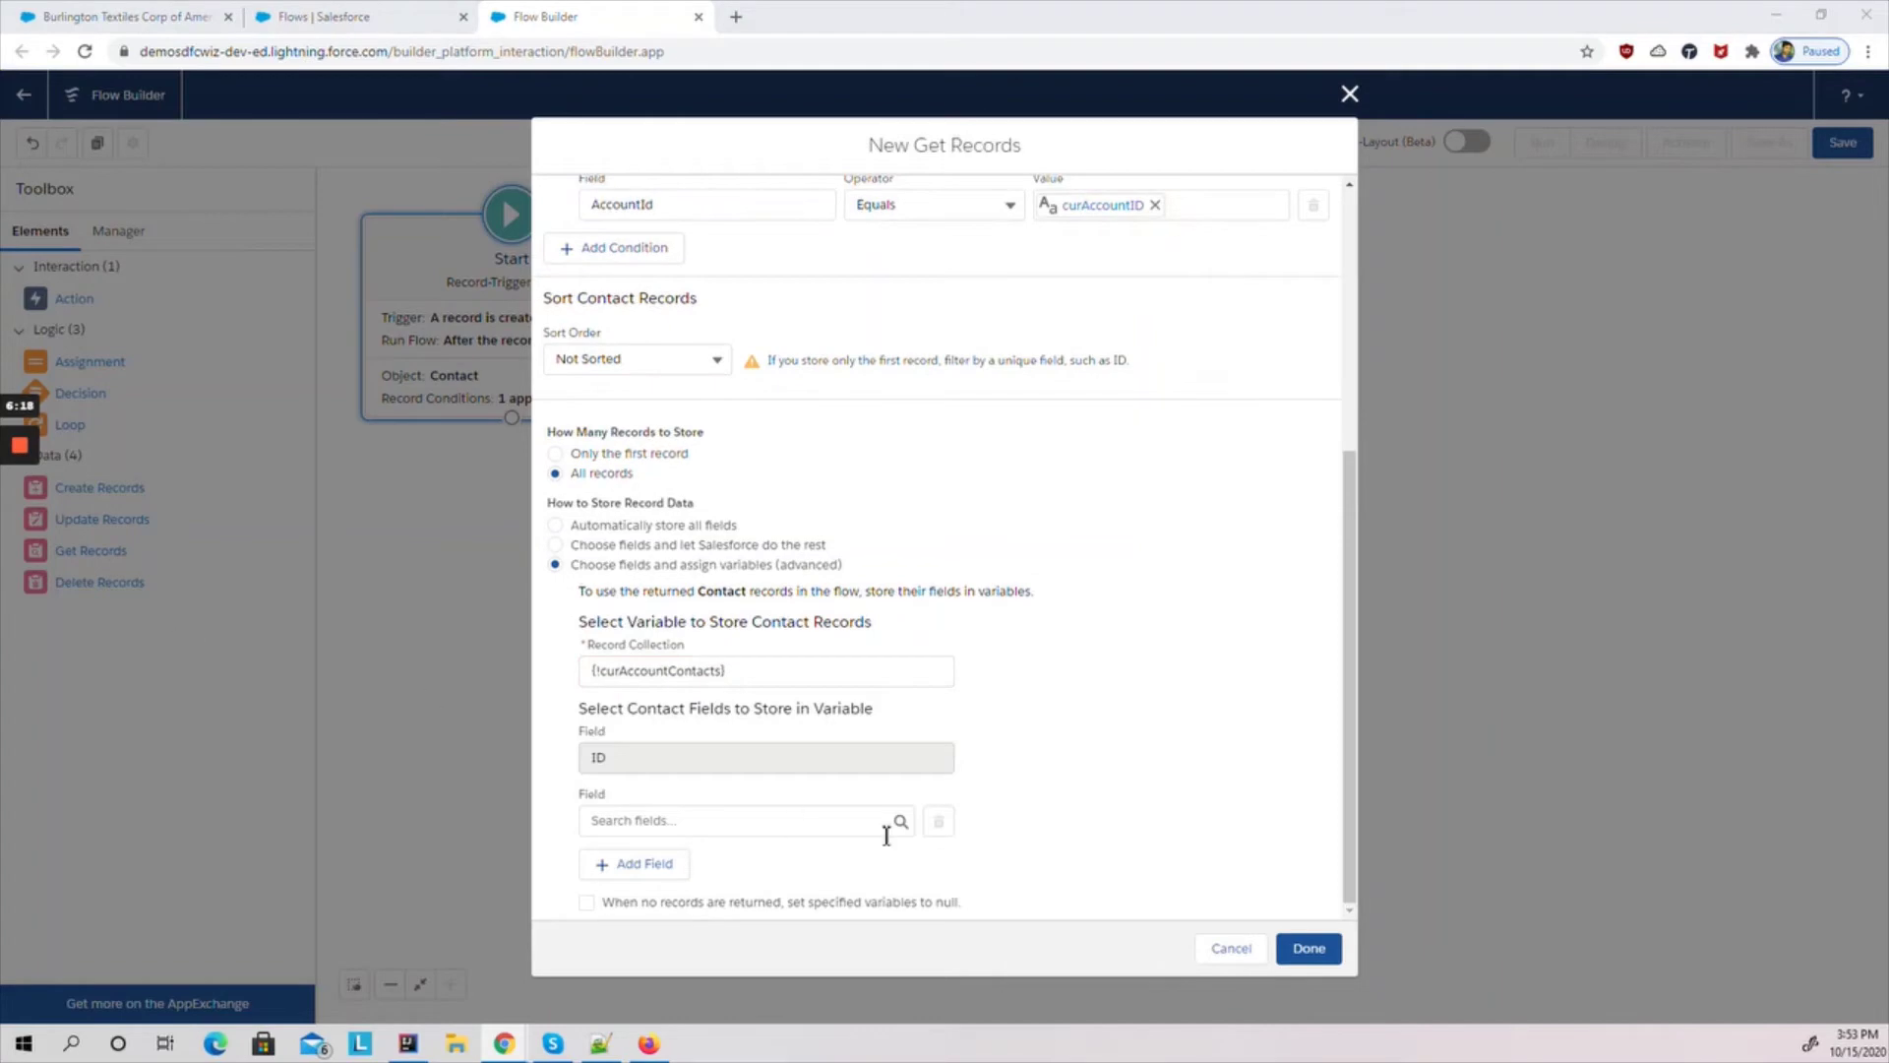
Finish Get Contact records, connect Start to it, and place a Loop on the canvas
click(1309, 950)
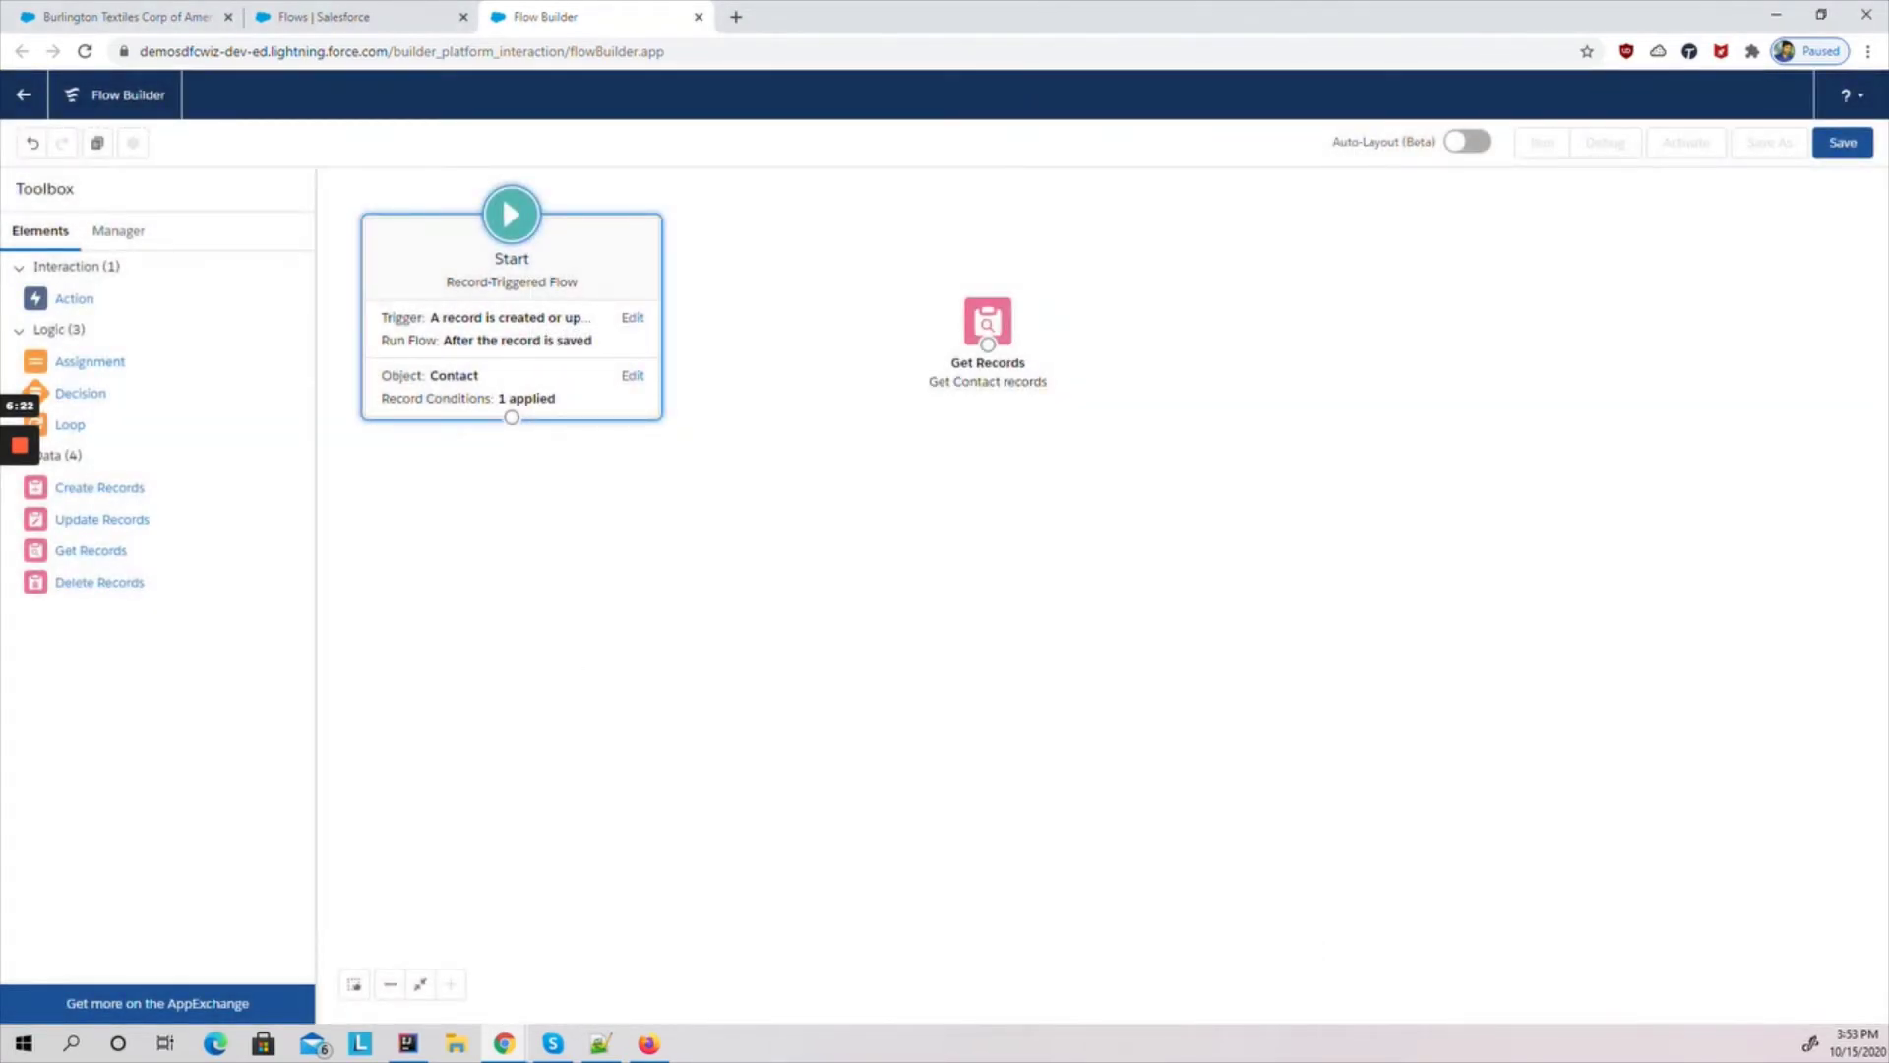
click(932, 612)
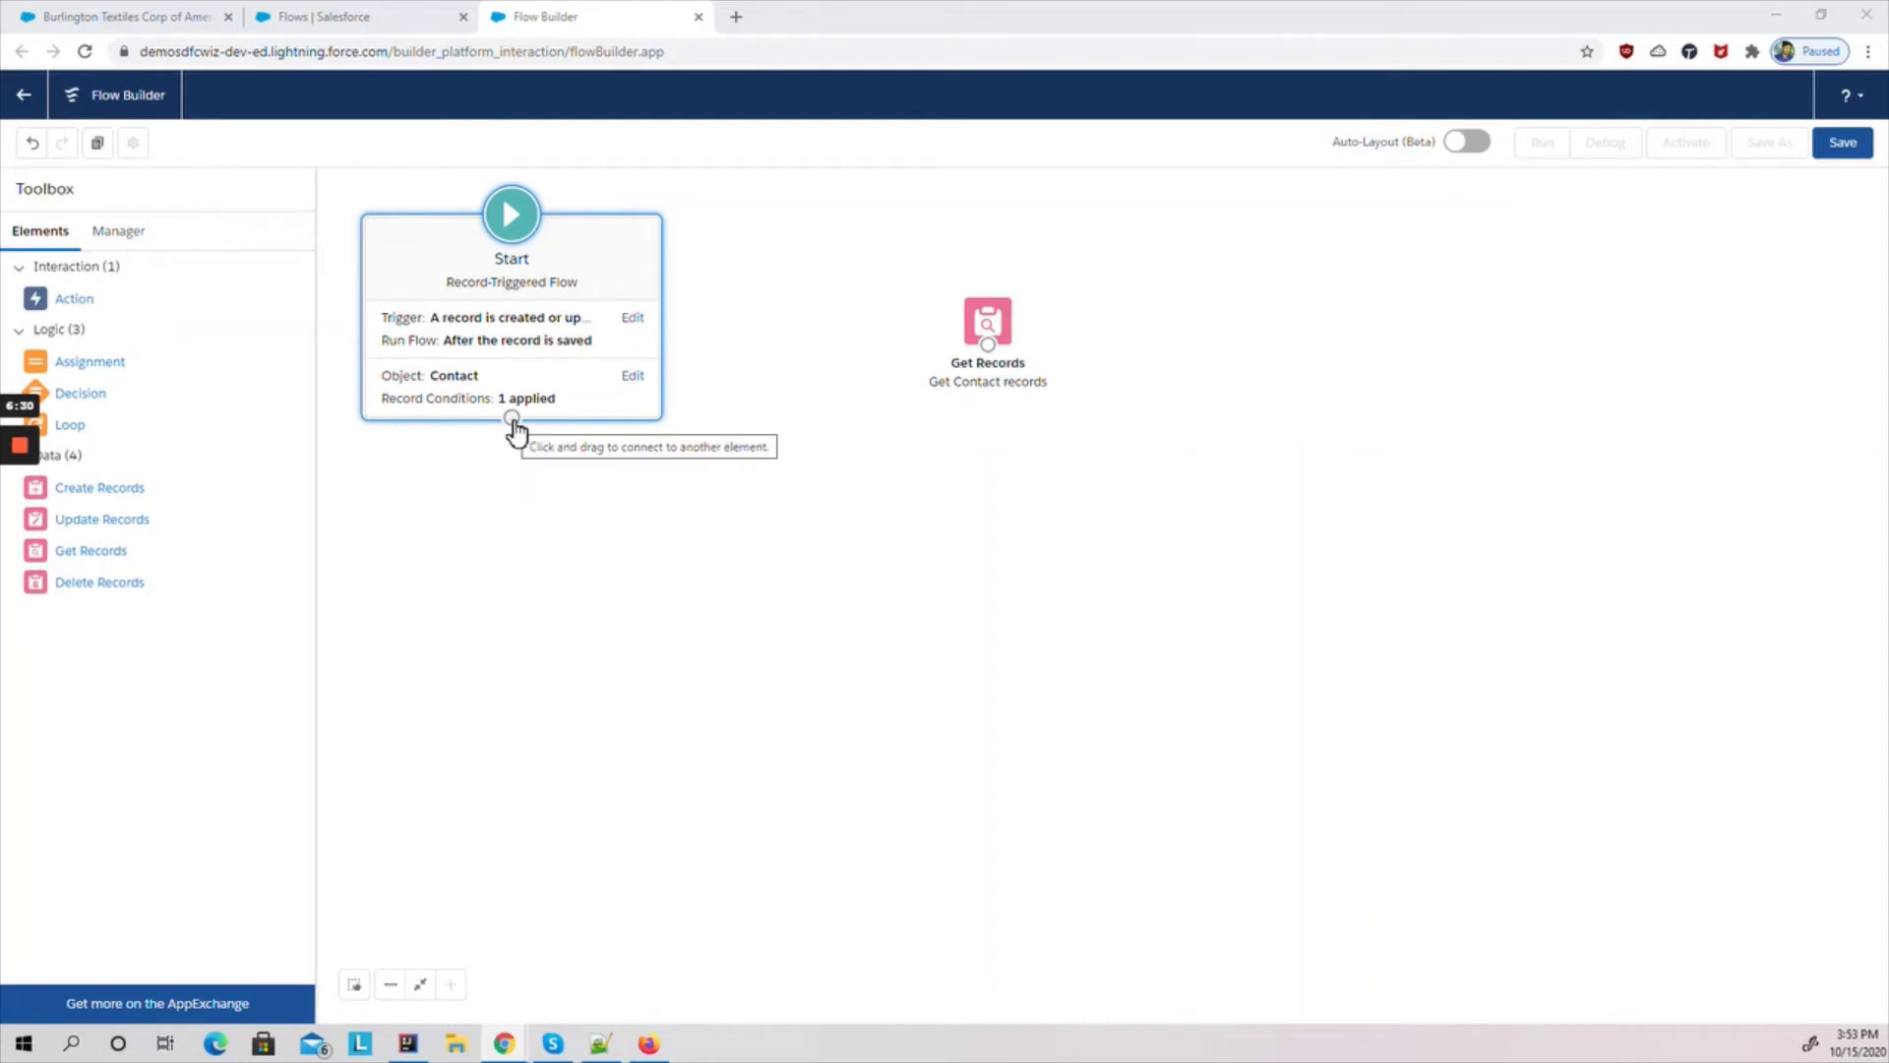
drag(512, 418, 990, 334)
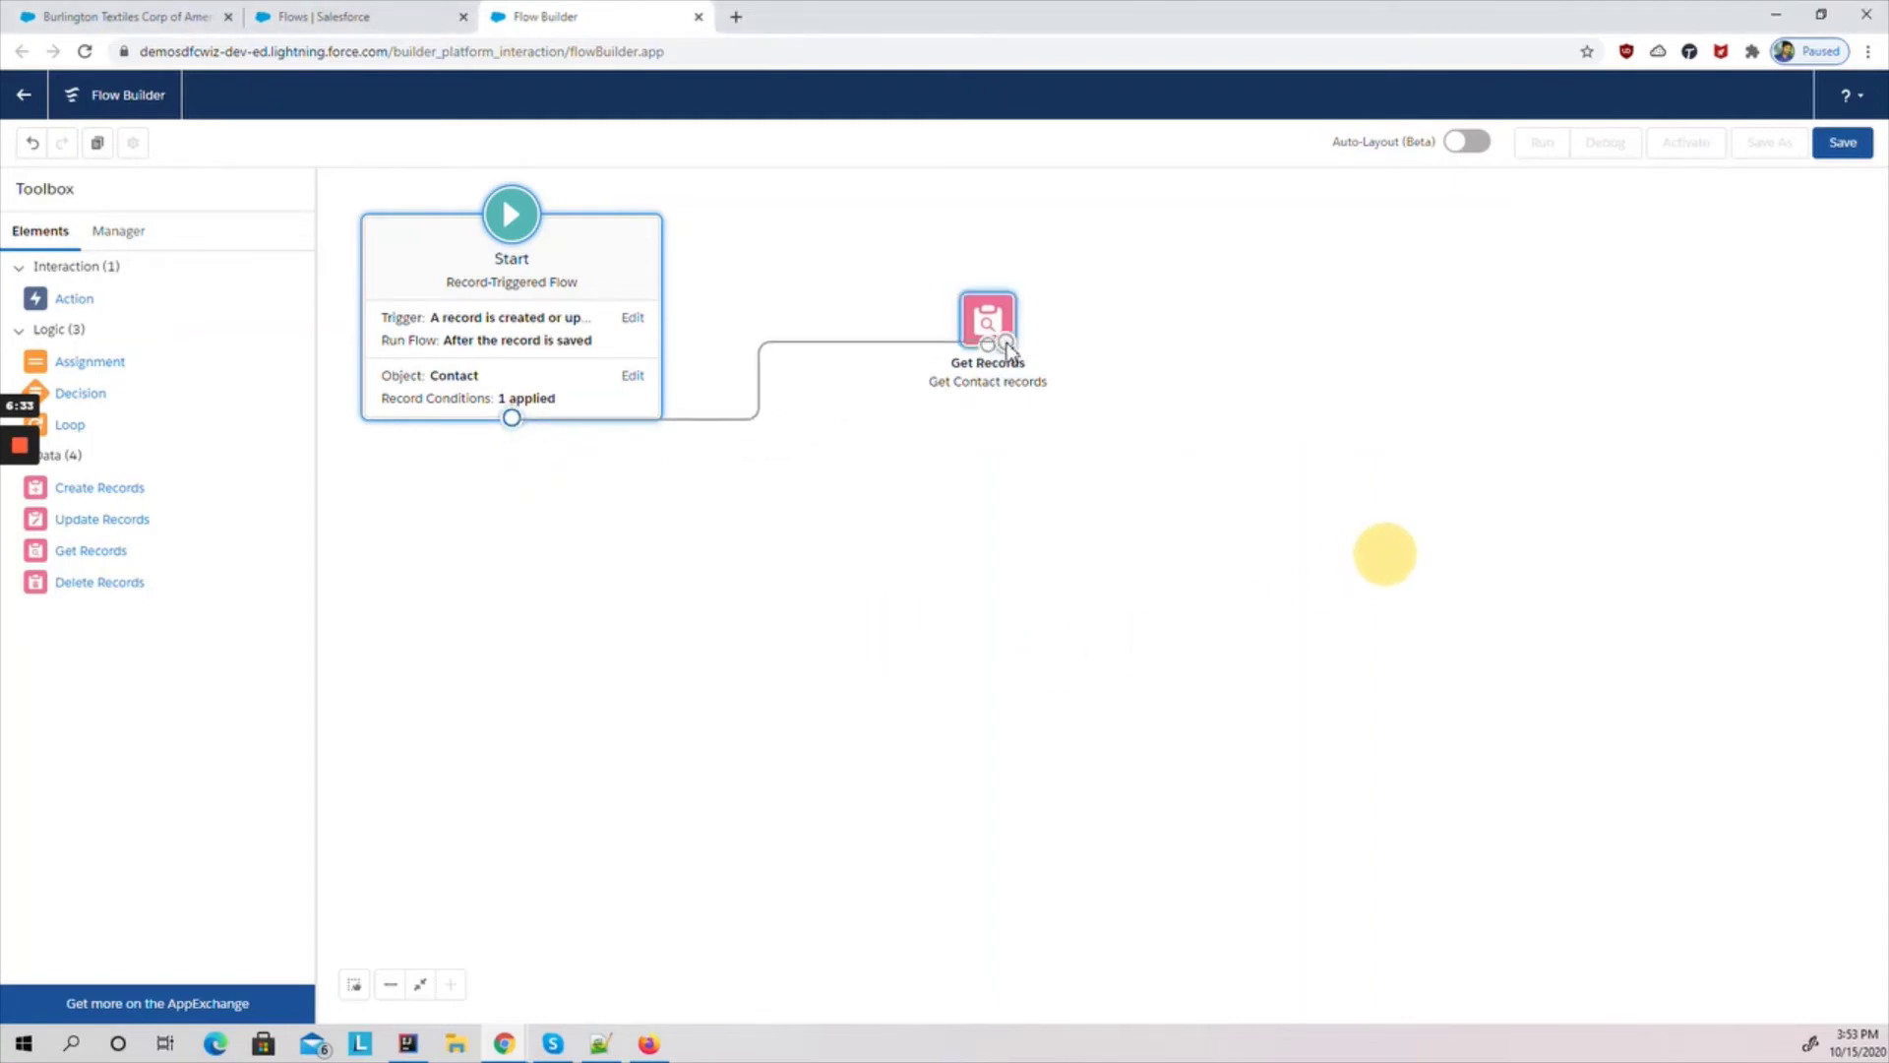
click(877, 476)
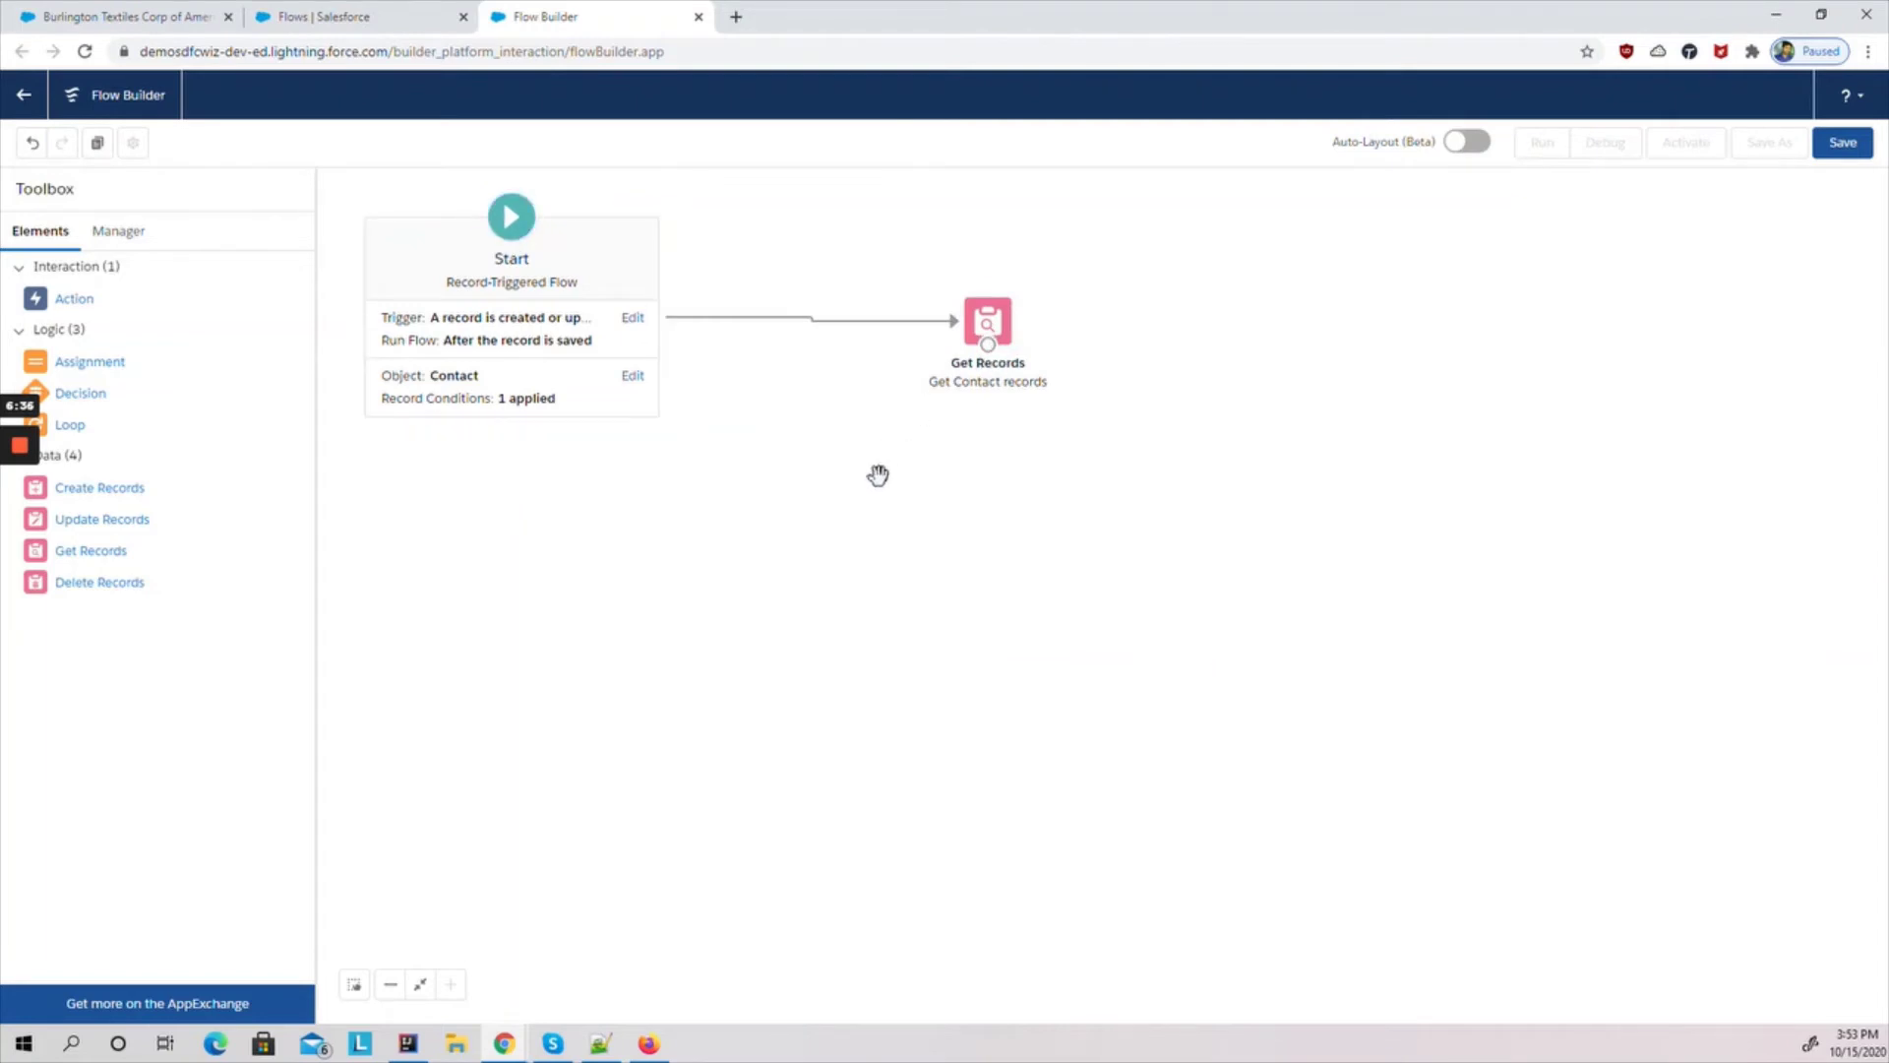
drag(65, 438, 984, 482)
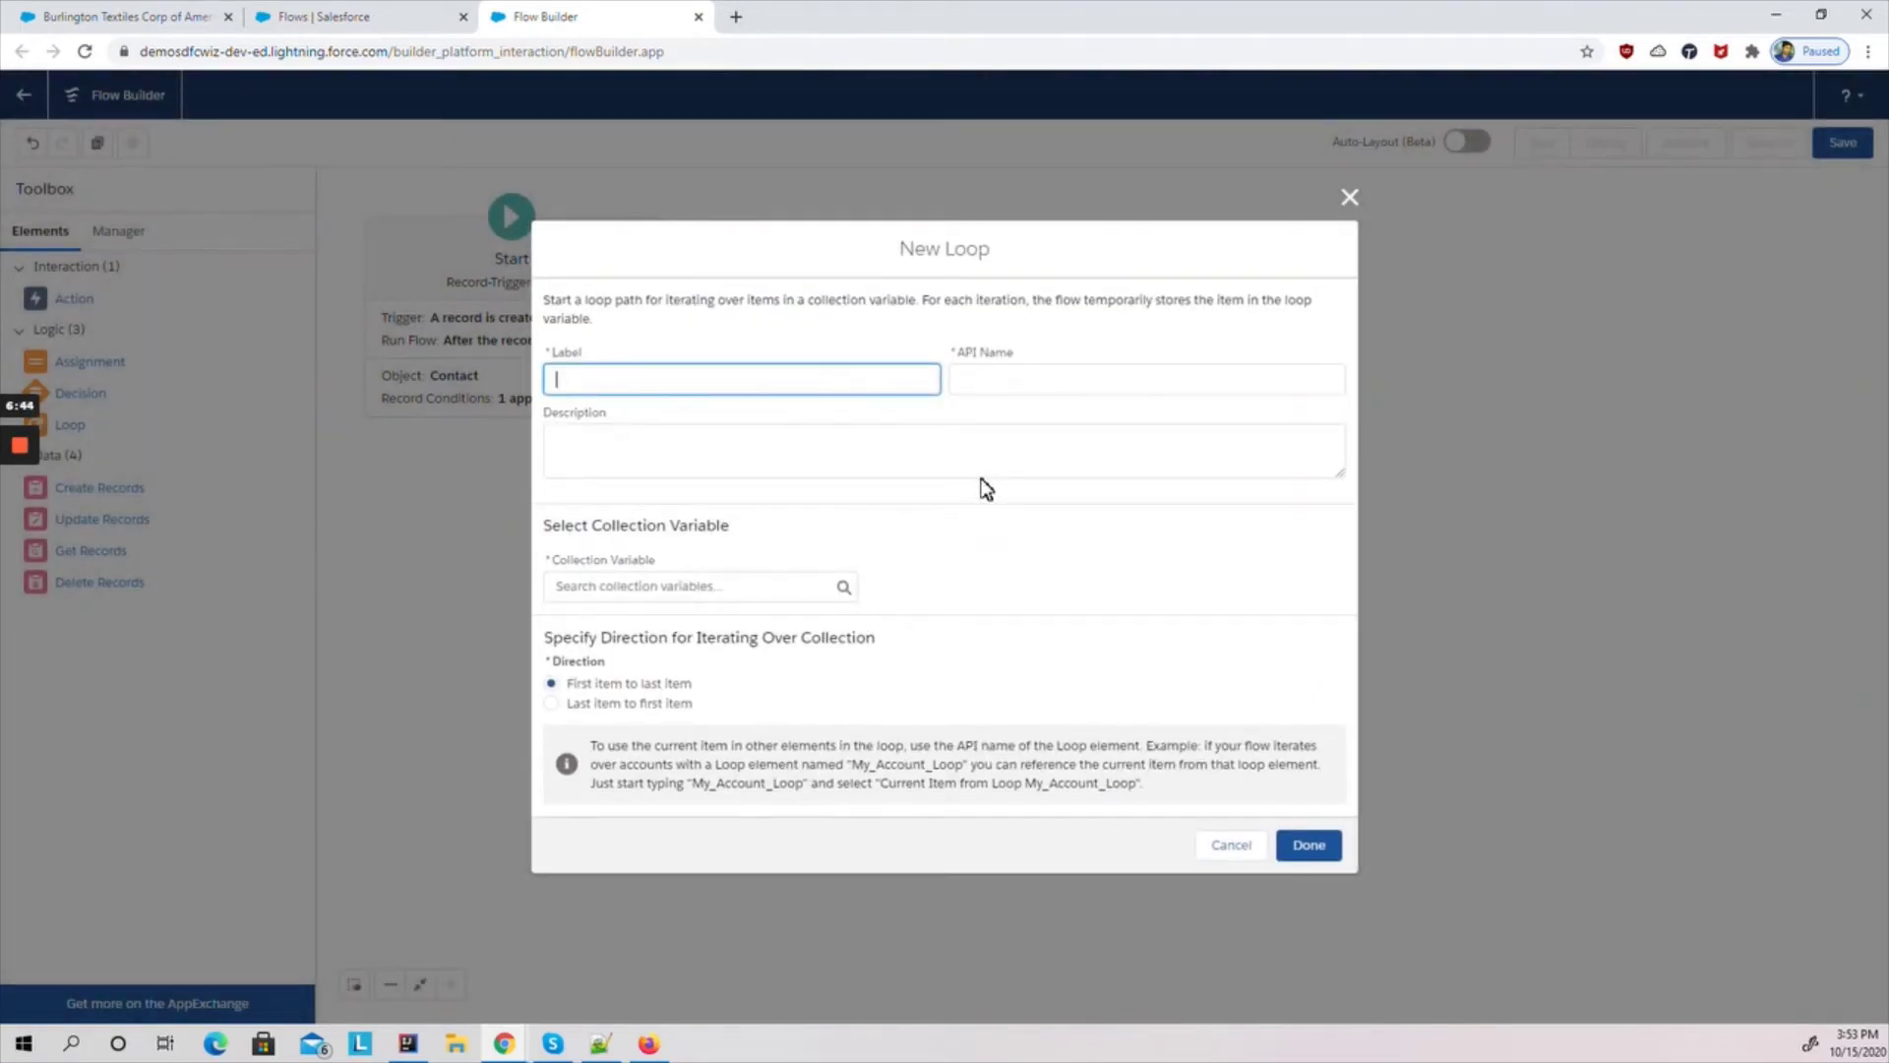
Create loop countContacts over {!curAccountContacts}, iterating first item to last item
text(countContacts)
click(937, 430)
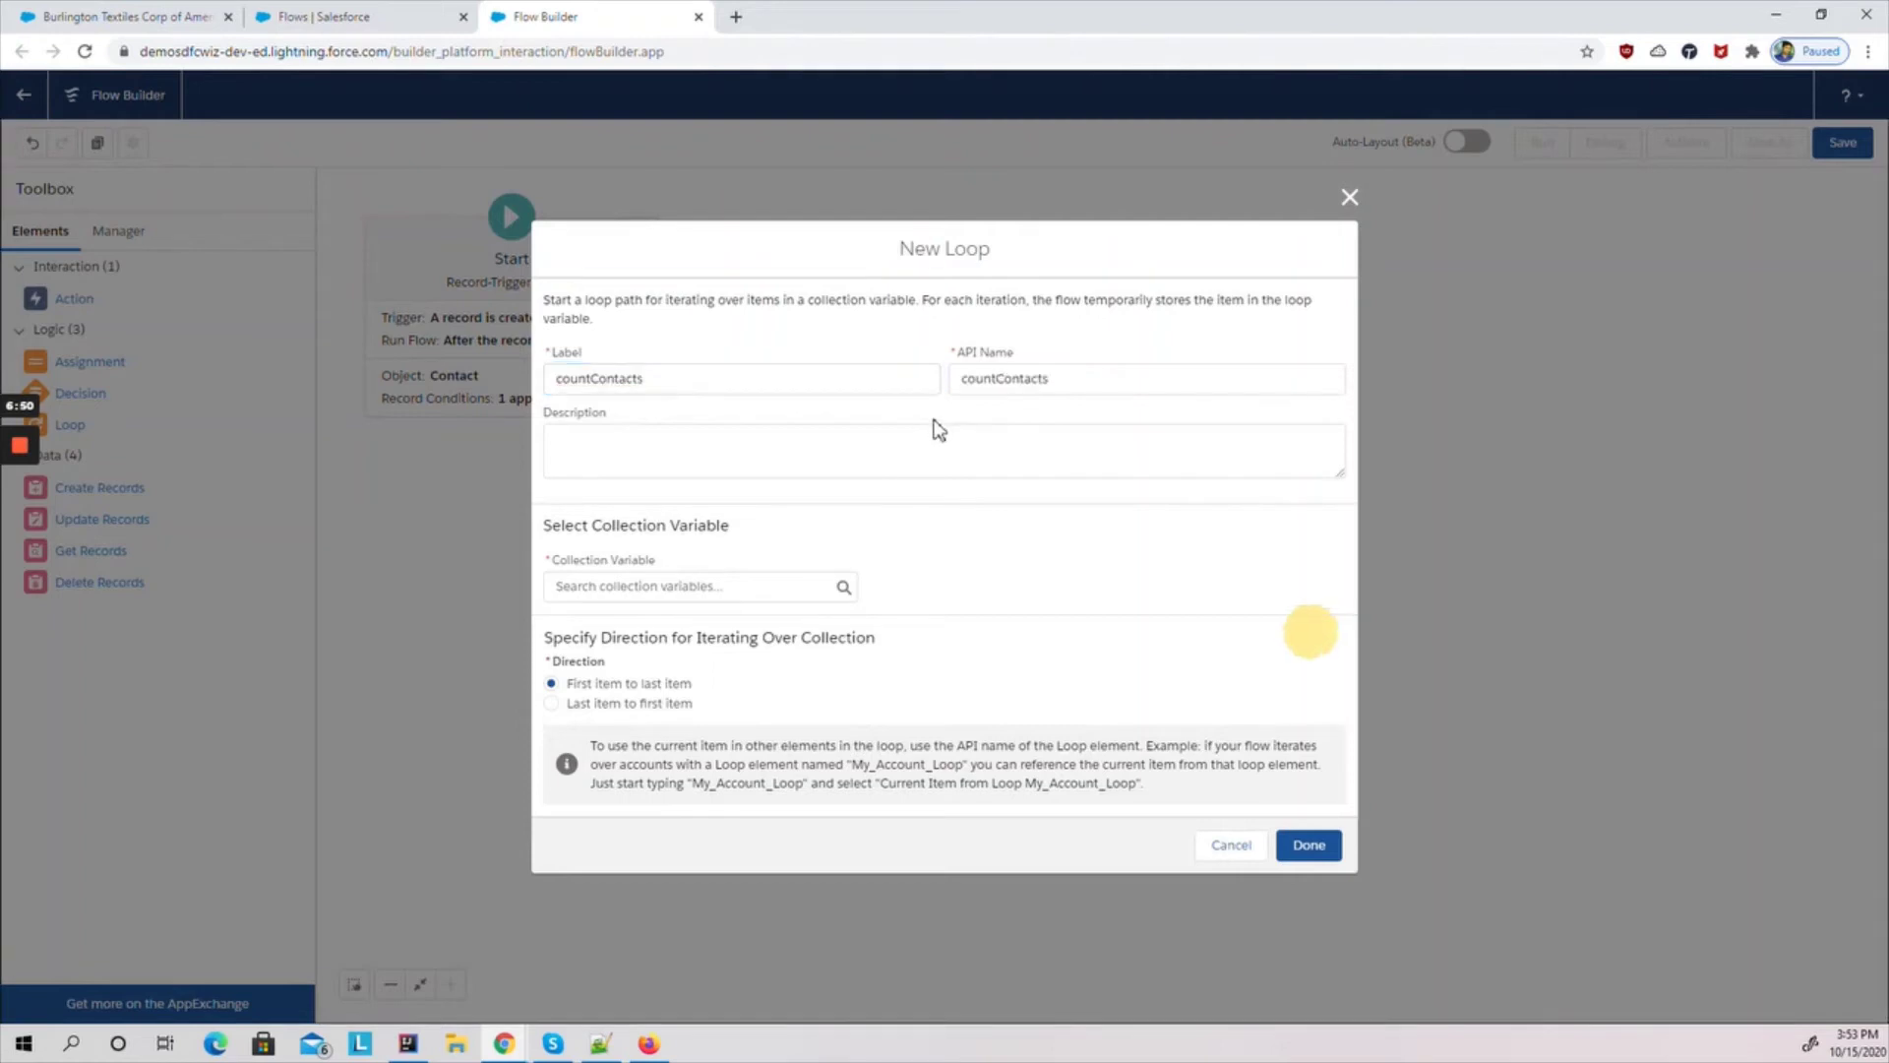
click(645, 584)
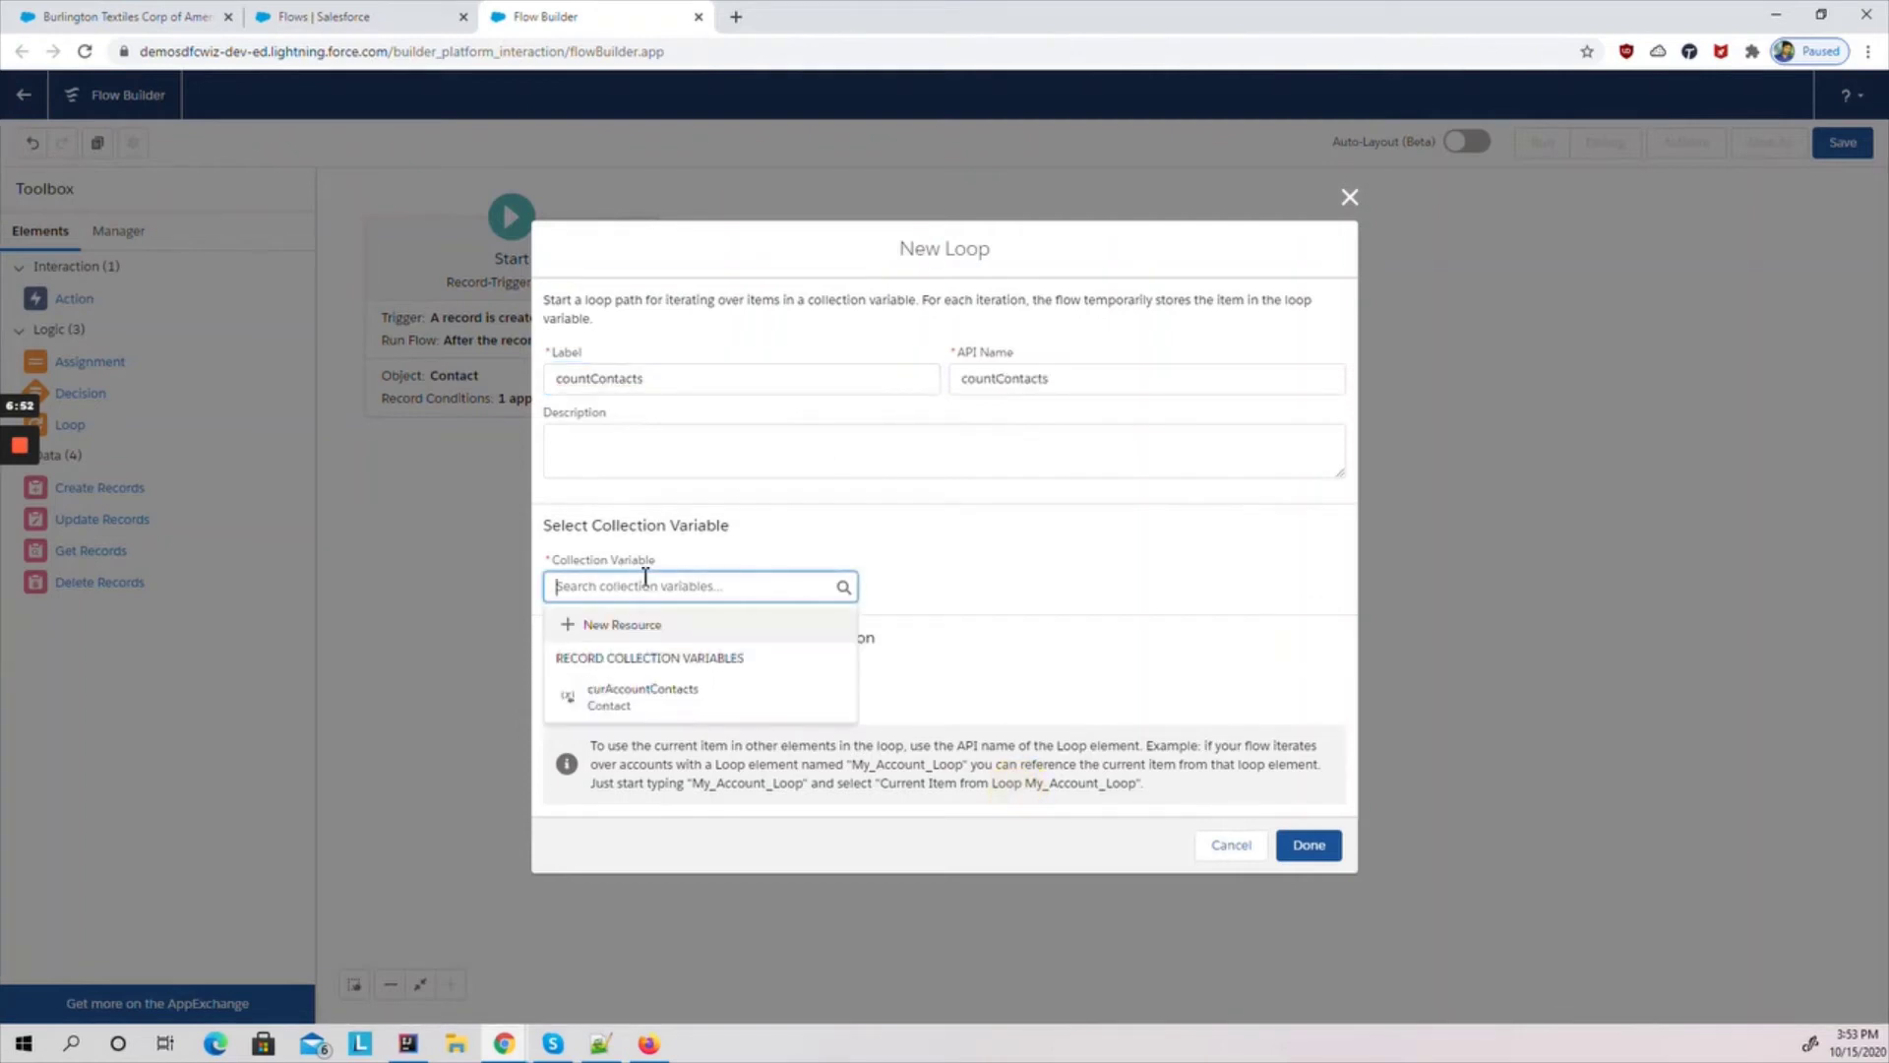
click(645, 697)
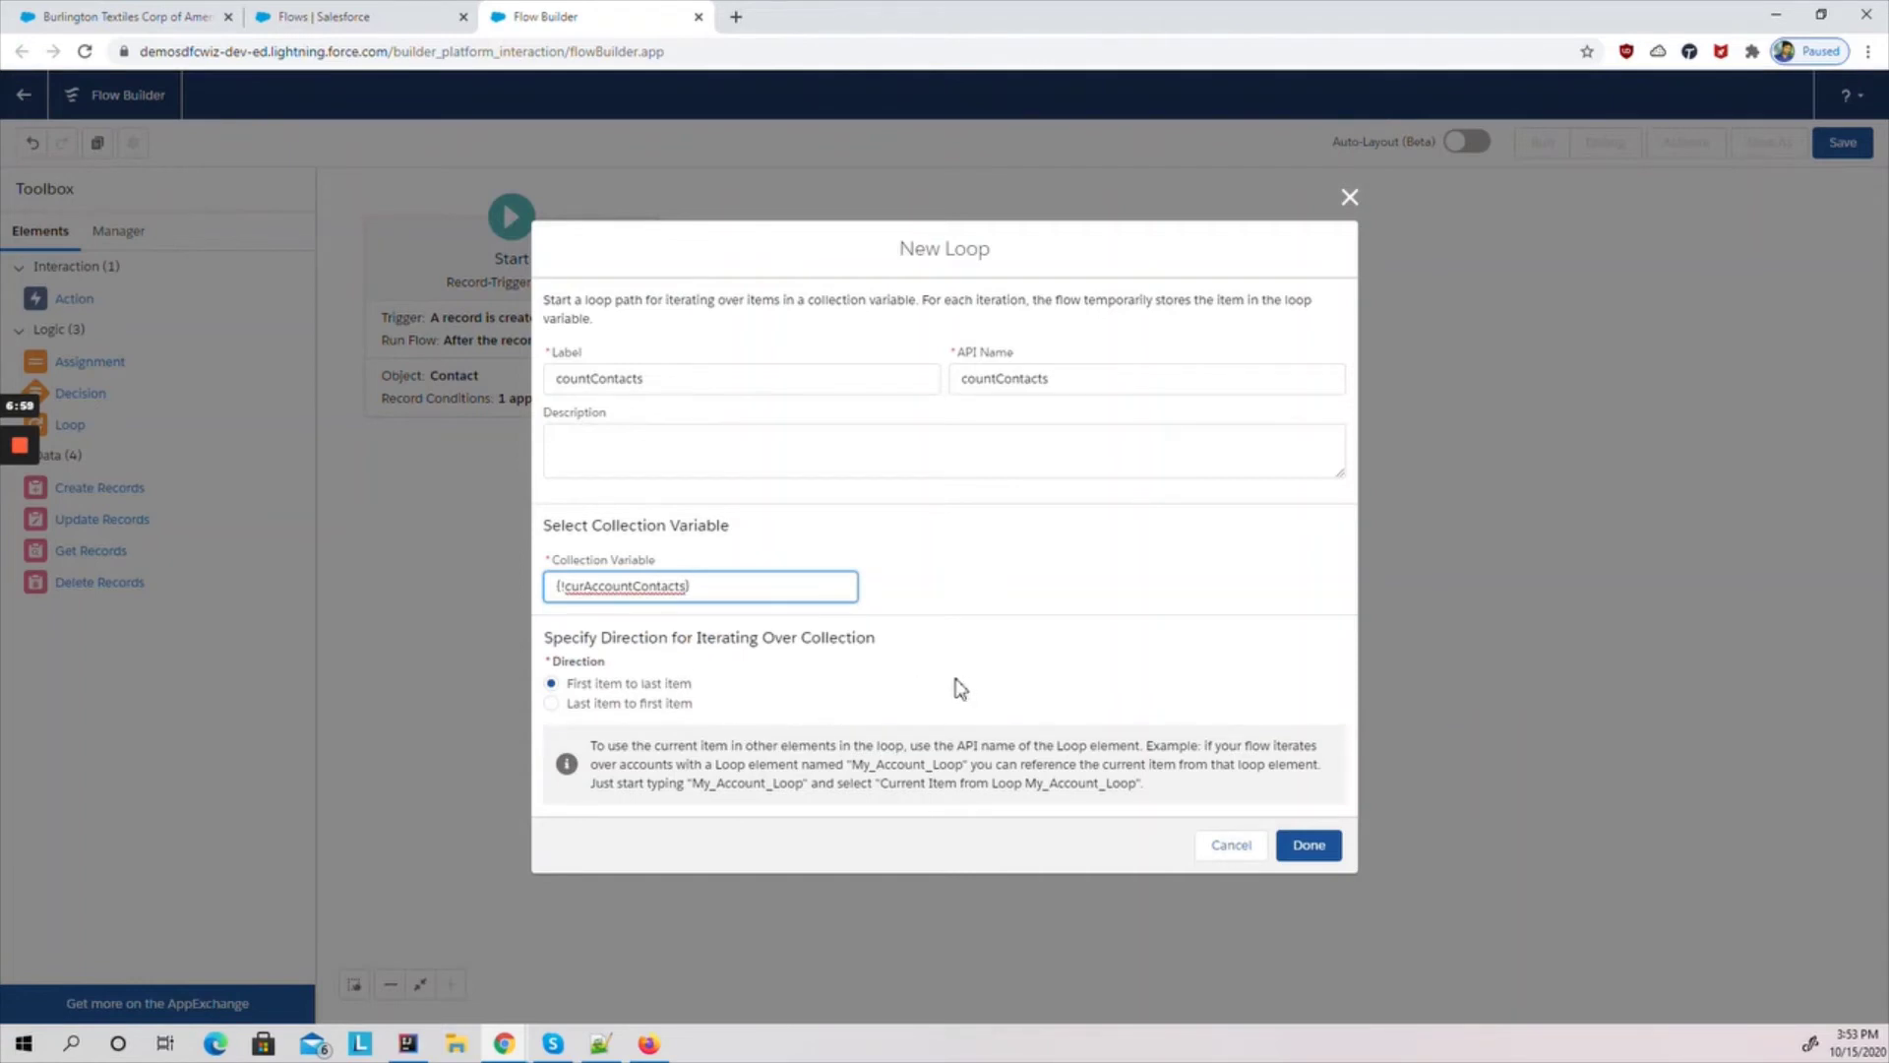
click(1313, 851)
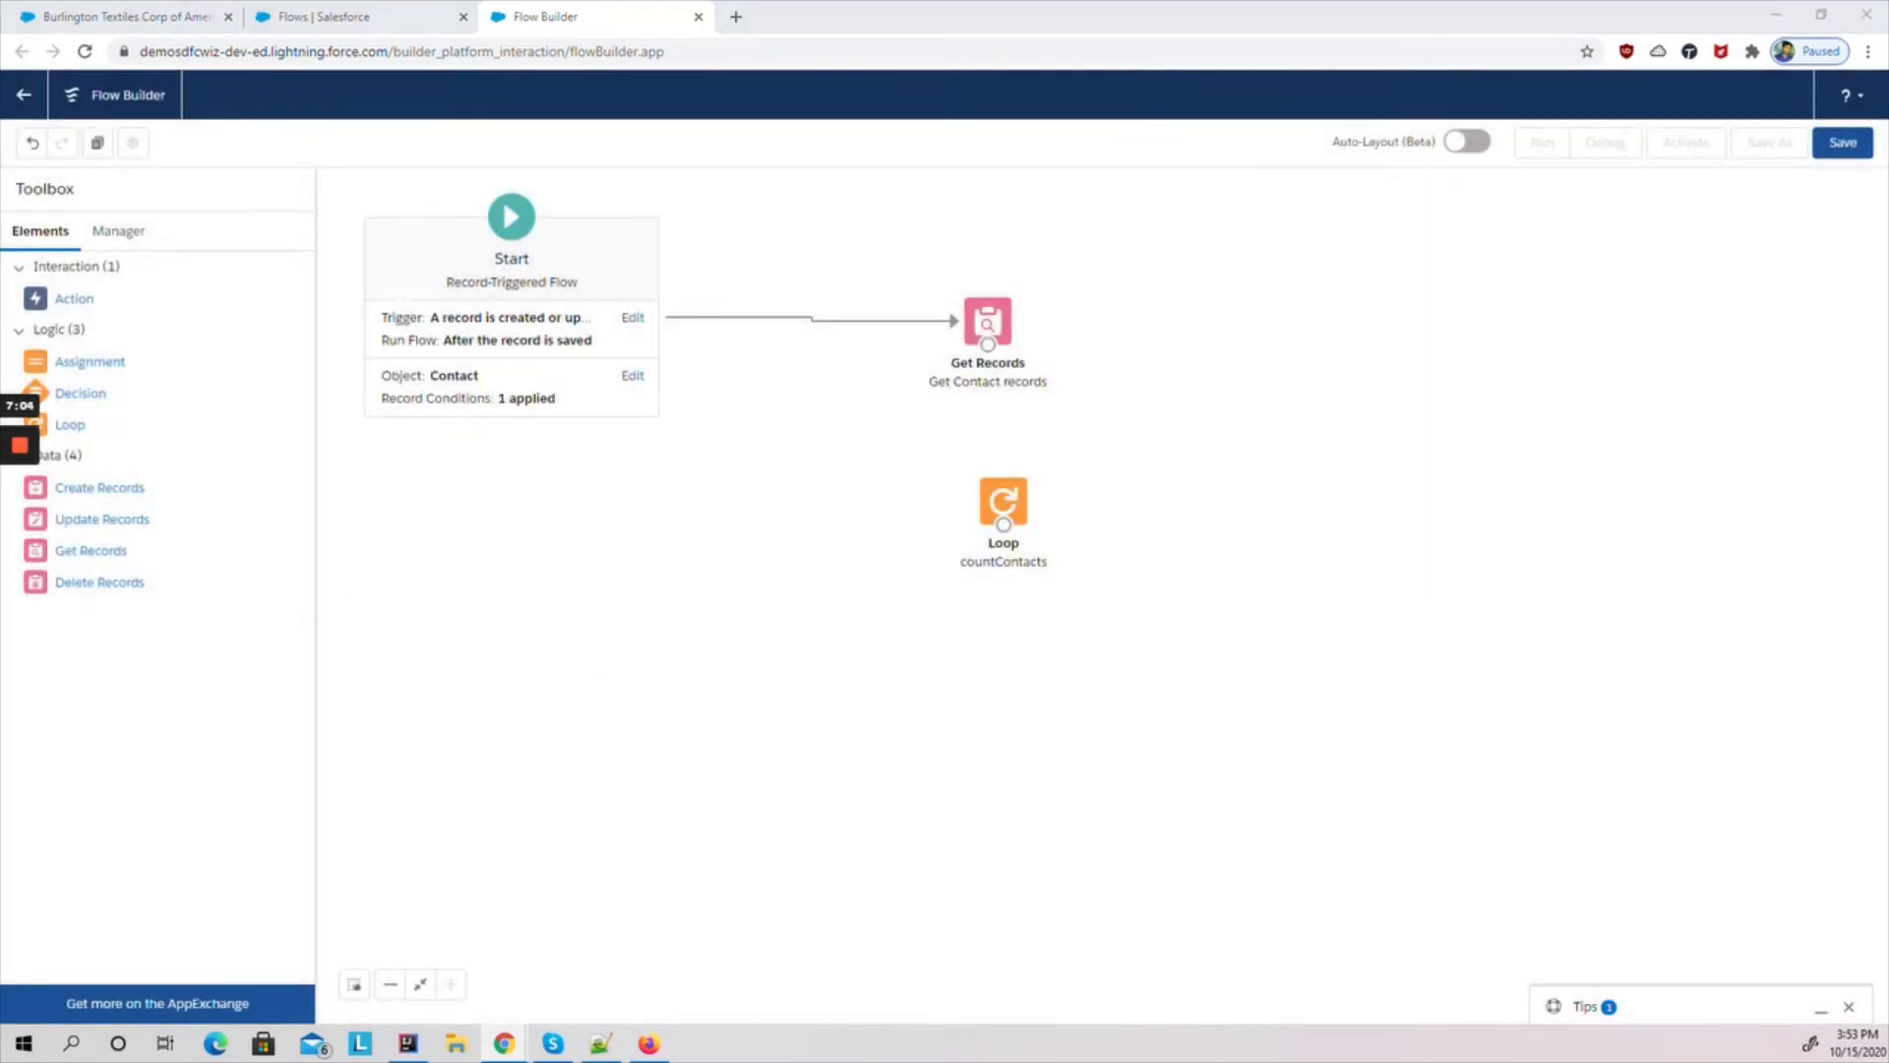
click(1199, 605)
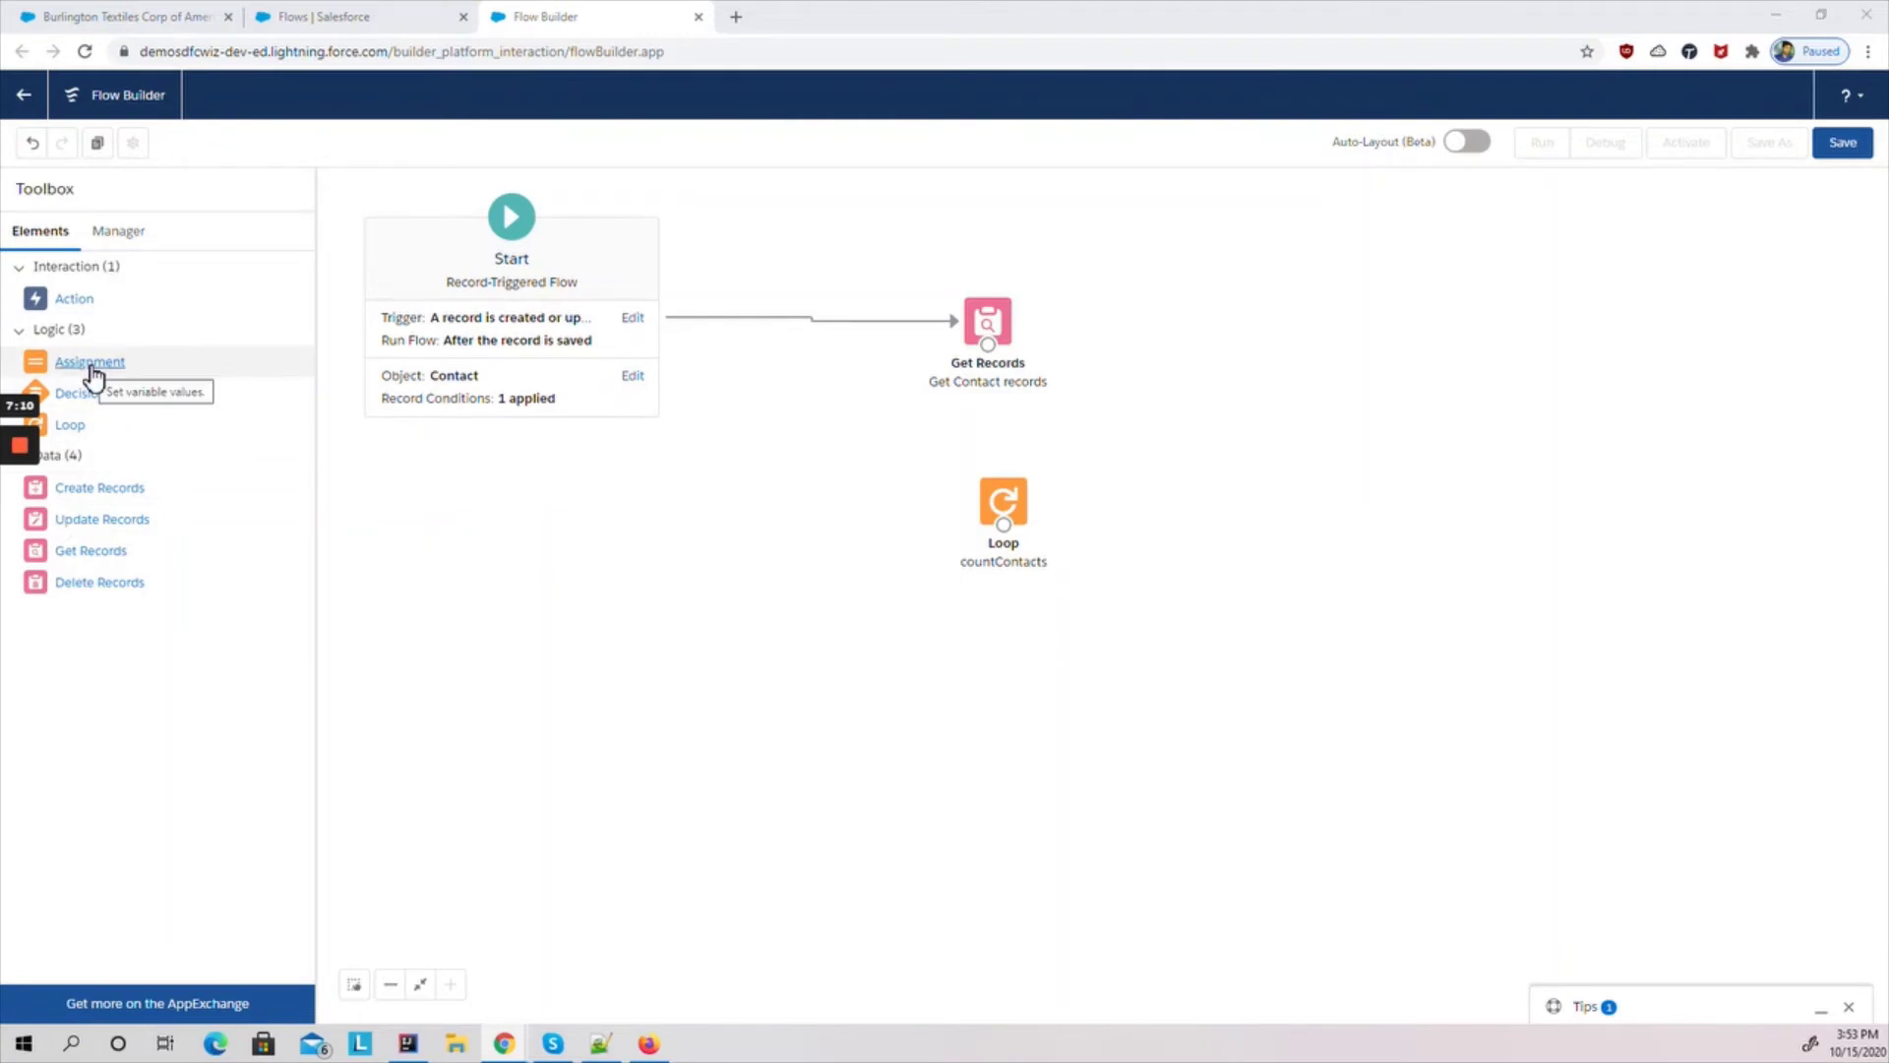
Place an Assignment on the canvas and start a New Resource for its Variable
drag(91, 372, 1297, 510)
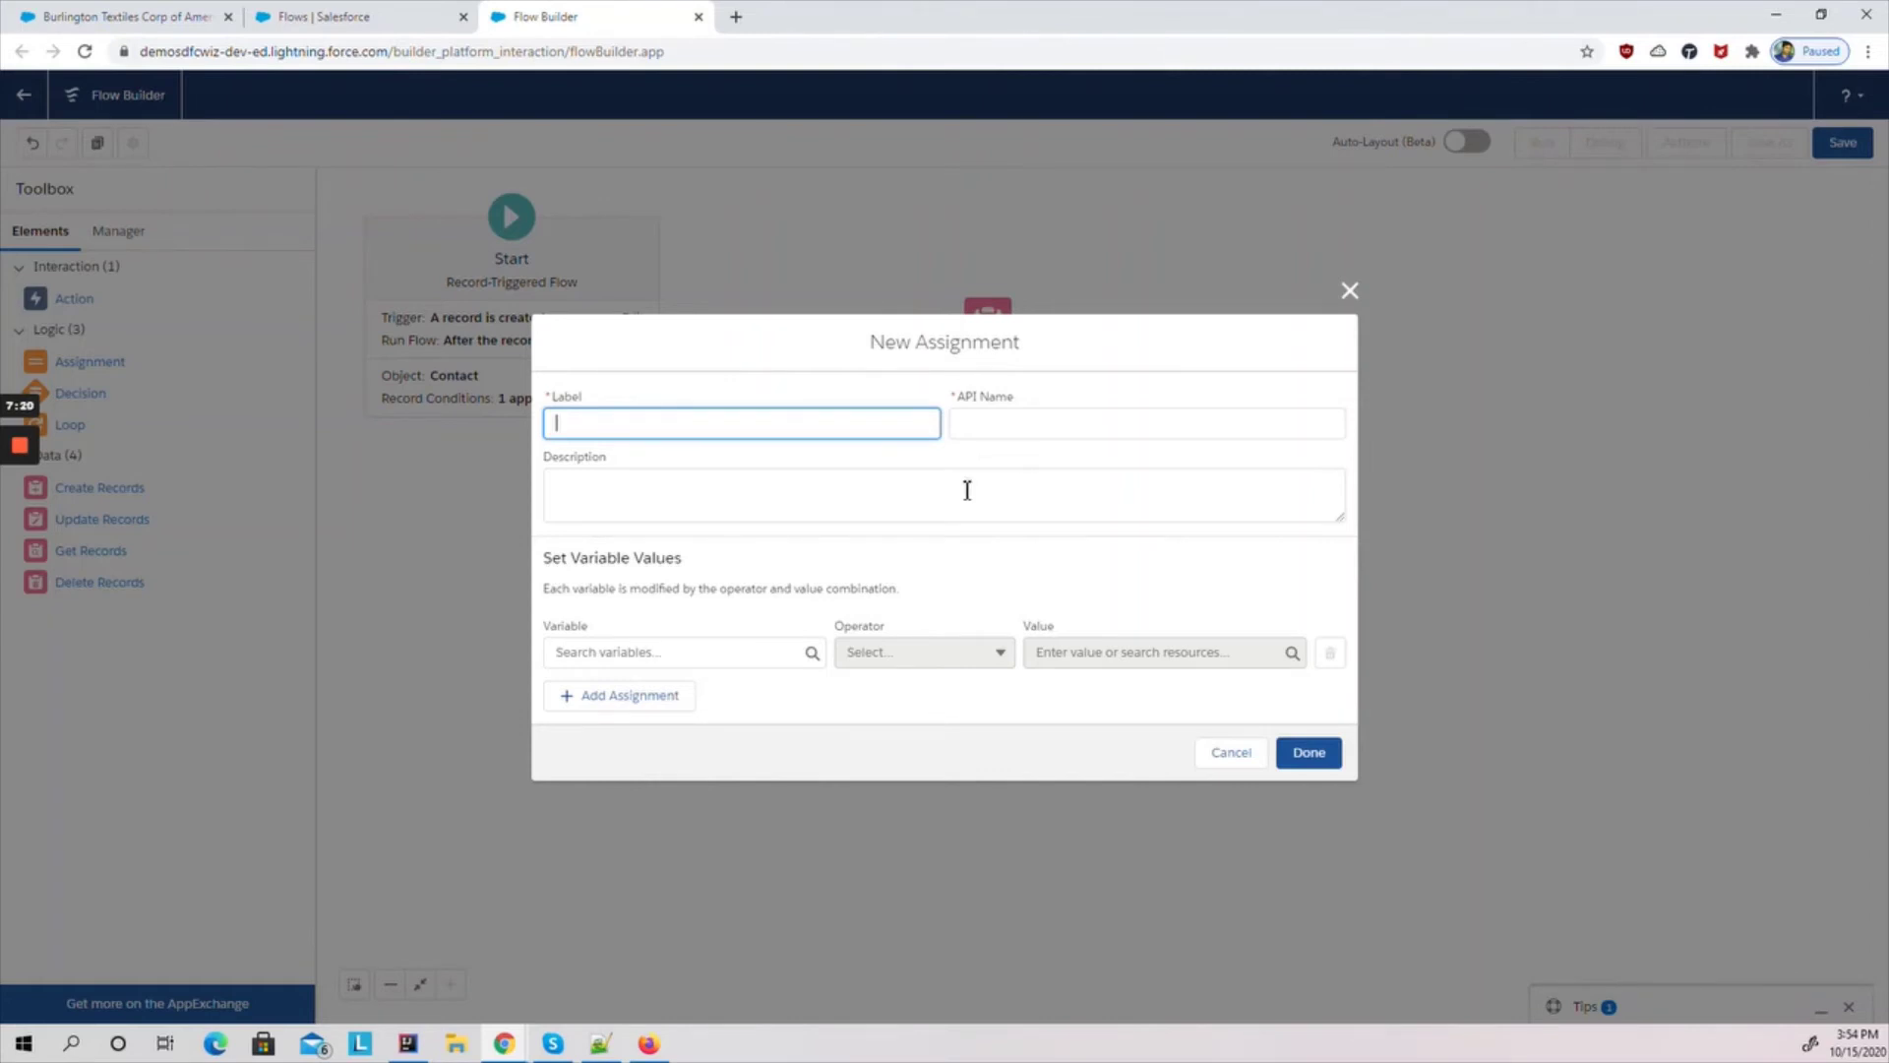
click(658, 652)
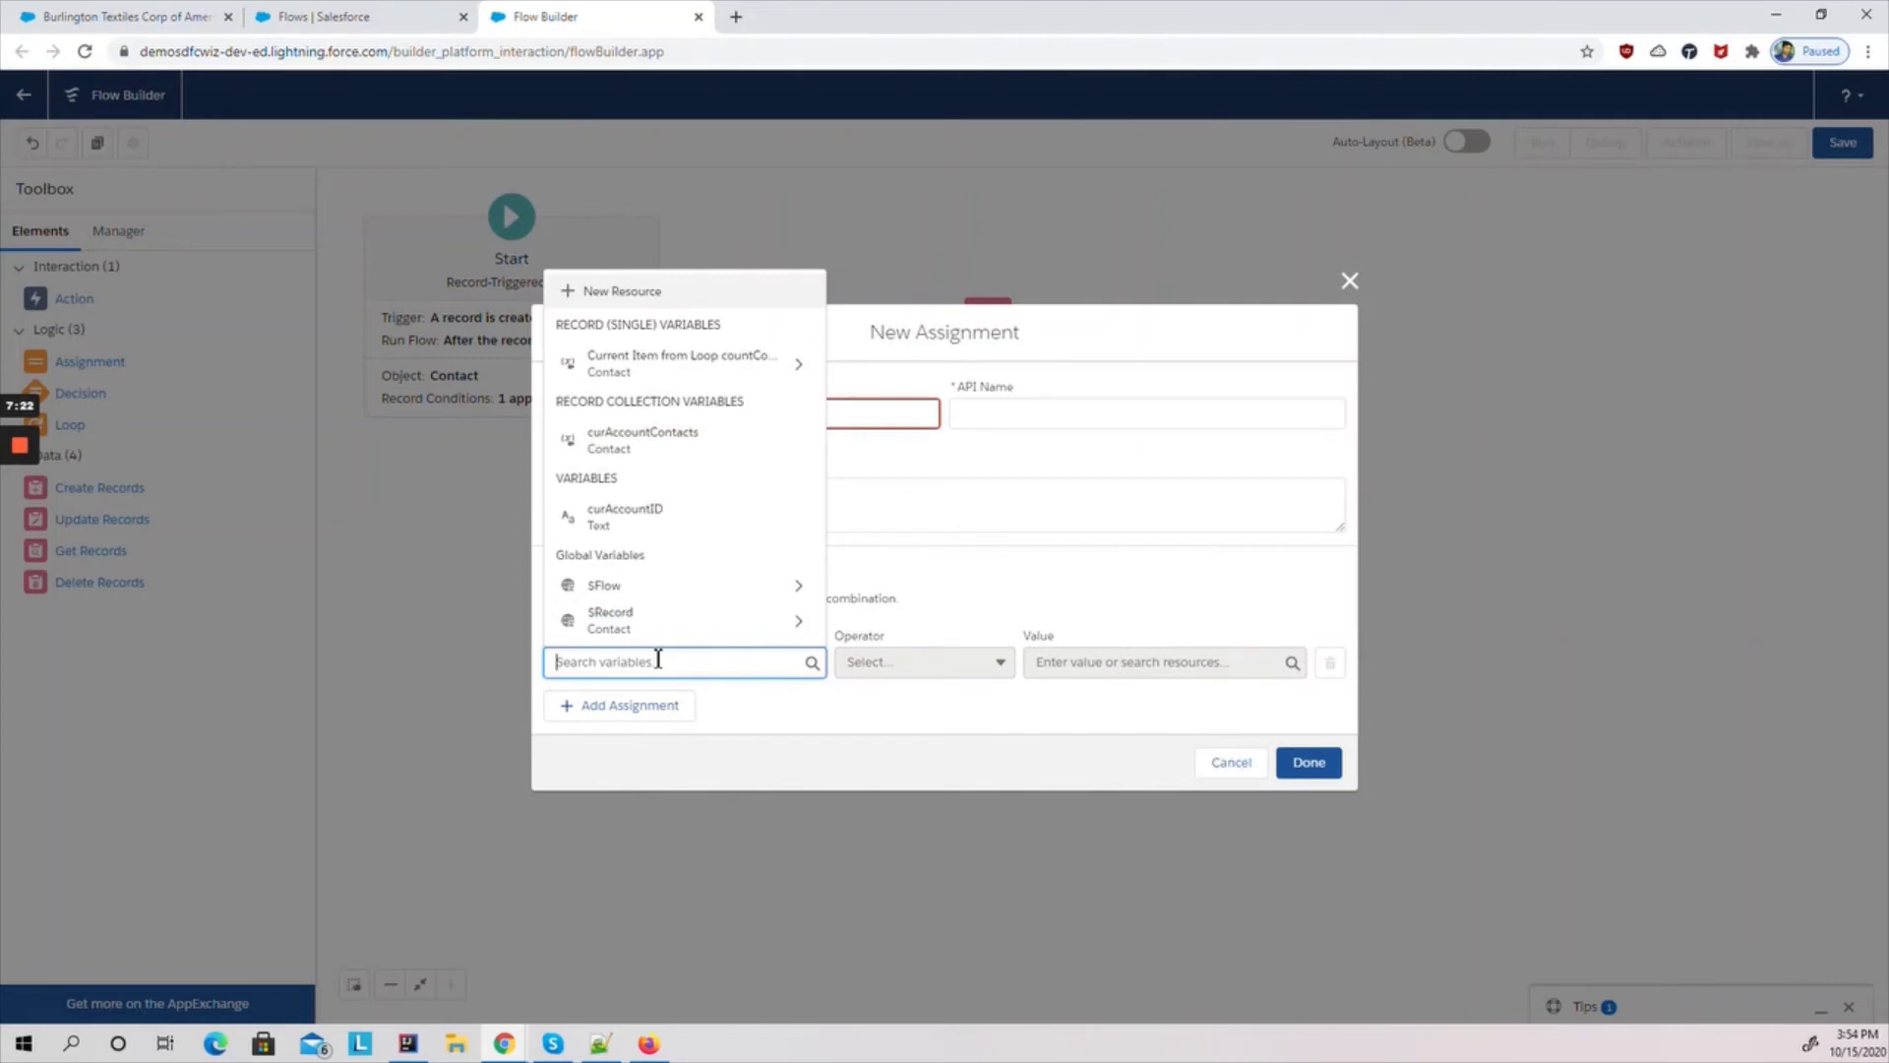
click(655, 295)
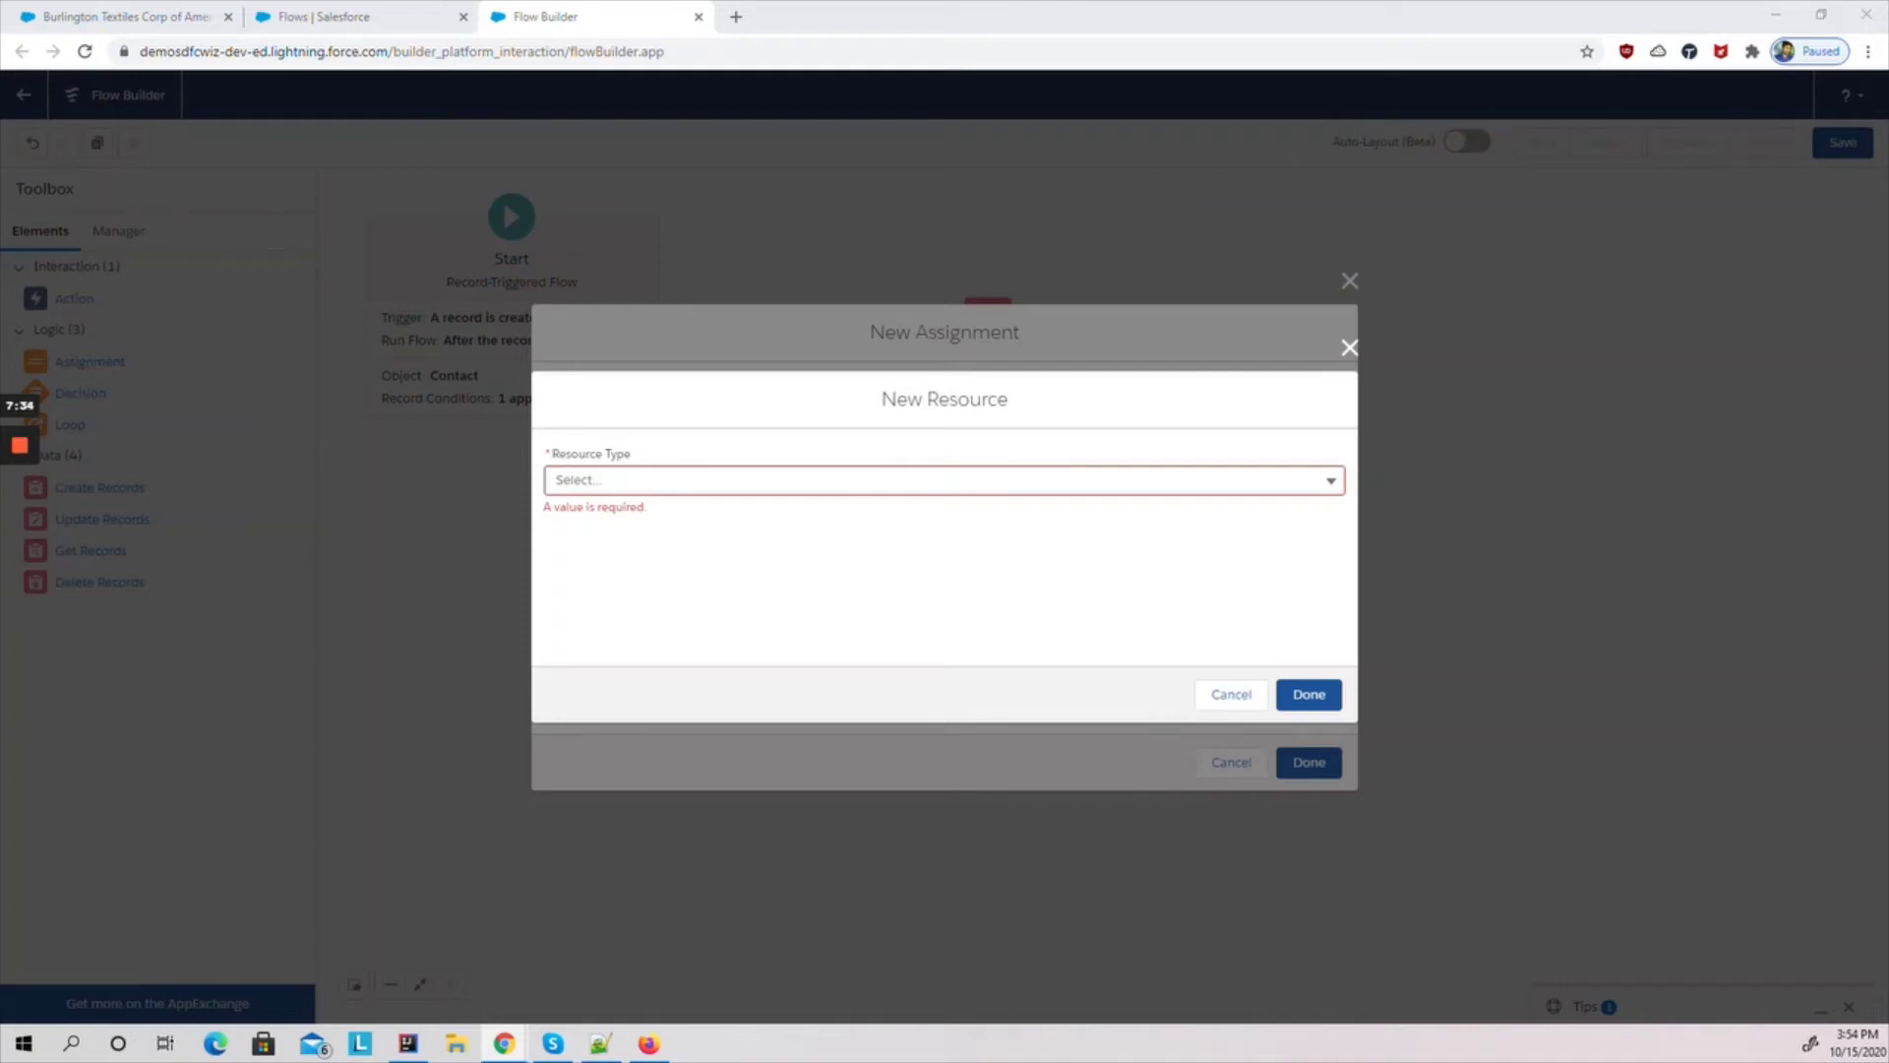
Make the new resource a Variable named totalContactCount
click(102, 624)
click(590, 480)
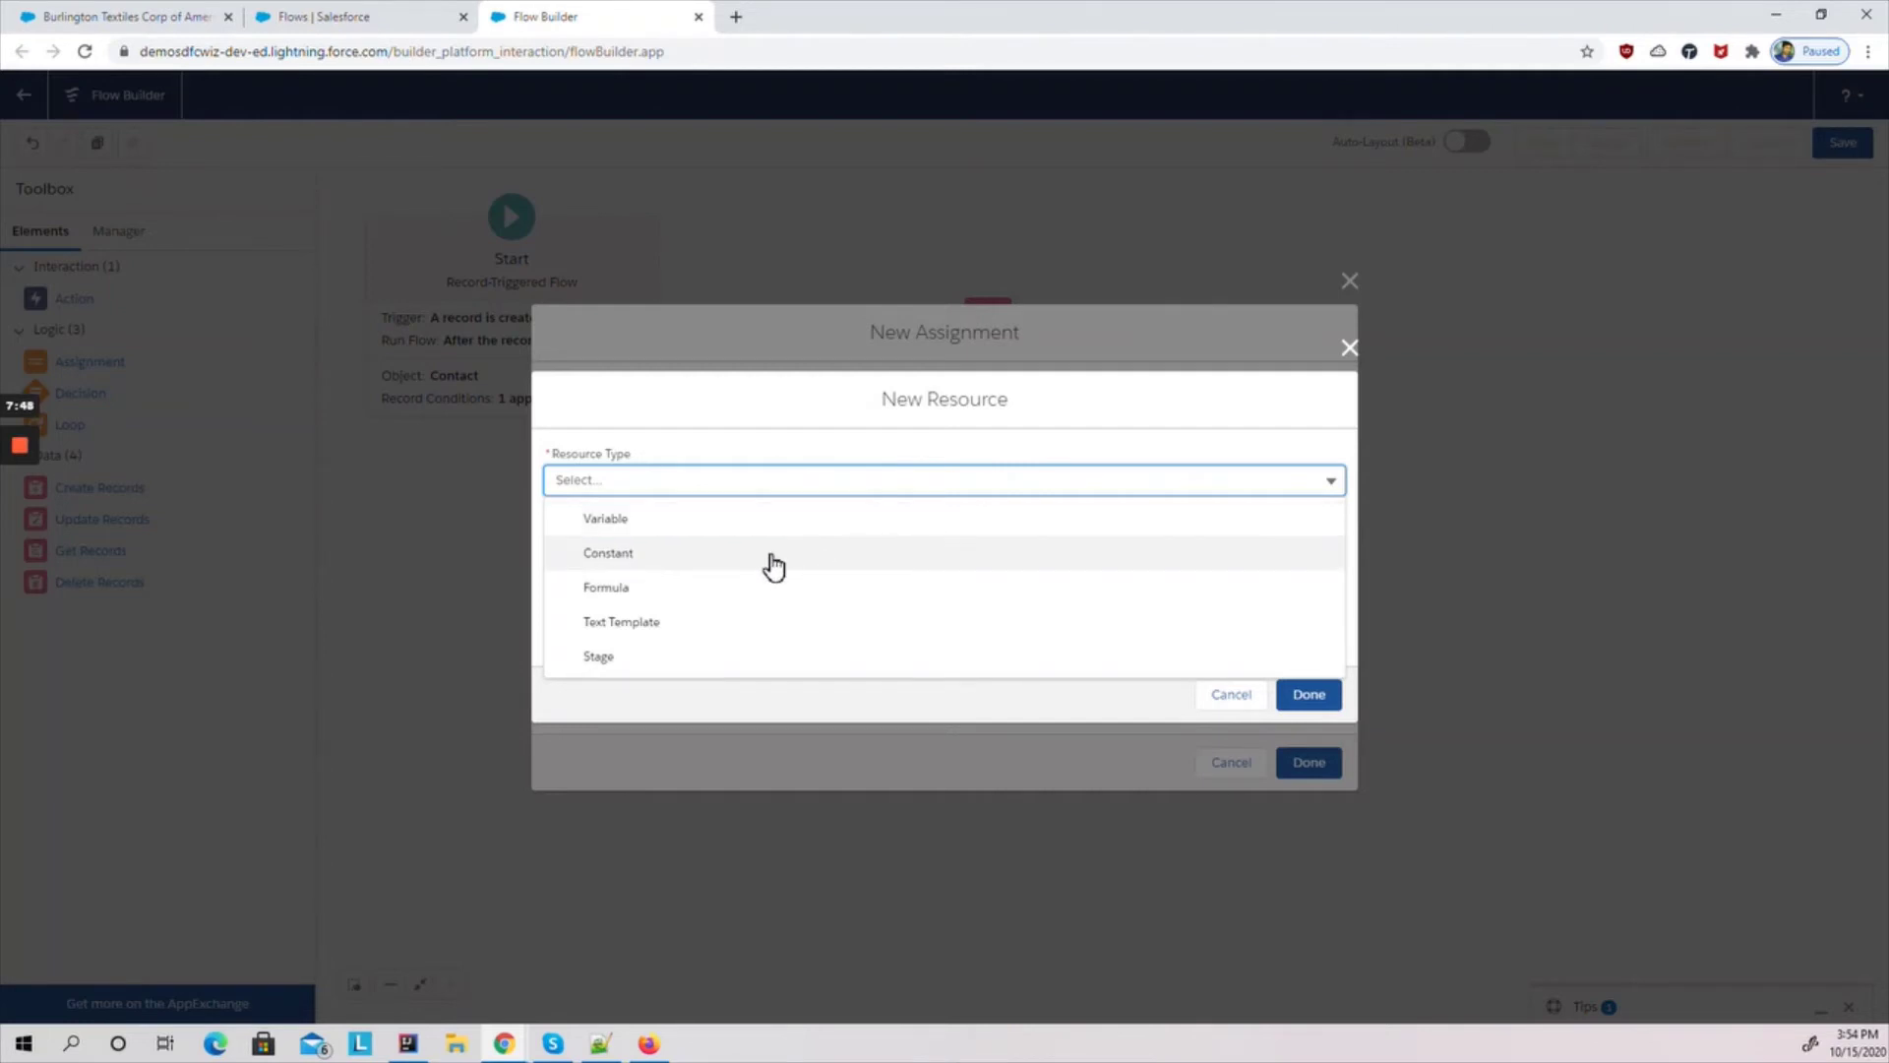
click(630, 519)
click(611, 515)
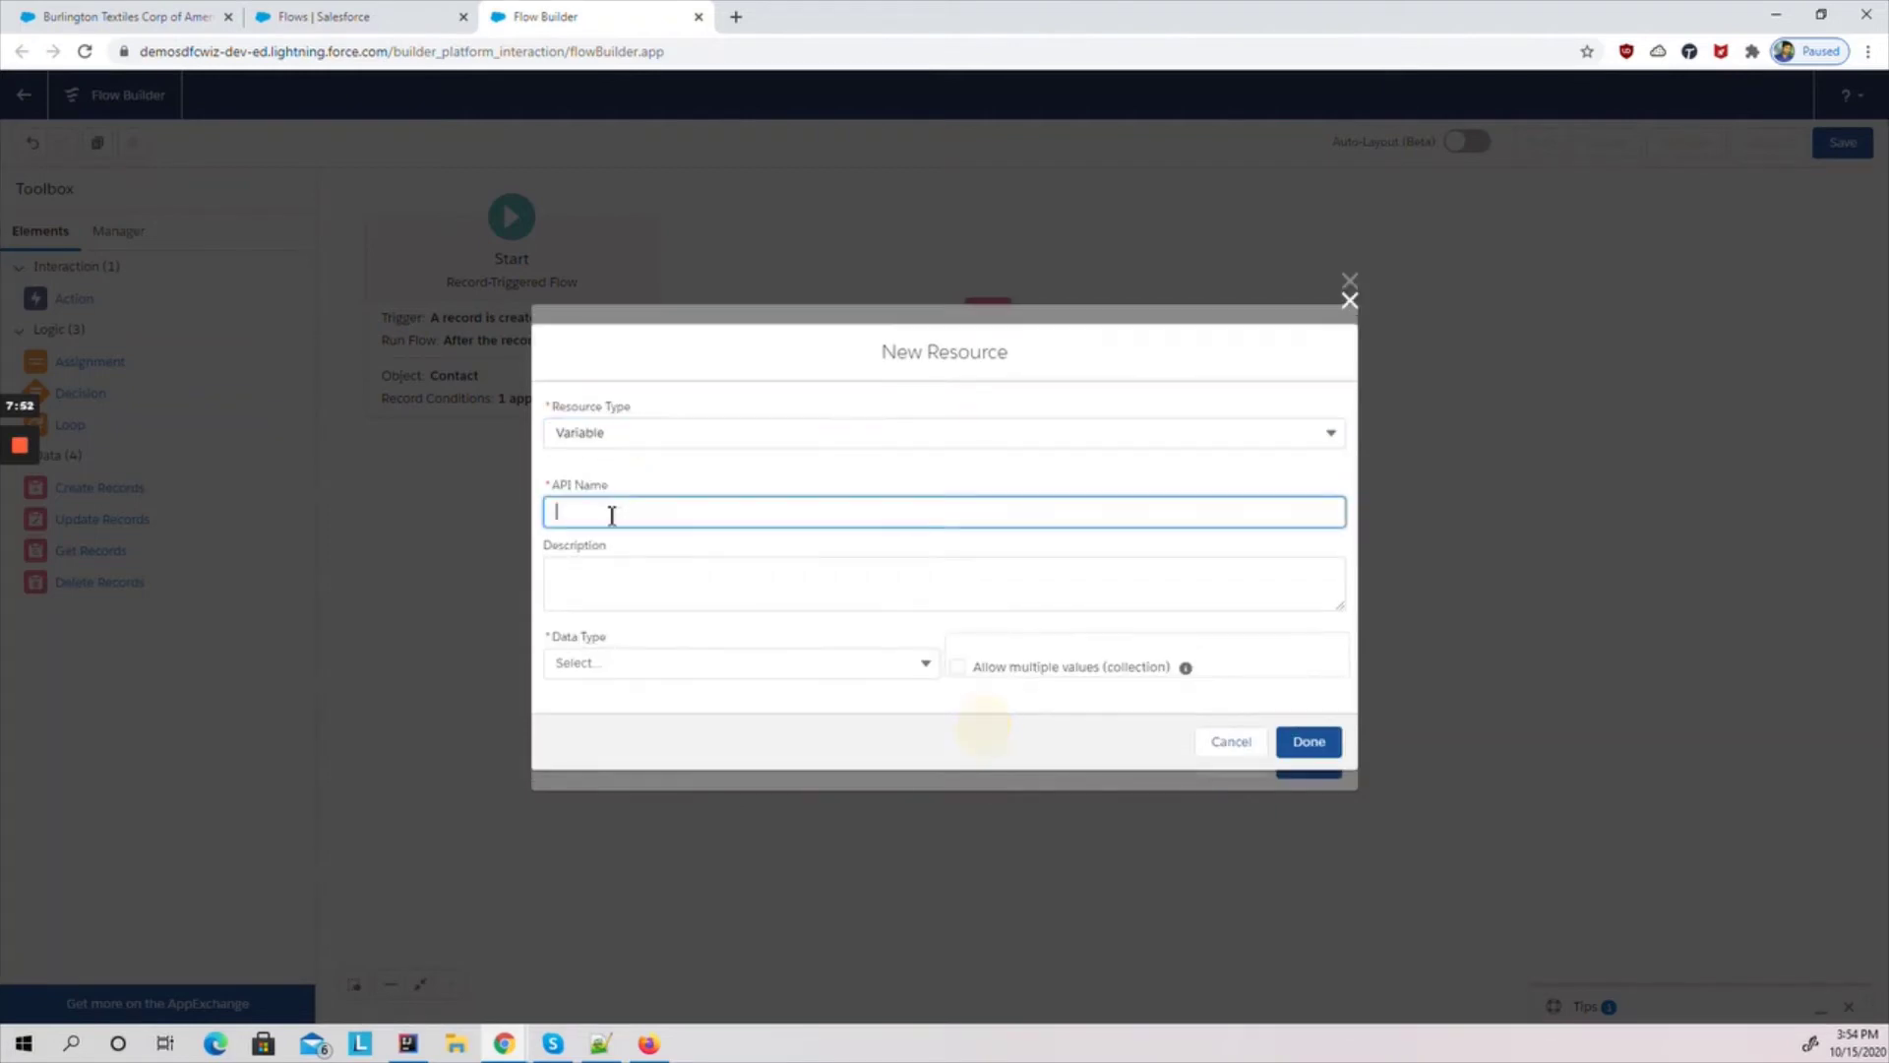
text(totalCount)
key(BackSpace)
key(BackSpace)
key(BackSpace)
key(BackSpace)
key(BackSpace)
text(ContactCount)
Give totalContactCount data type Number with 0 decimal places and finish it
click(571, 662)
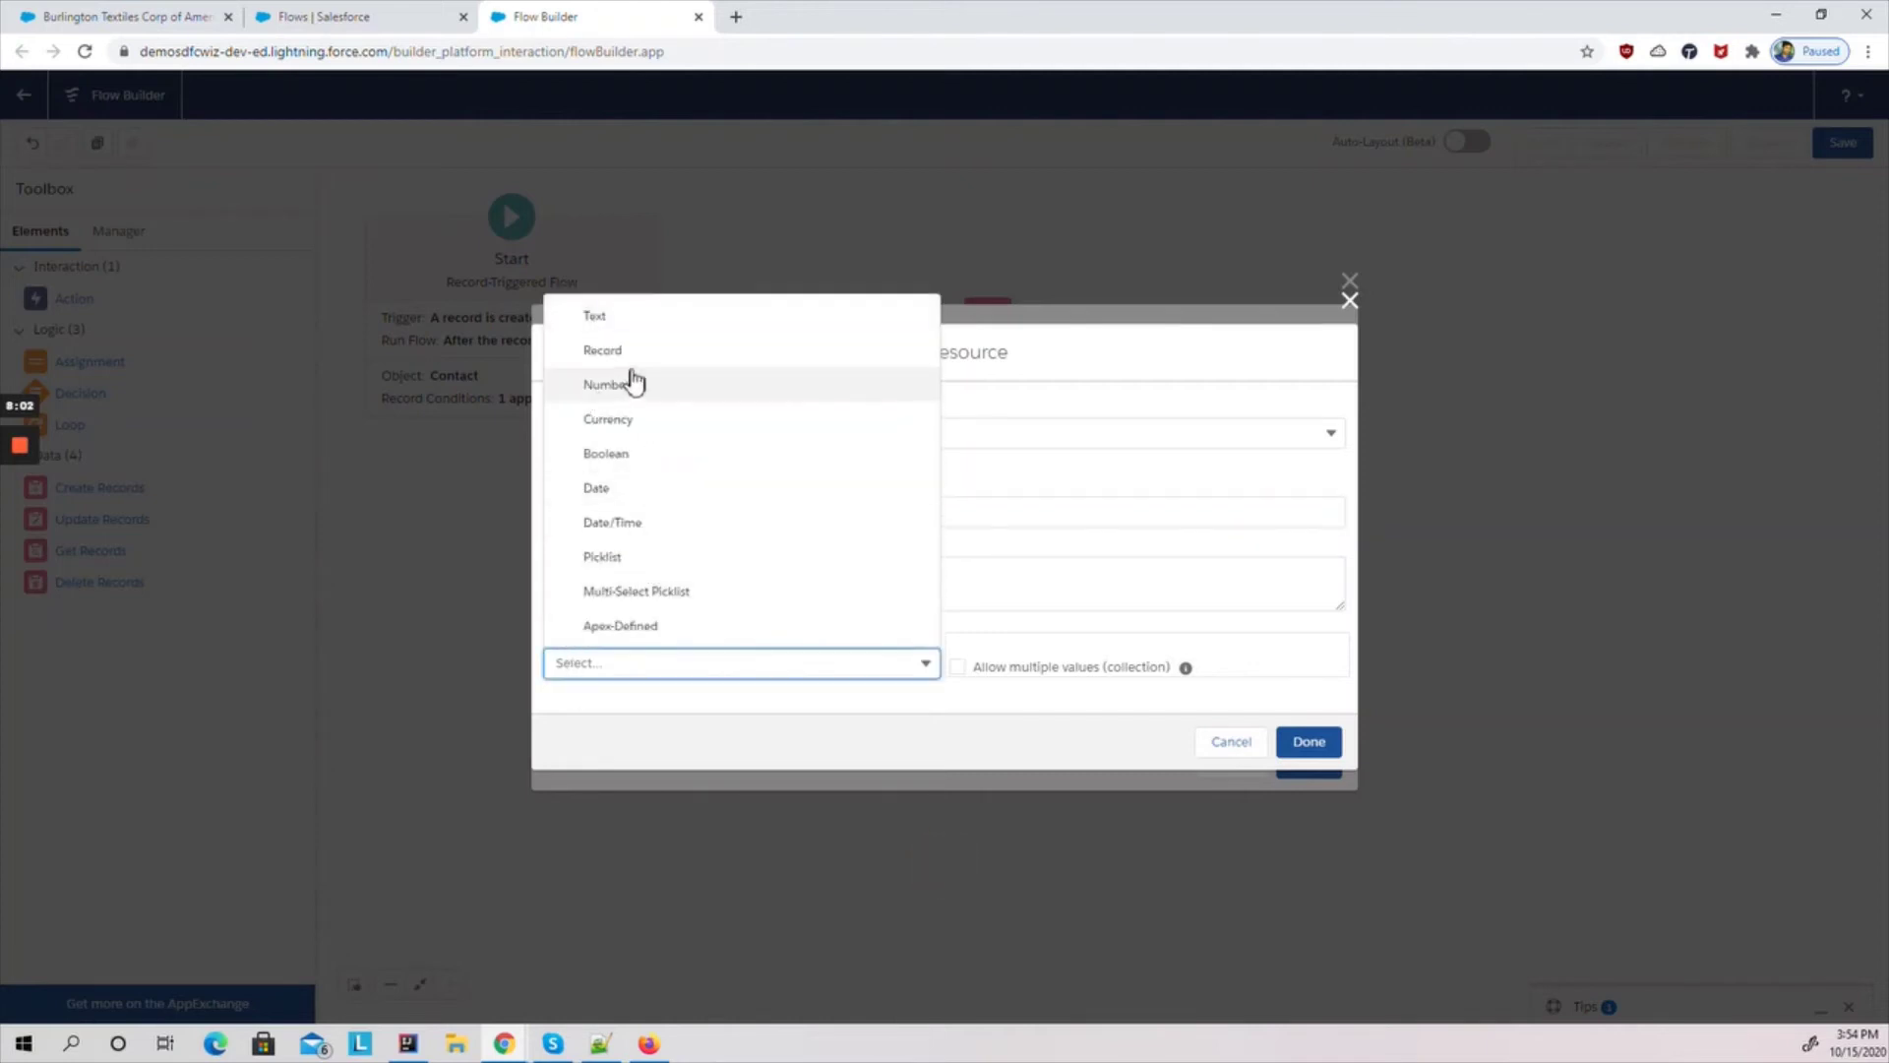
click(628, 384)
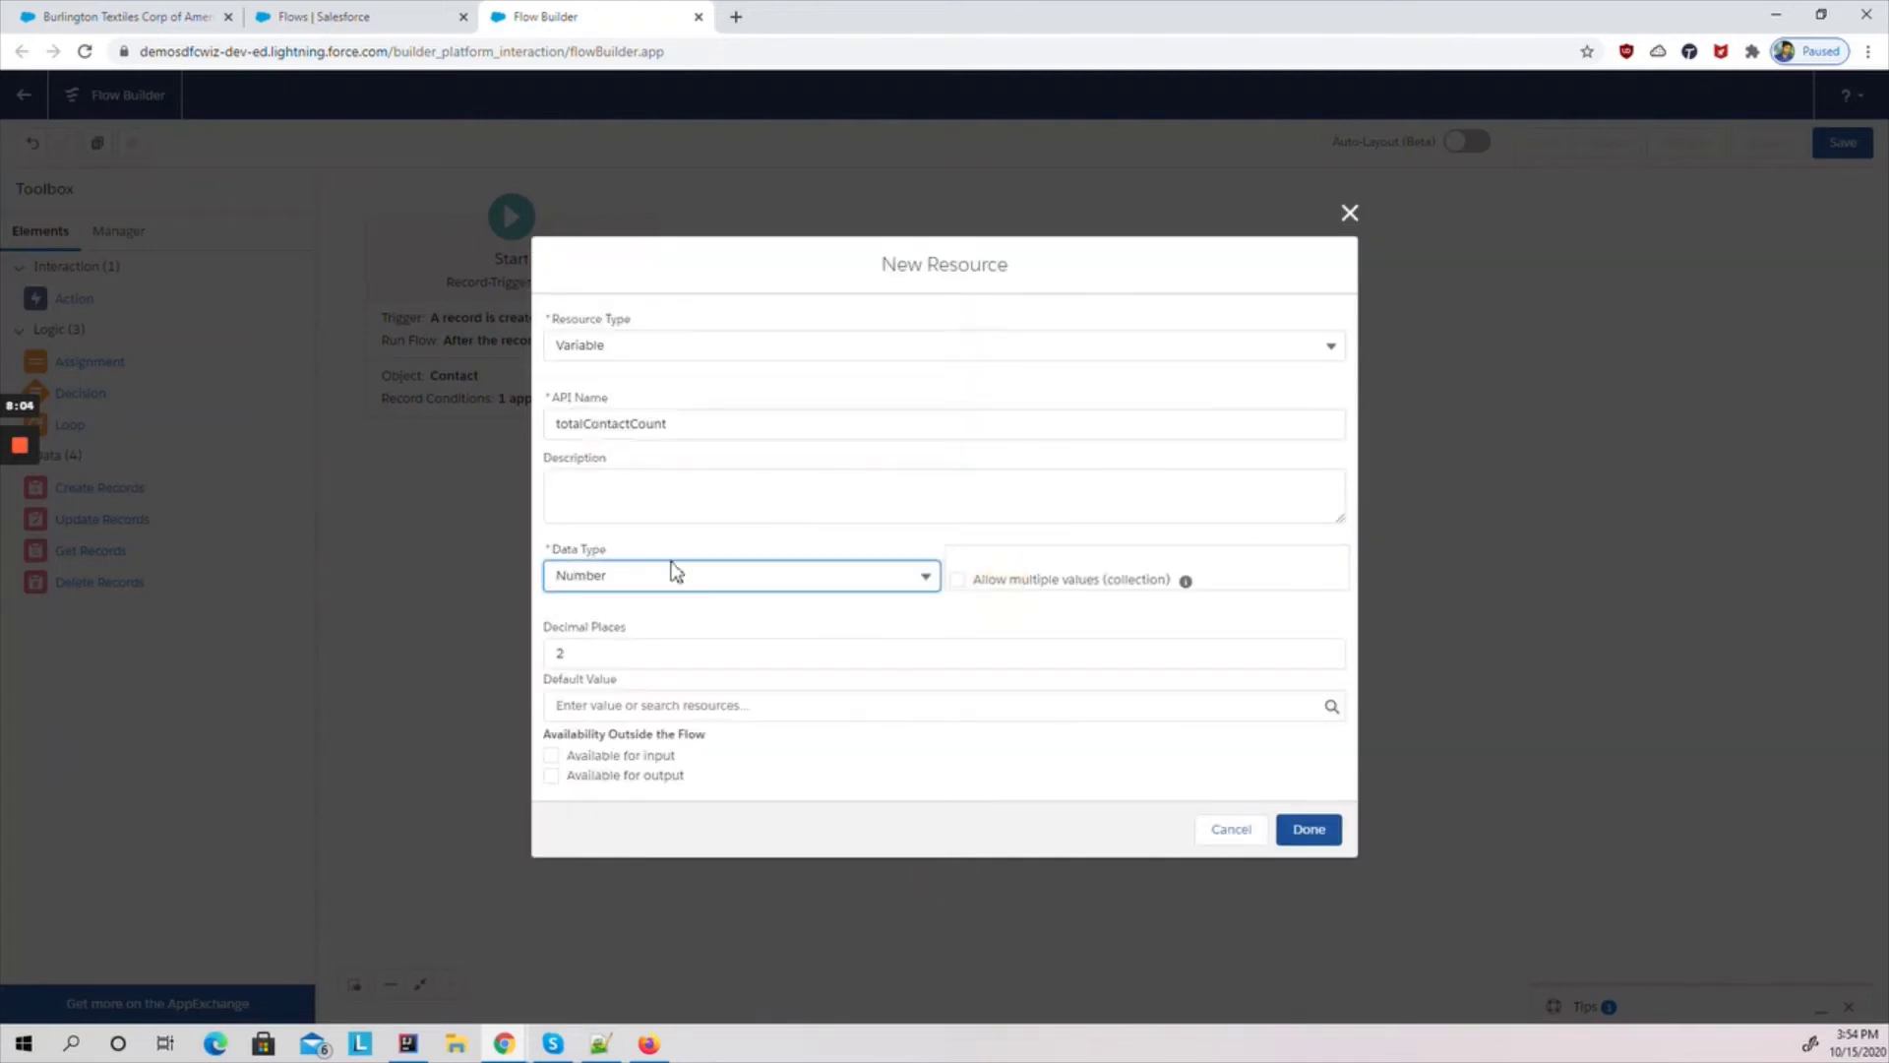
click(581, 650)
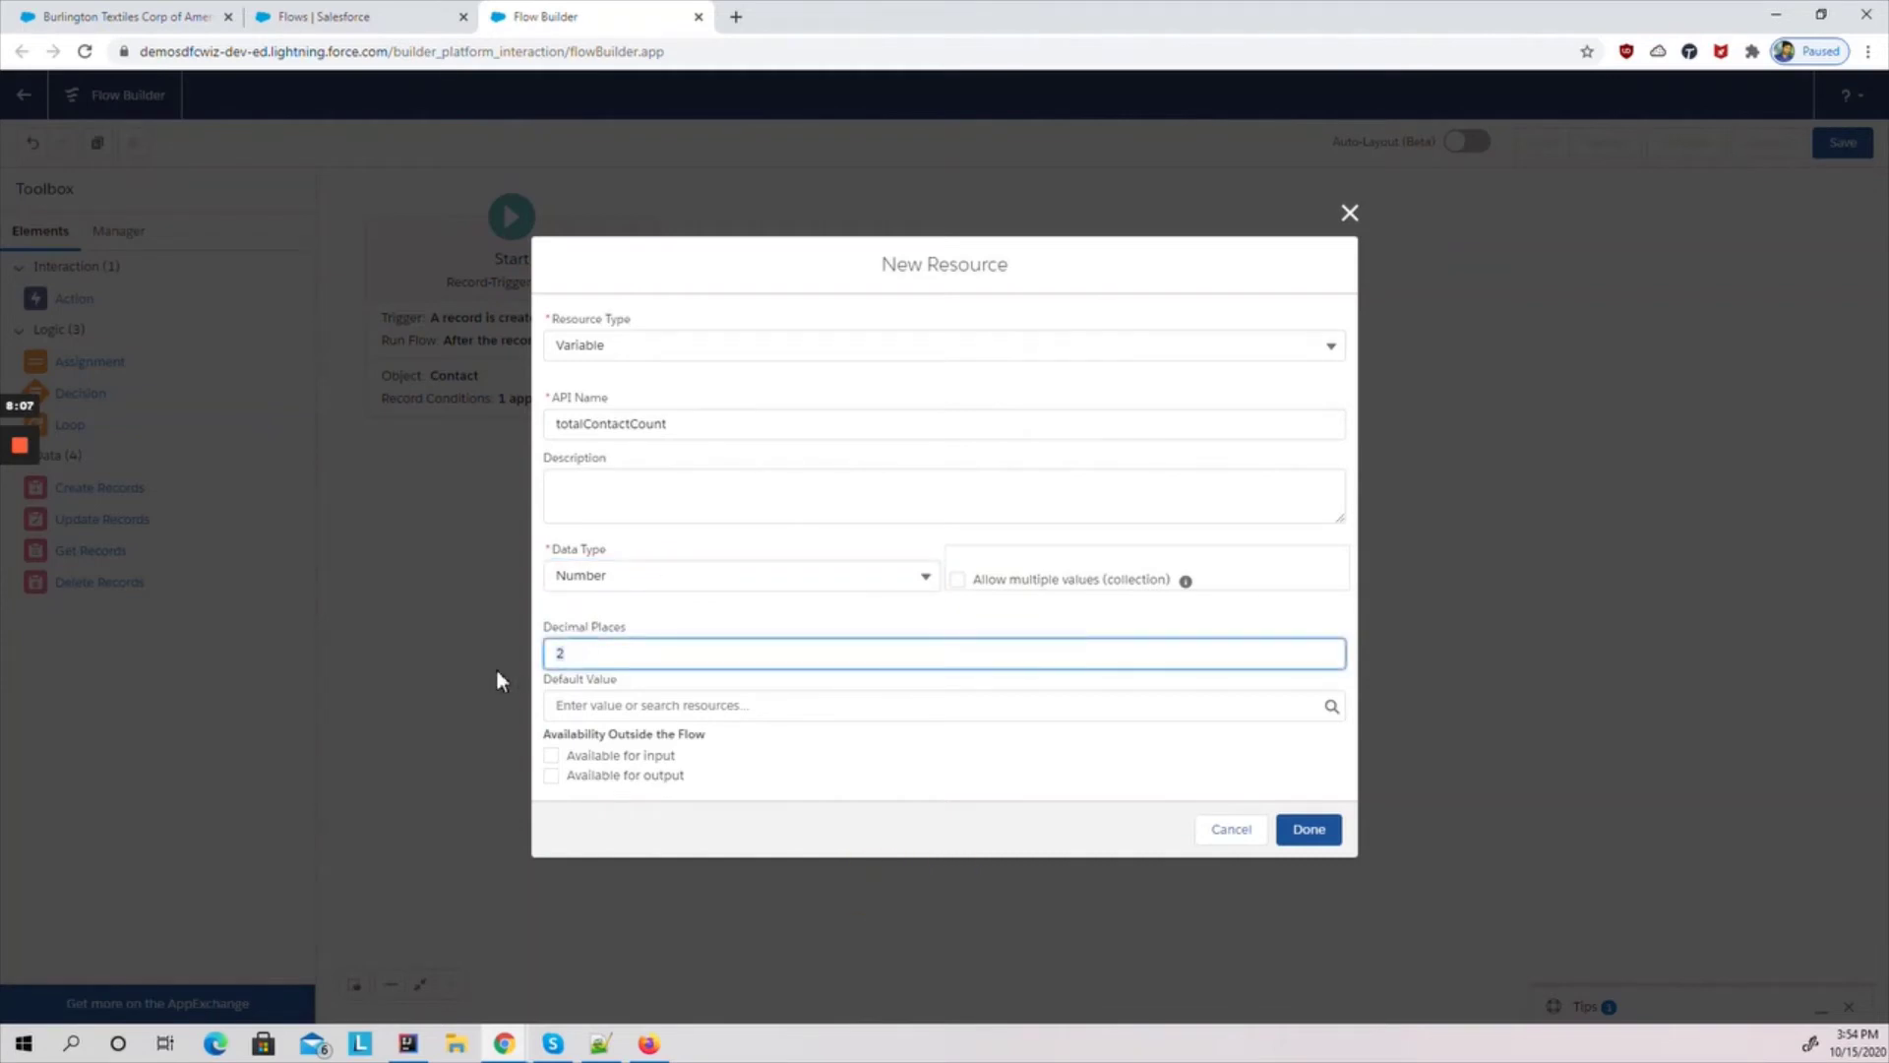
text(0)
click(649, 626)
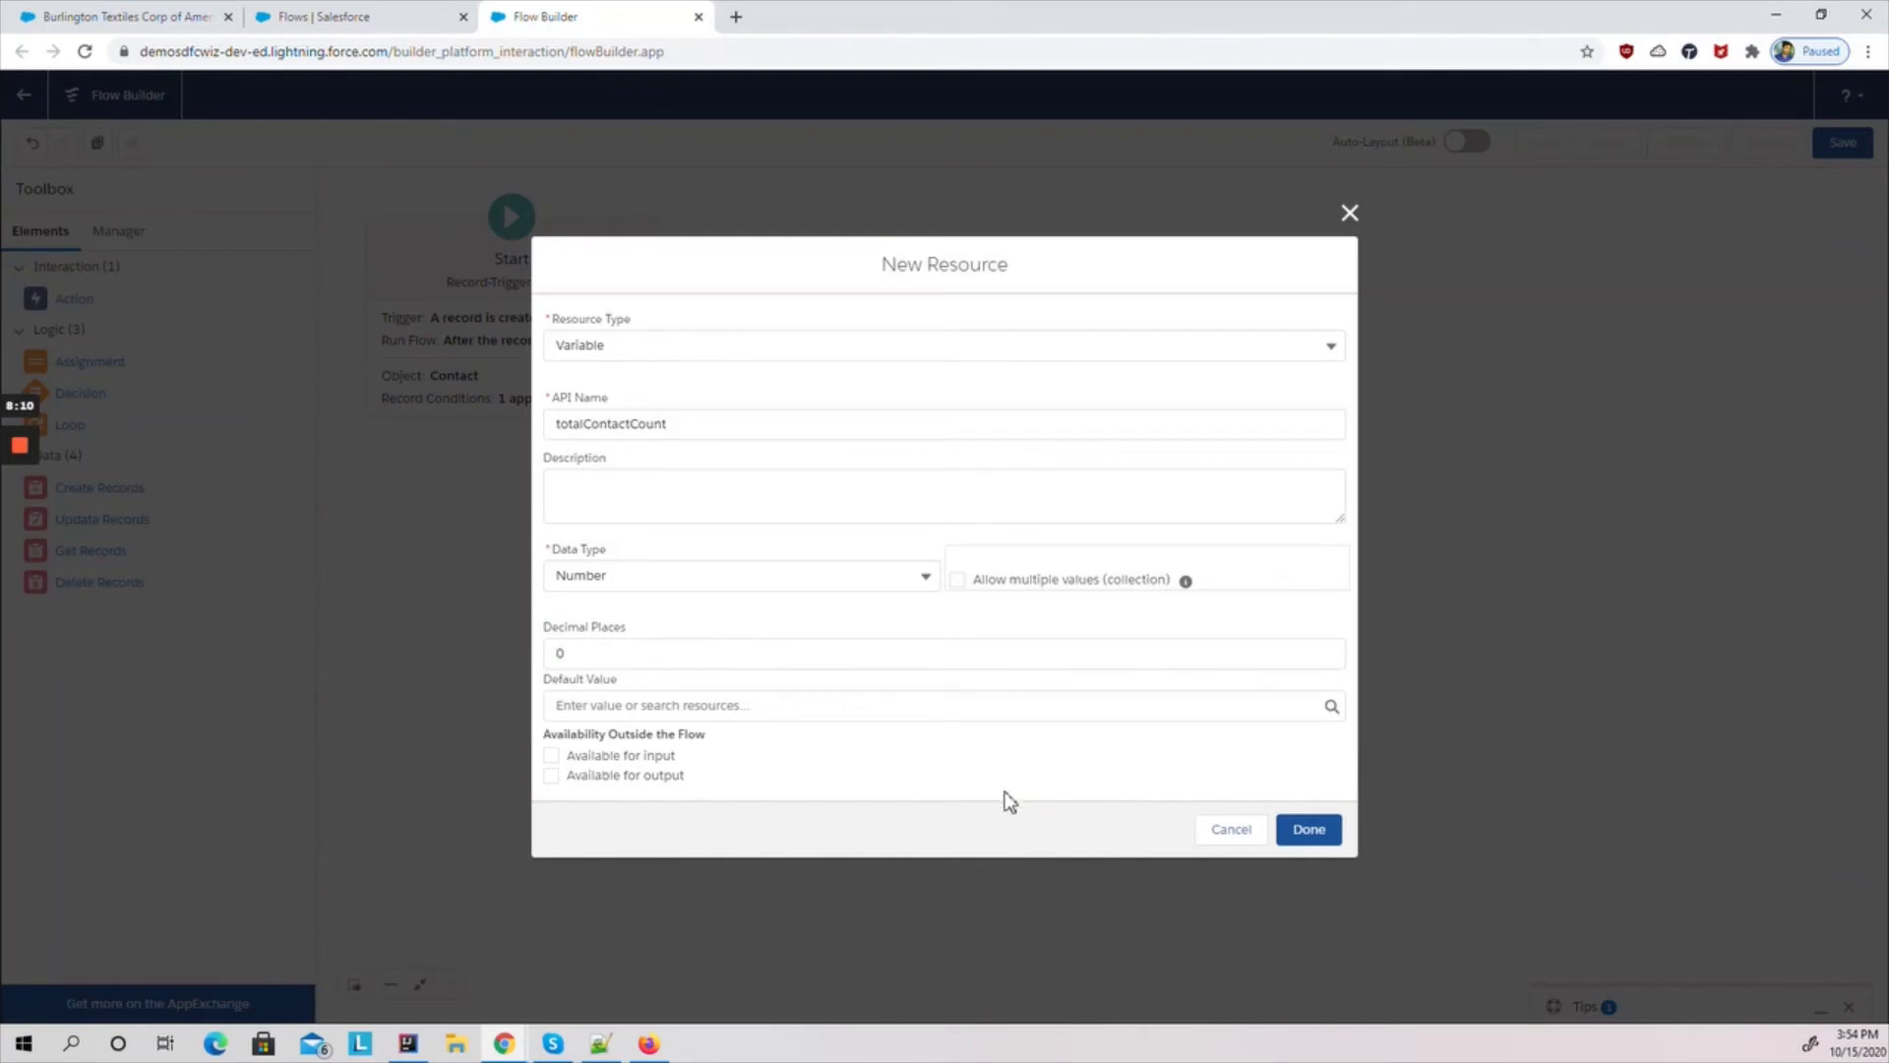
click(1293, 835)
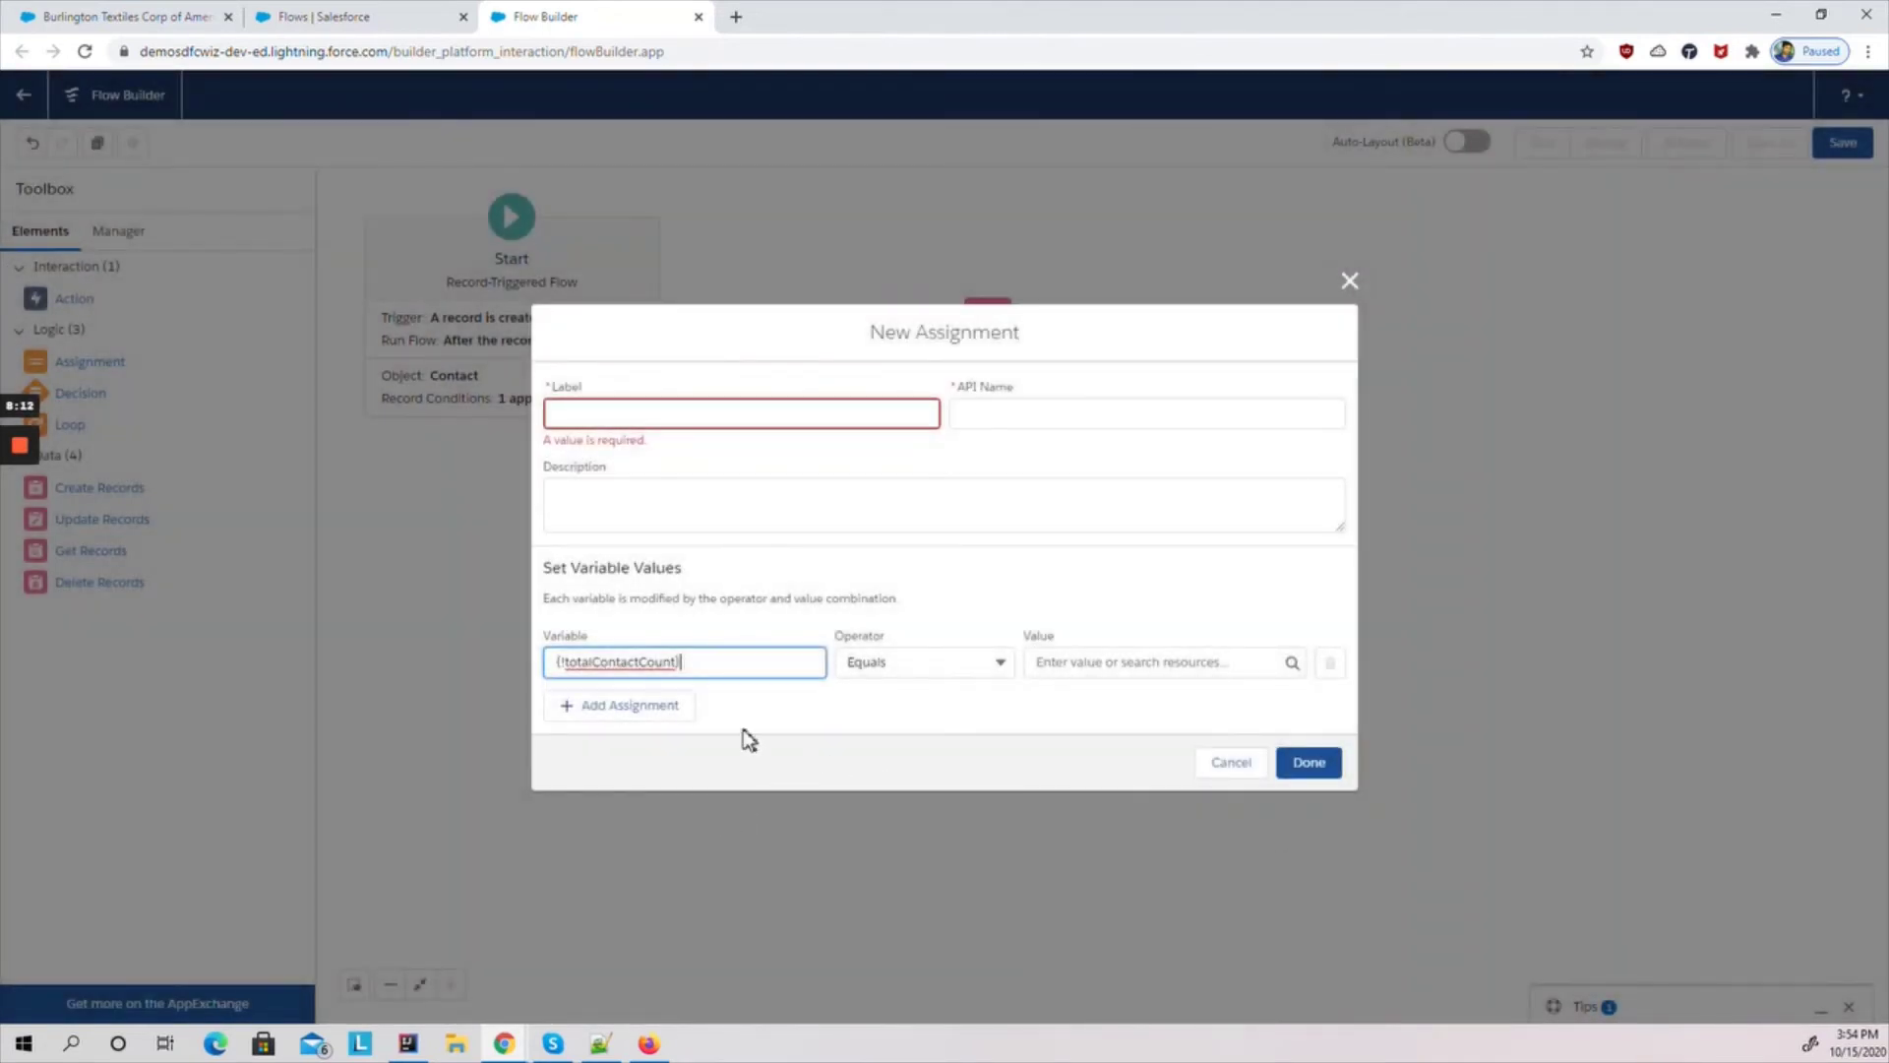
Set the assignment row to totalContactCount Equals Count {!curAccountContacts}
click(1160, 202)
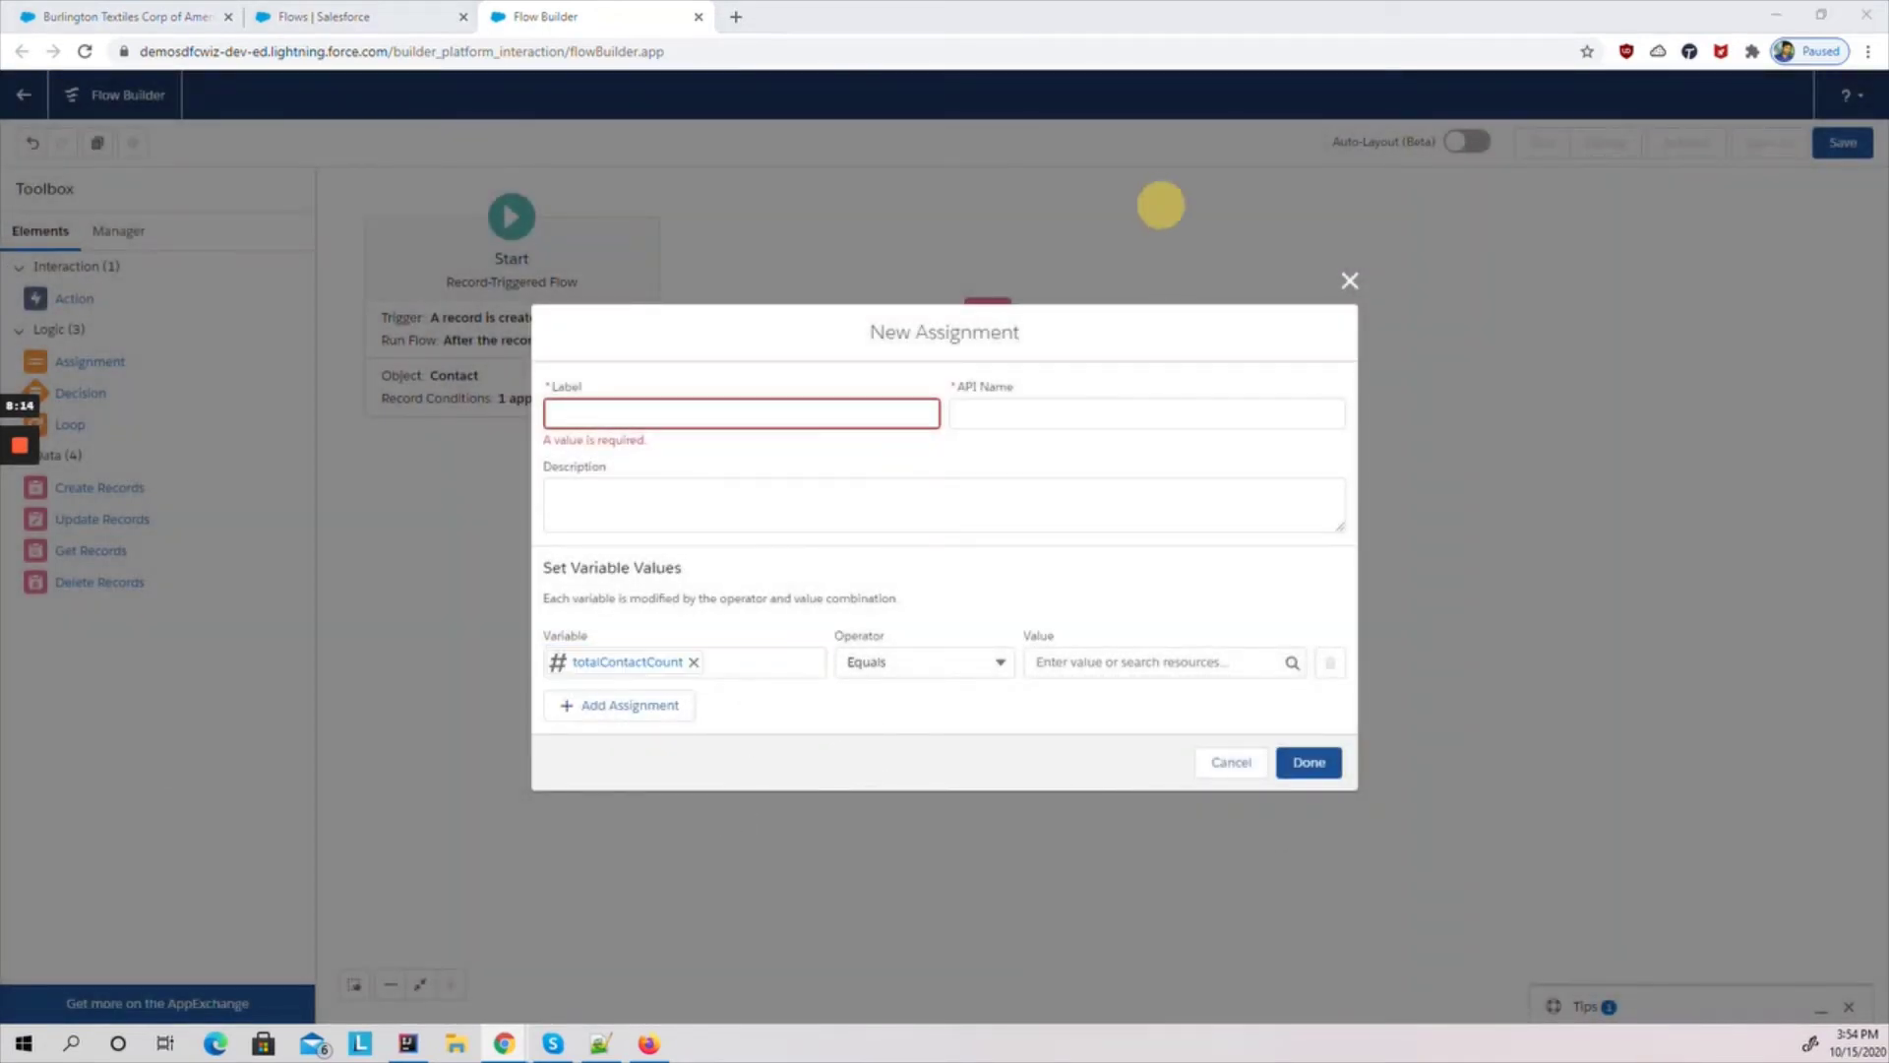
click(1198, 602)
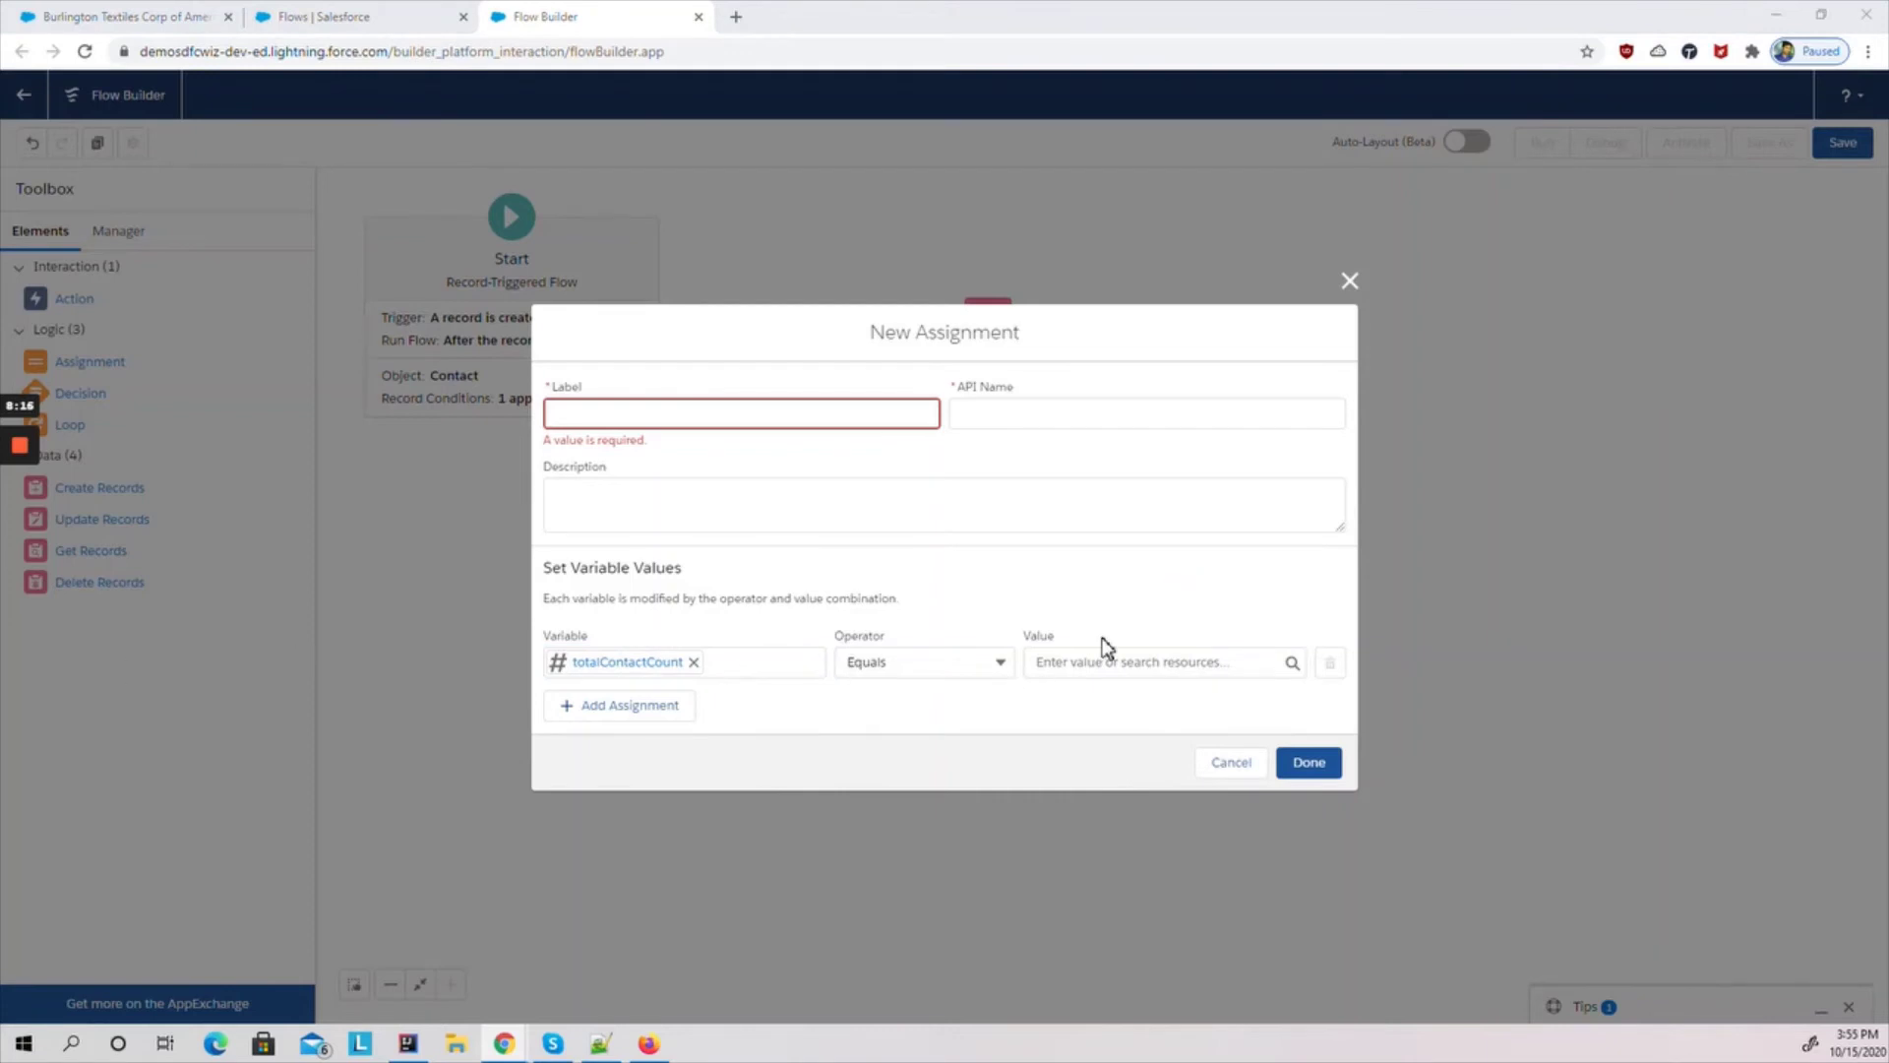
click(923, 662)
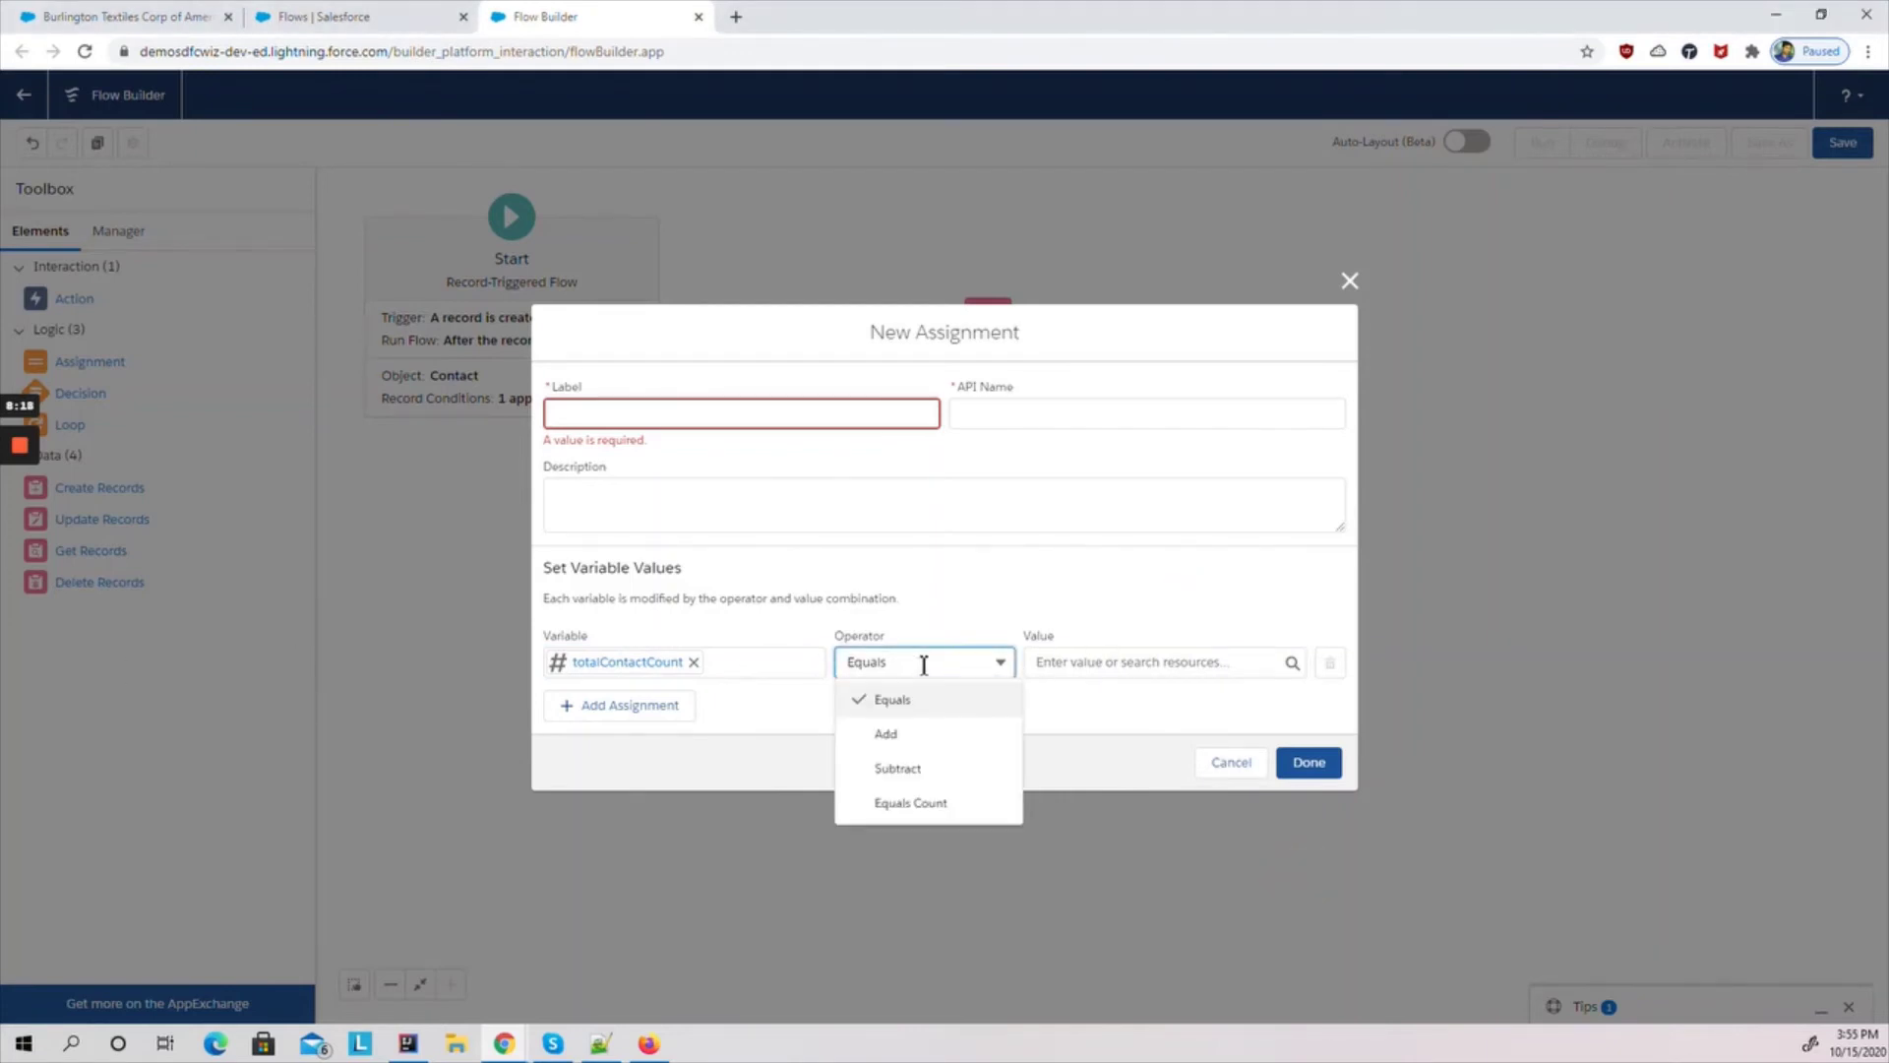
click(923, 801)
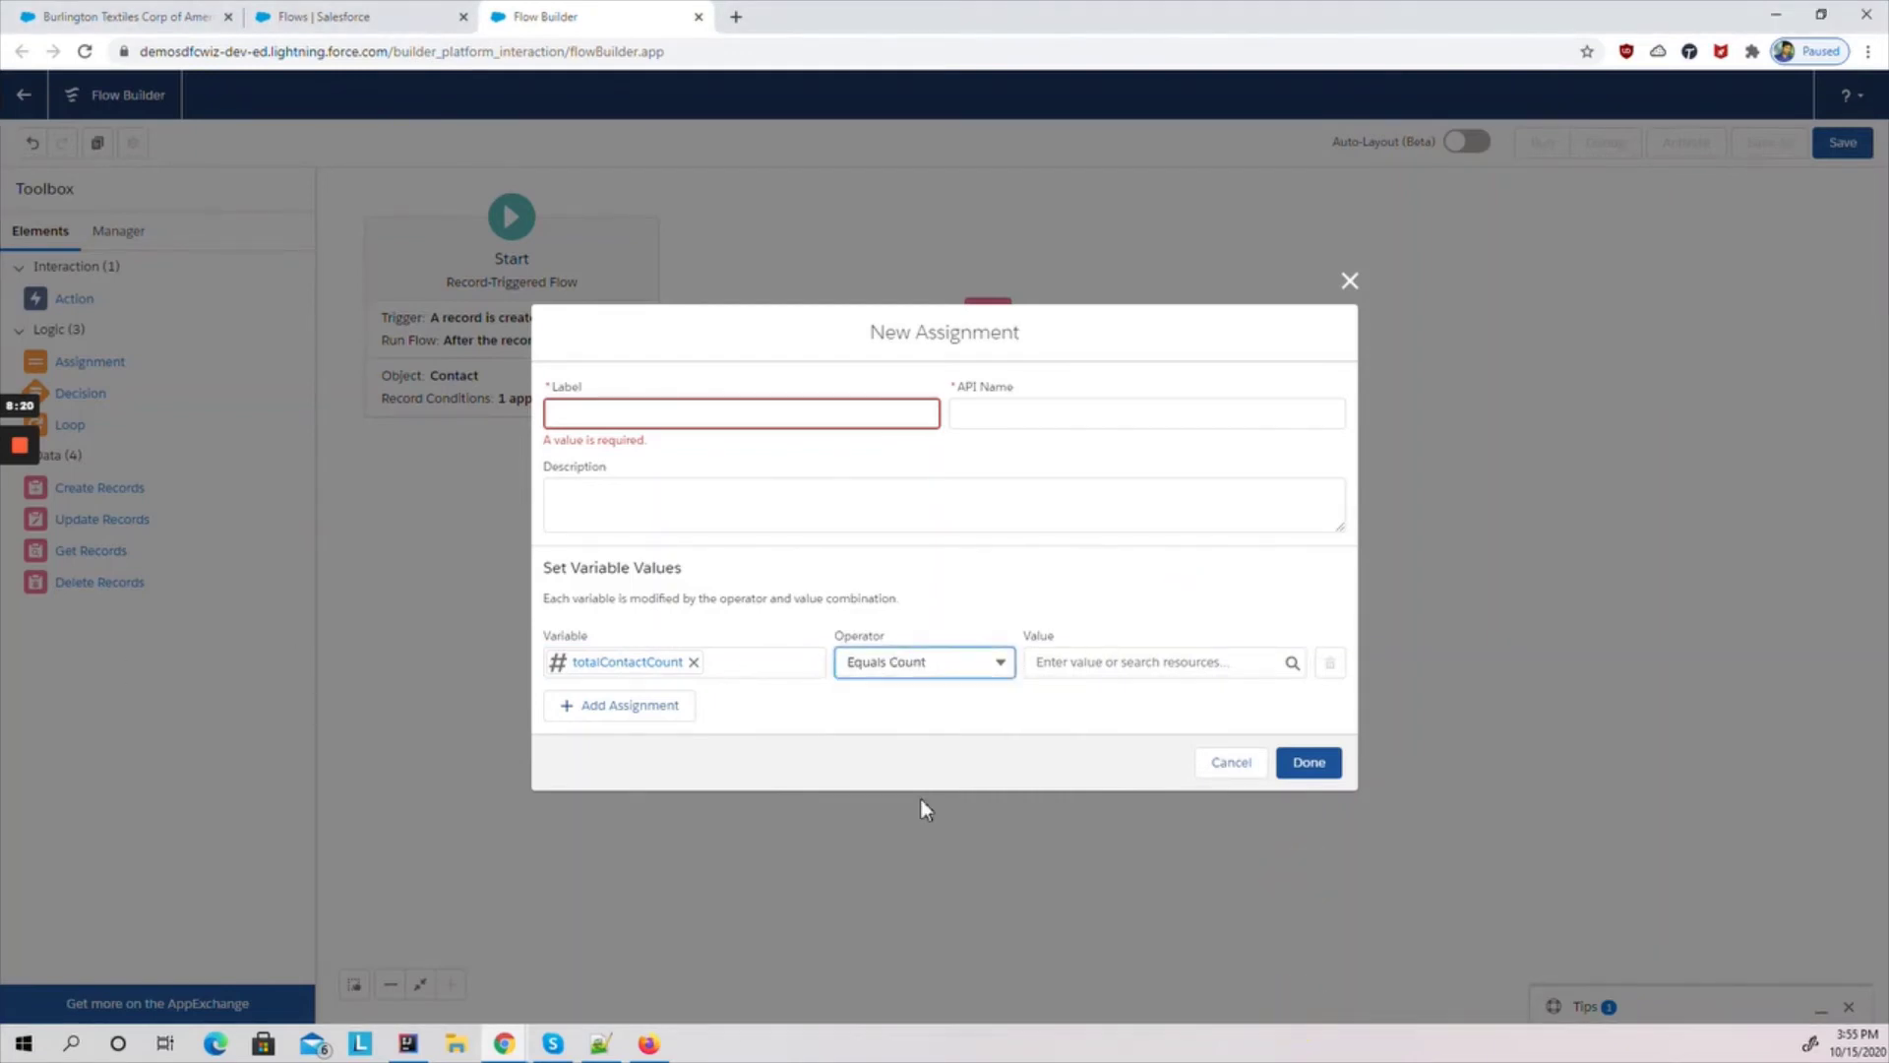
click(1106, 667)
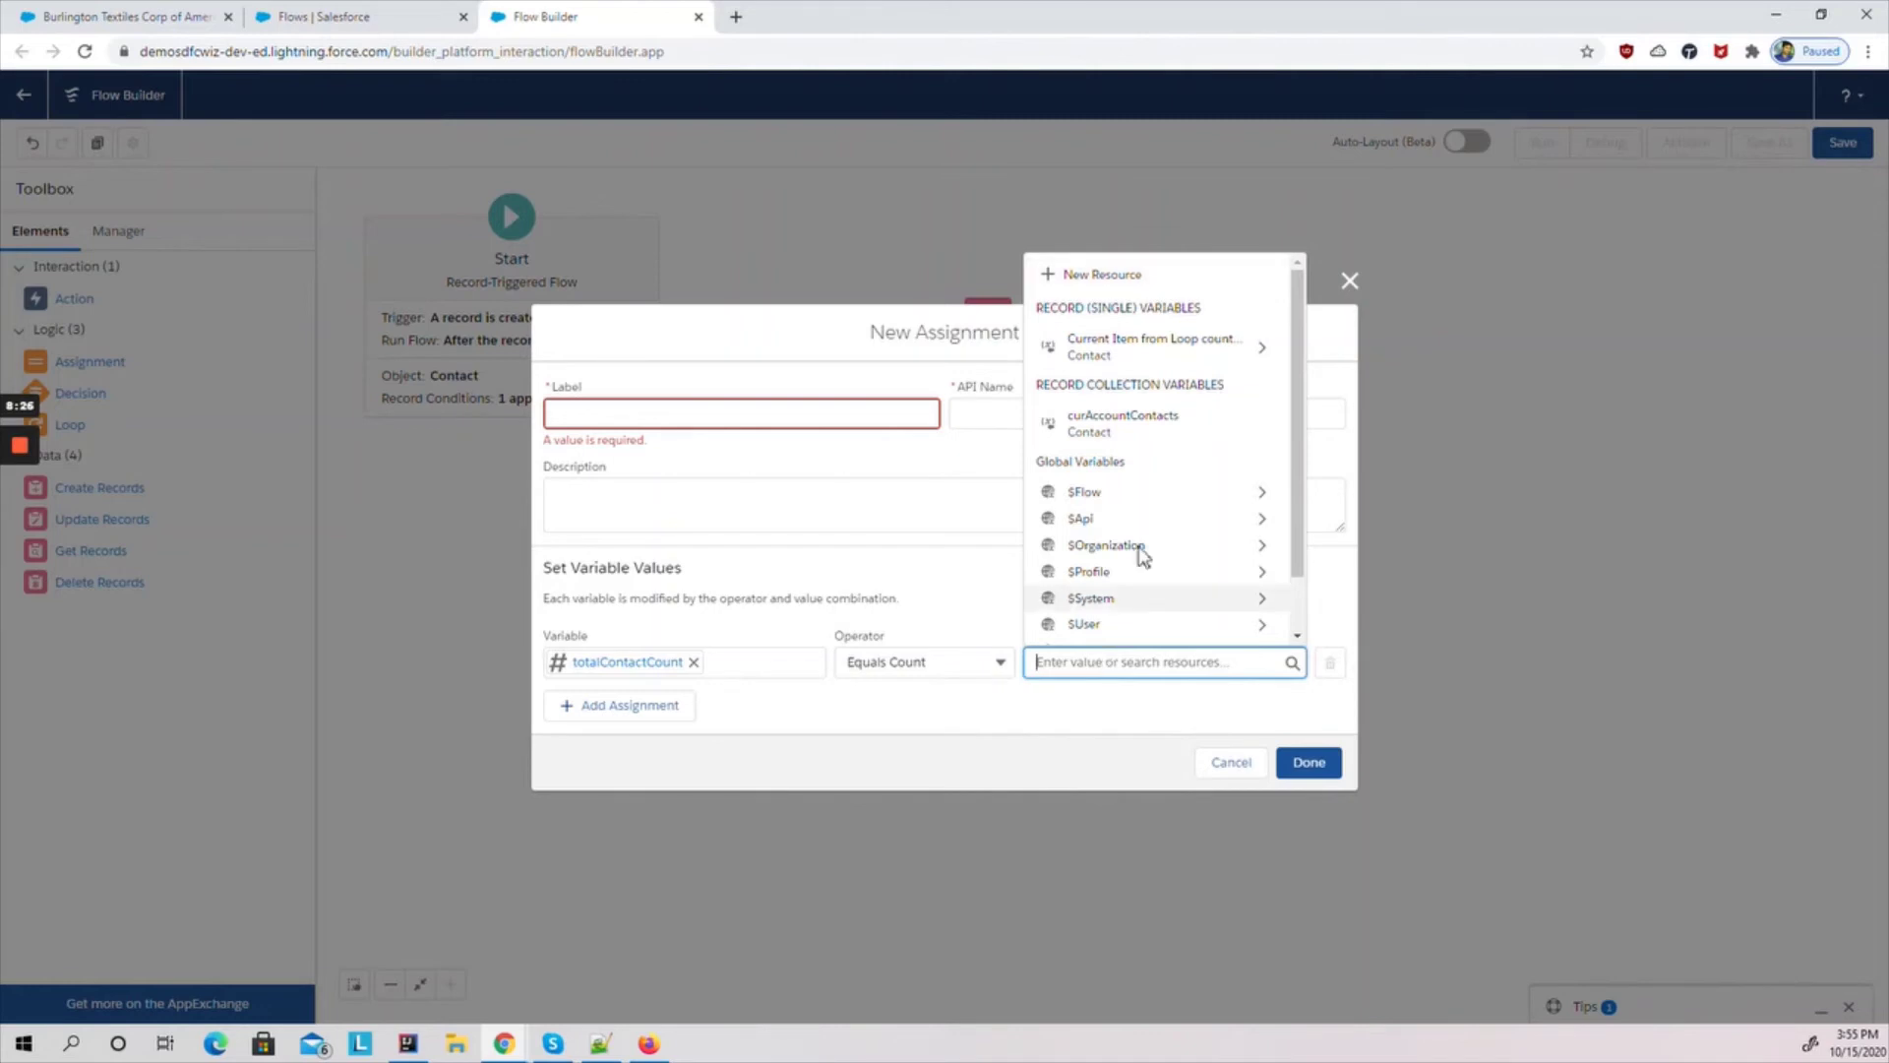
click(1128, 423)
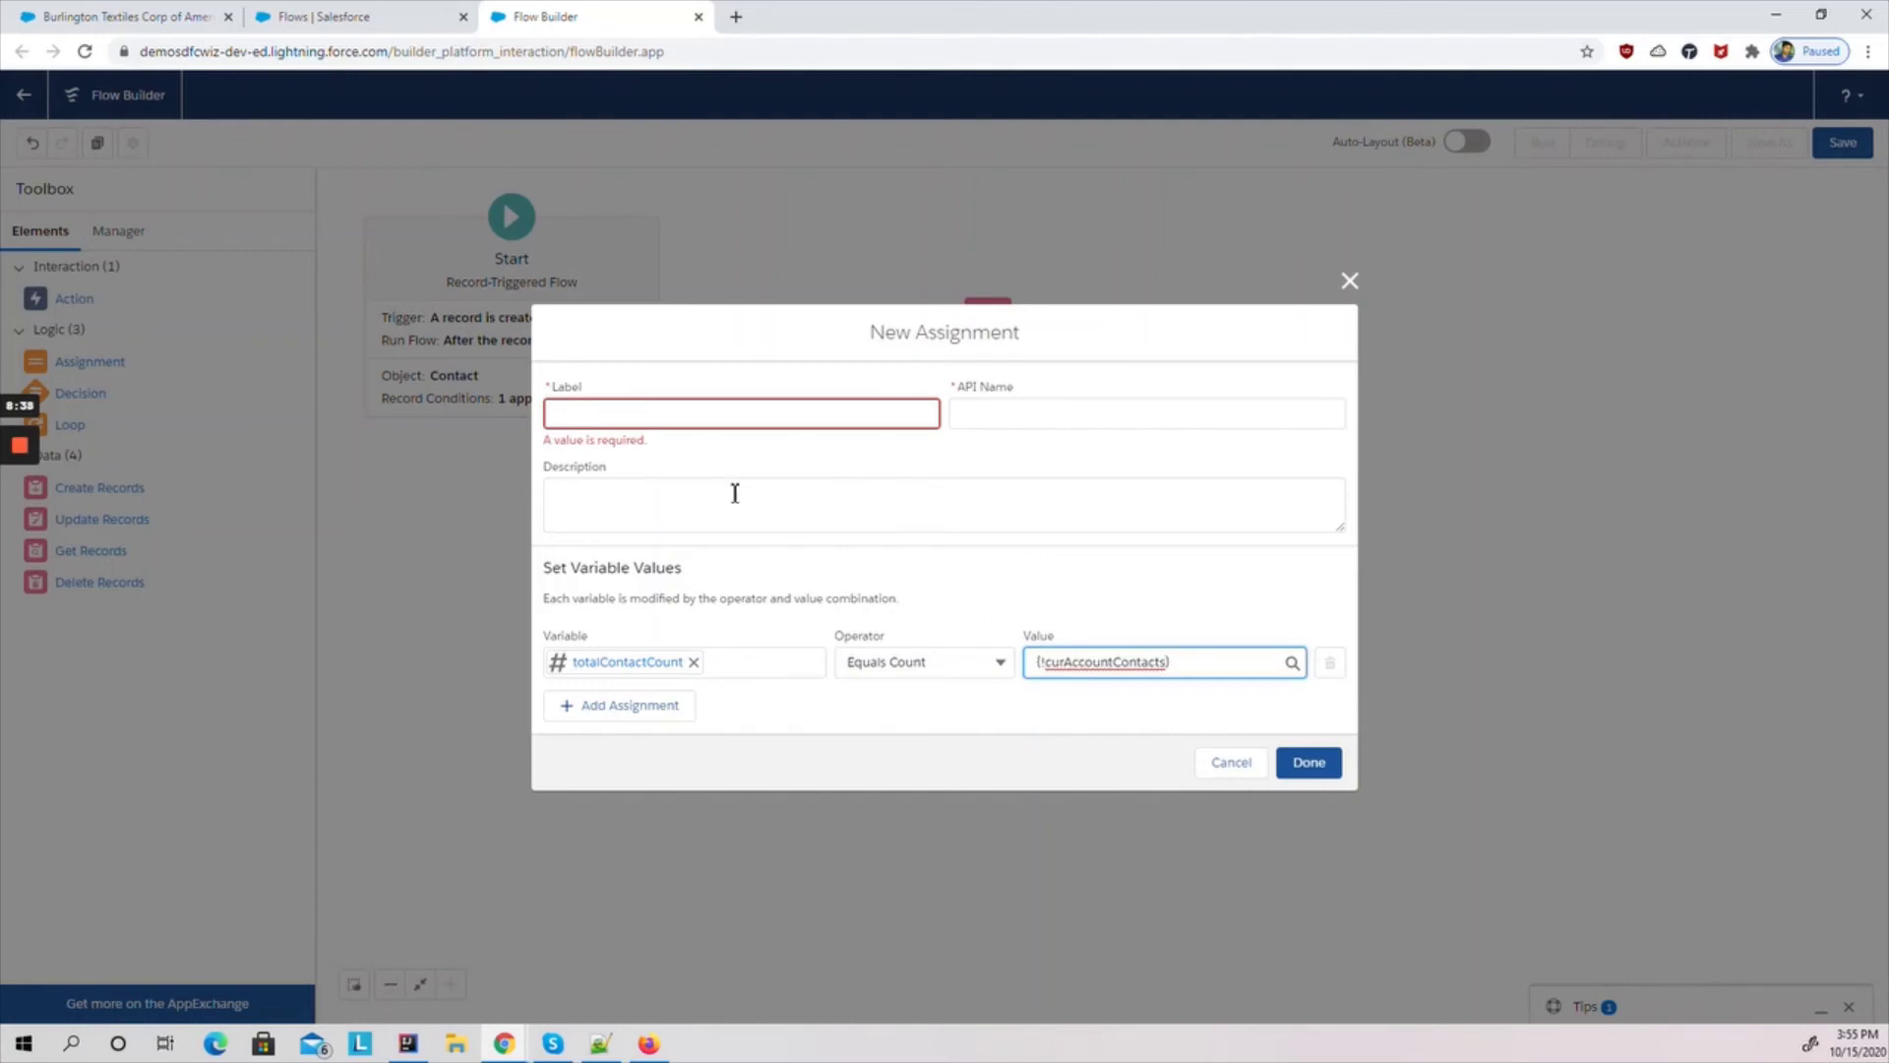
Label the assignment 'Total Contacts count' and save it
click(622, 412)
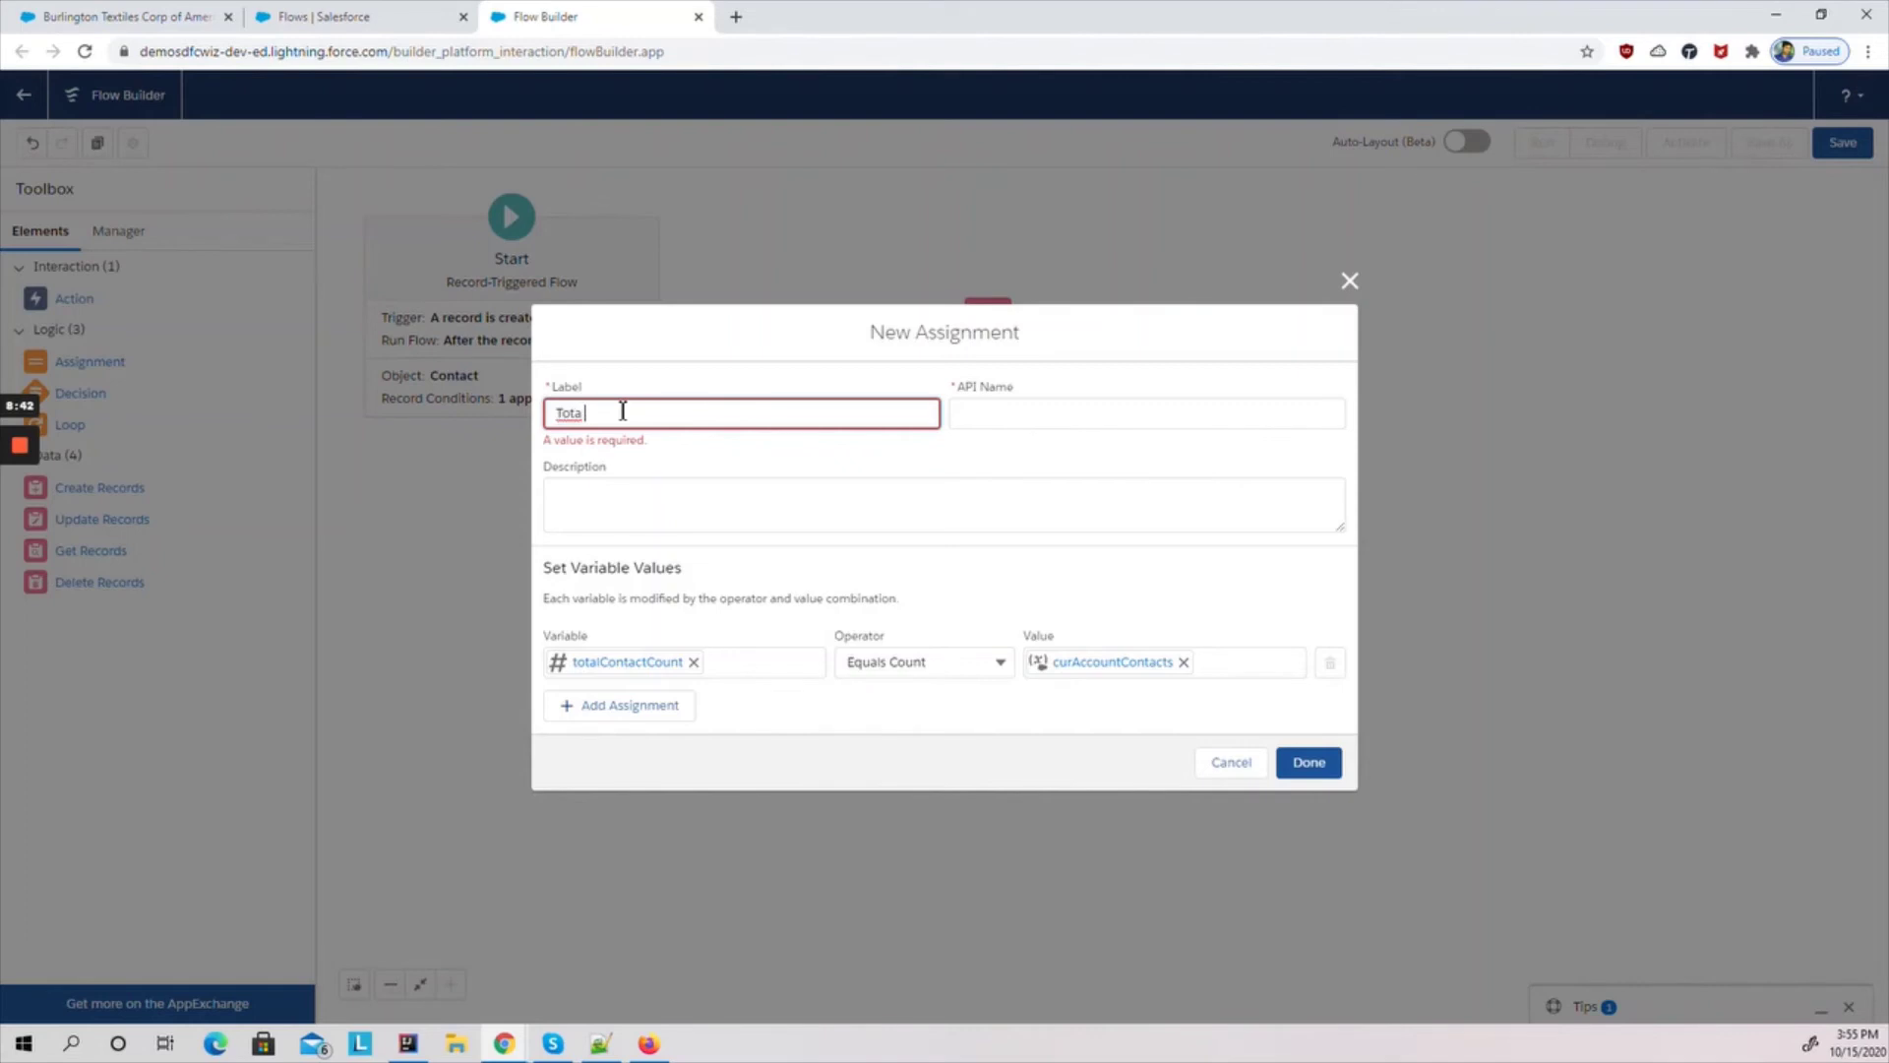
text(Total Countact)
click(824, 450)
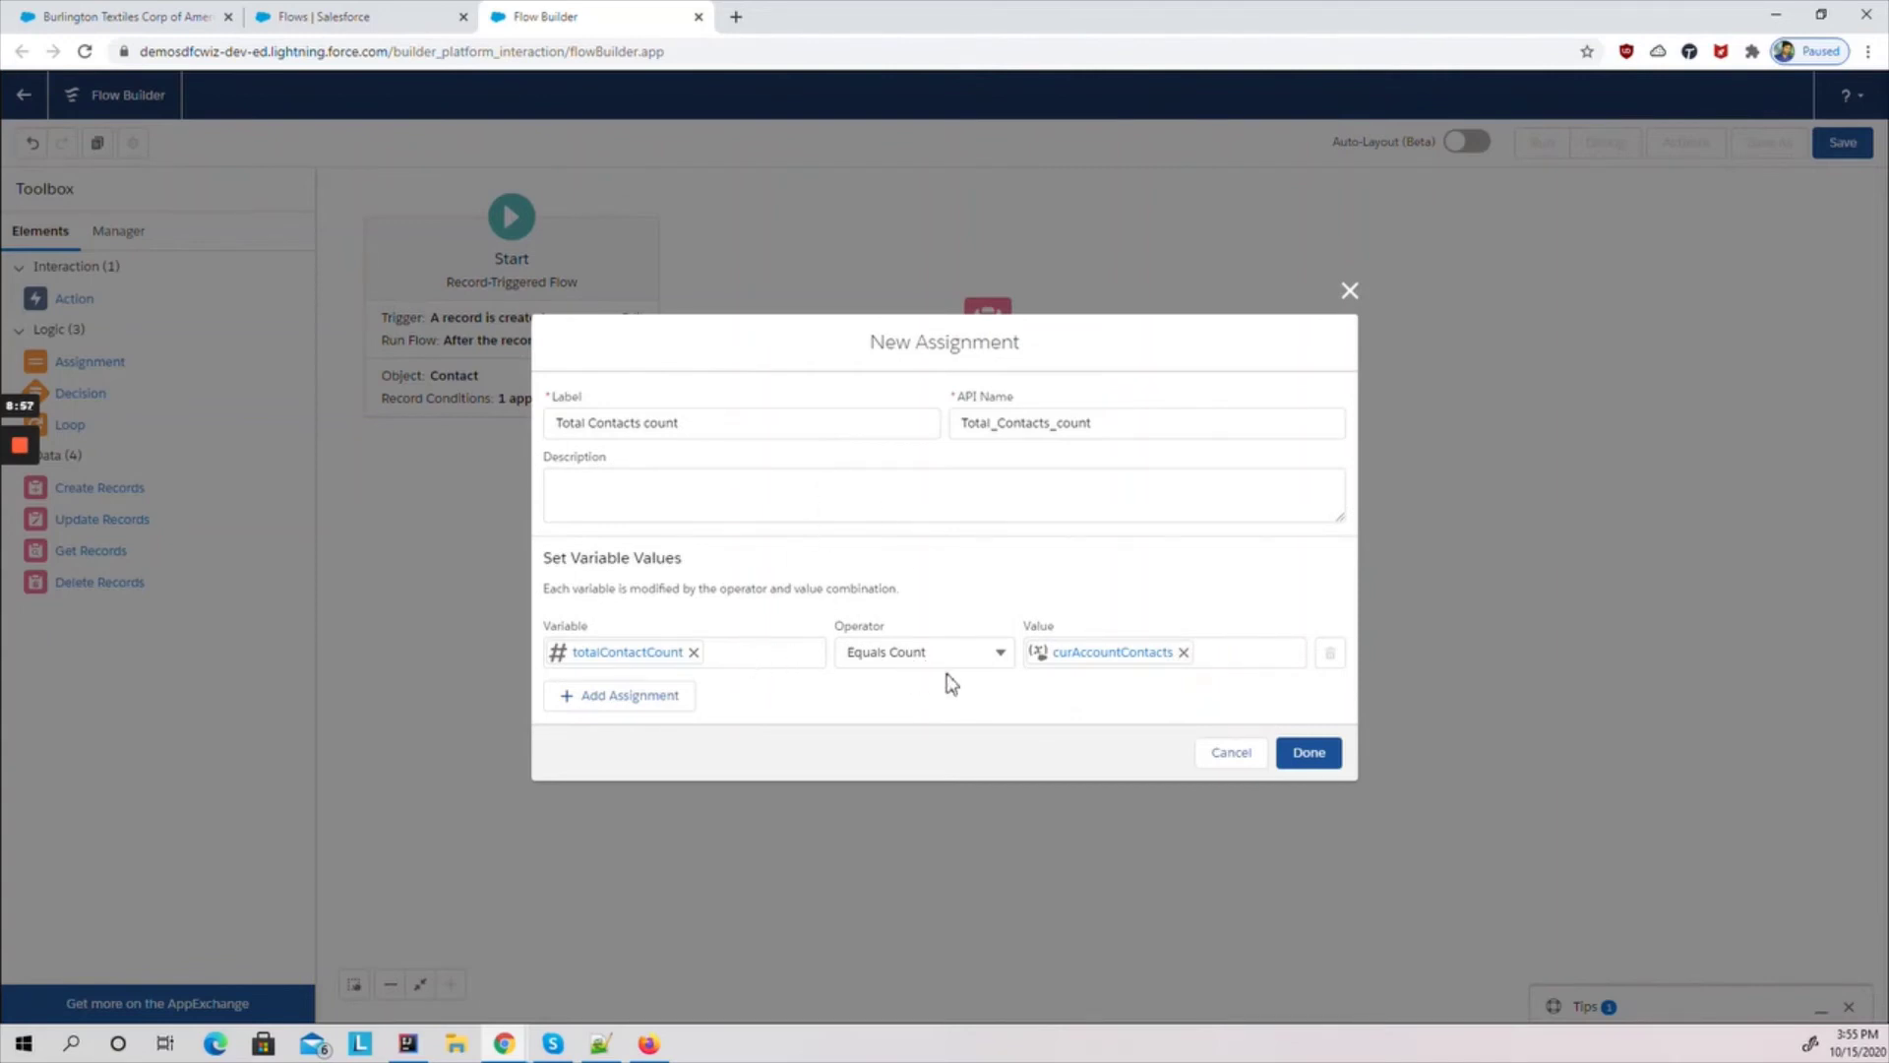
click(1308, 752)
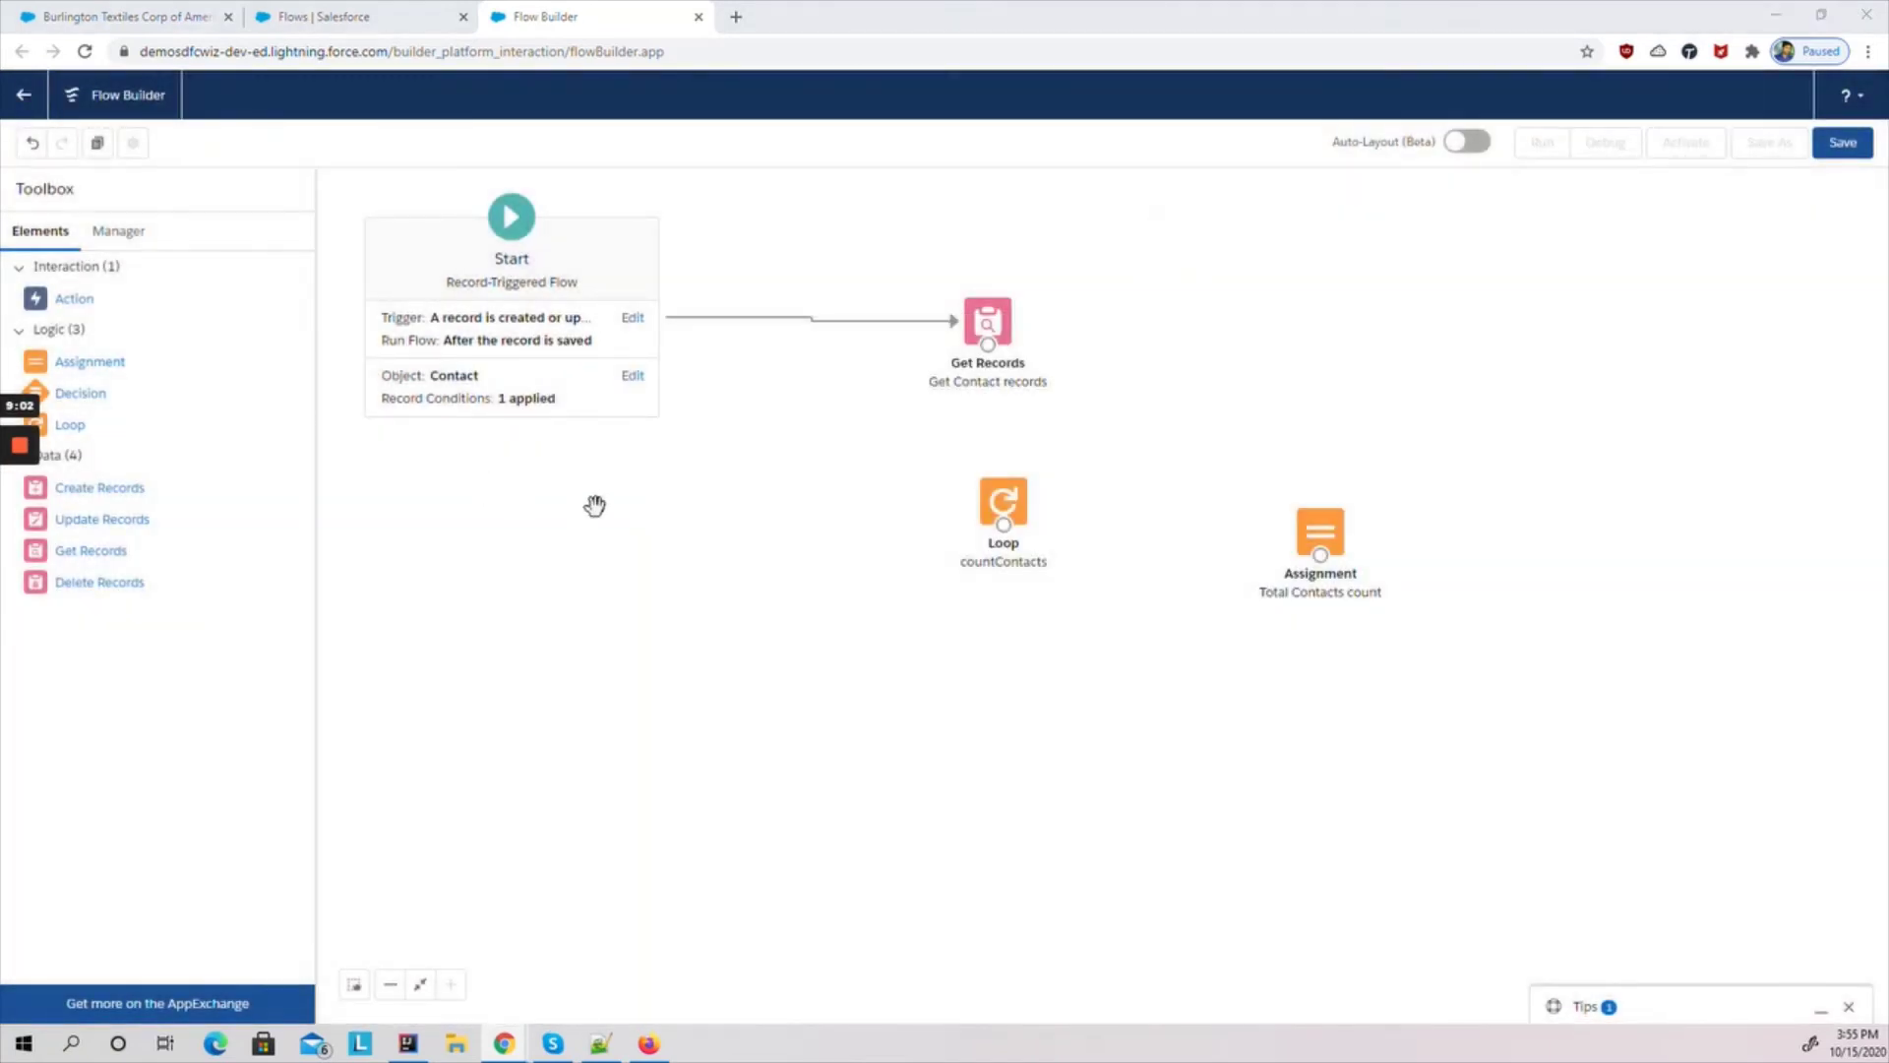
Wire Get Contact records to countContacts, For Each Item to Total Contacts count and back, and add Update Records
drag(988, 345, 1320, 557)
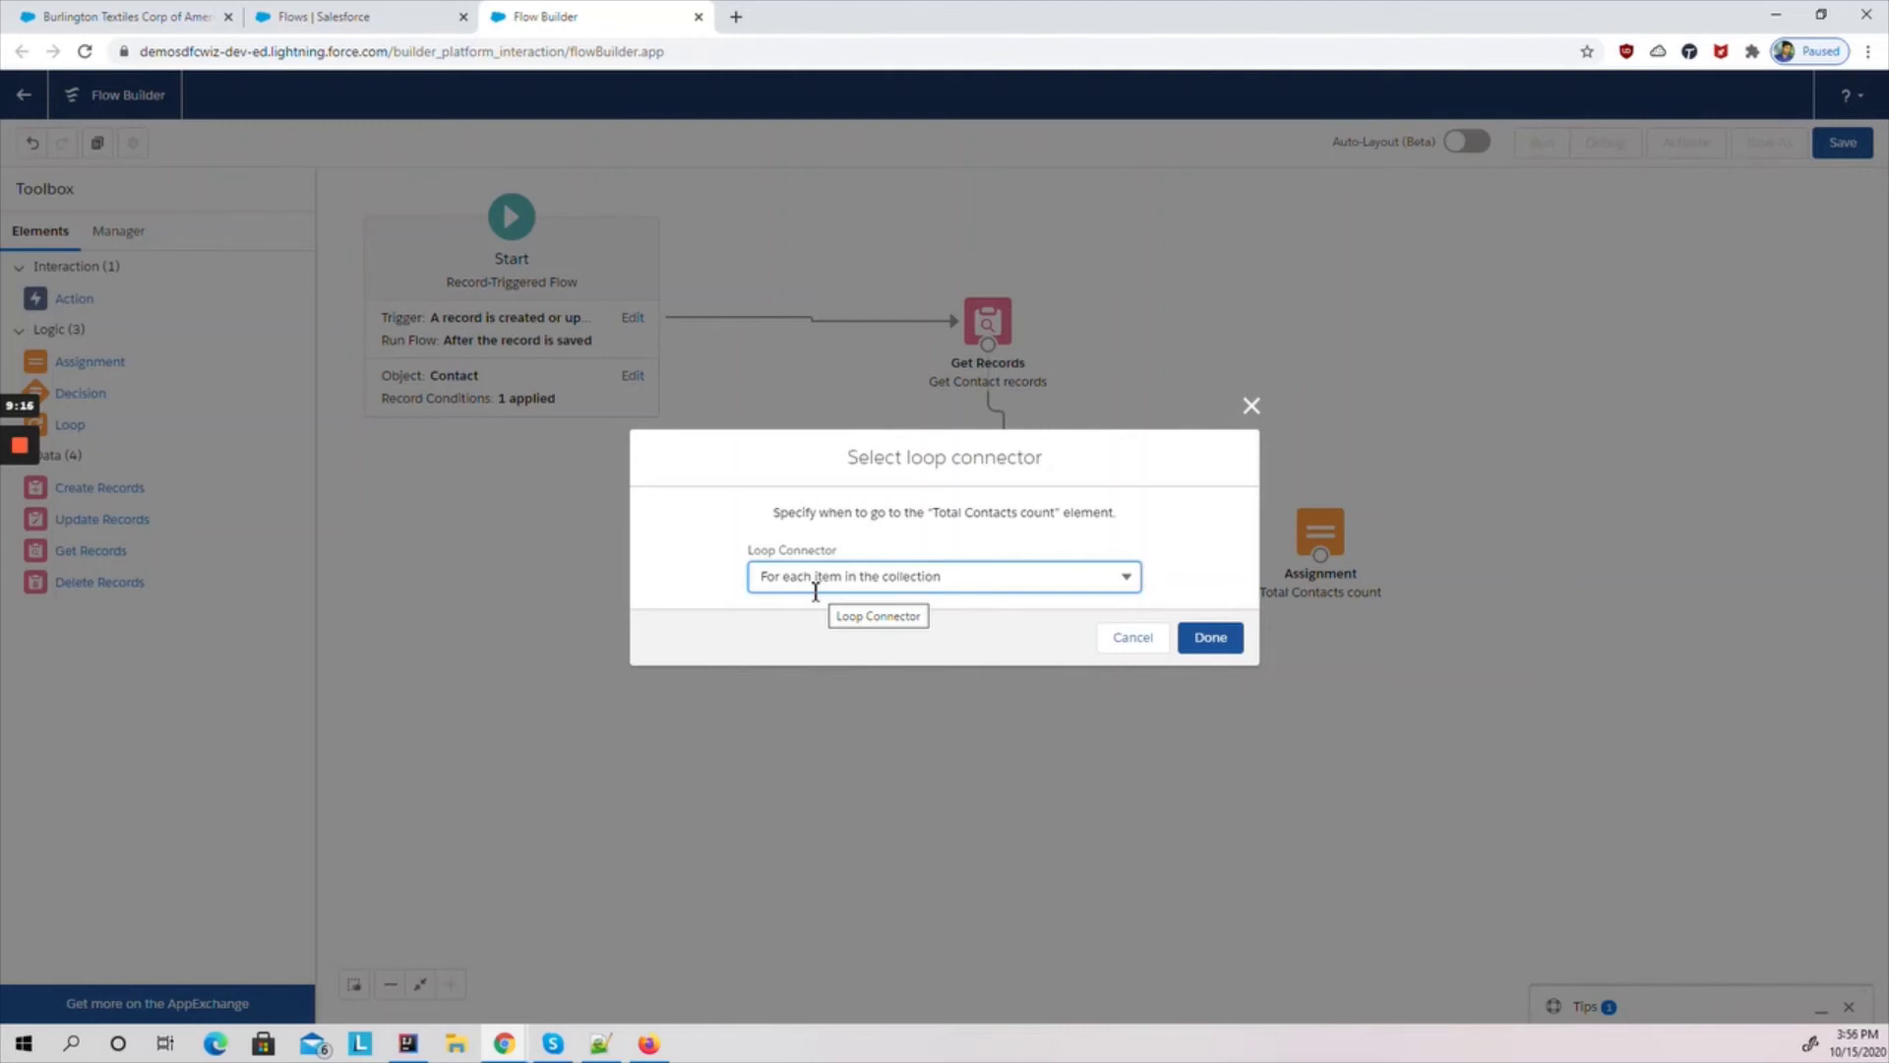
click(1208, 644)
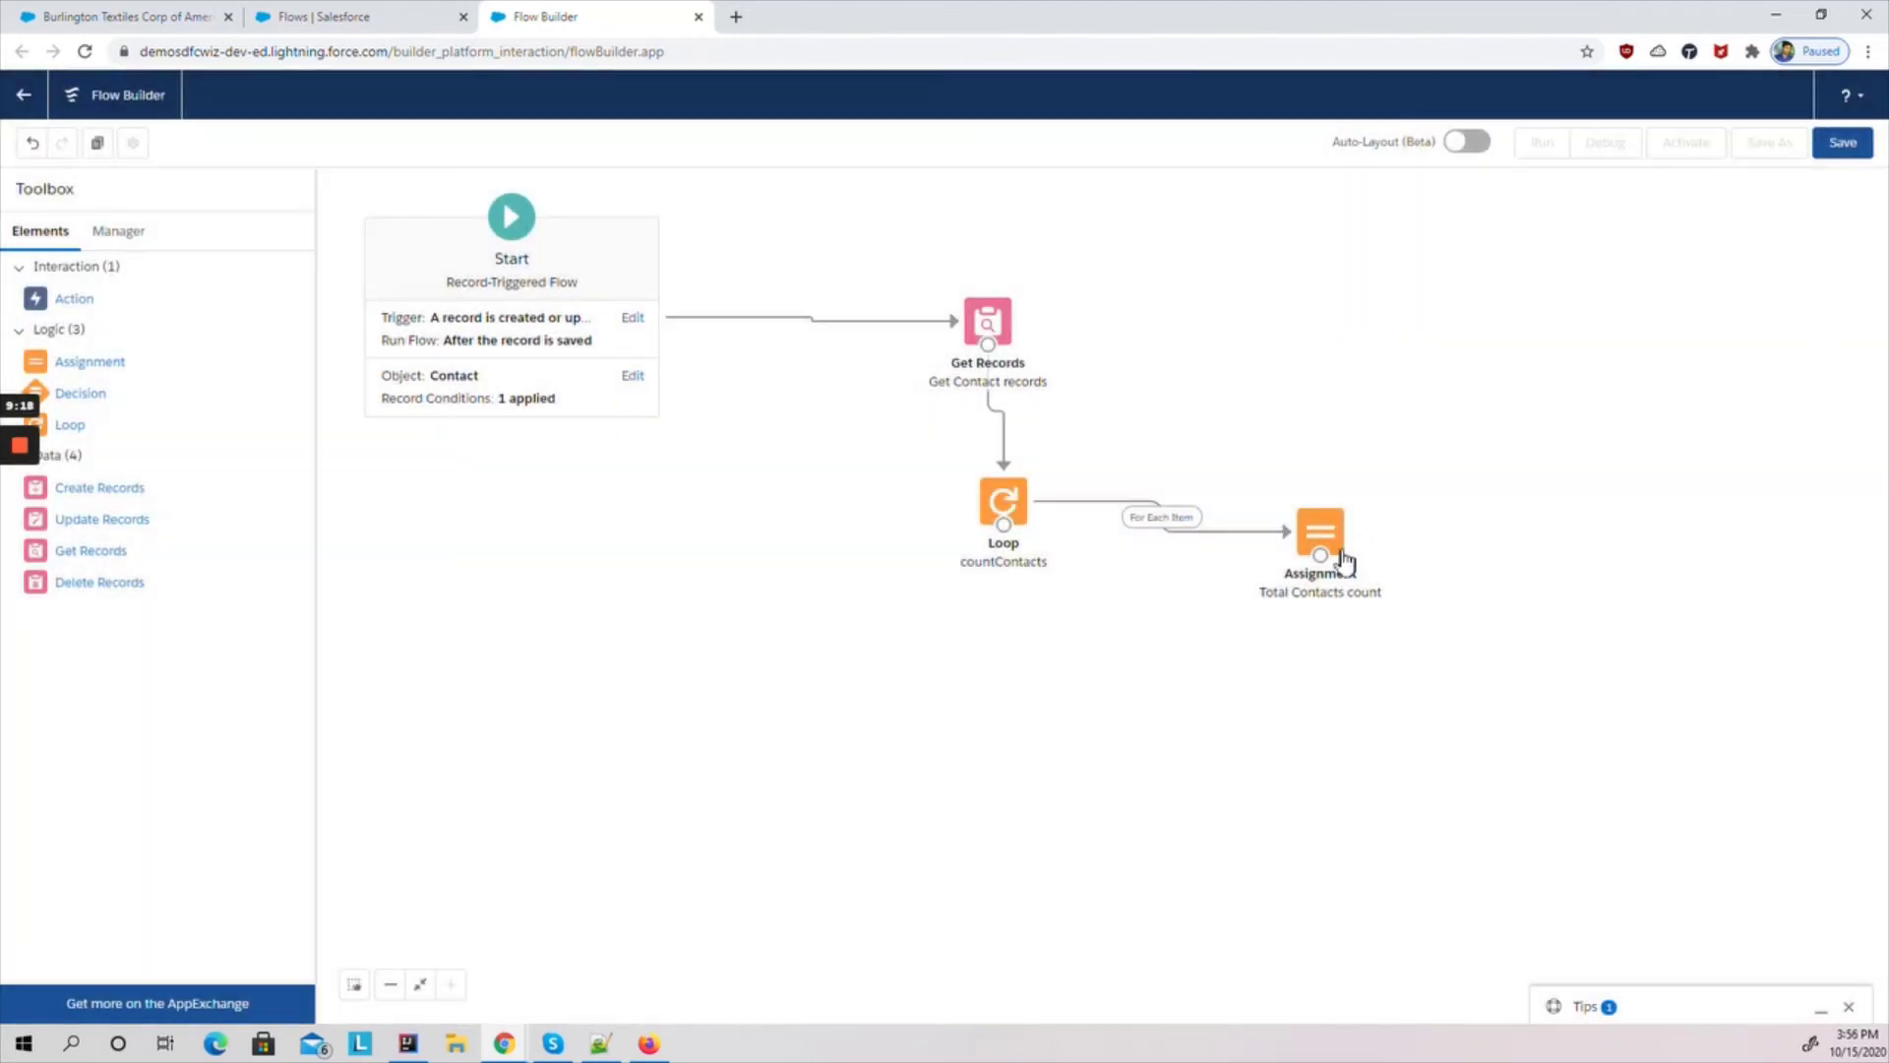
drag(1321, 557, 1008, 536)
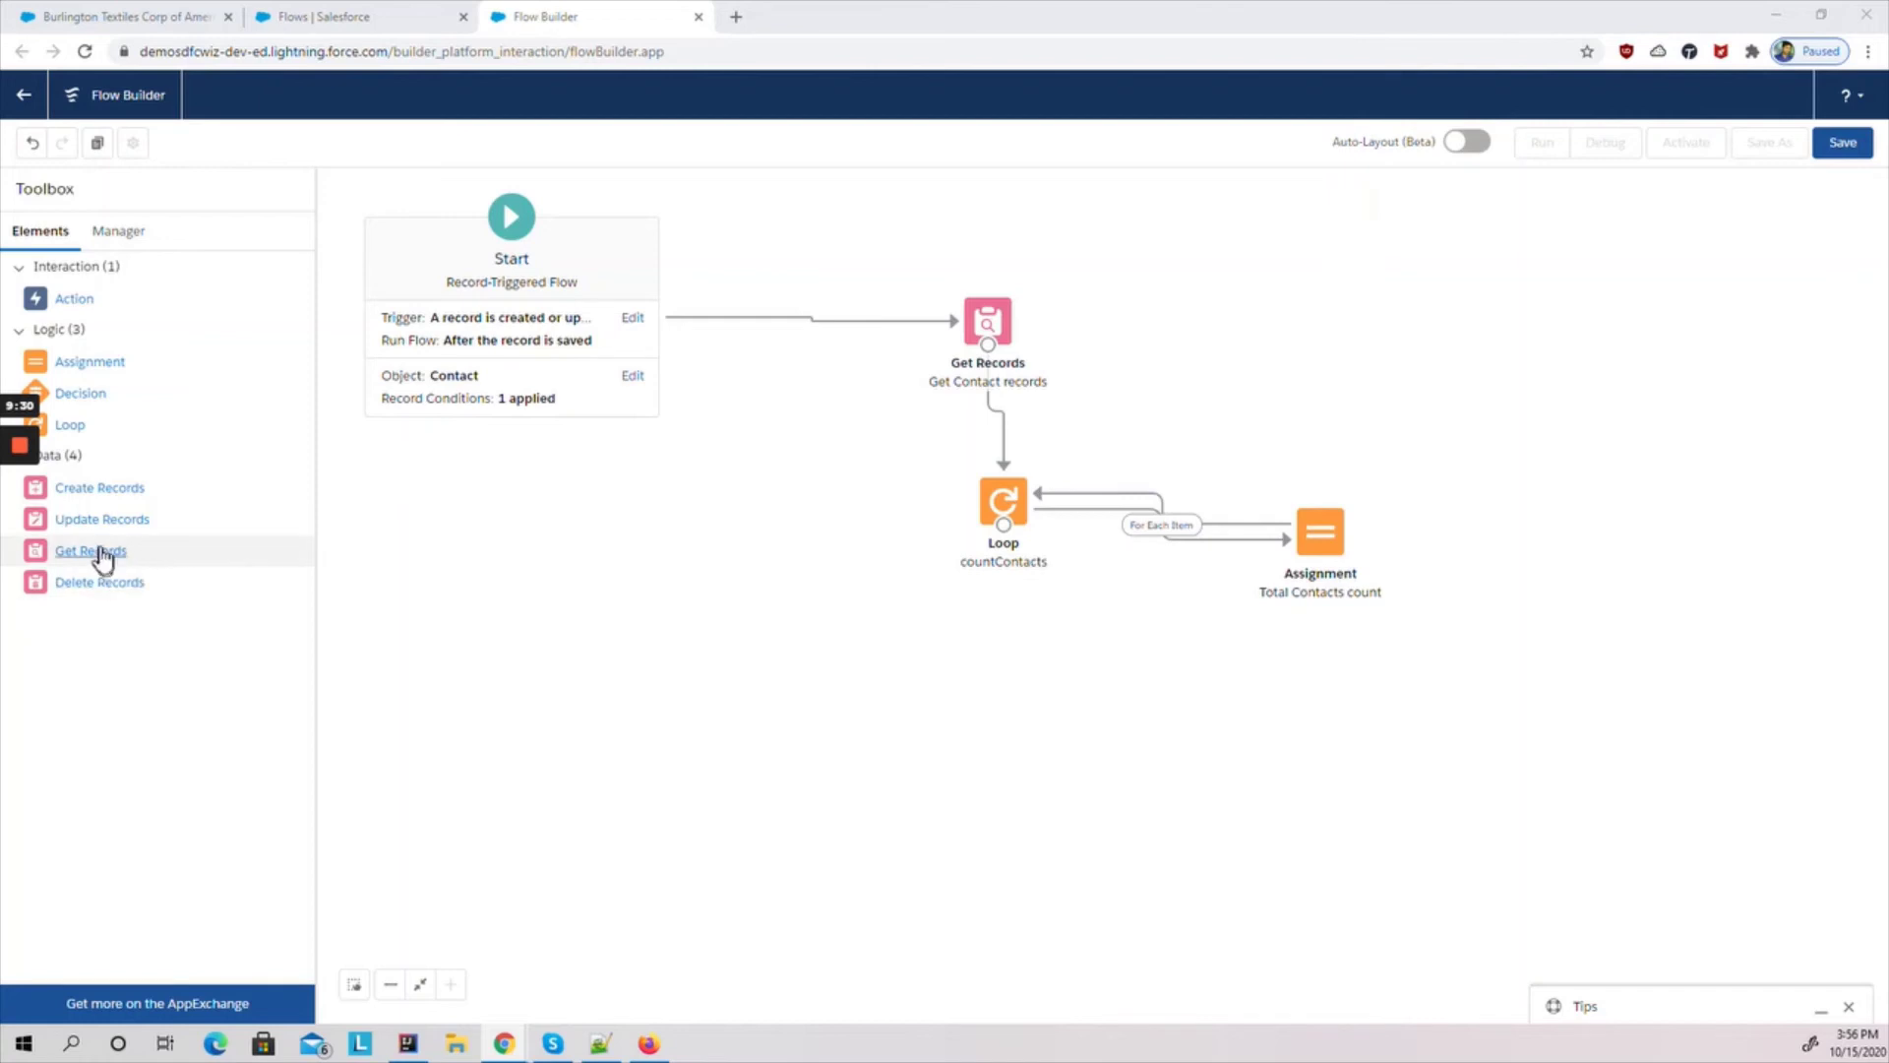
drag(101, 554, 1002, 679)
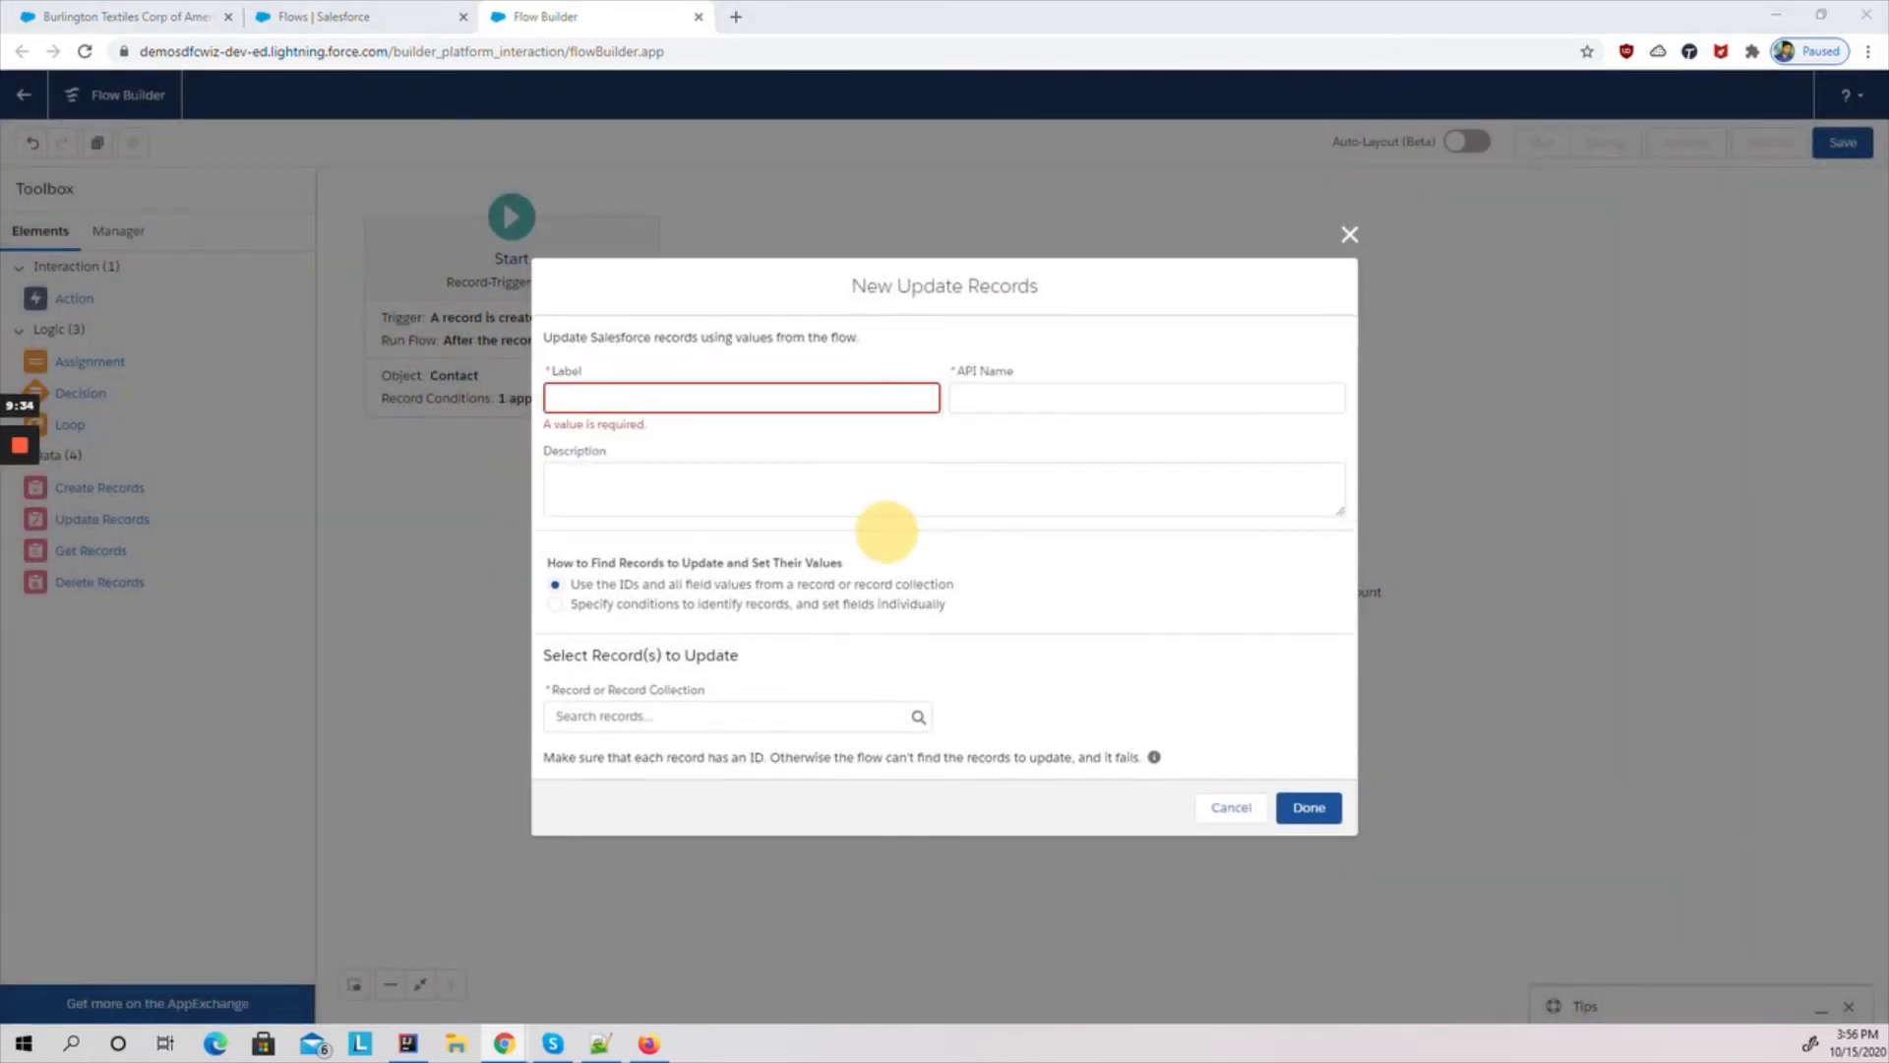
Label the update step 'Update Account record' and choose 'Specify conditions to identify records, and set fields individually'
click(621, 389)
text(U)
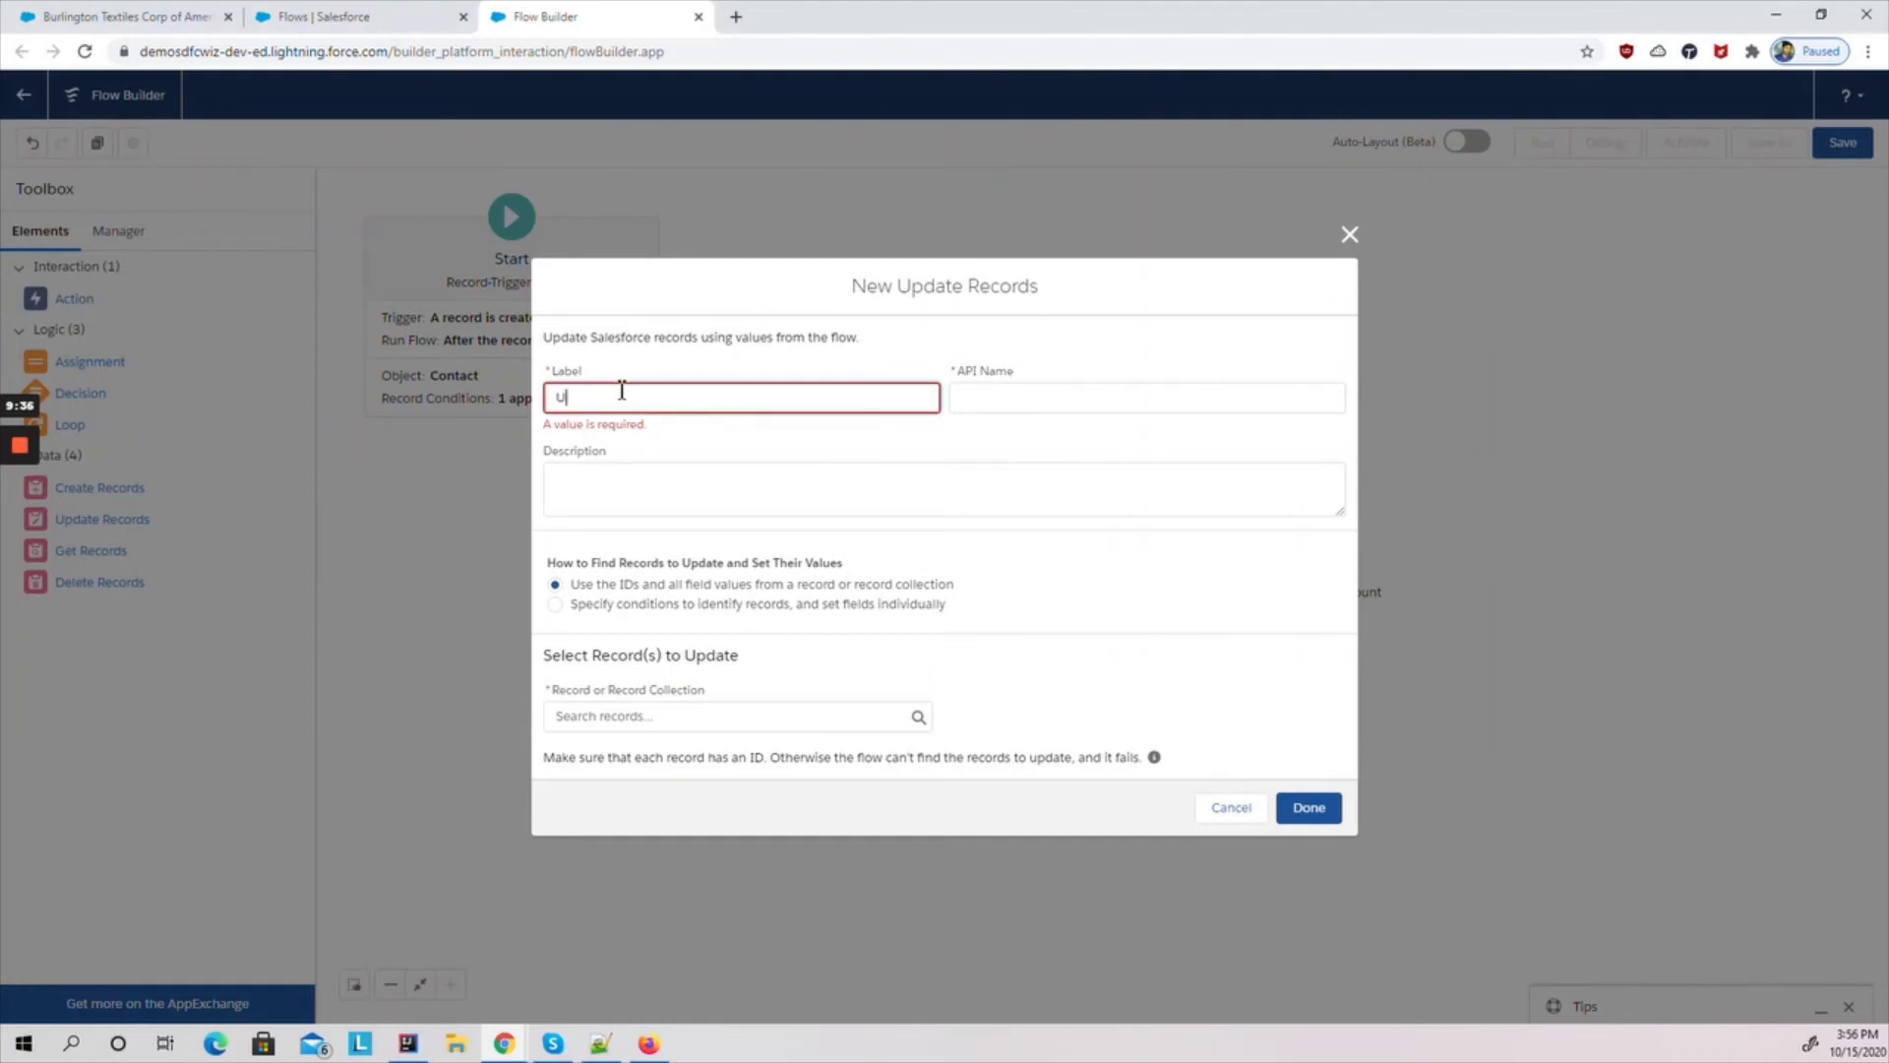
text(pdate Account record)
click(824, 557)
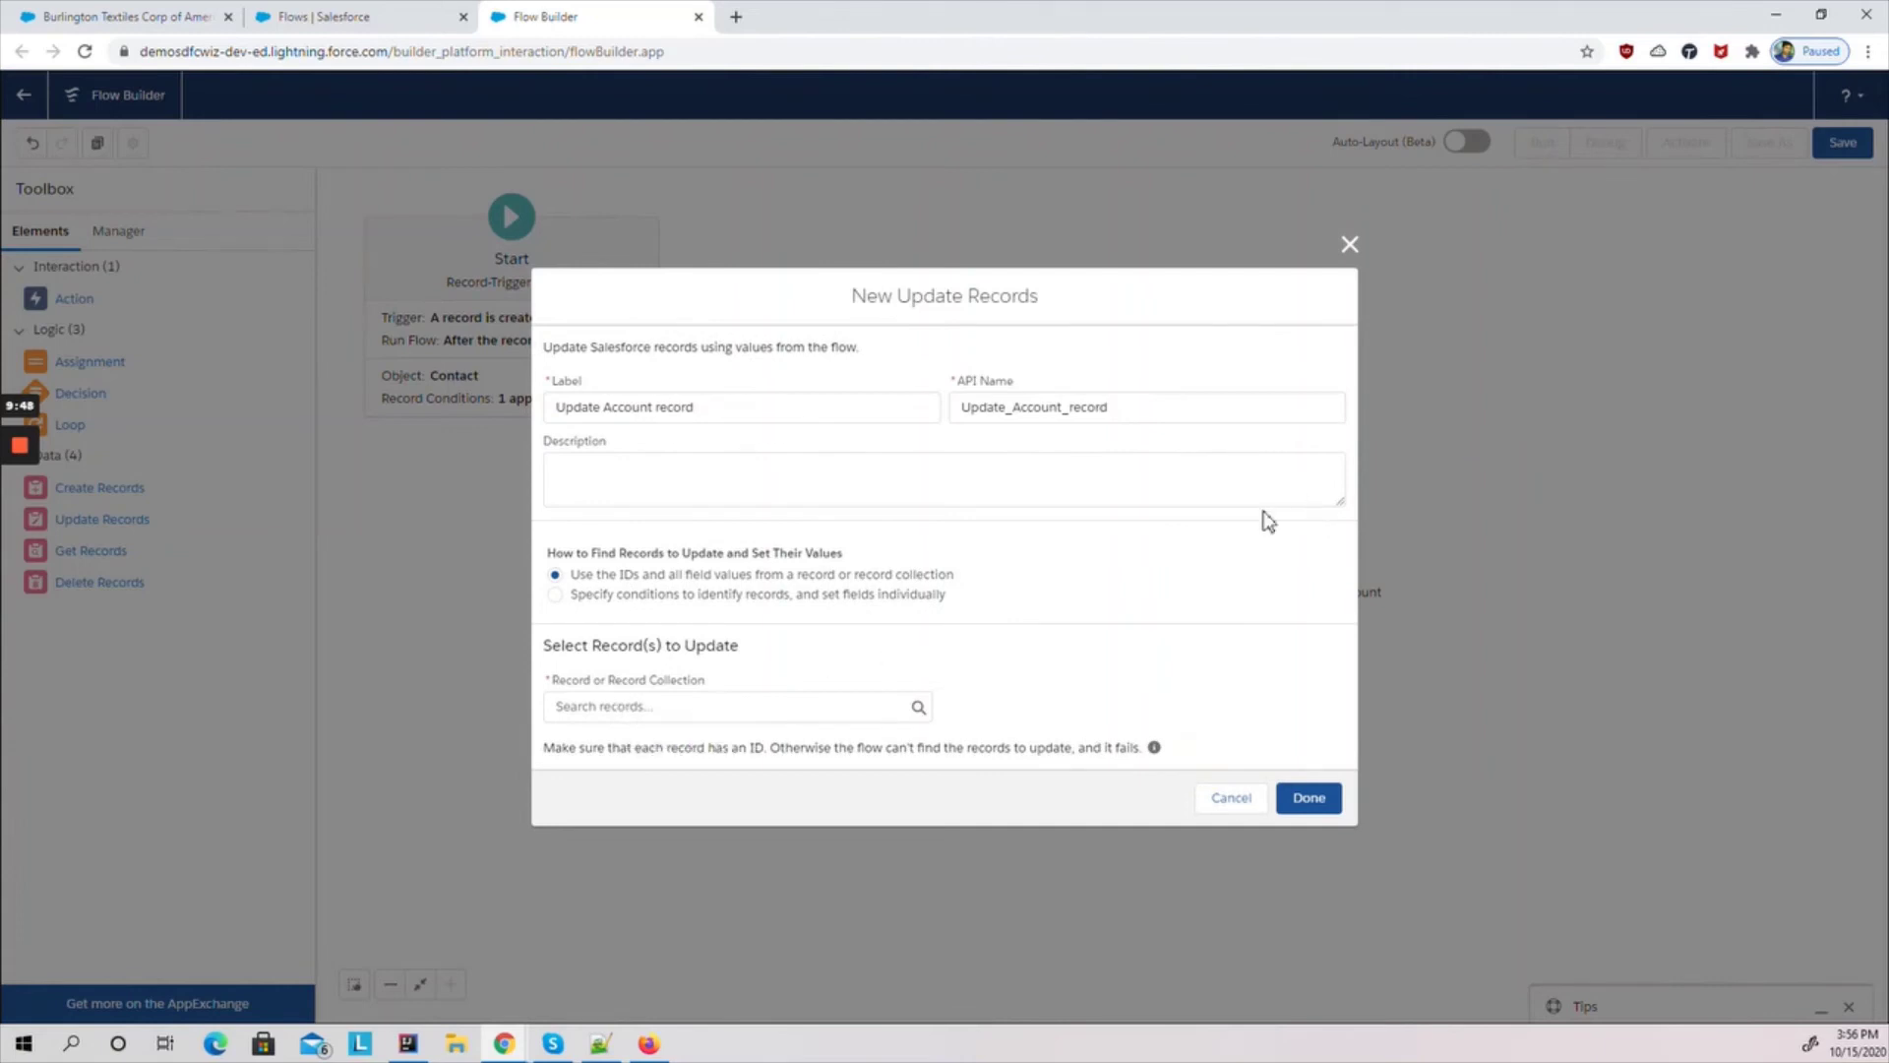
click(735, 595)
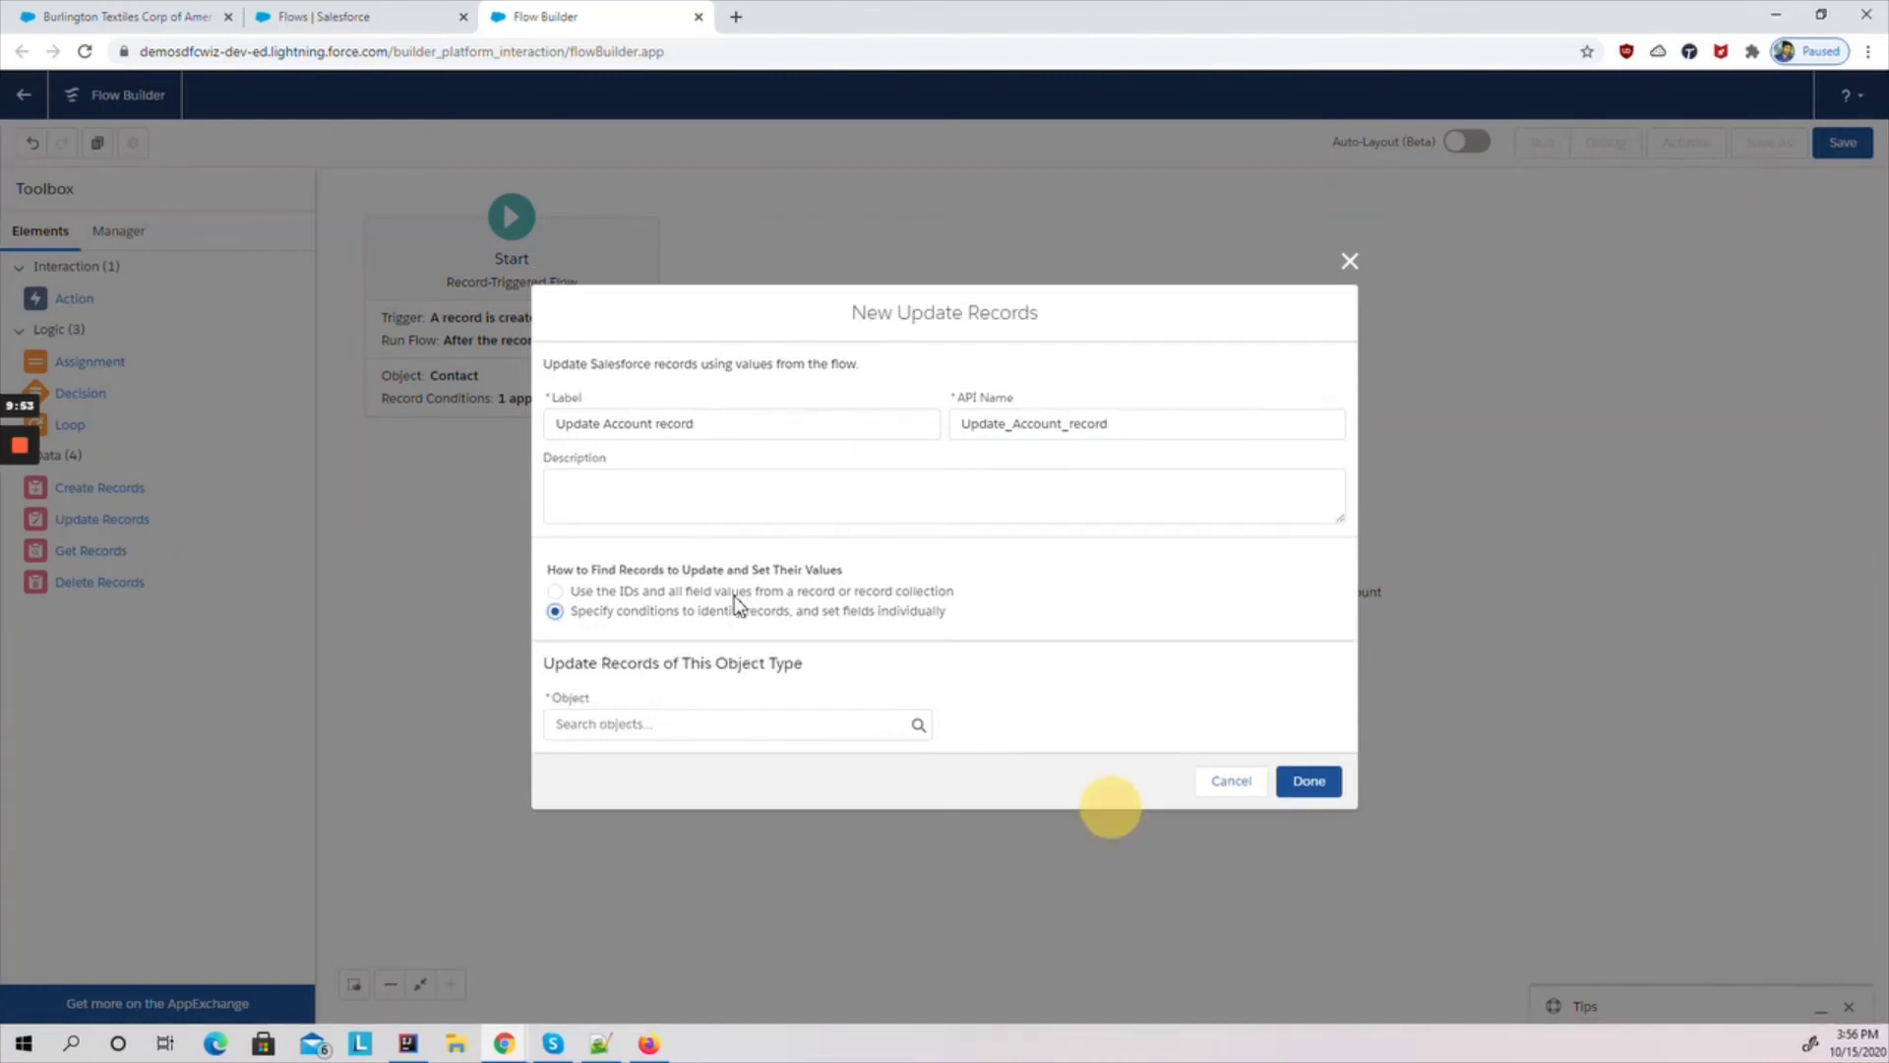
Choose Account as the object to update
click(622, 728)
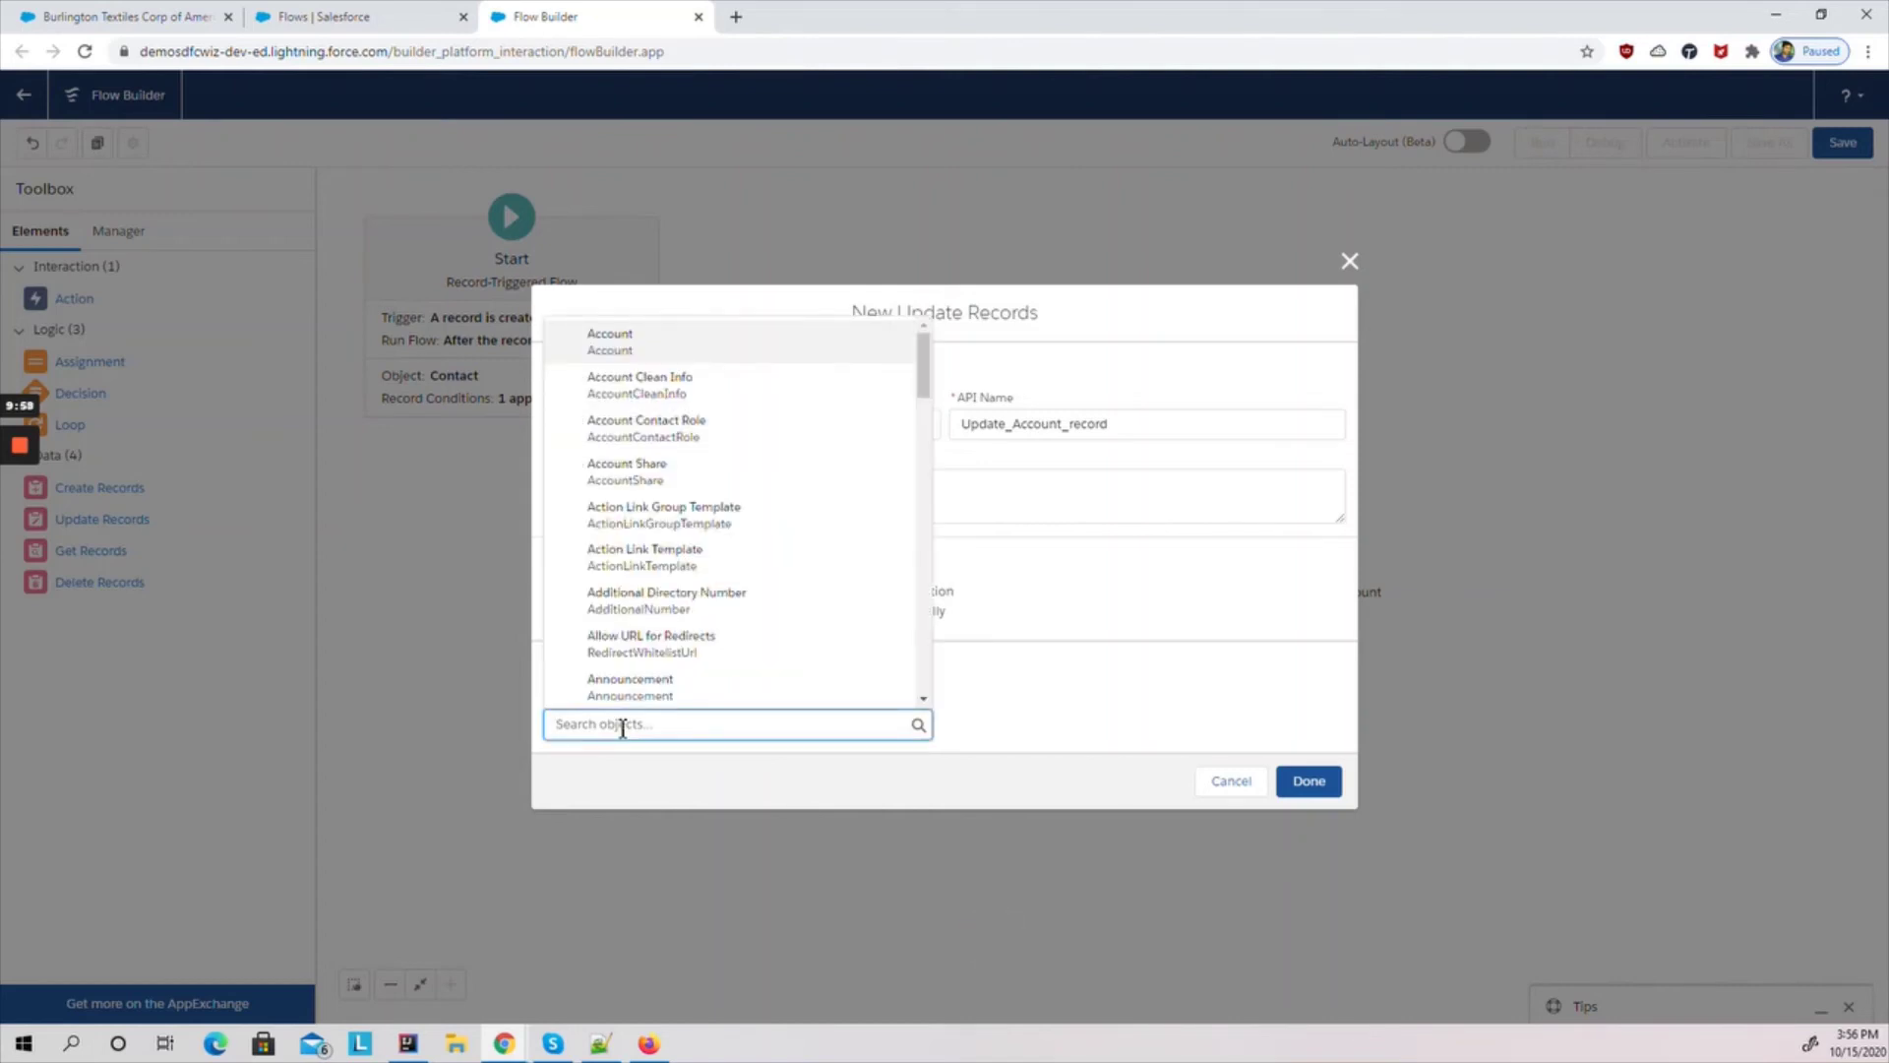
text(Acc)
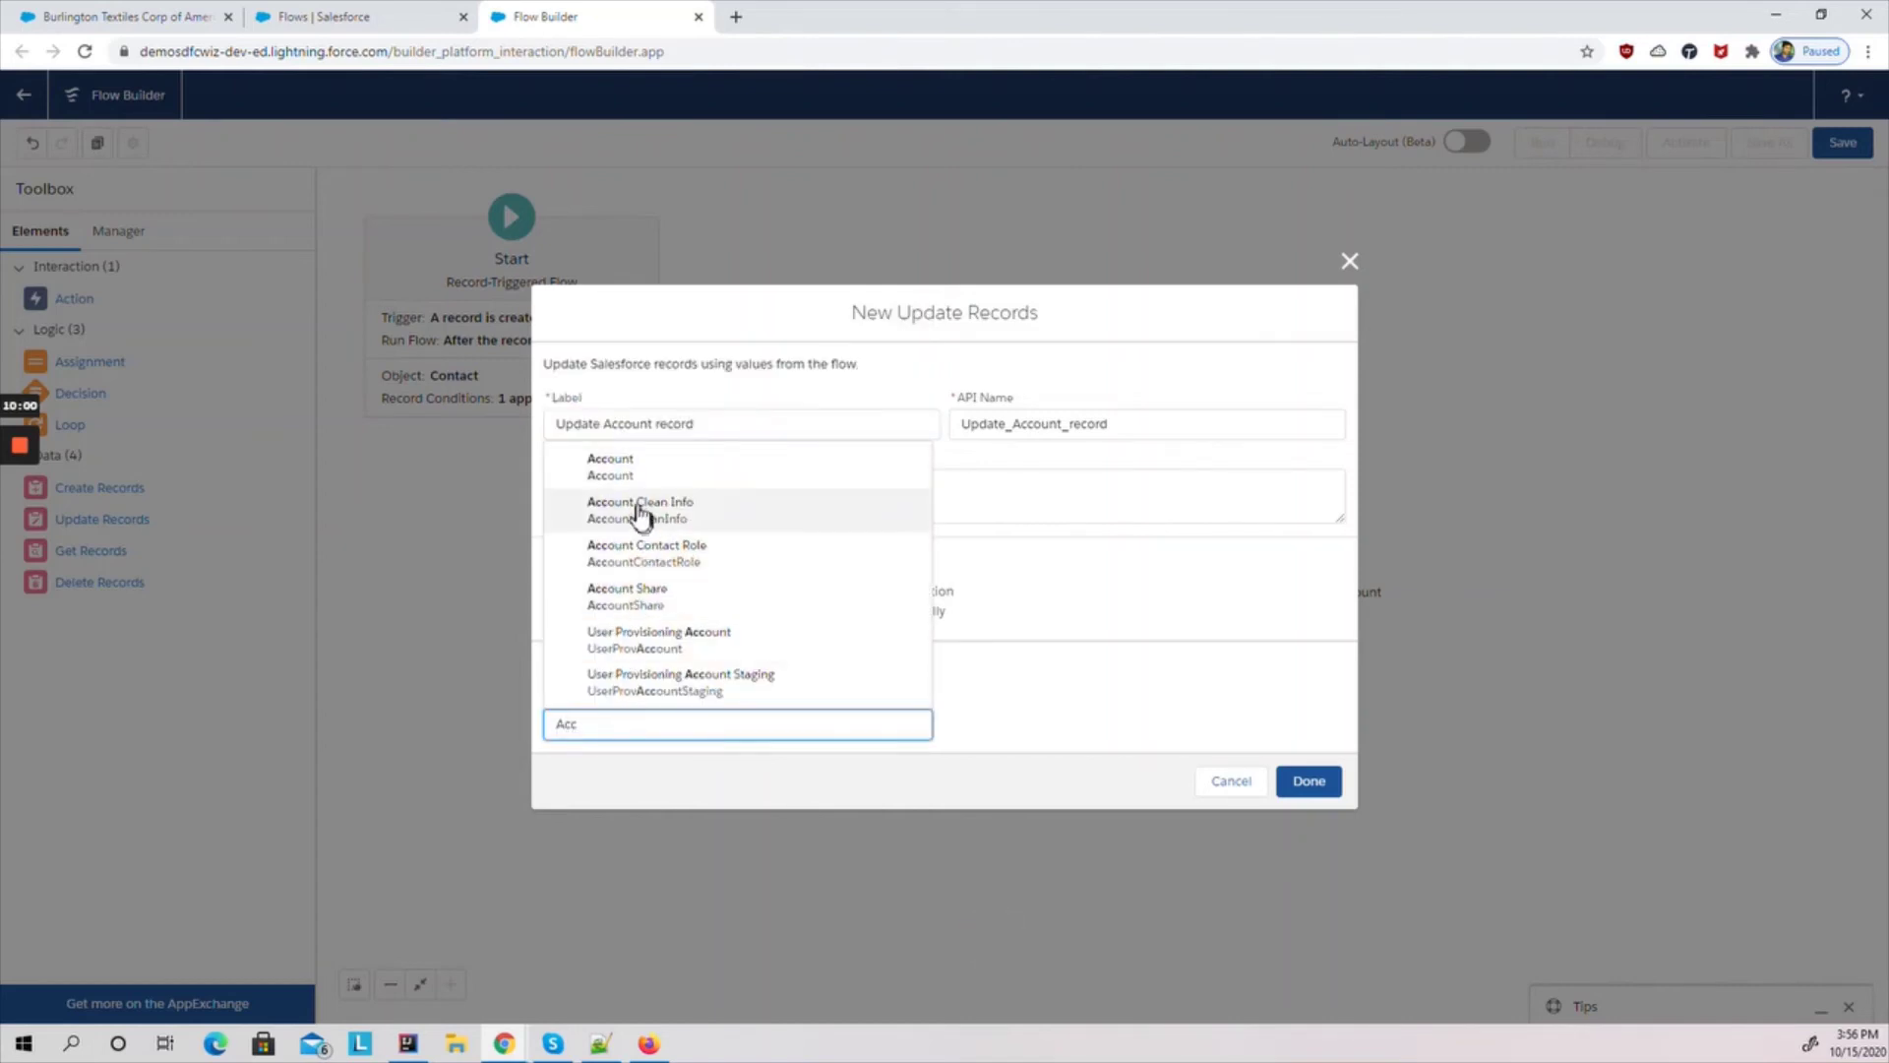
click(624, 470)
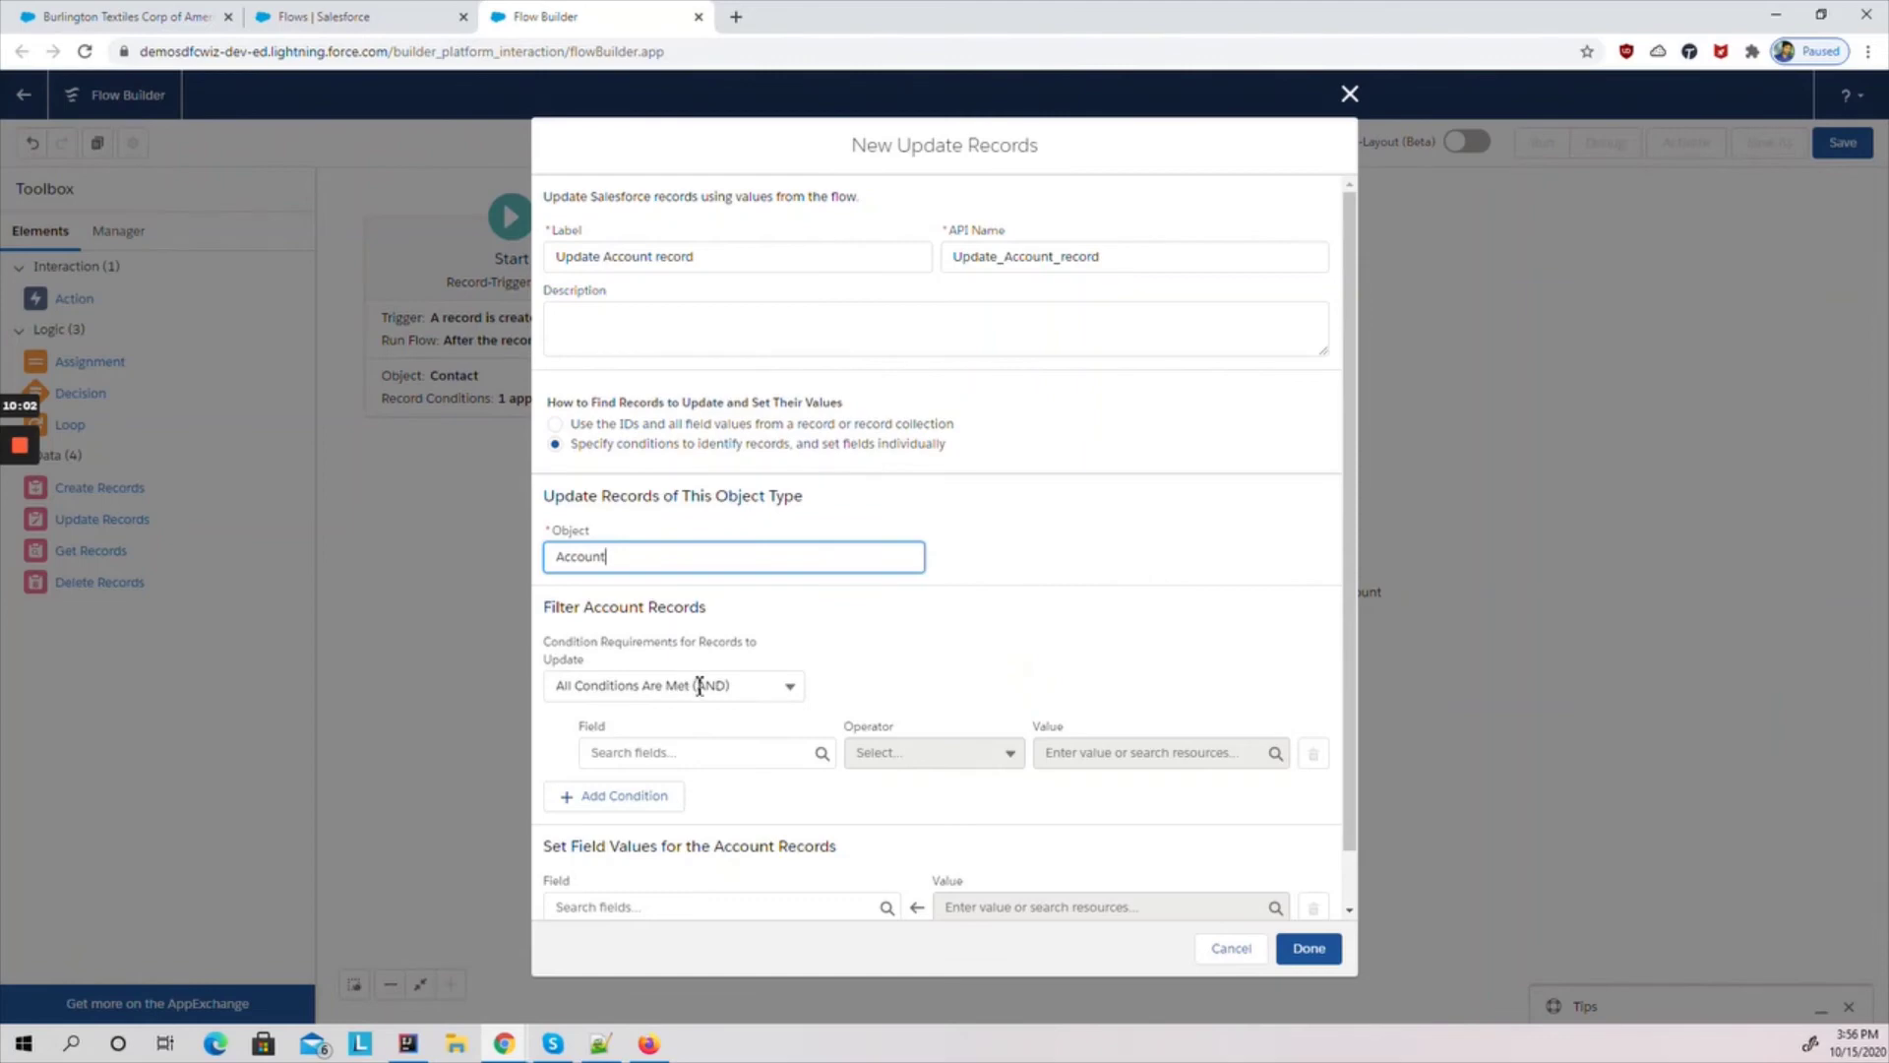
Add the filter condition Id Equals {!curAccountID}
click(685, 750)
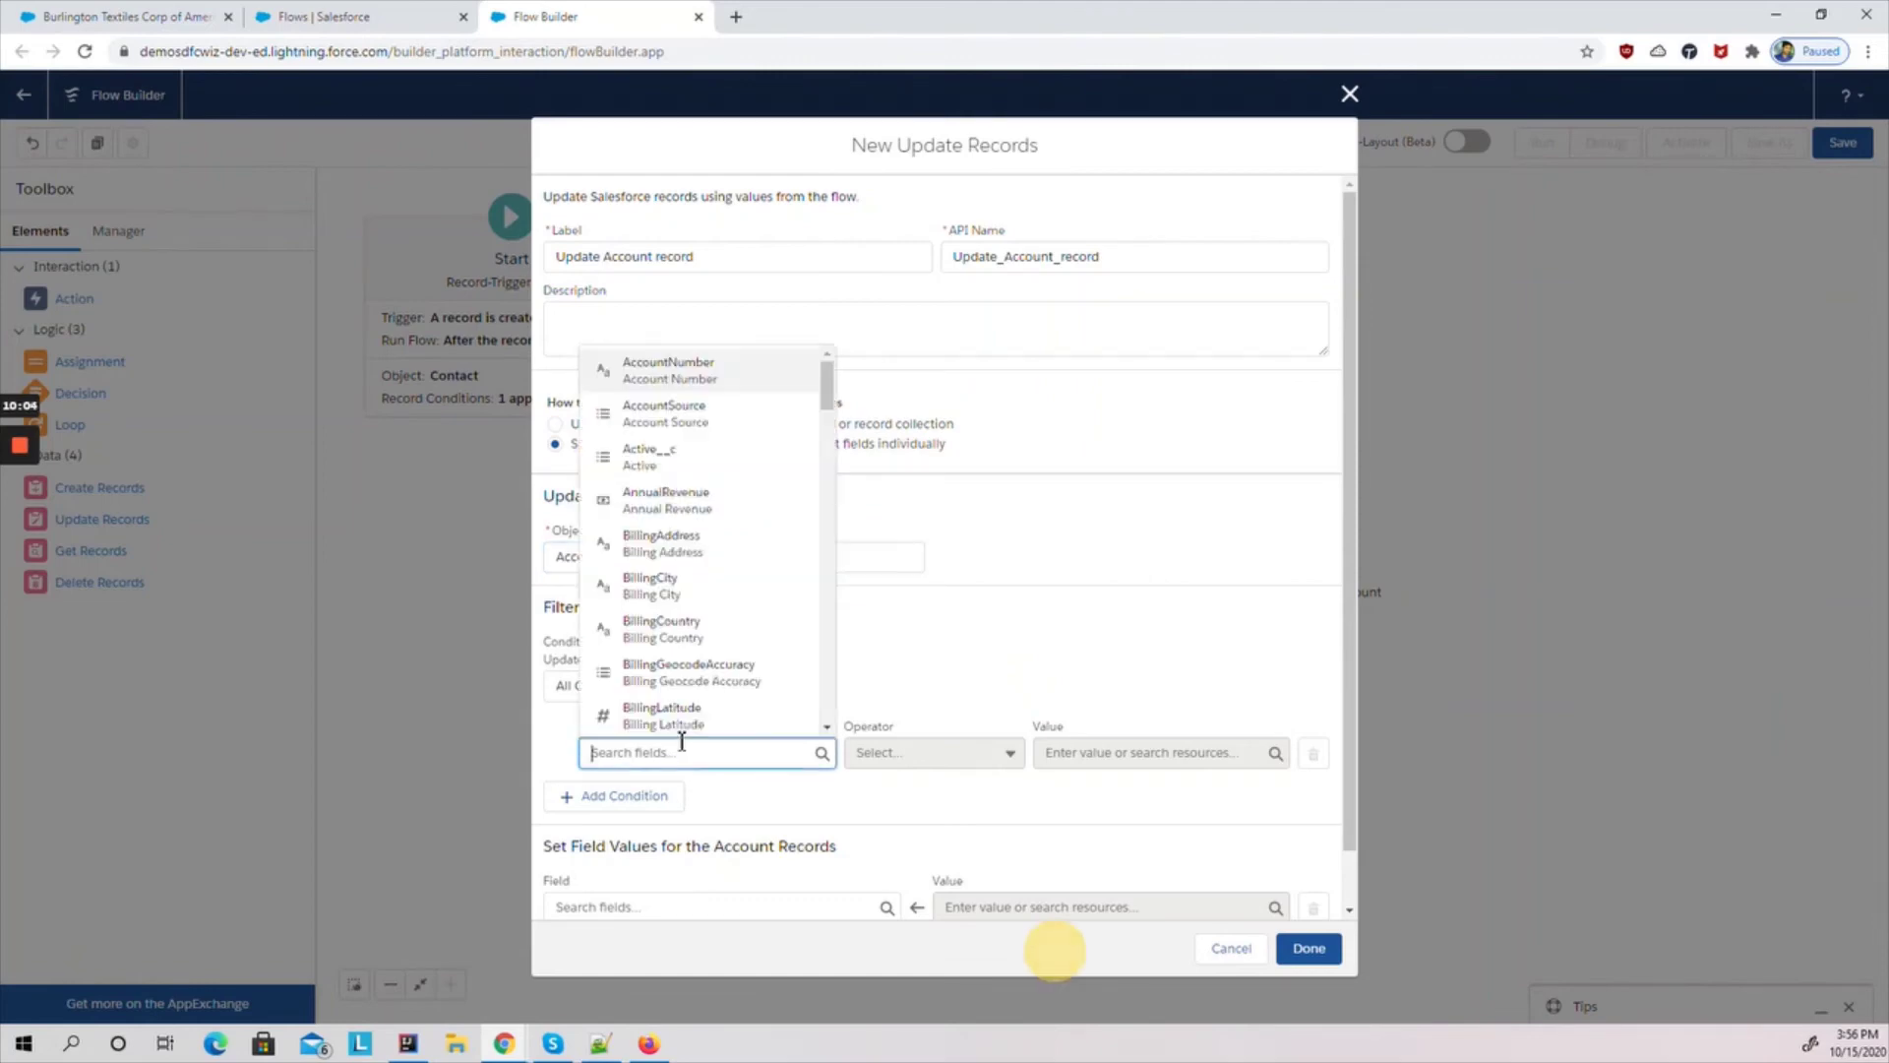
text(Id)
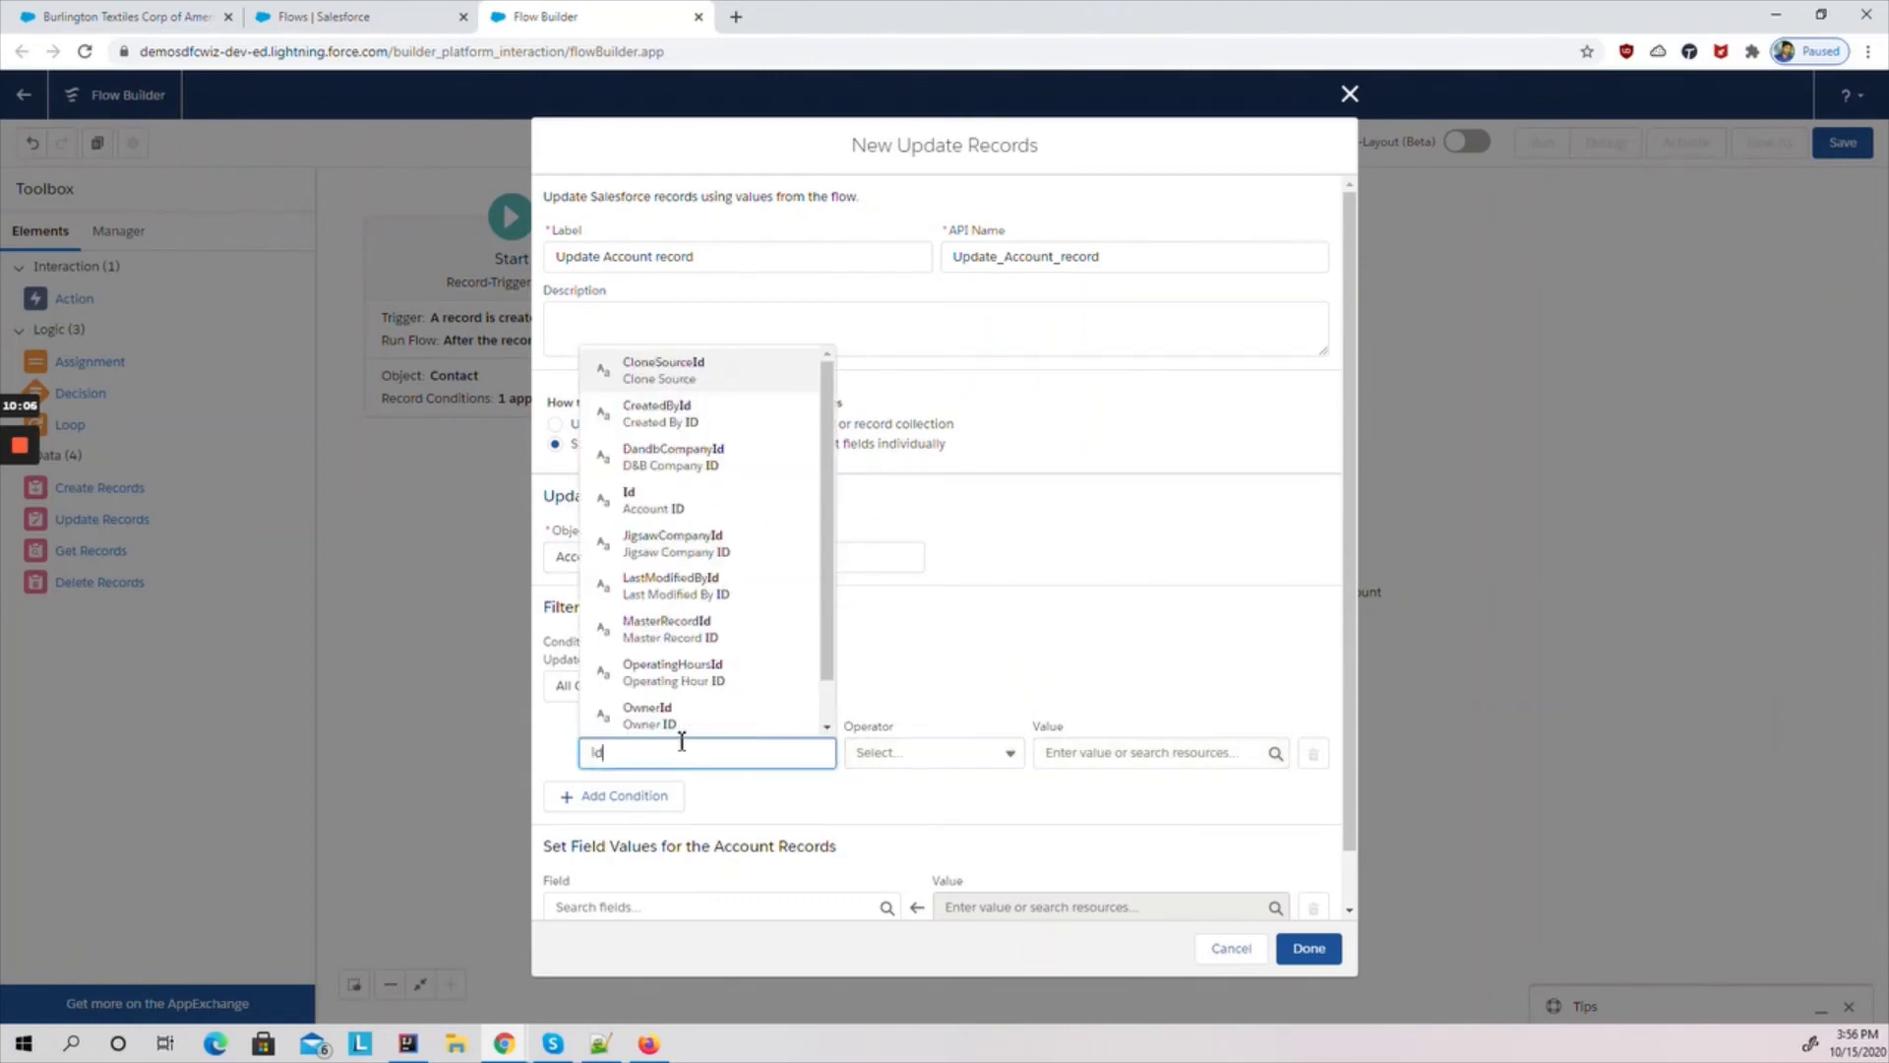
click(673, 490)
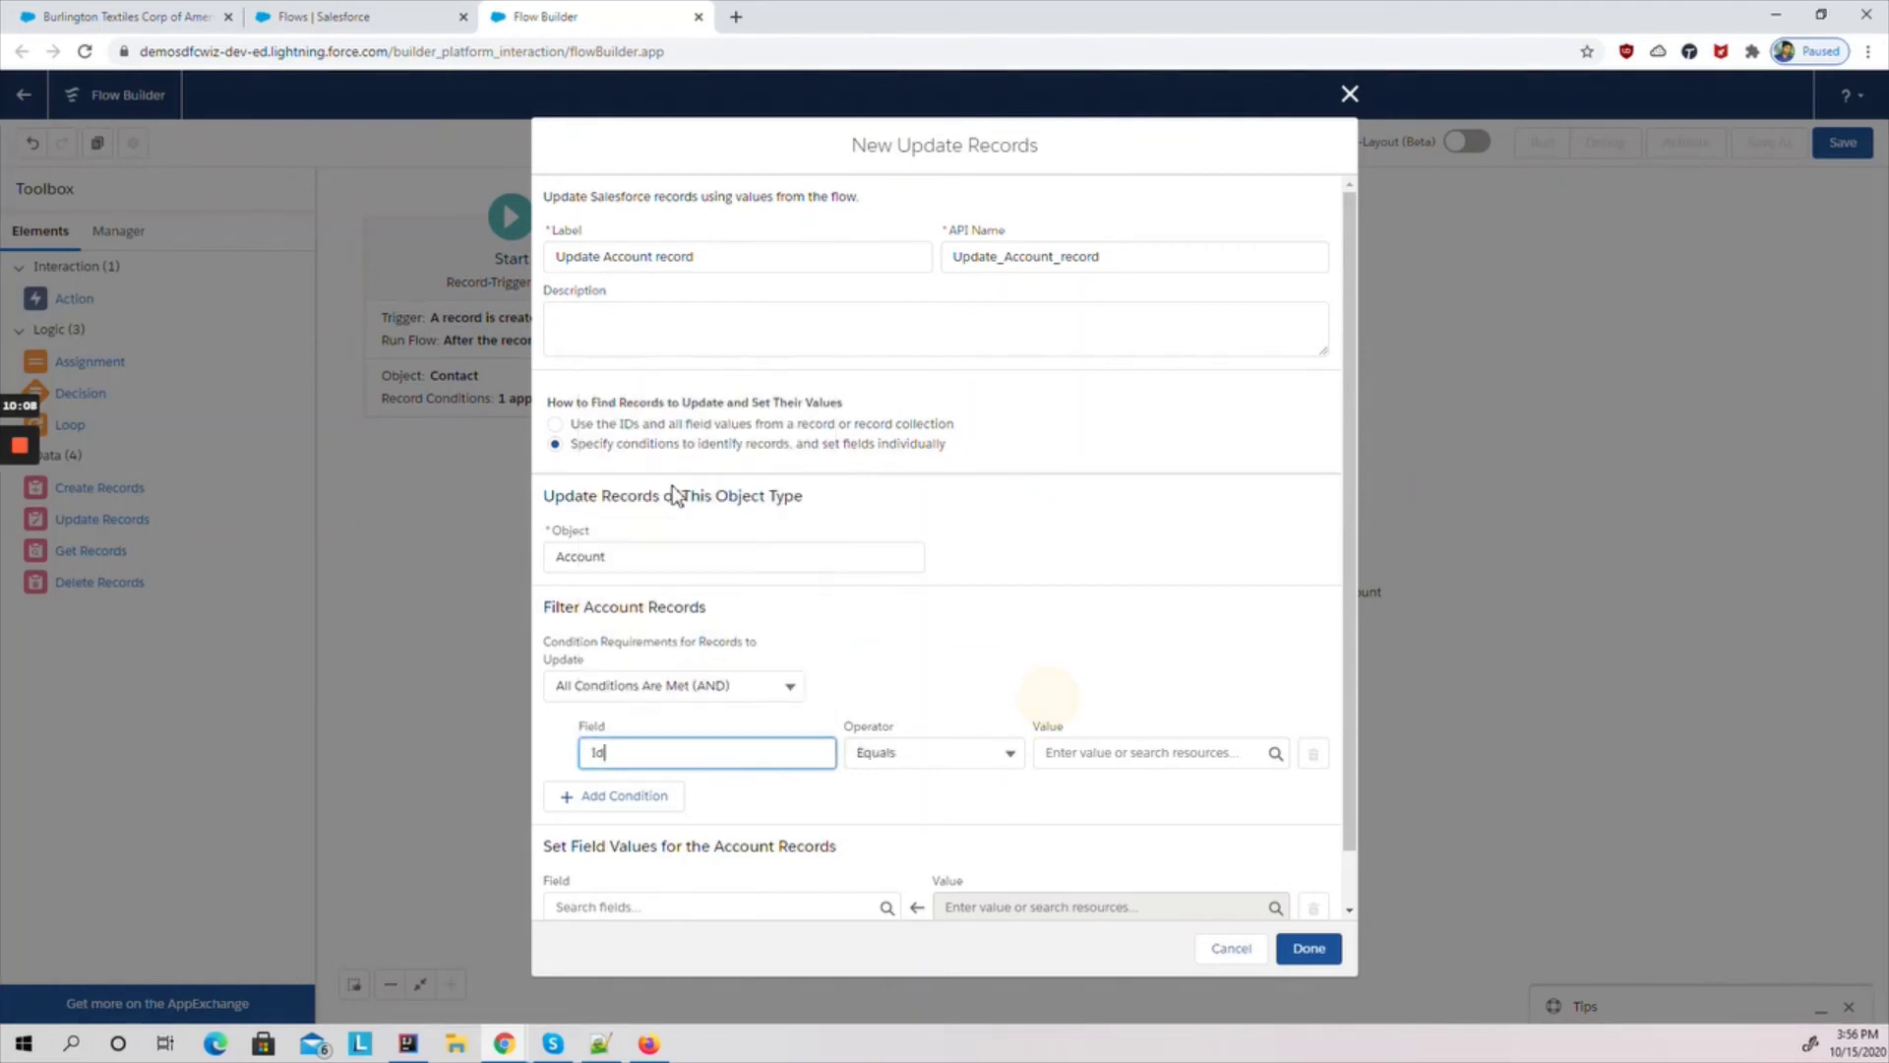
click(1071, 753)
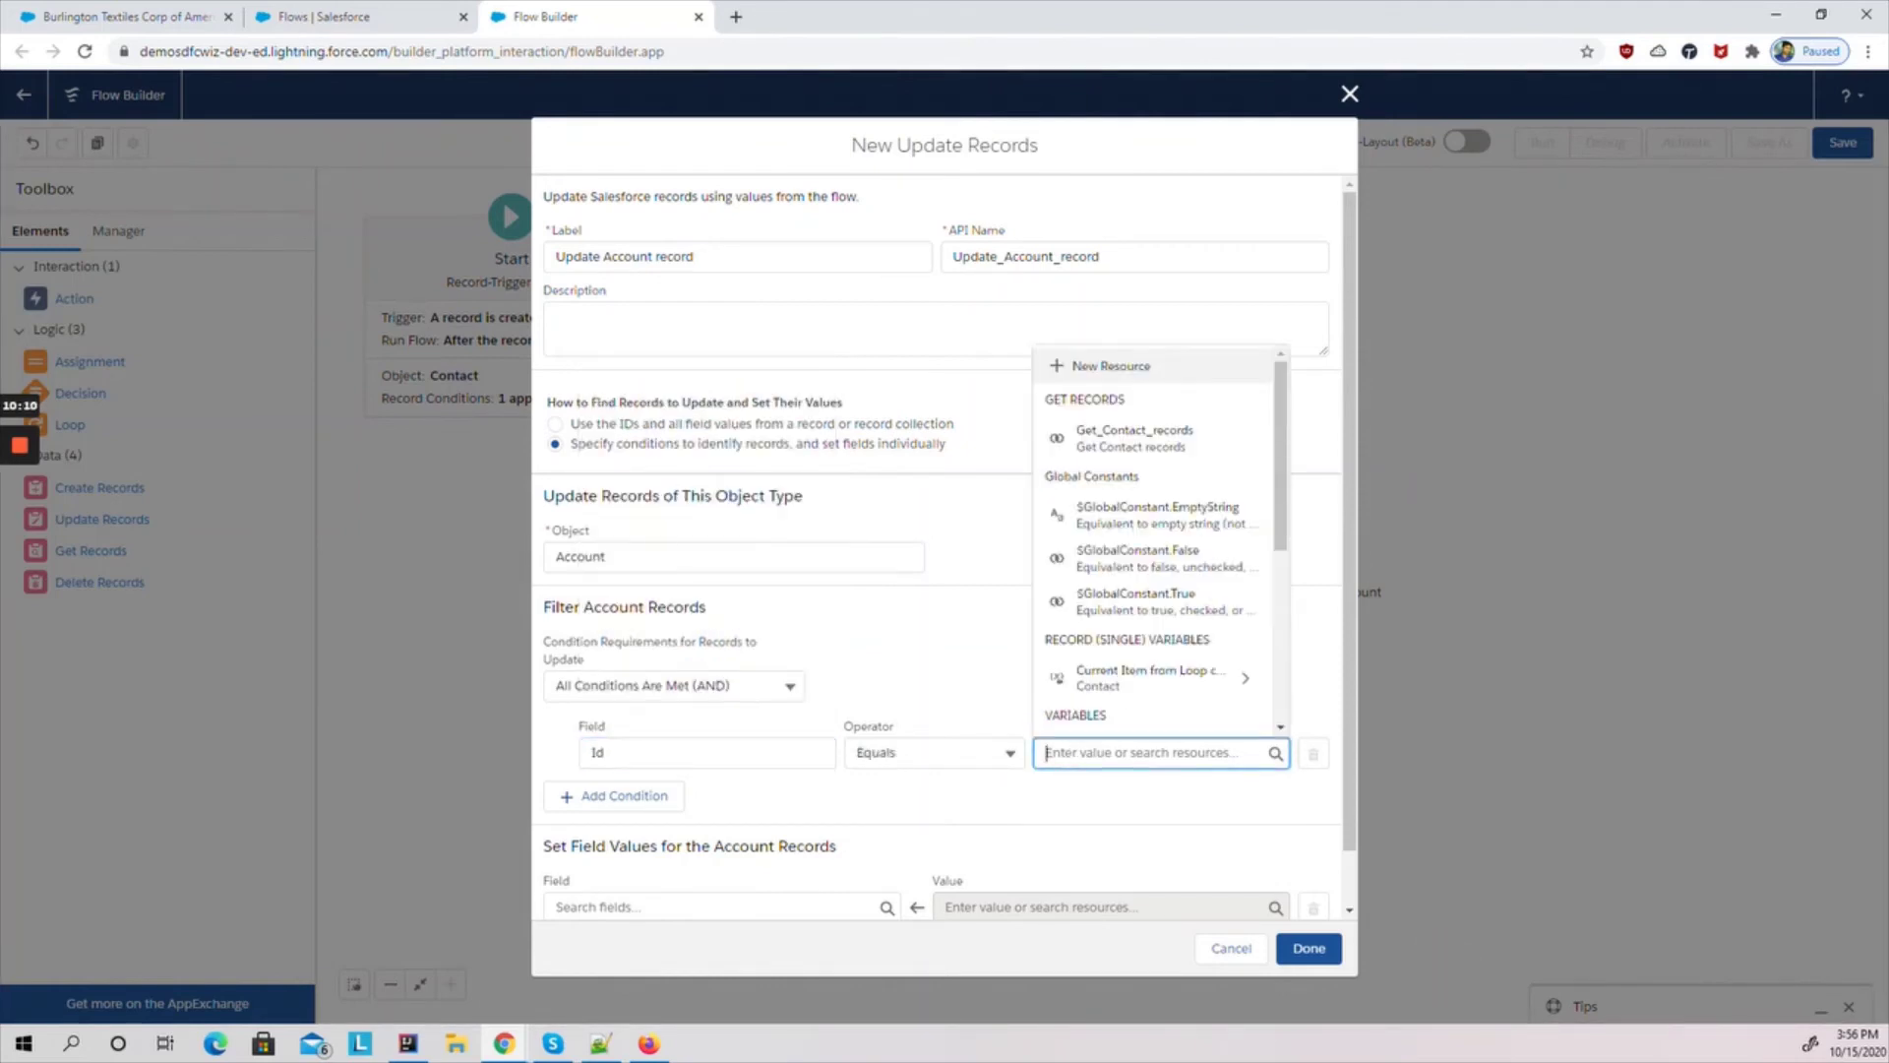
text(cur)
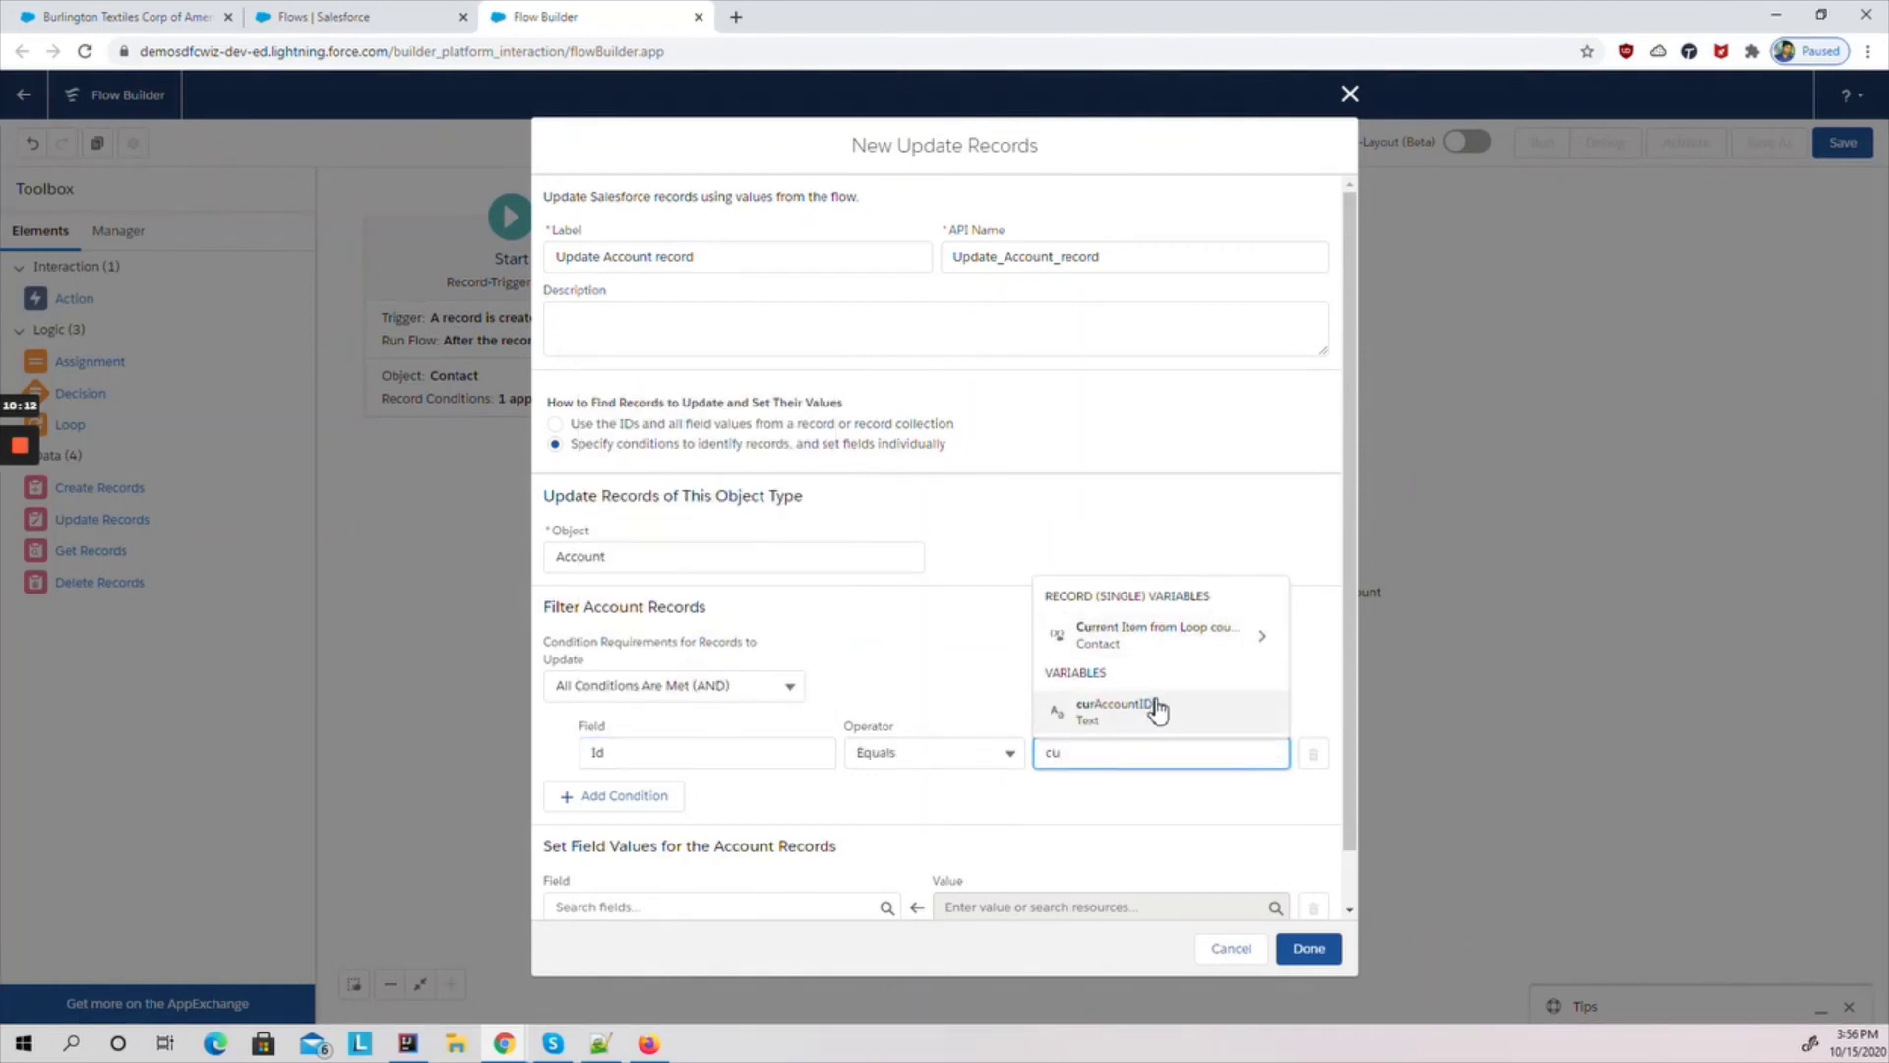
click(1158, 708)
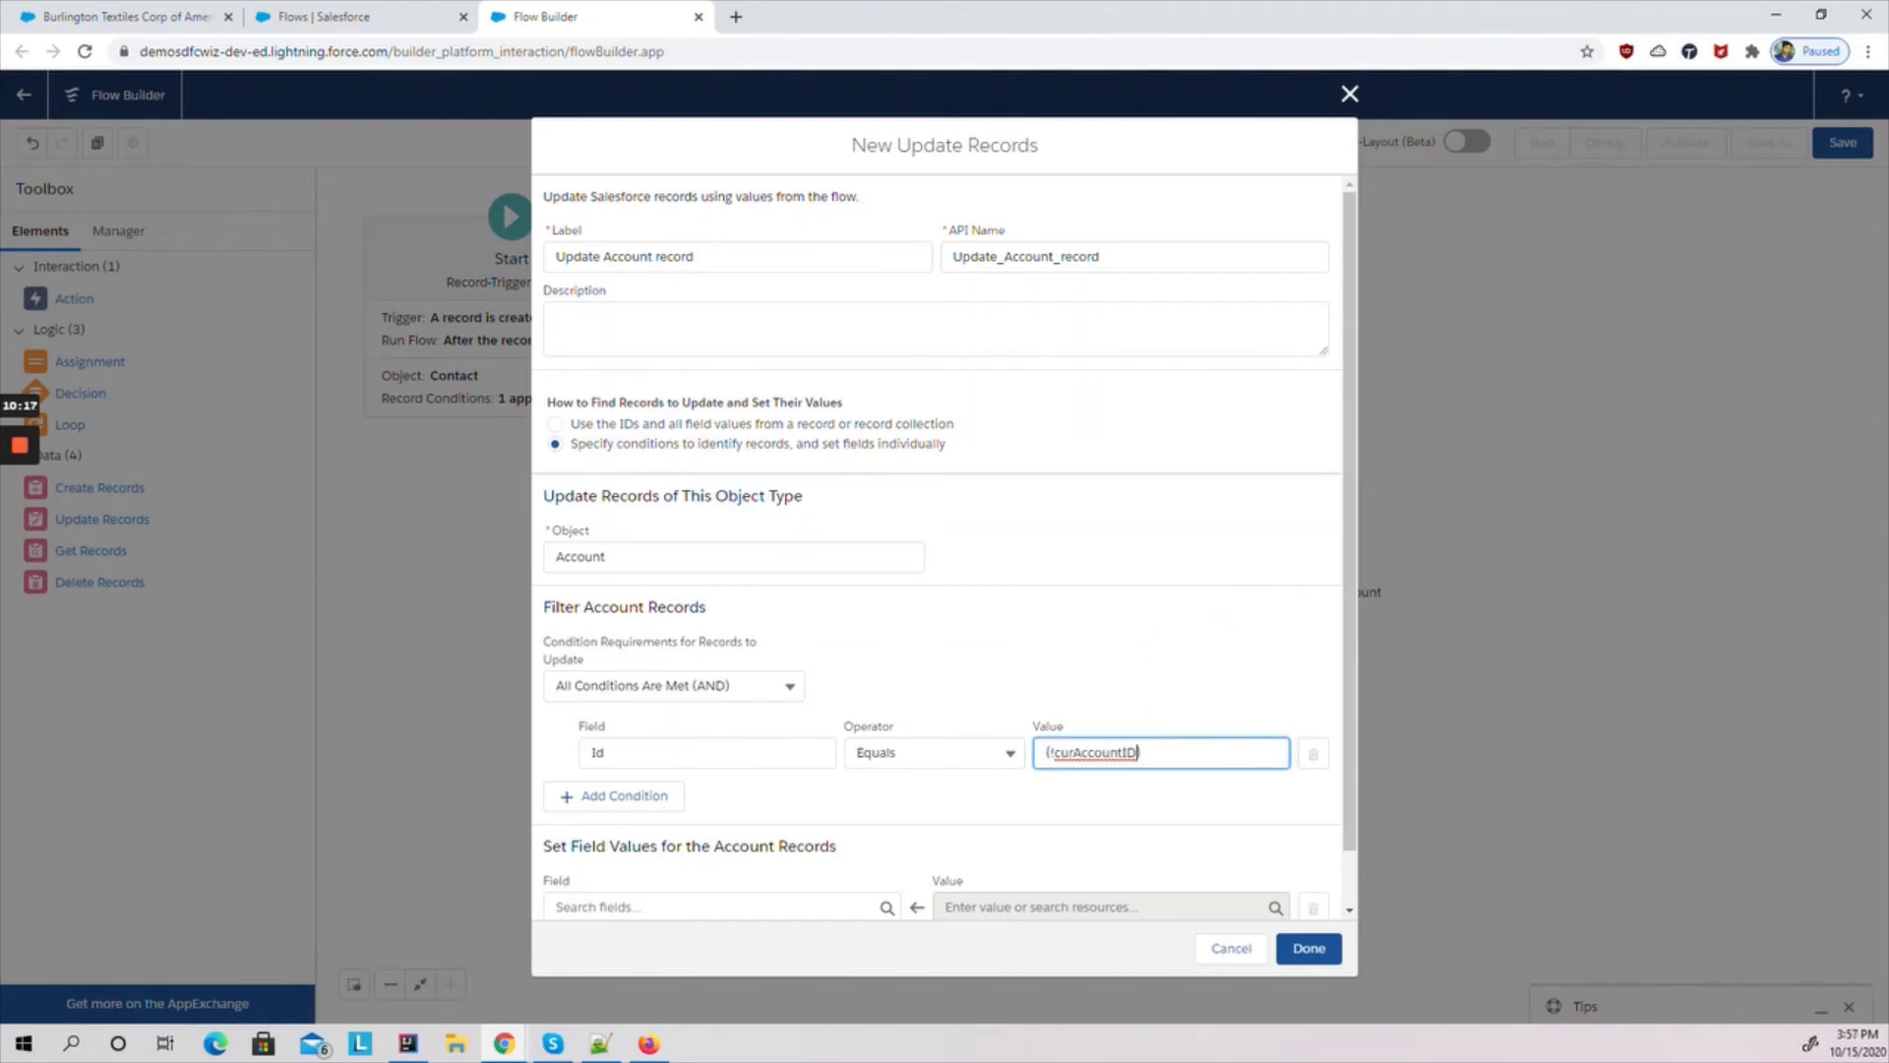
click(1155, 543)
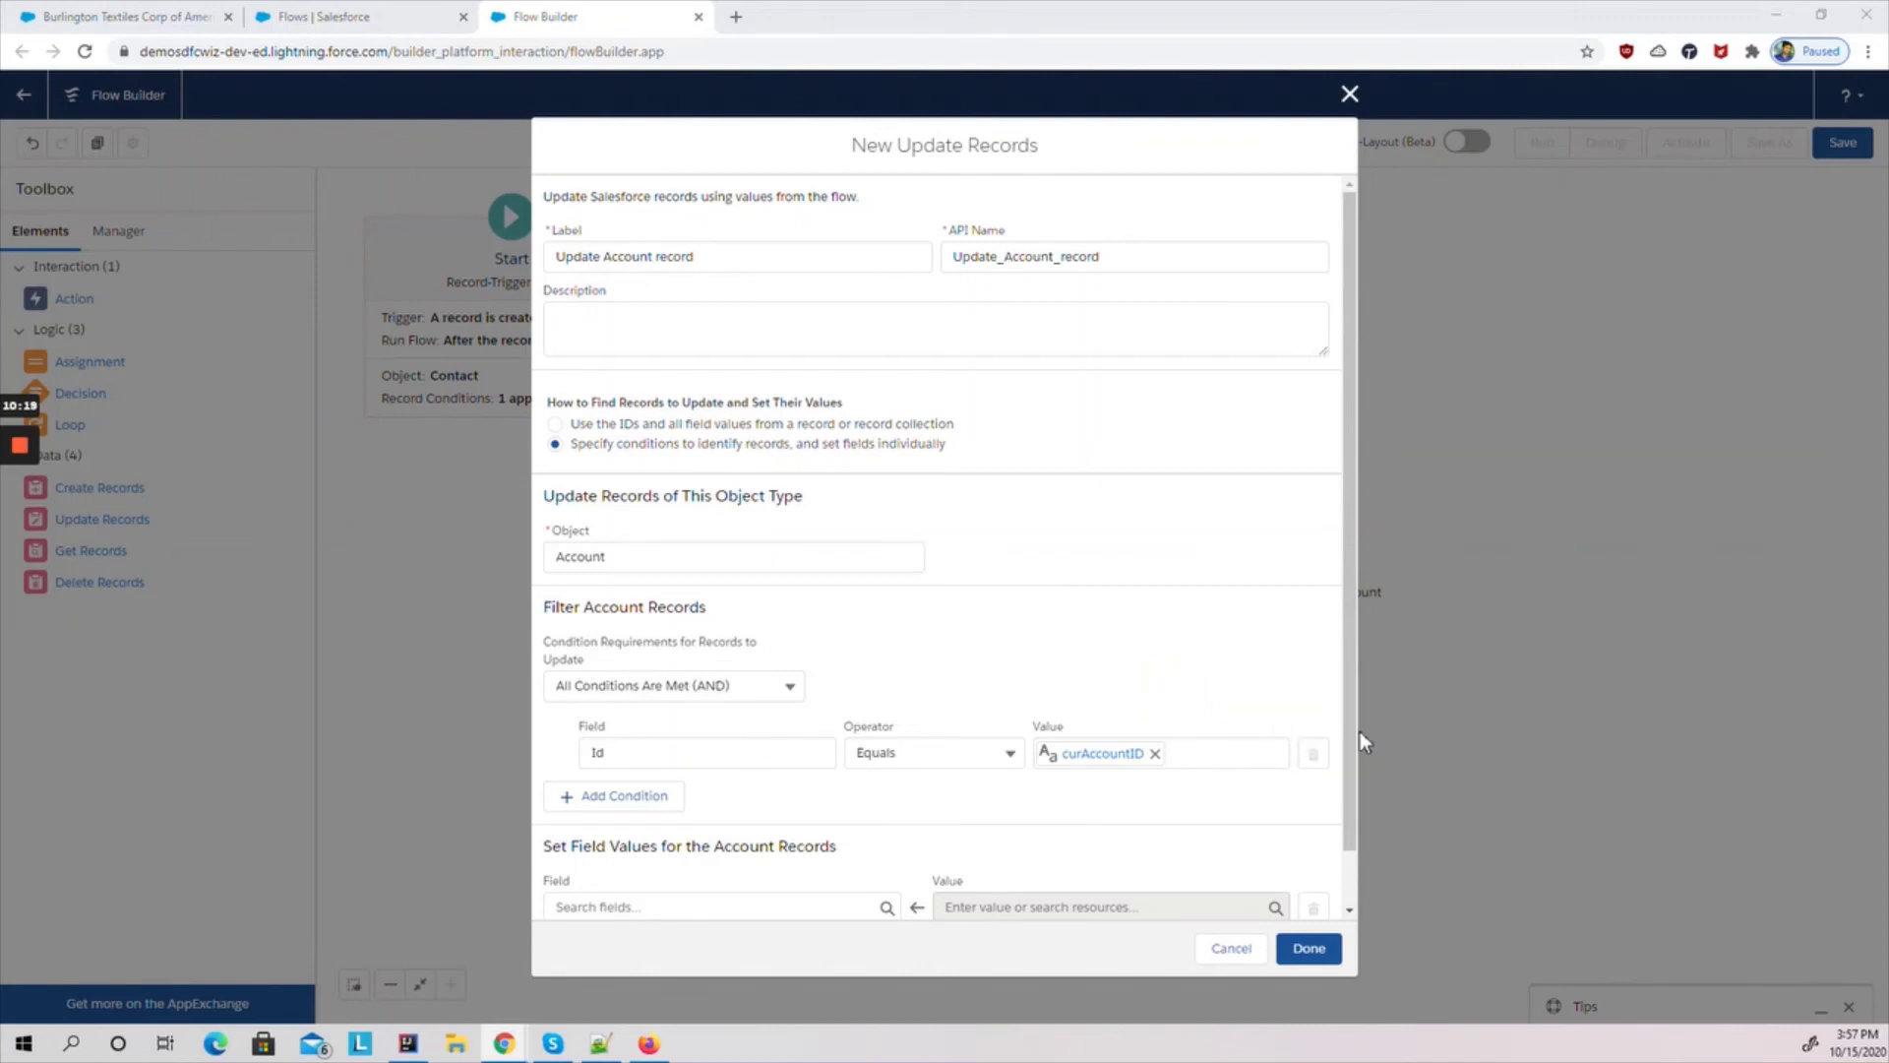
scroll(1354, 730, down, 2)
Make Update Account record set No_of_Contacts__c to the totalContactCount variable
click(626, 906)
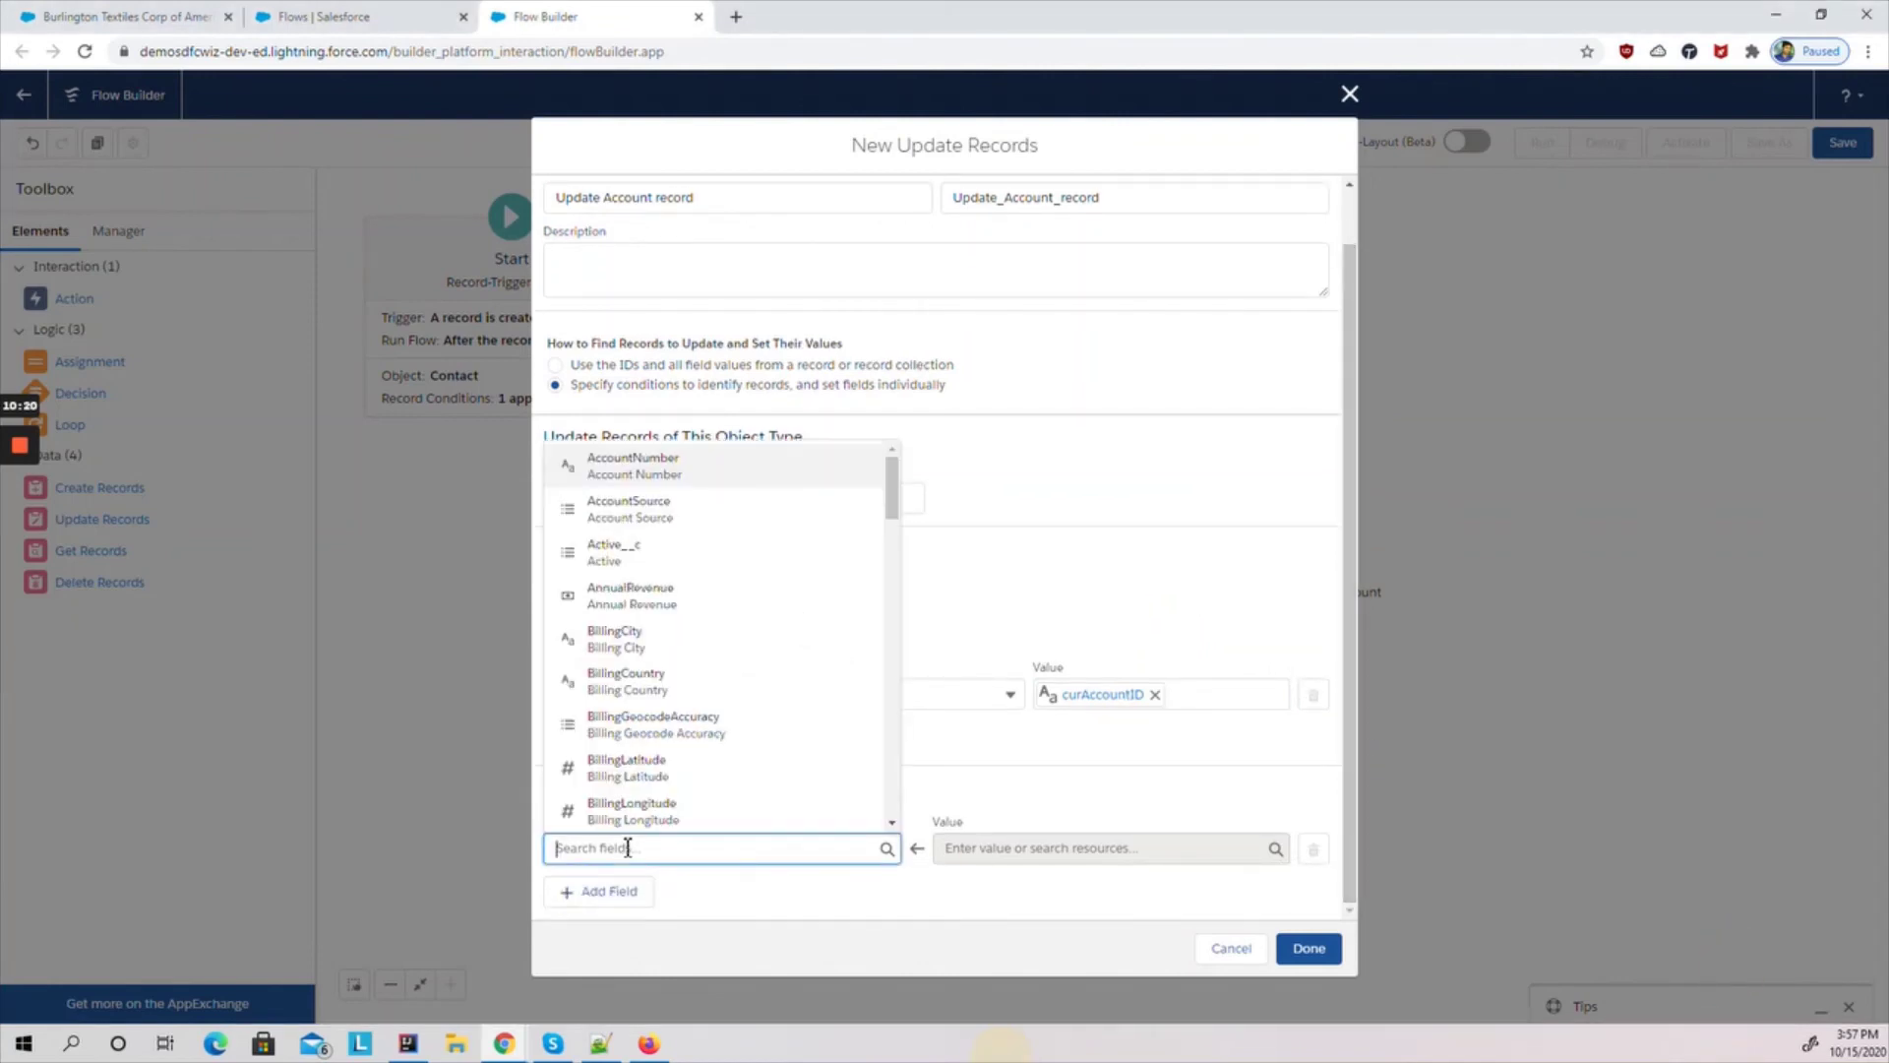
text(no)
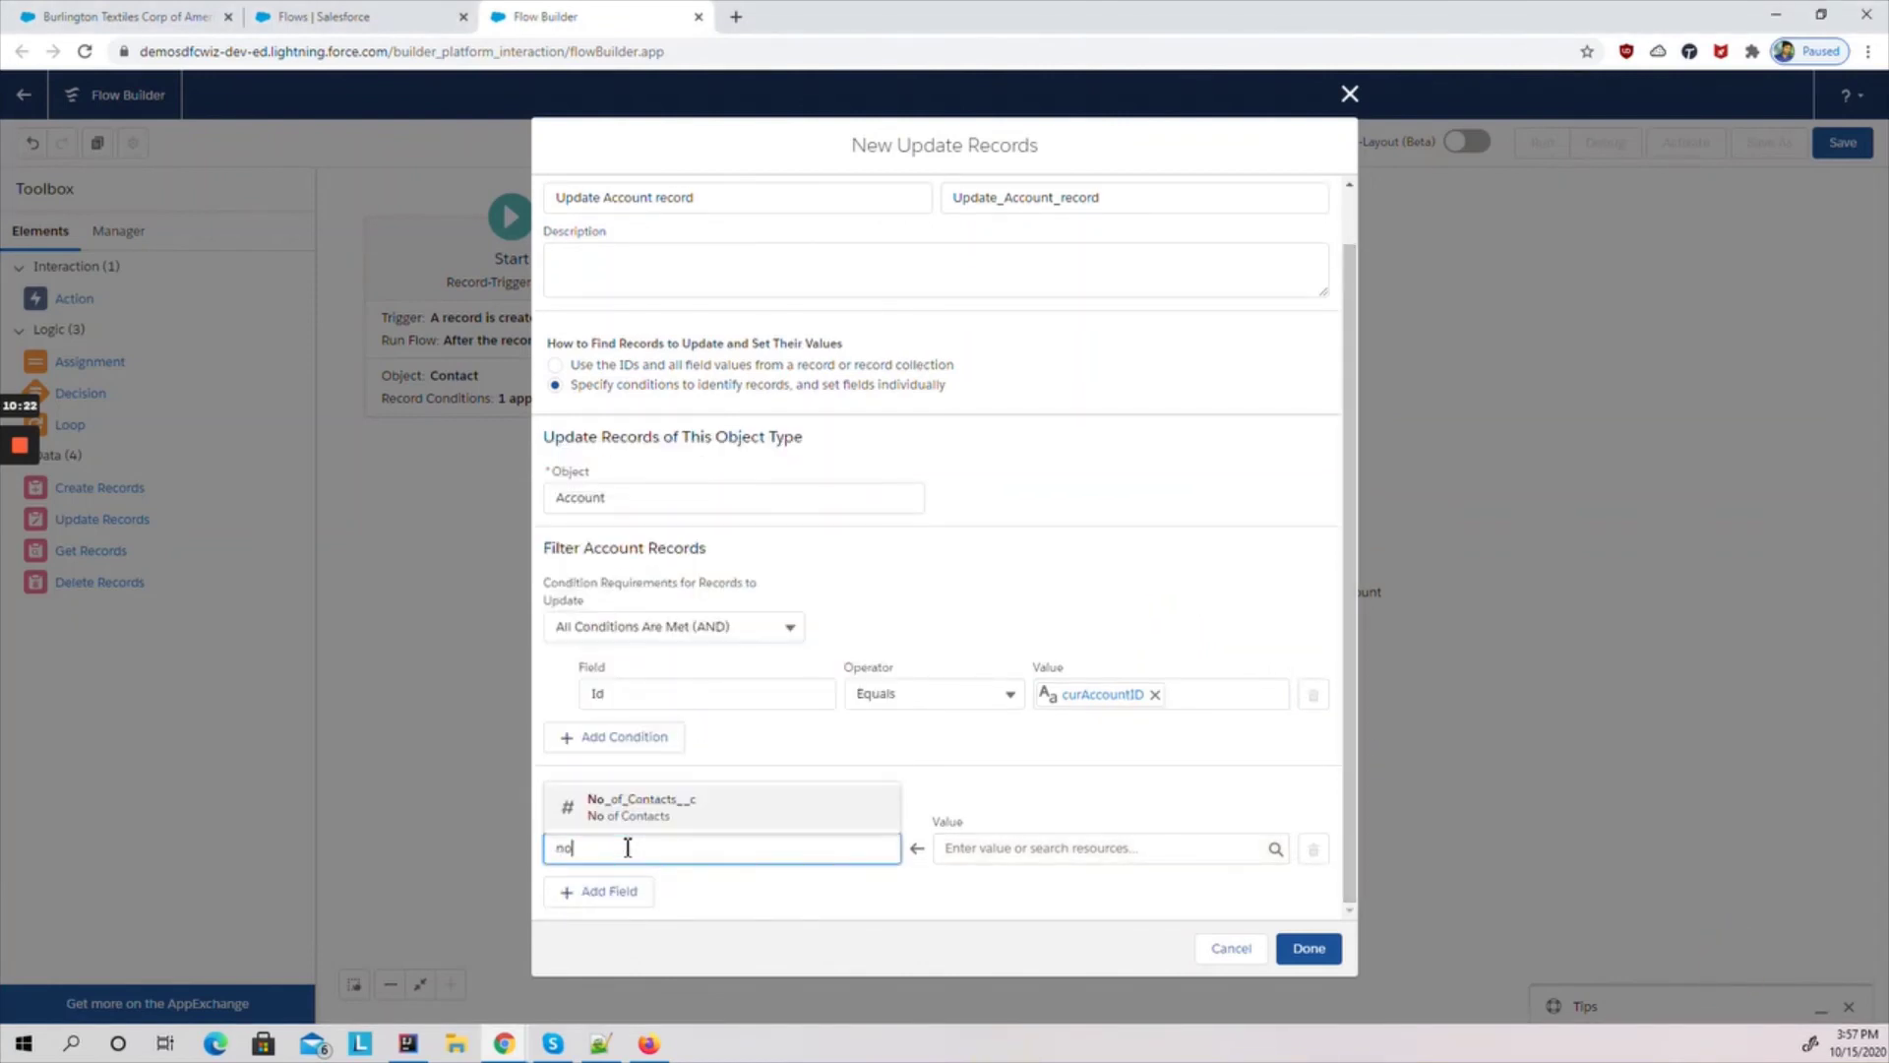
click(713, 798)
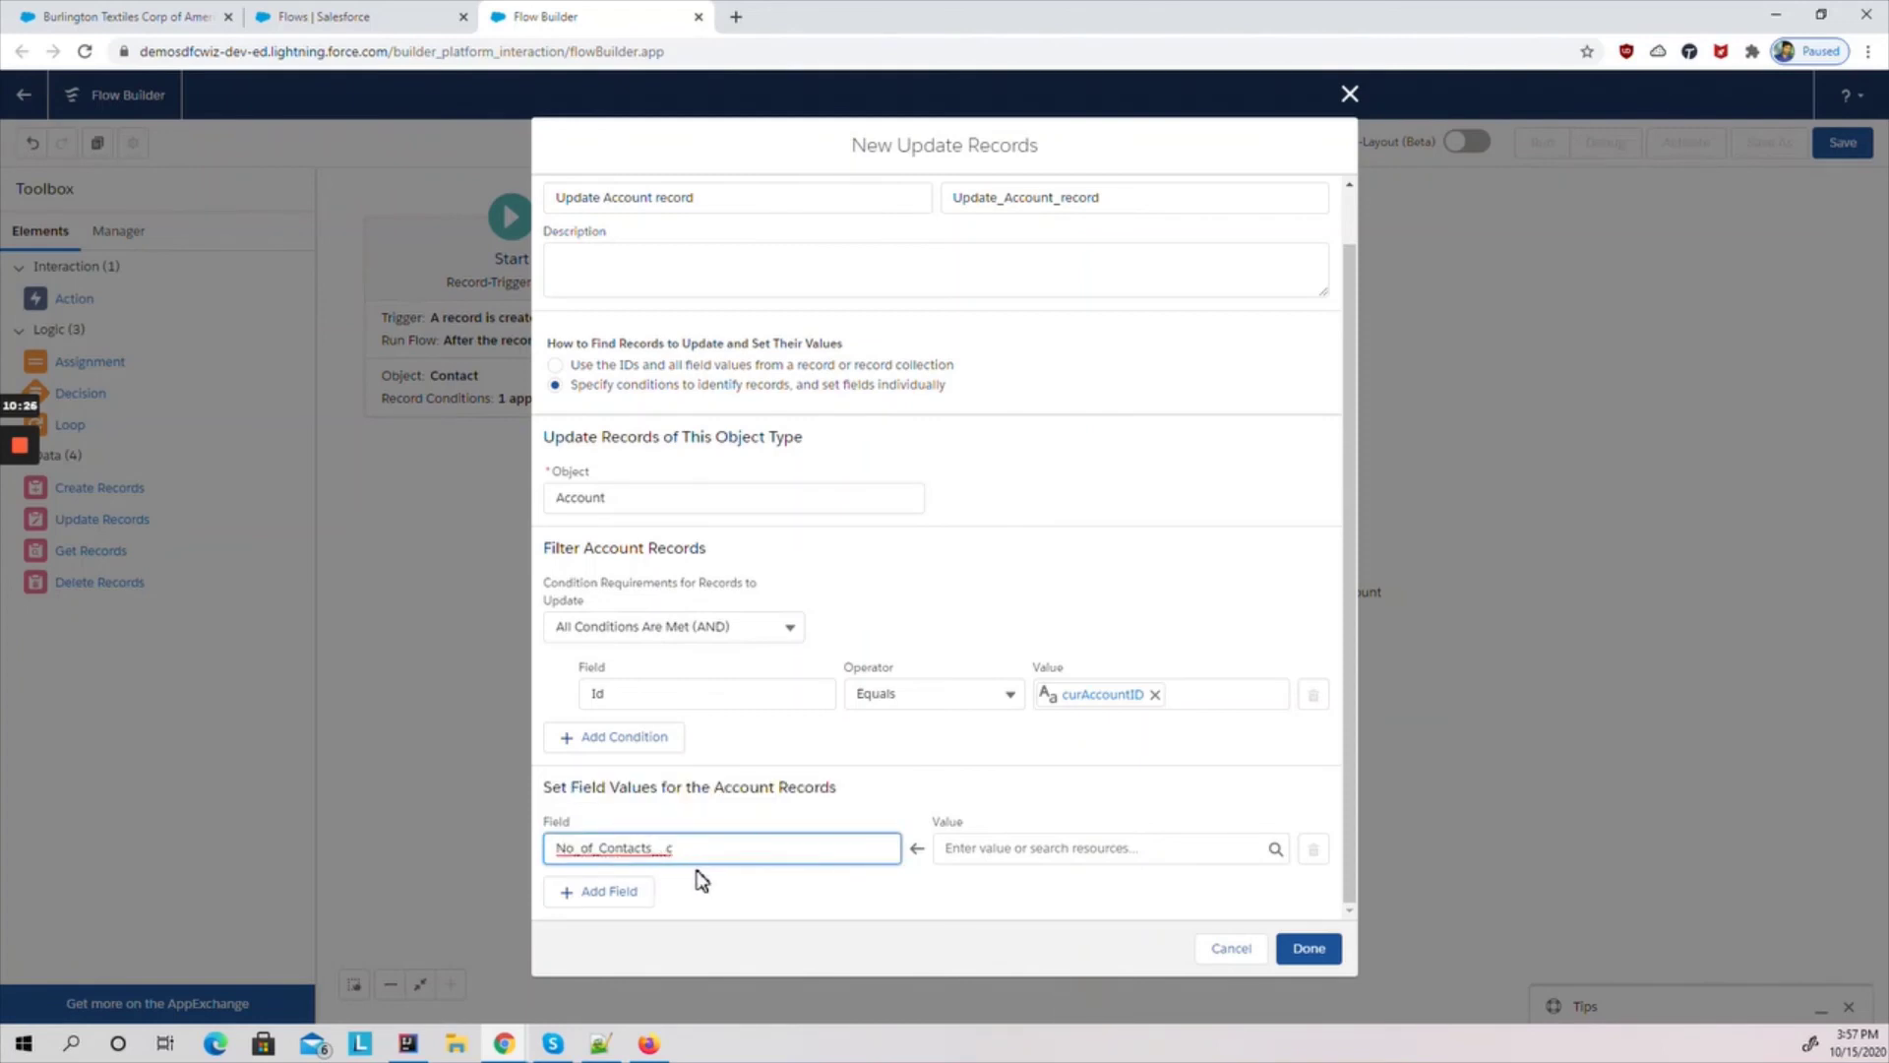
click(1033, 848)
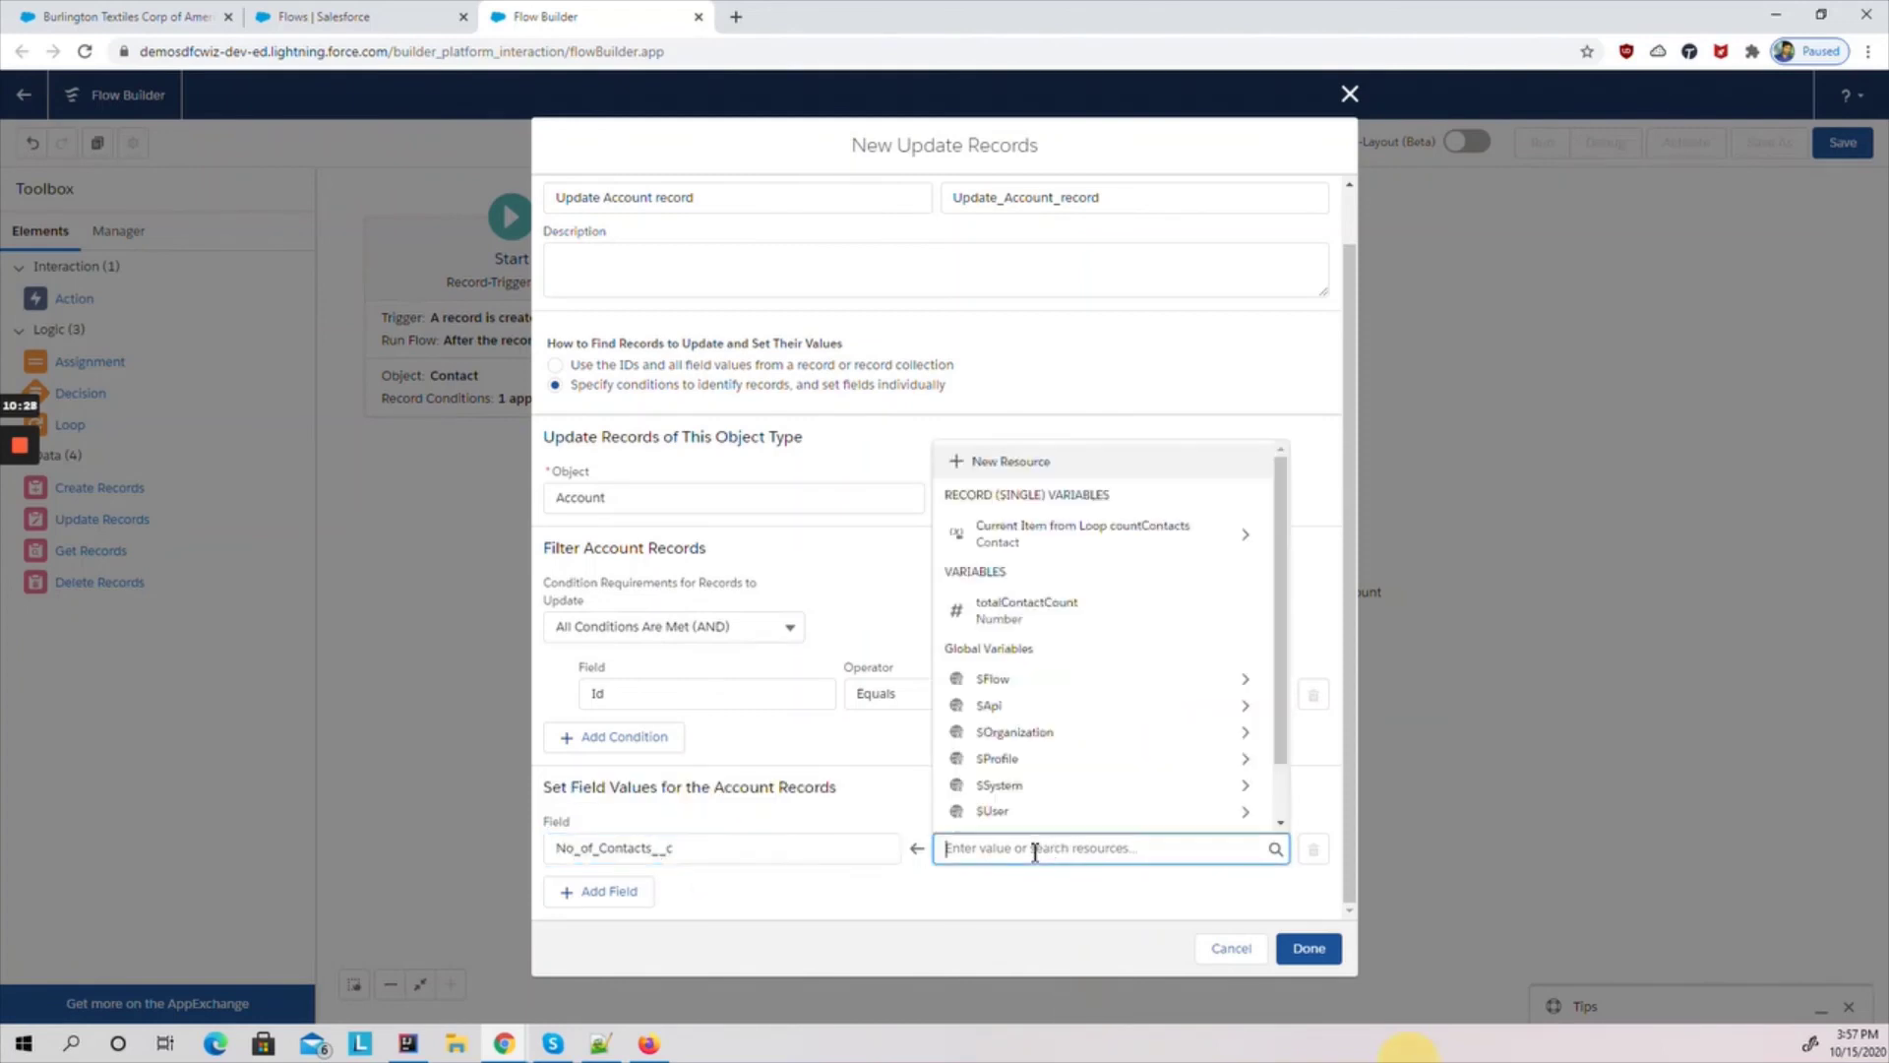
click(1034, 610)
click(1309, 948)
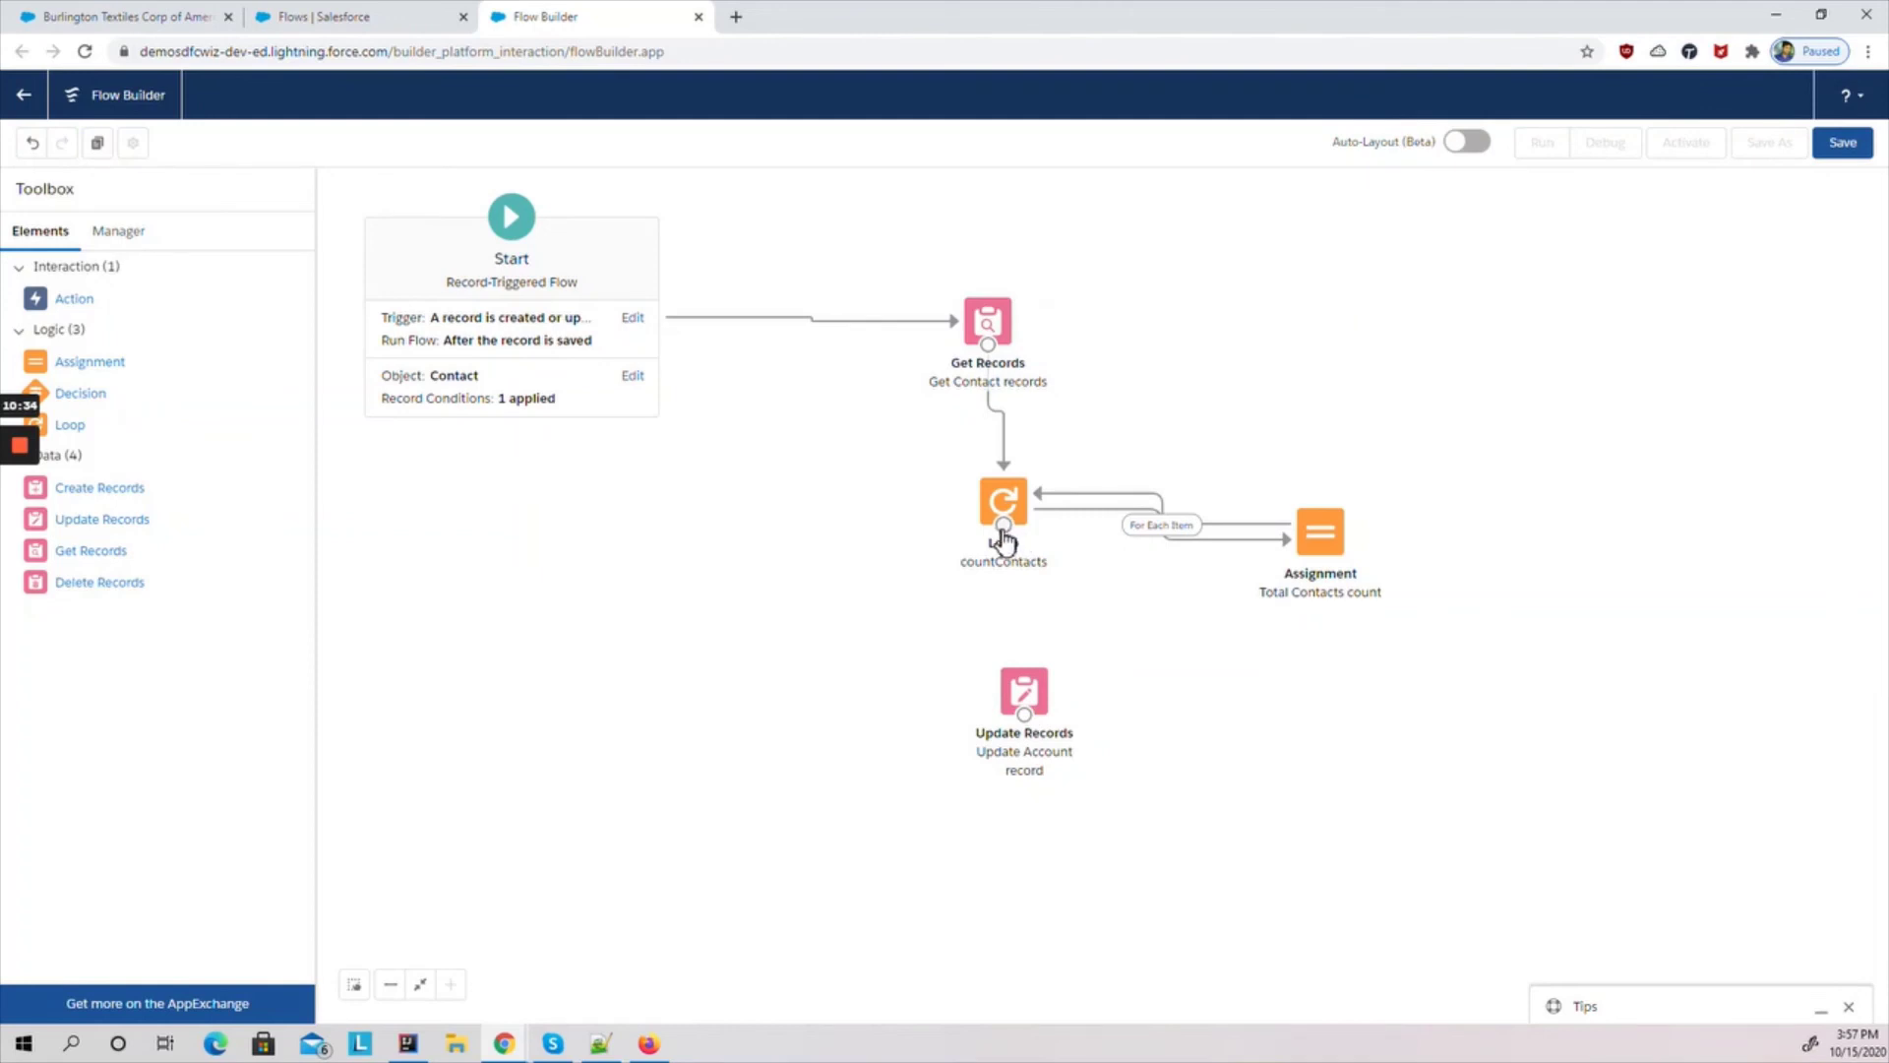
Connect the countContacts loop's After Last Item path to the Update Account record element
drag(1002, 536, 1024, 724)
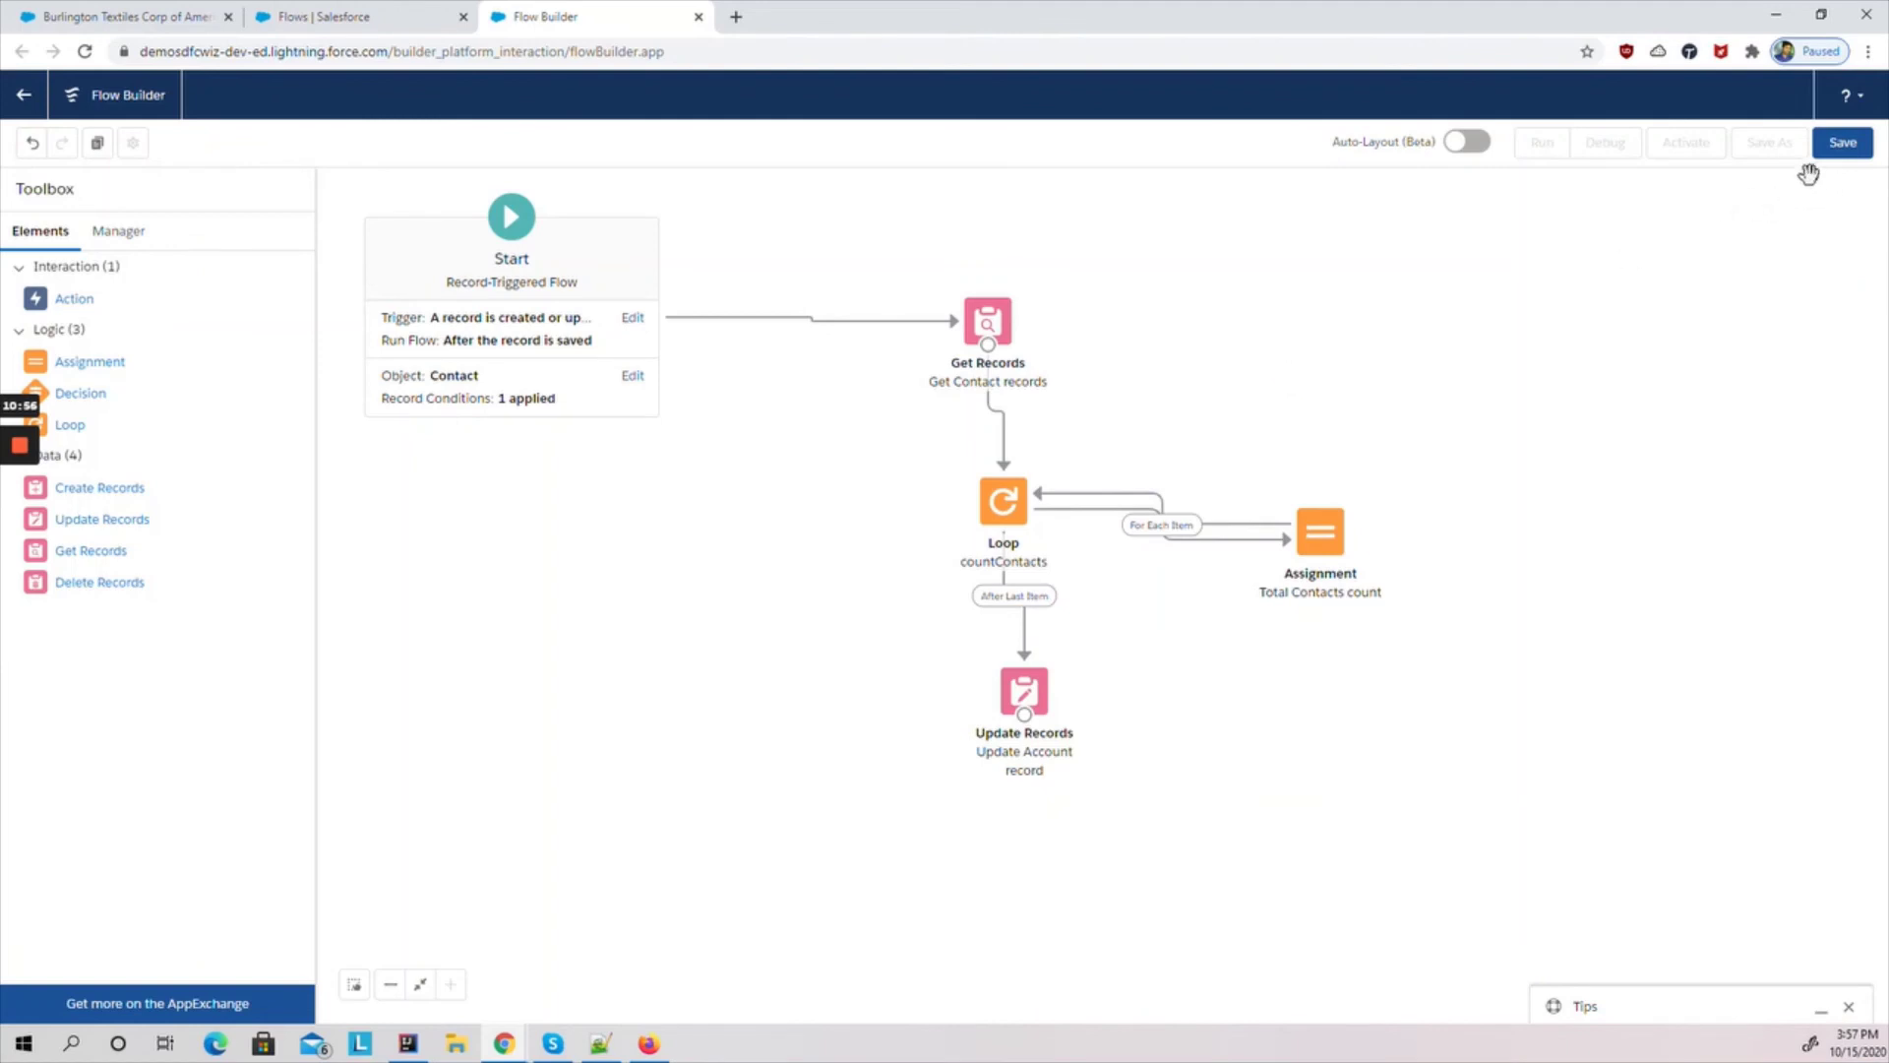
Save the flow with the label 'Update Contact counts on Account' and activate it
click(1836, 161)
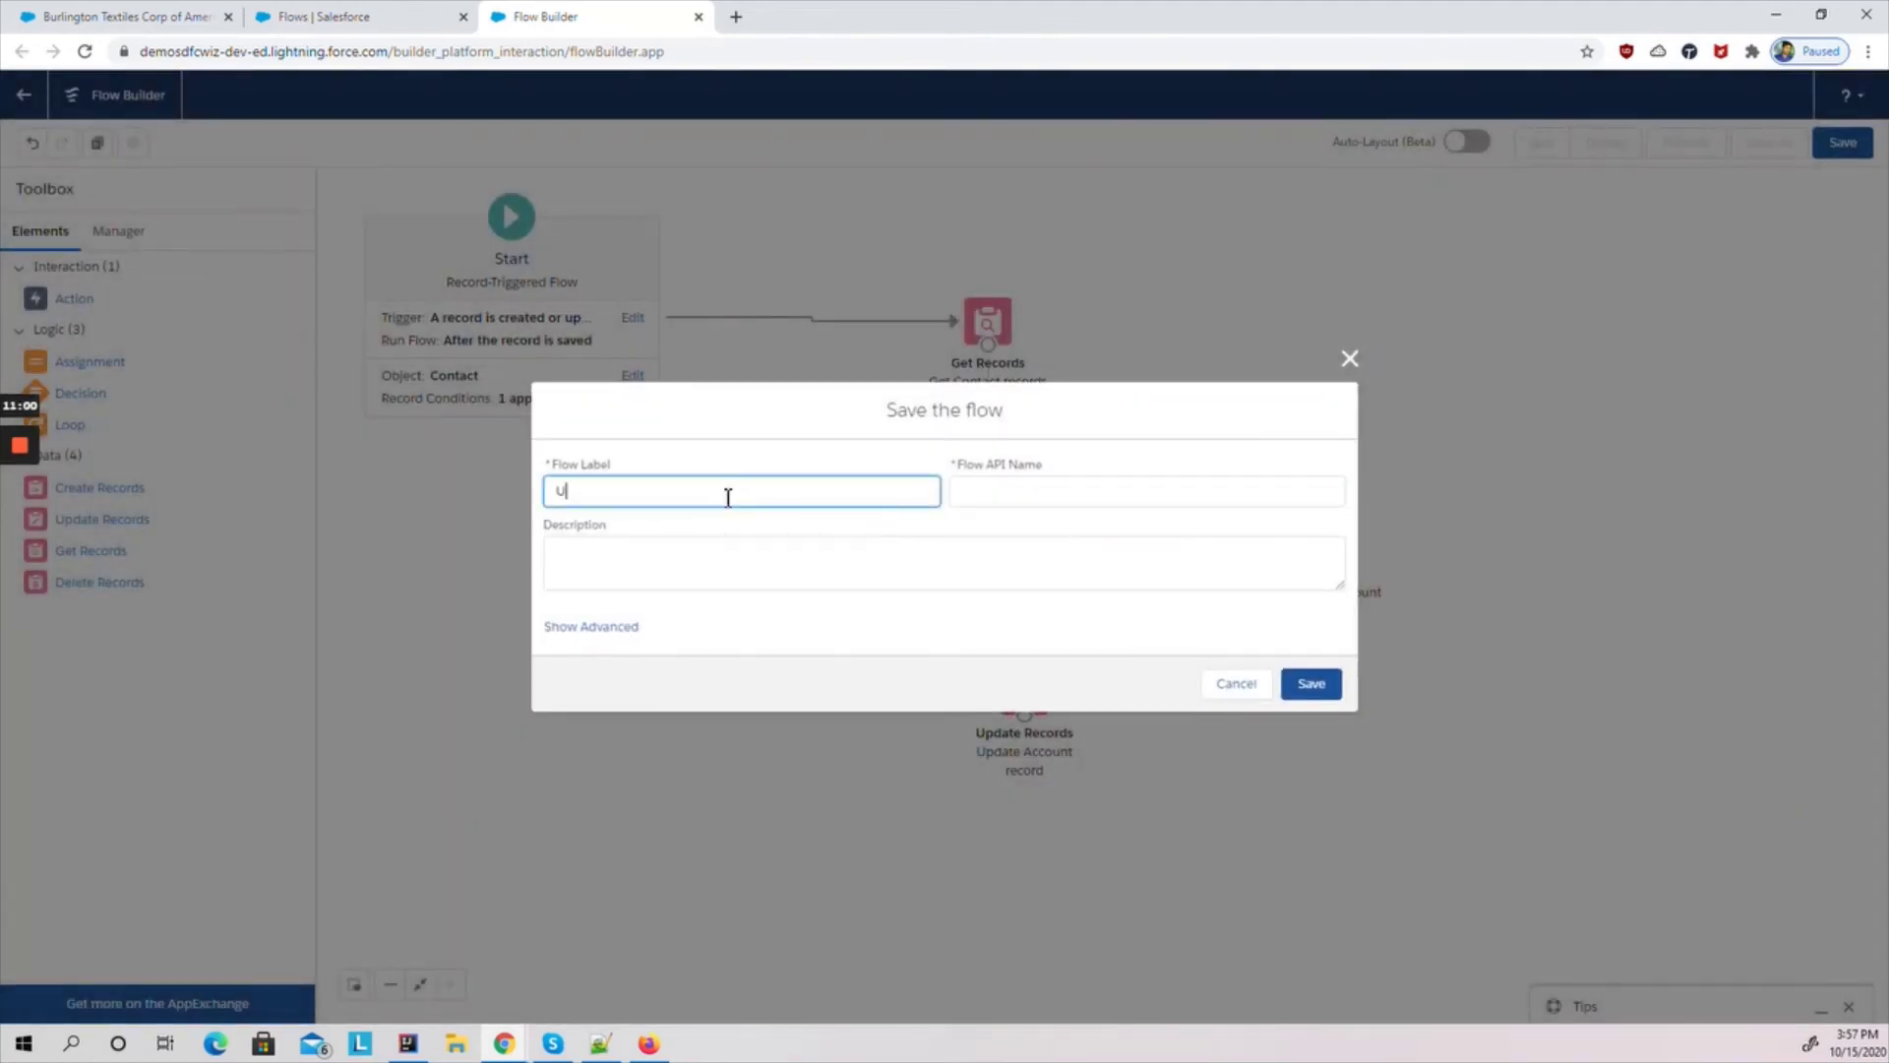
text(Update Contact counts on Account)
click(764, 453)
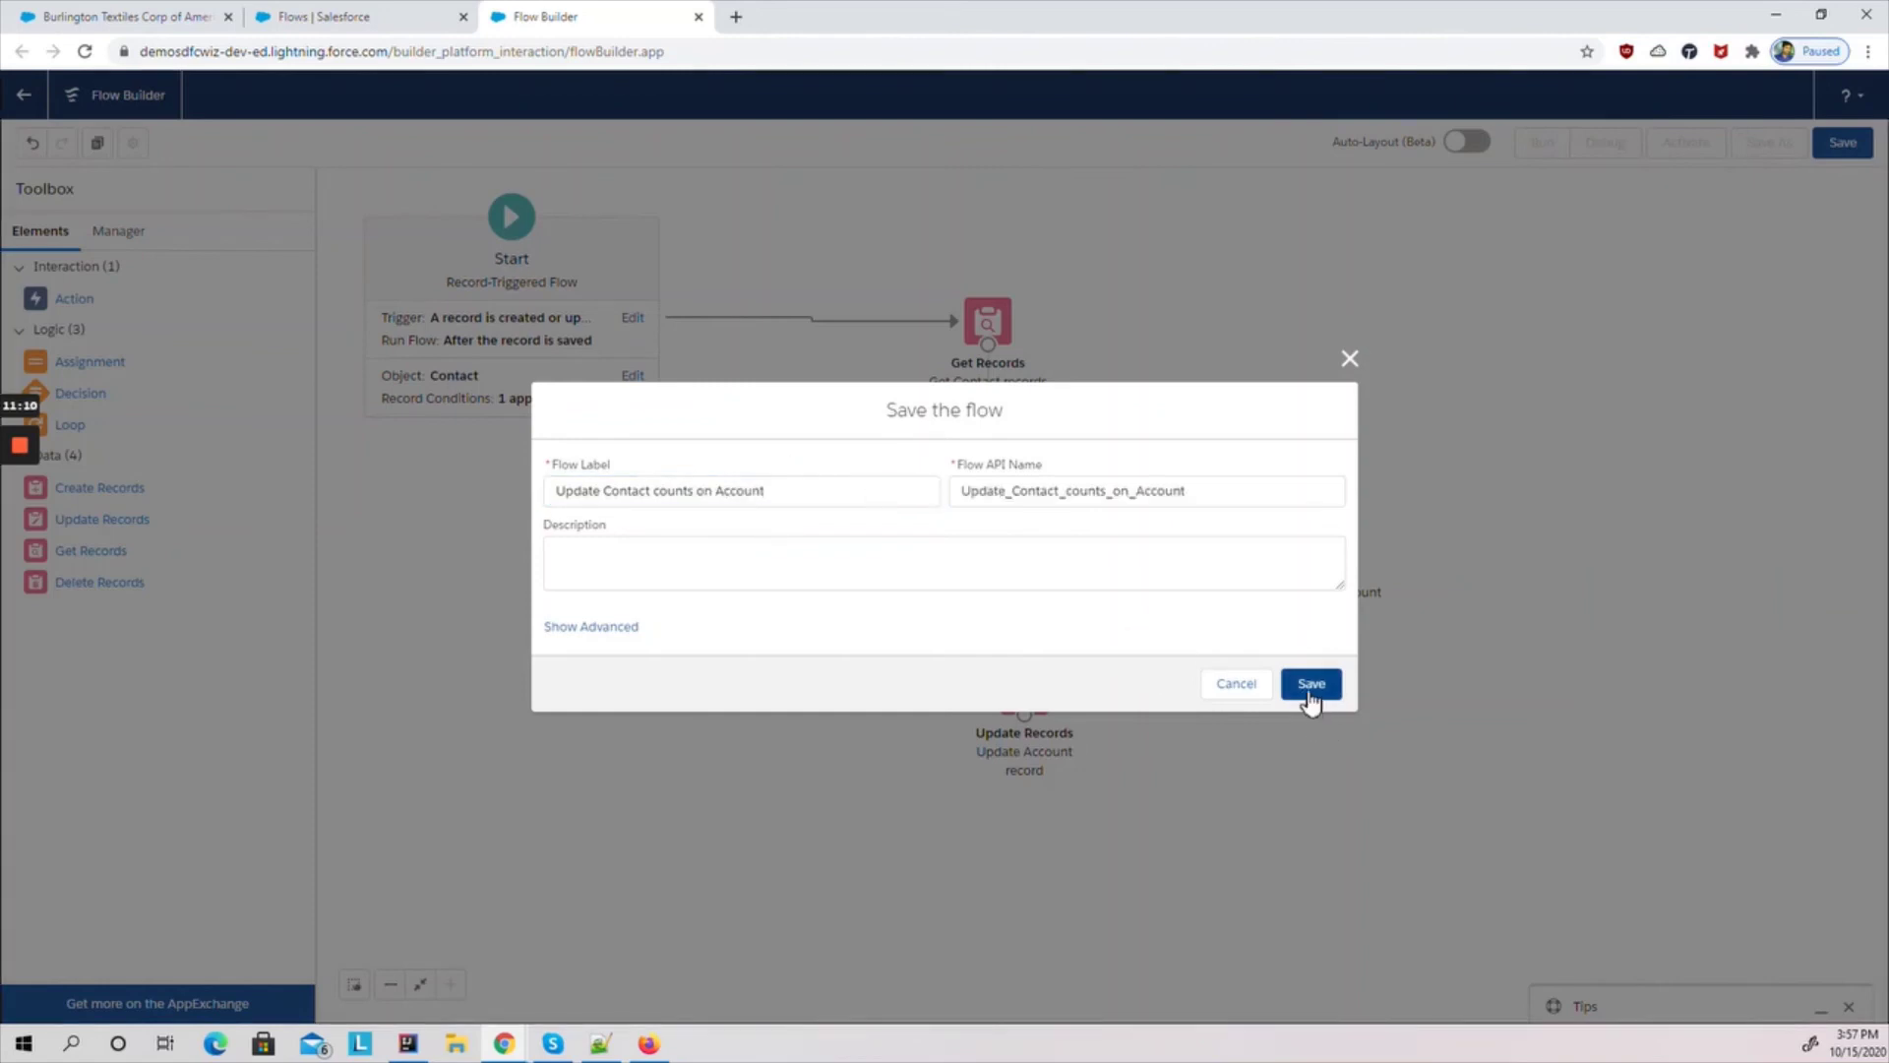
click(1310, 689)
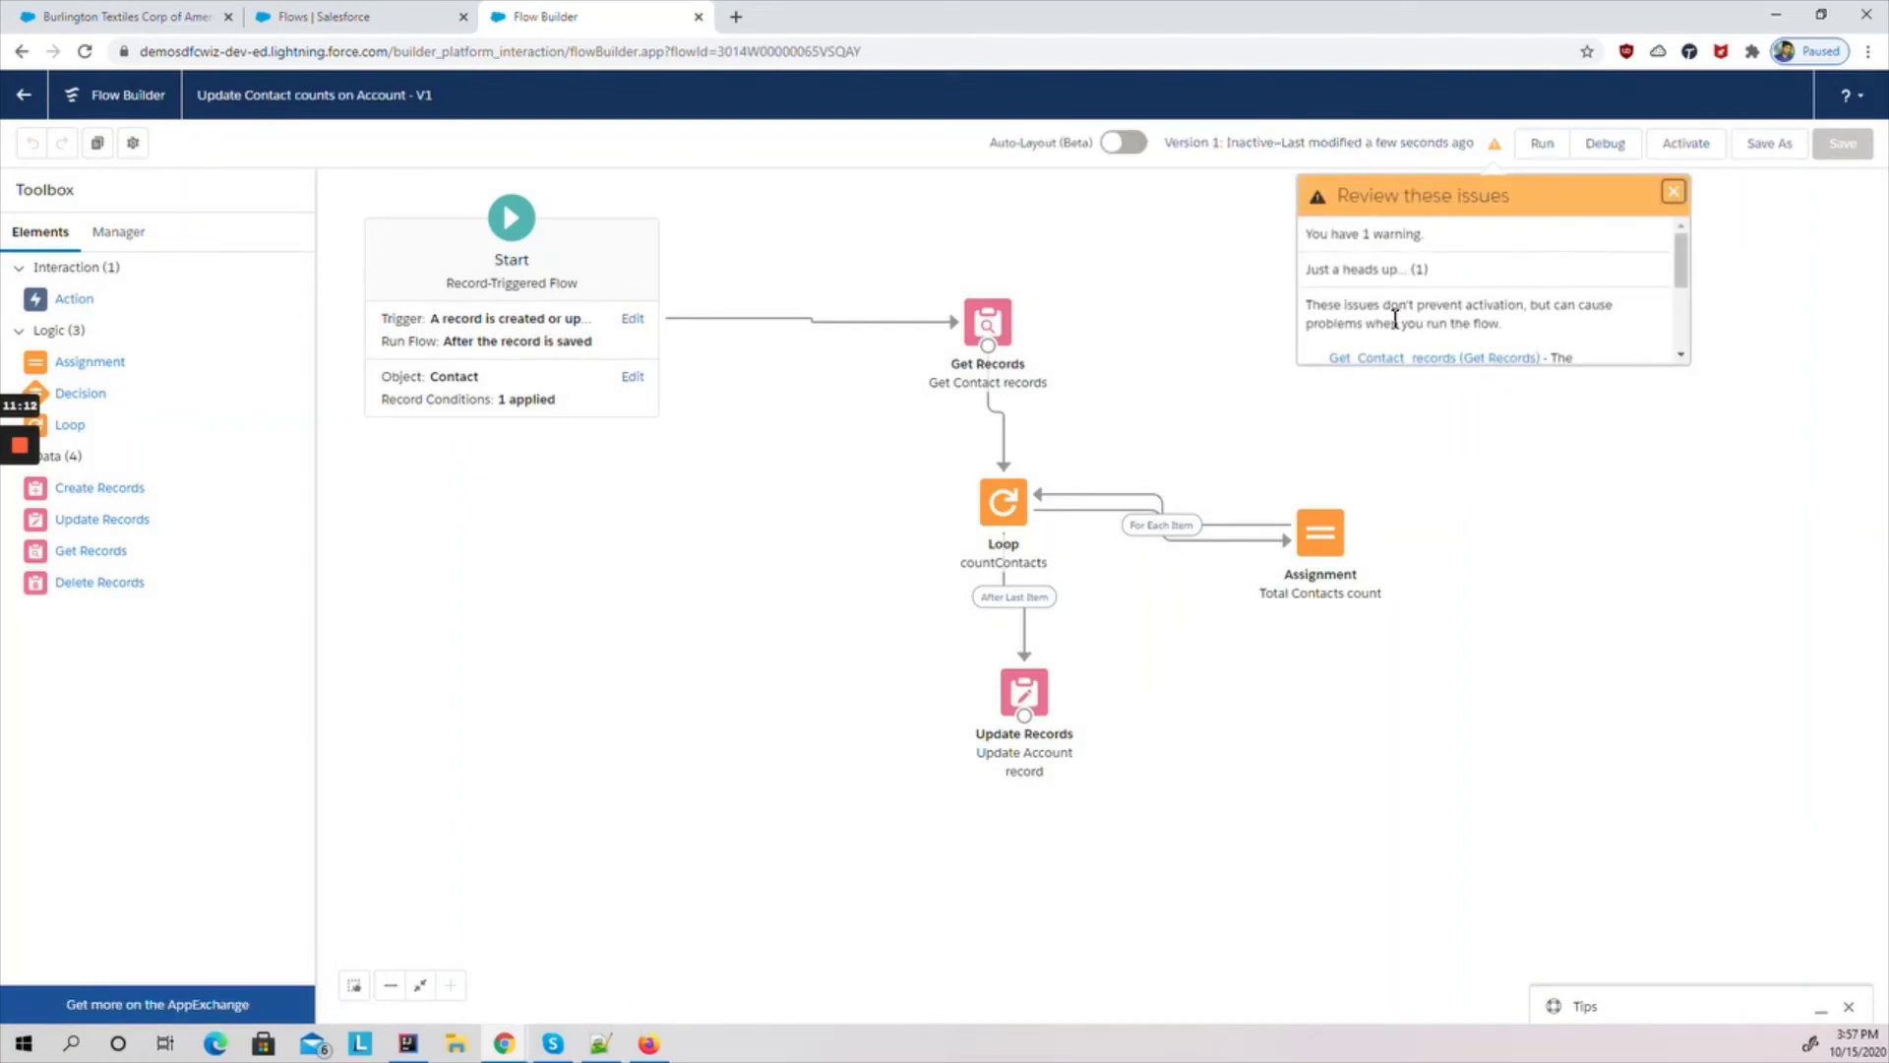
click(1685, 145)
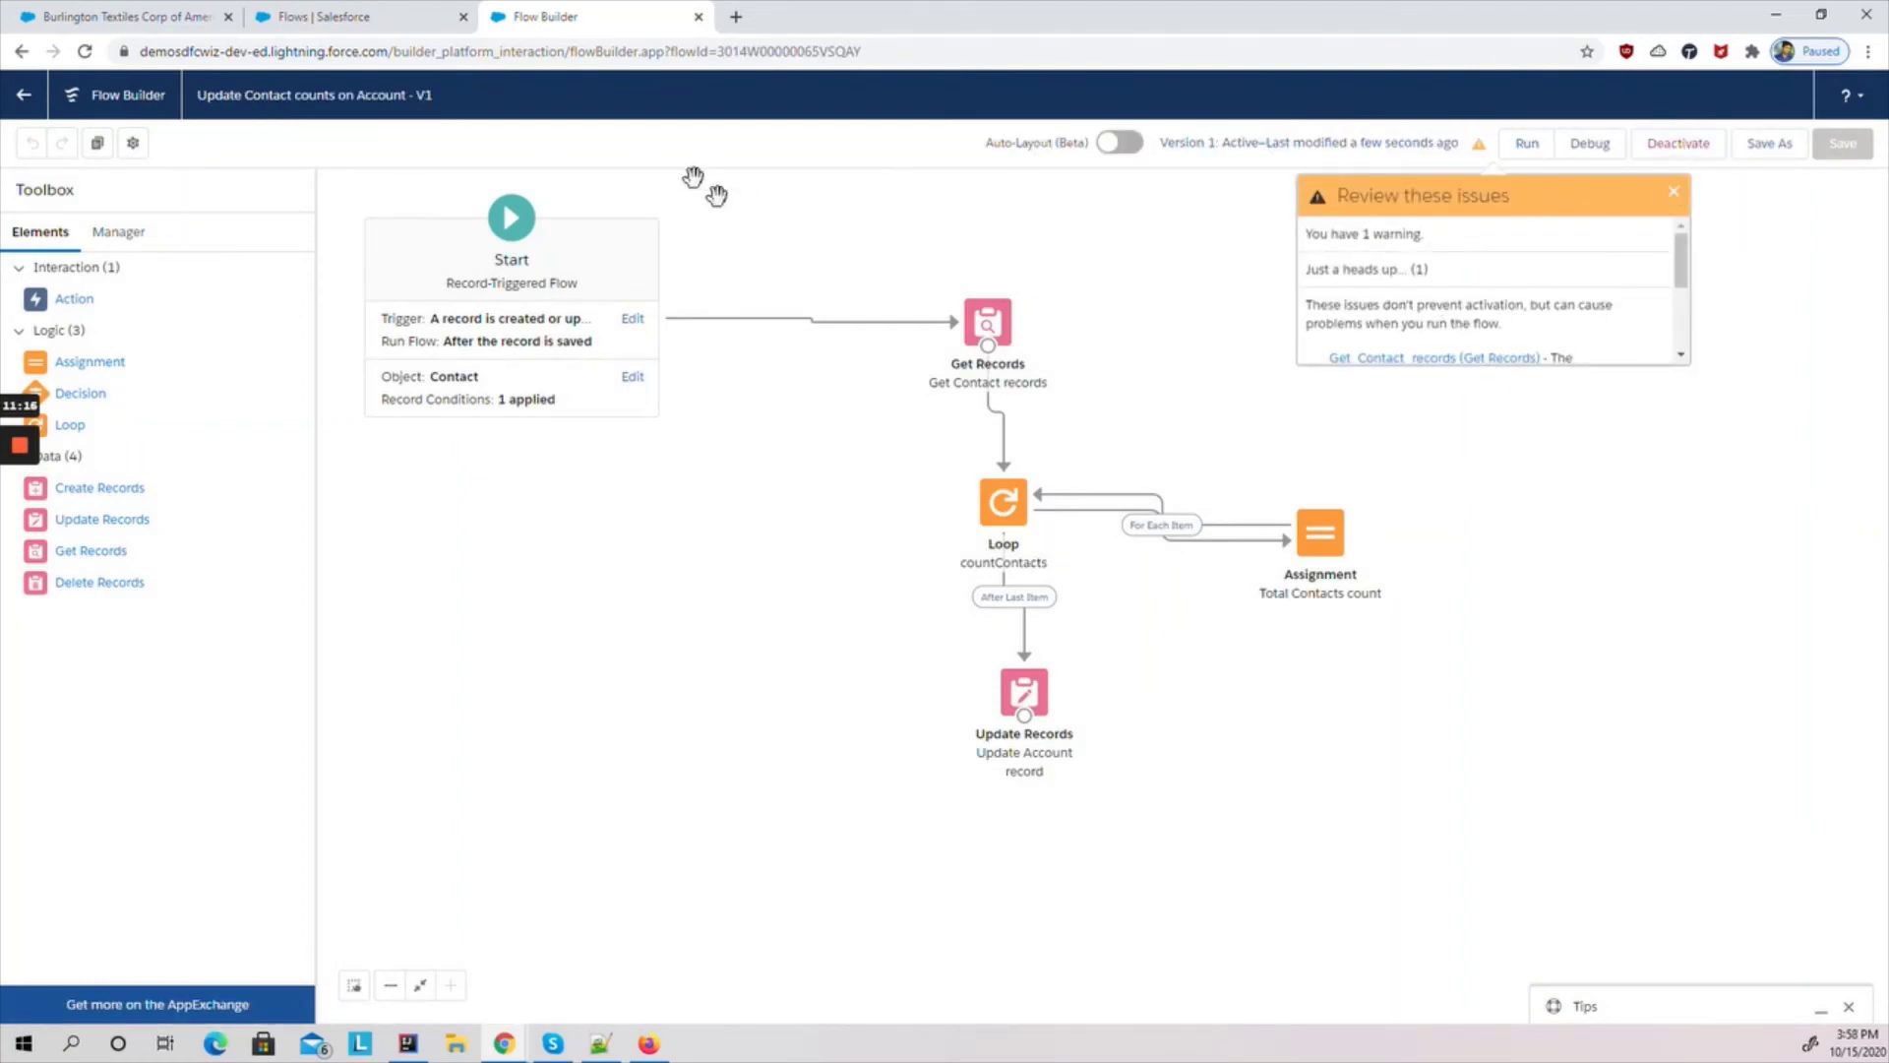
Reload Burlington Textiles, confirm No of Contacts is empty, and start a new related contact
click(118, 16)
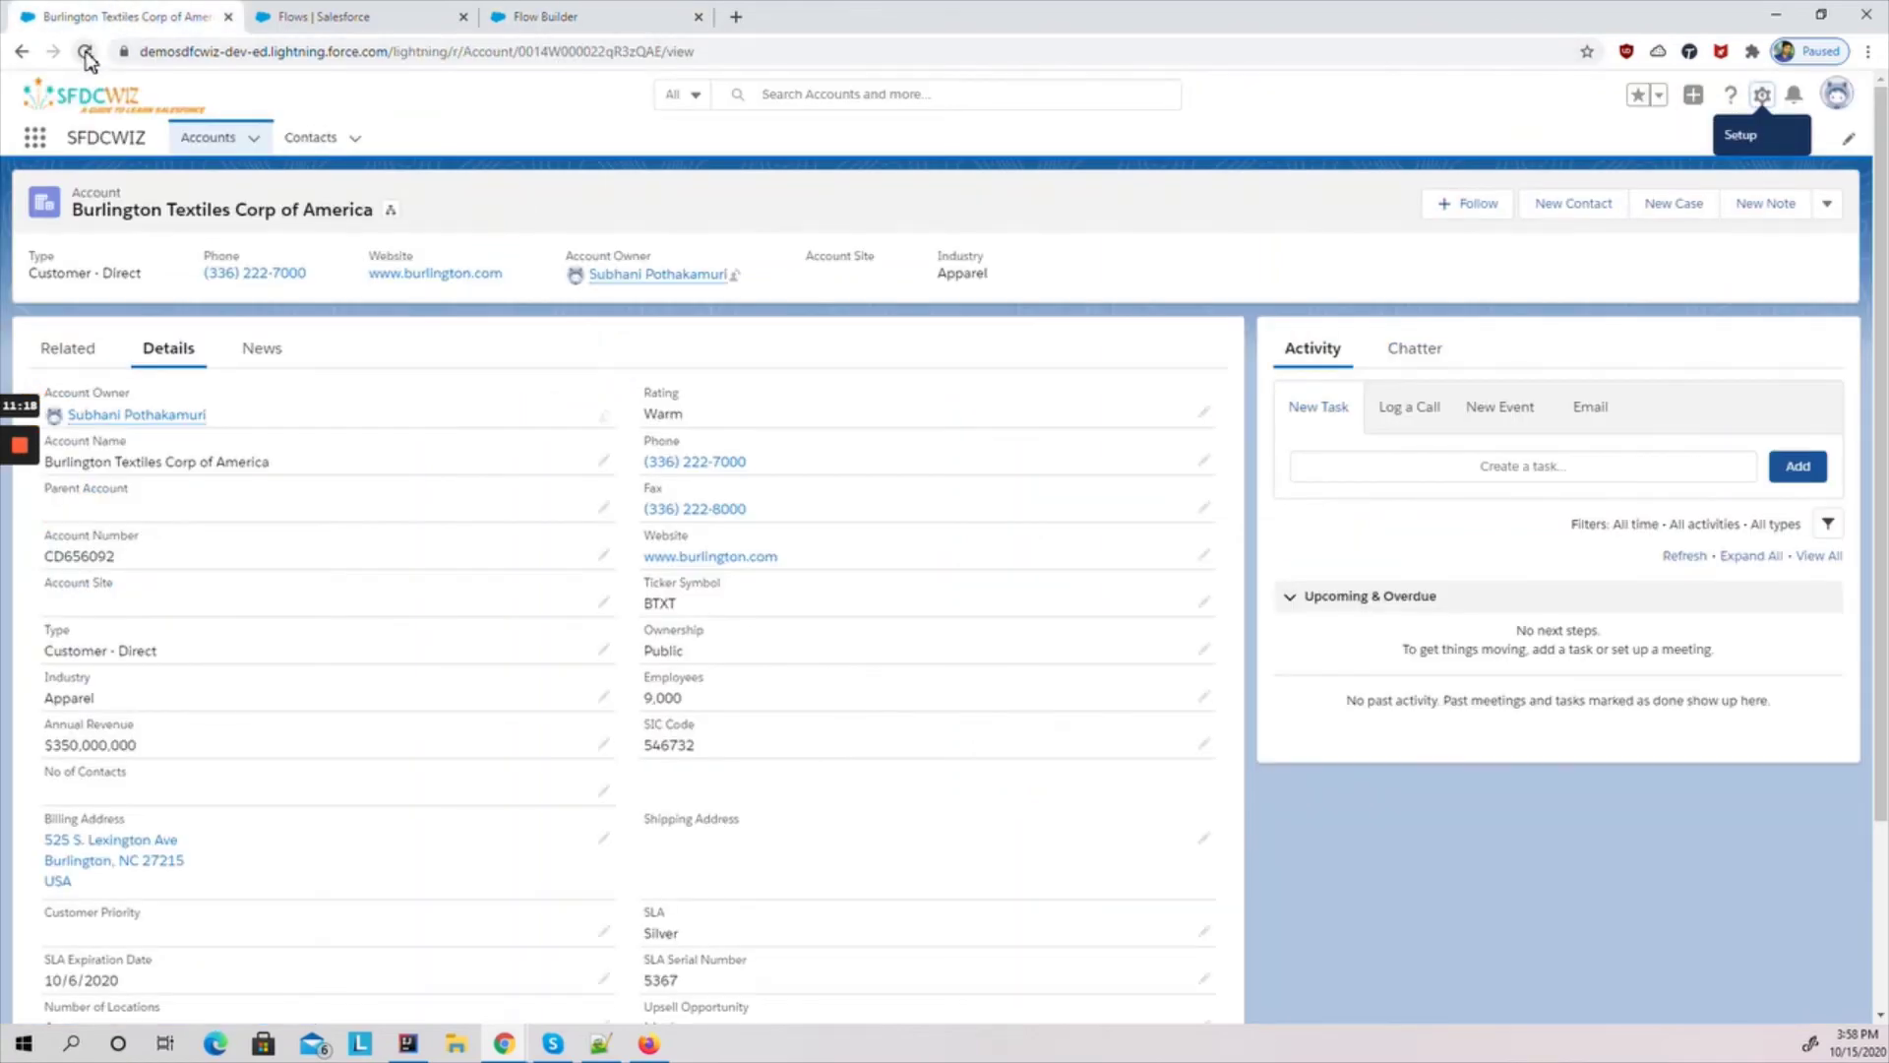
click(85, 51)
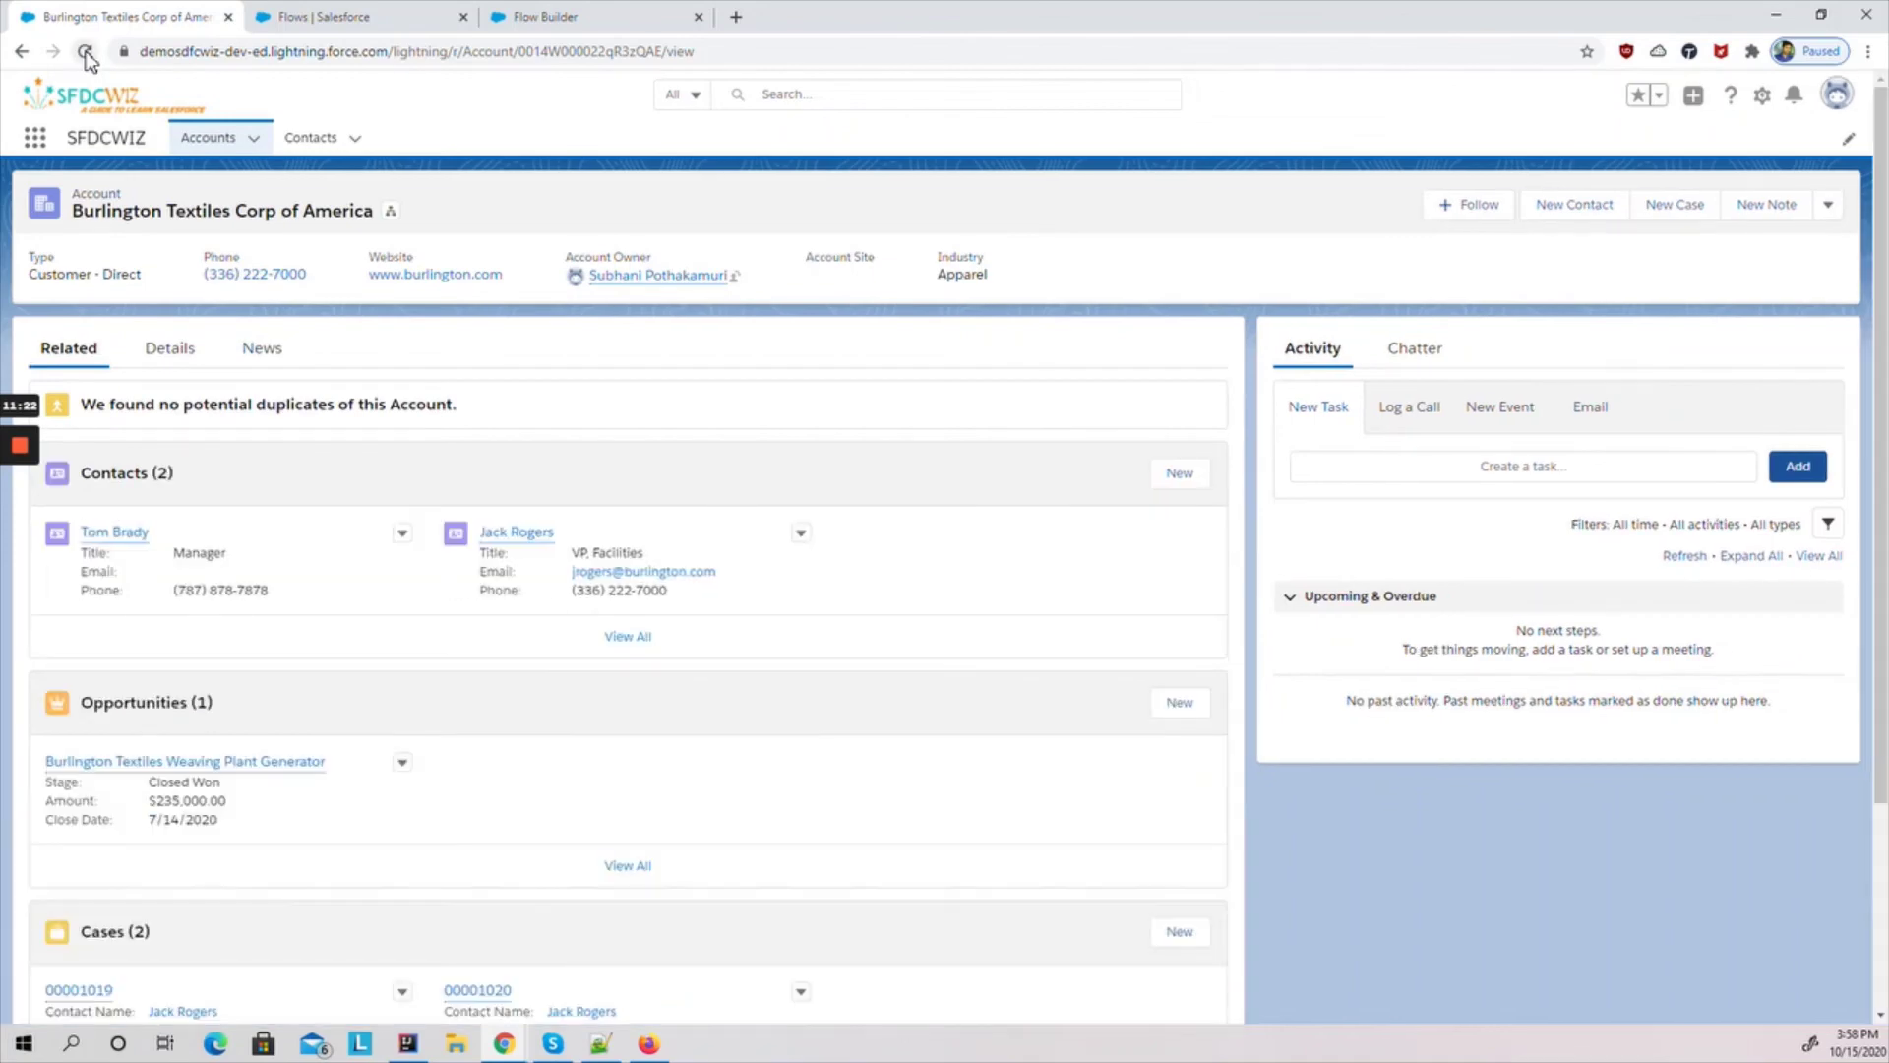
click(181, 356)
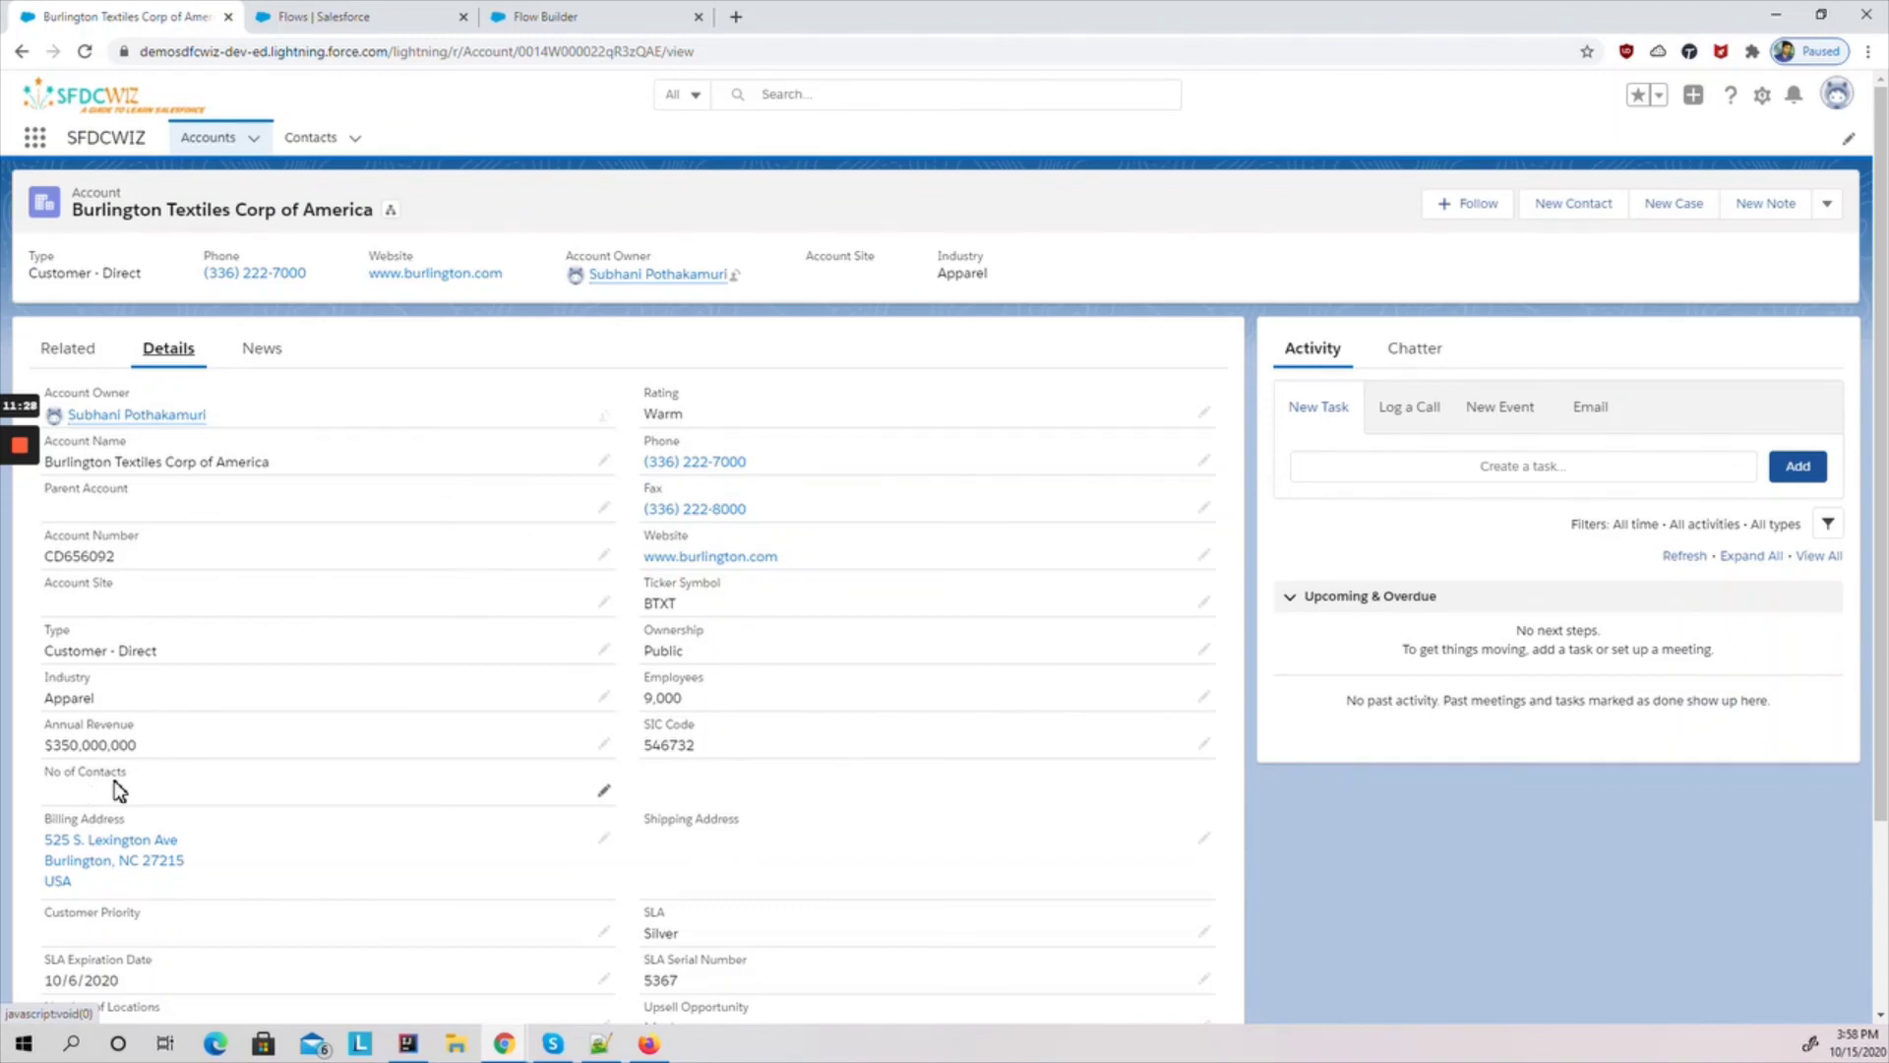
click(68, 354)
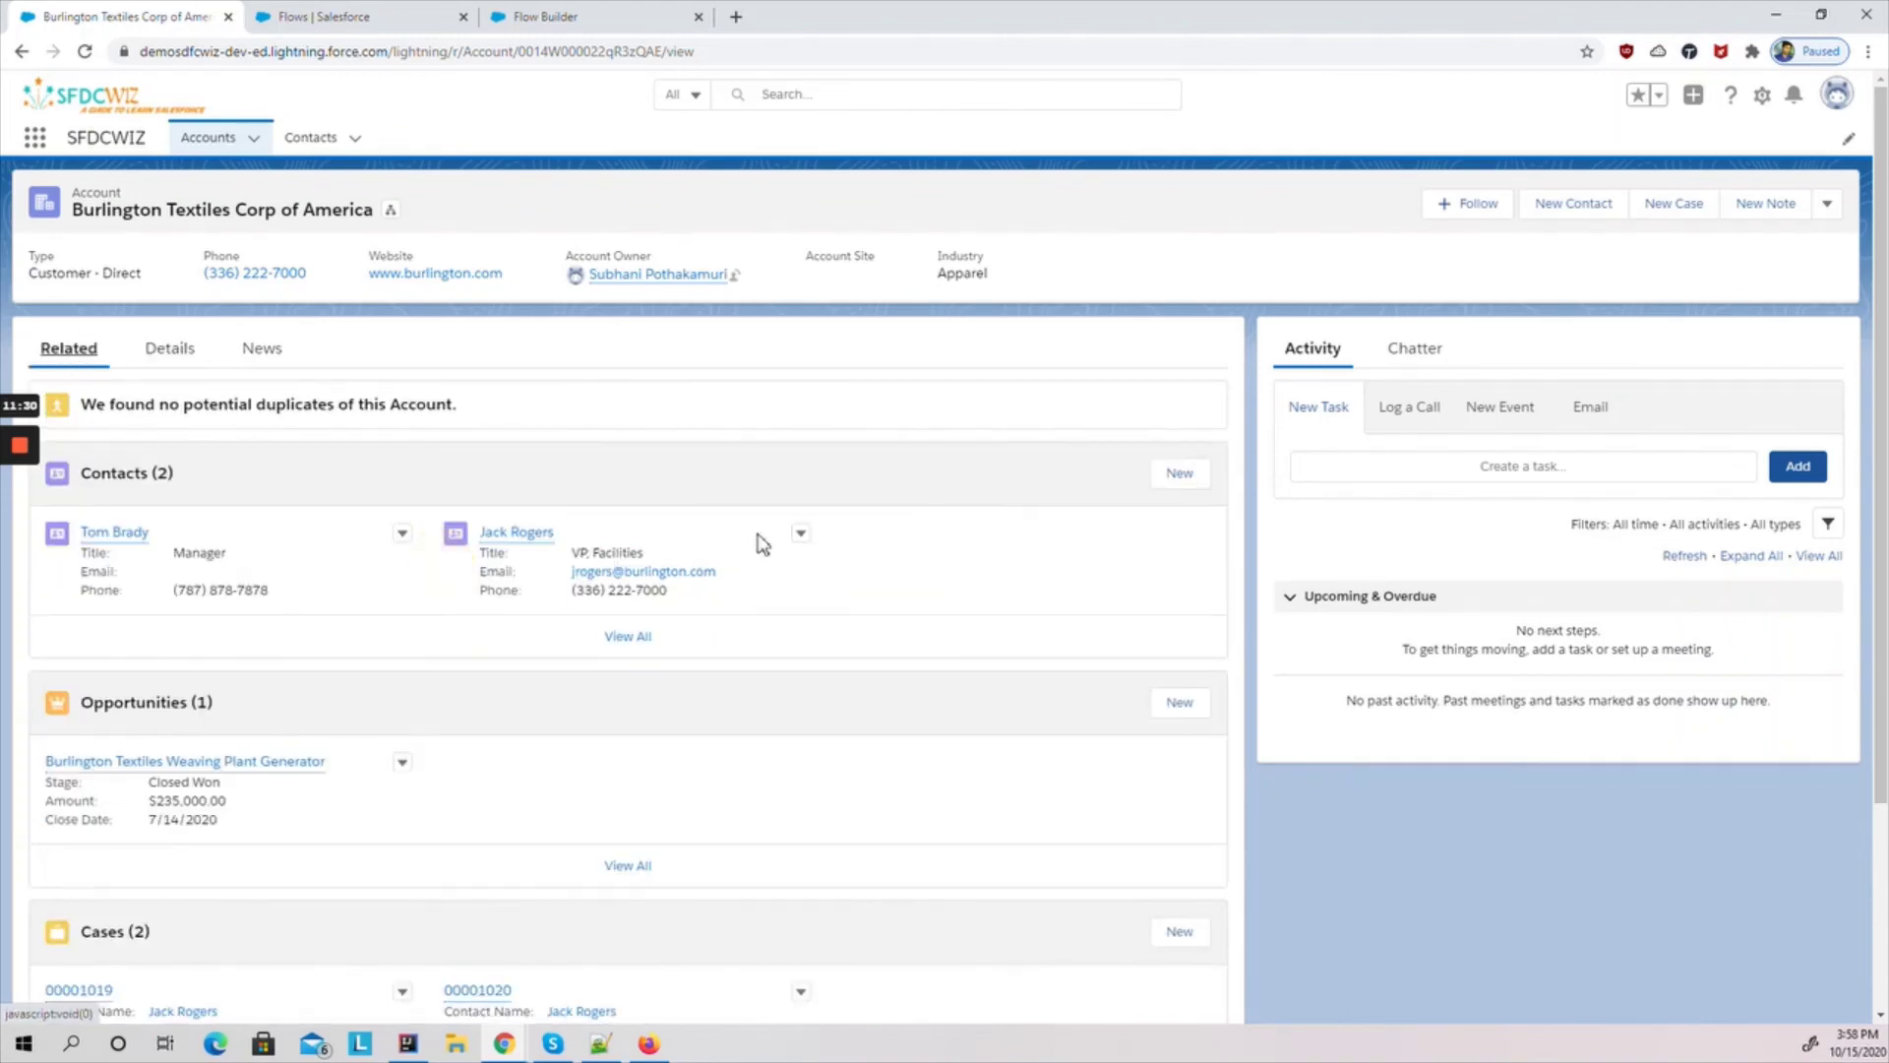
click(1180, 473)
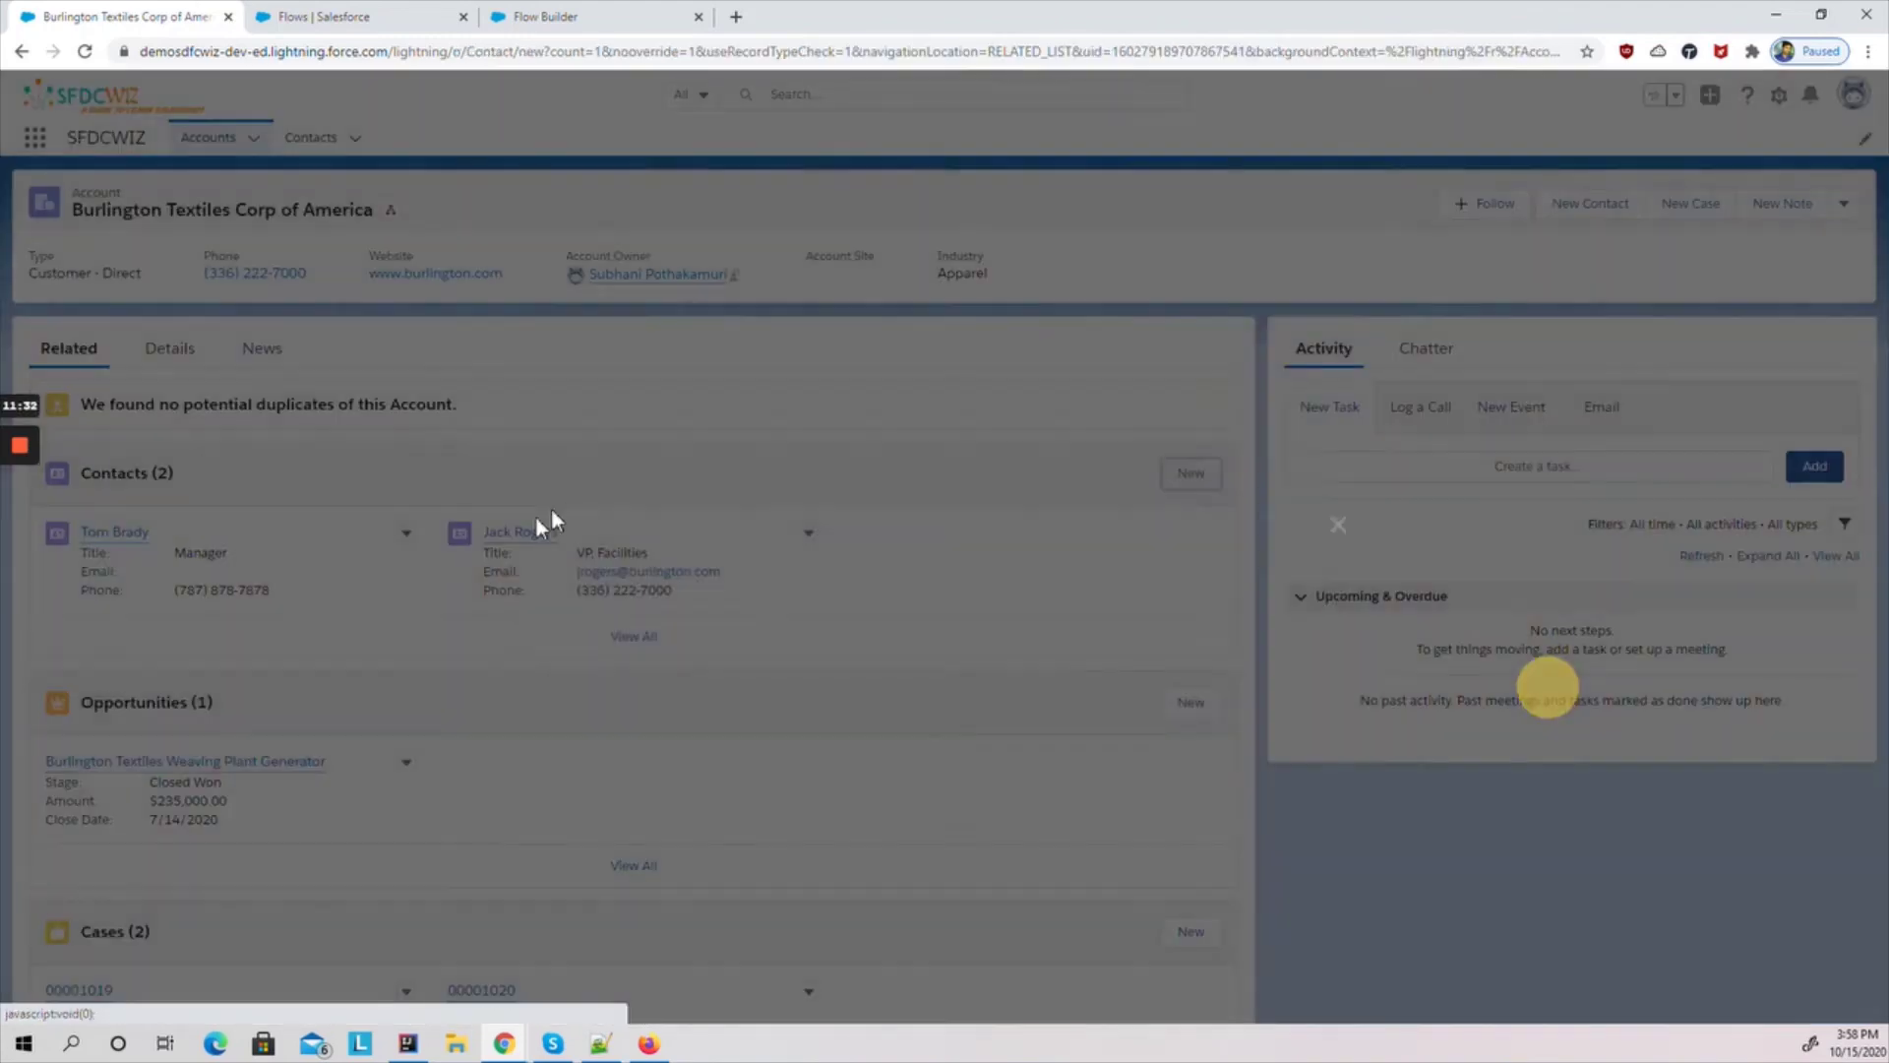
Enter the contact's first name, last name and e-mail address, then save the contact
click(637, 428)
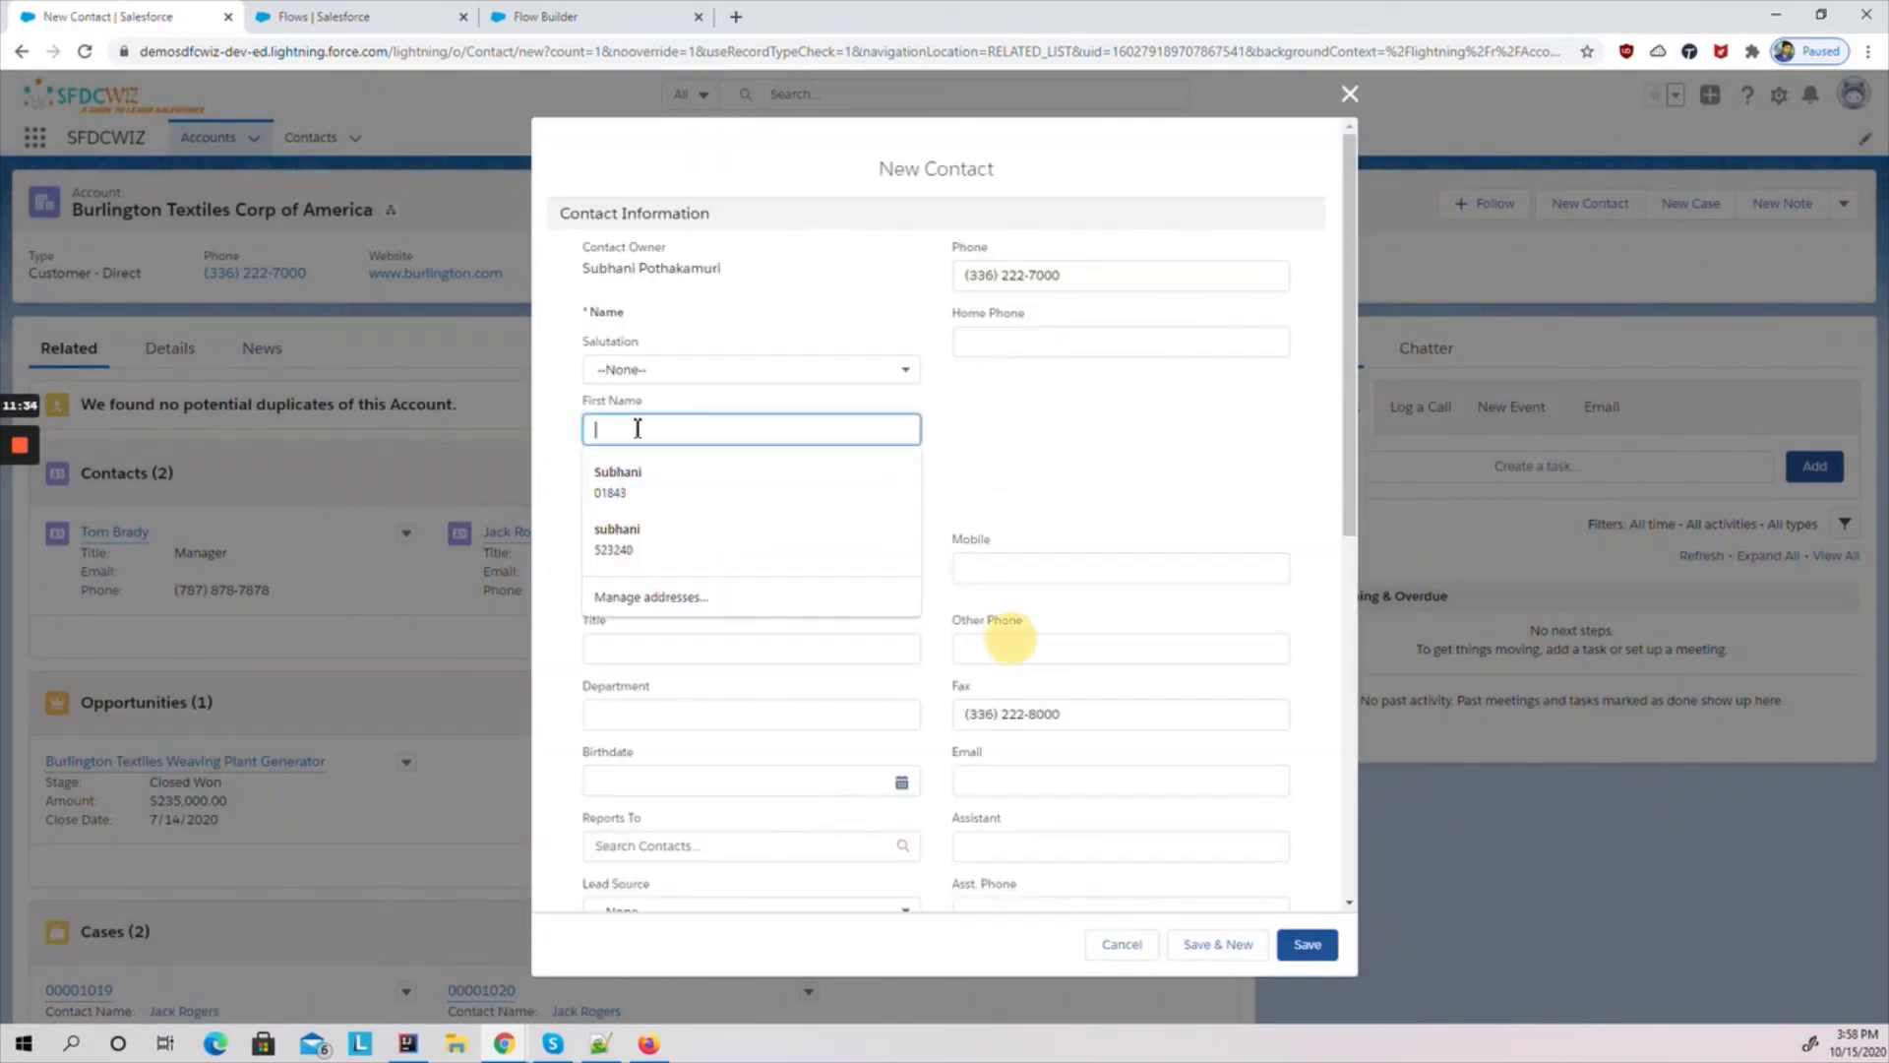
text(John)
key(Tab)
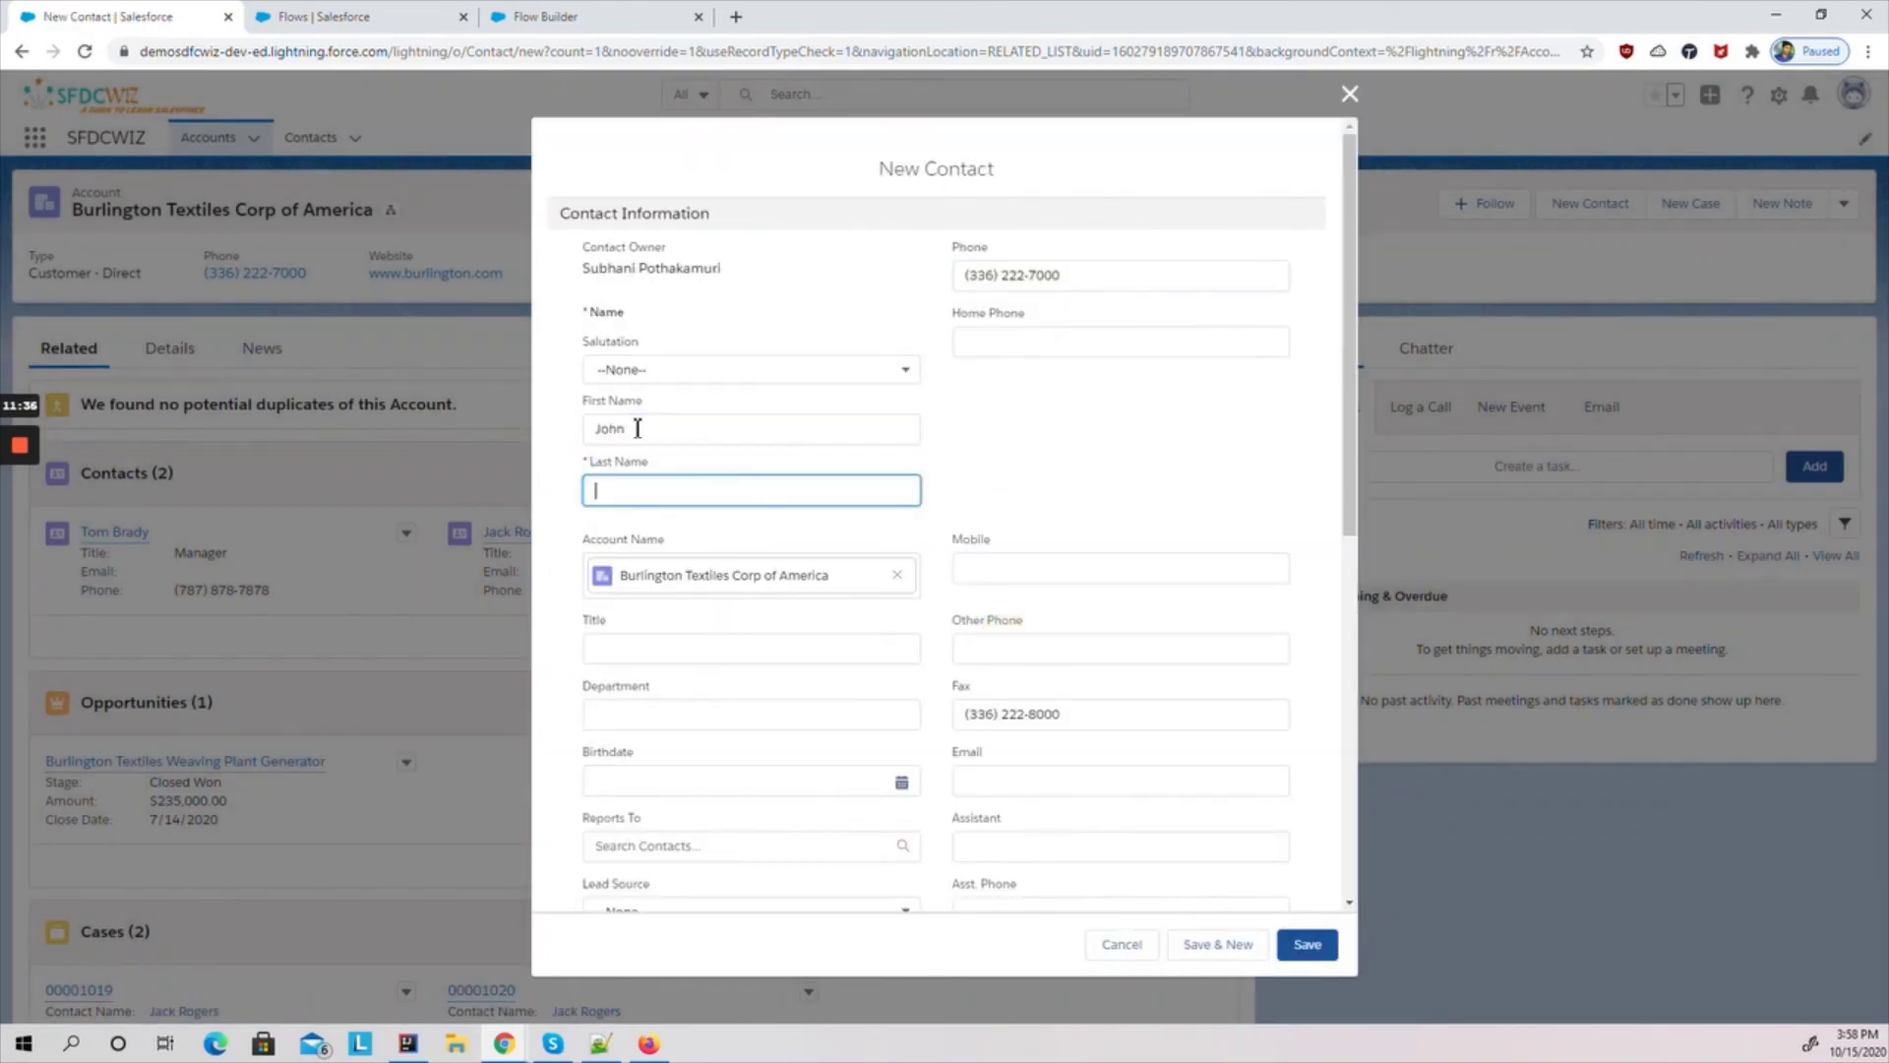
text(SMith)
key(BackSpace)
text(mith)
click(1038, 791)
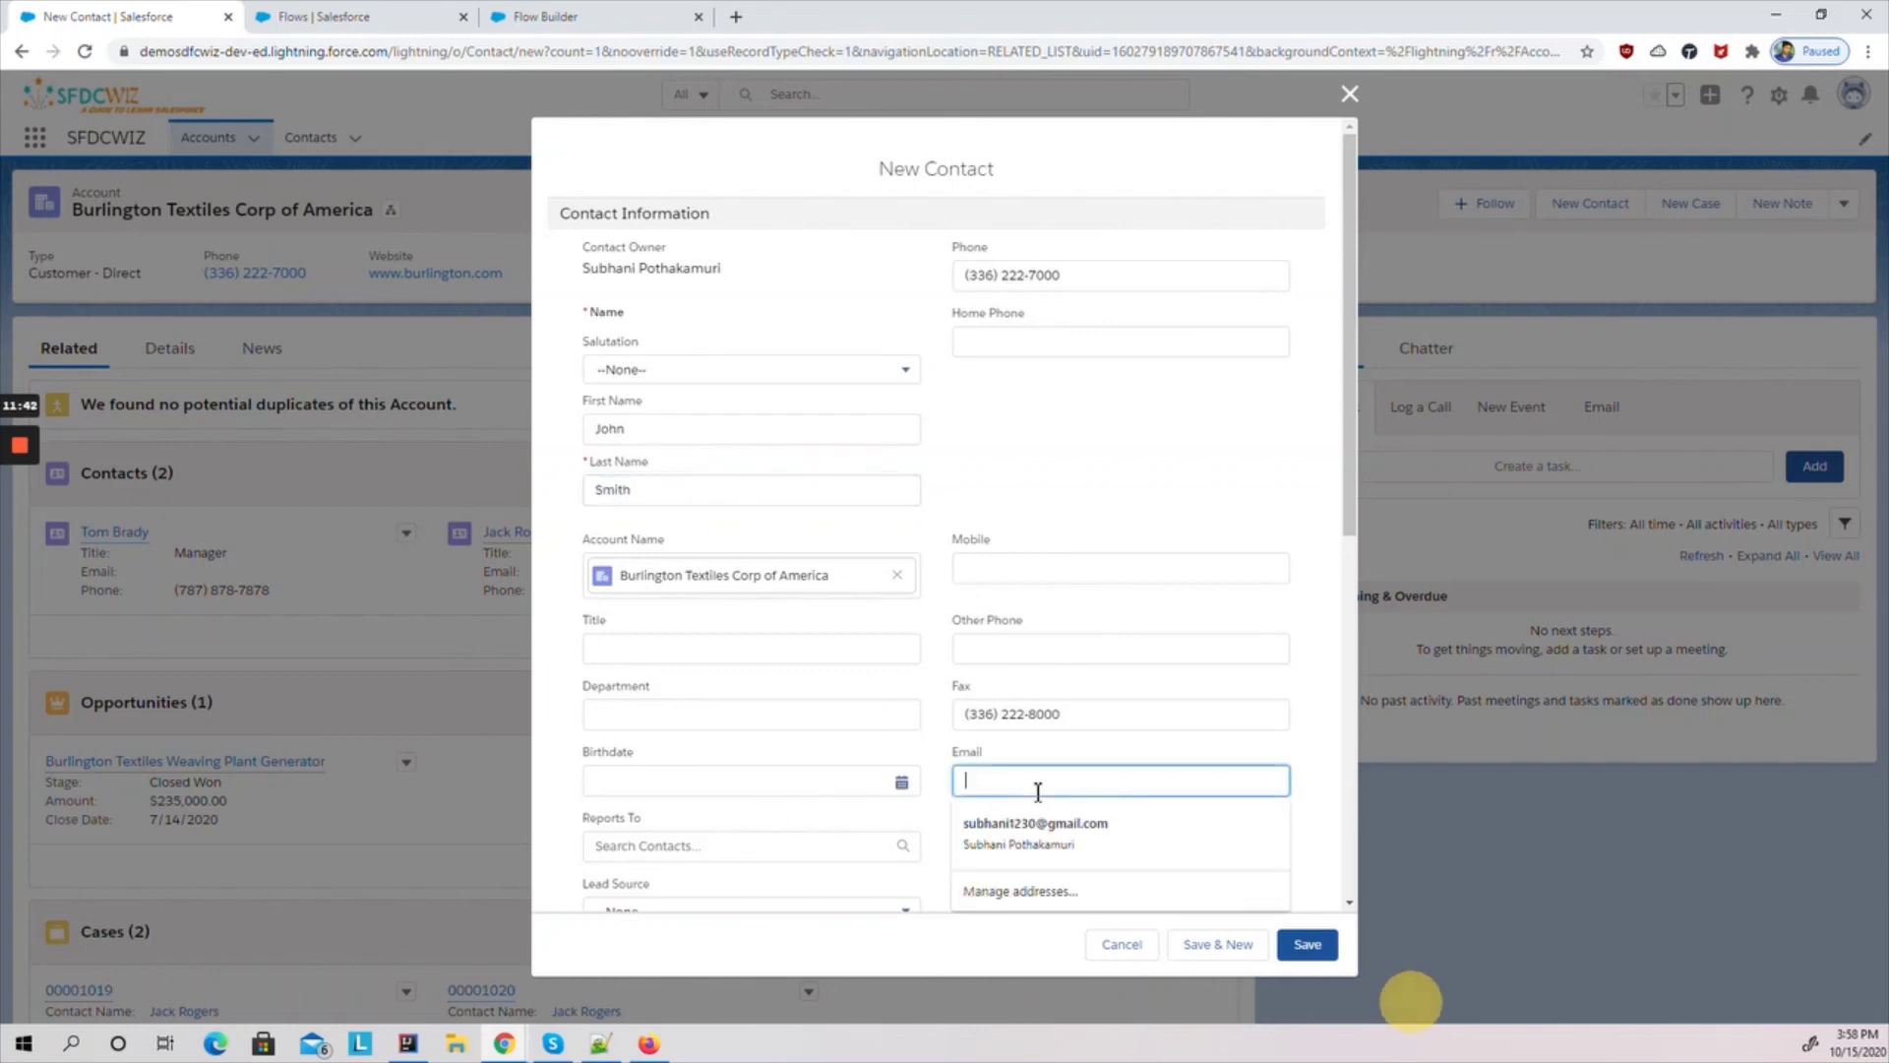
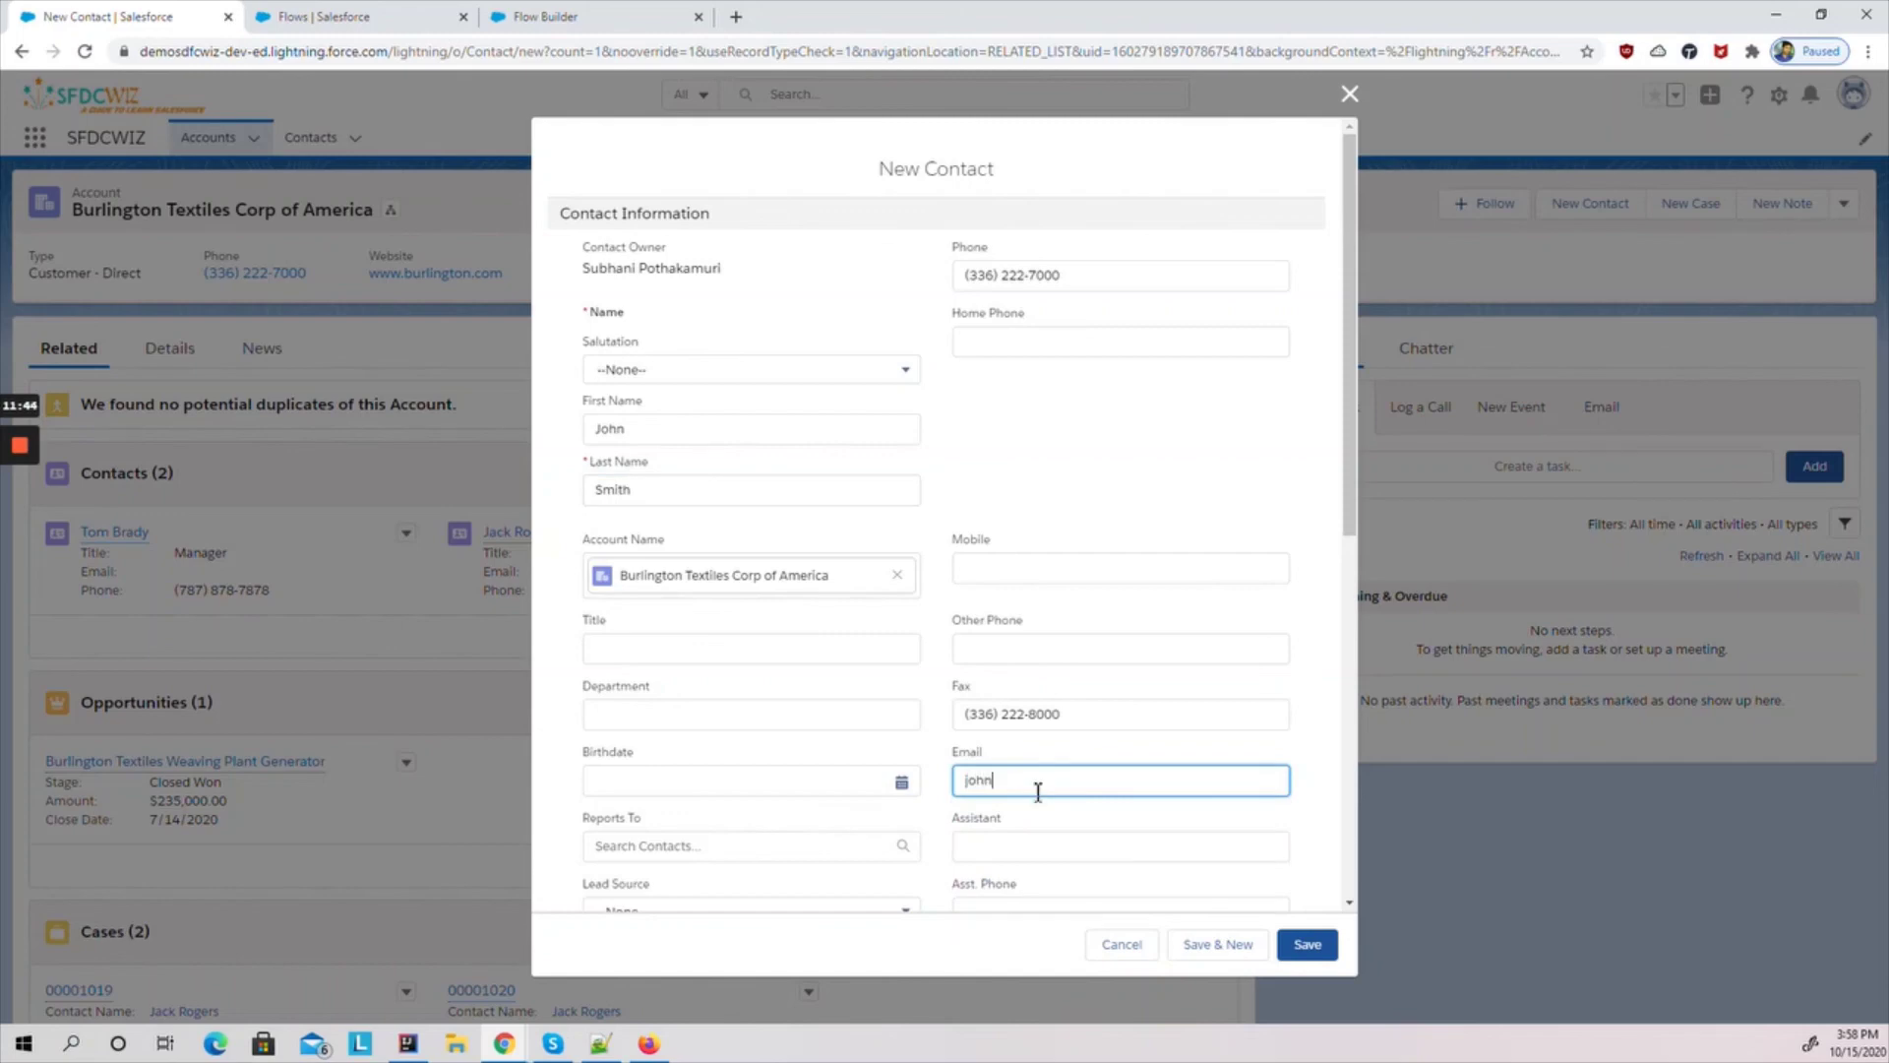
click(1309, 947)
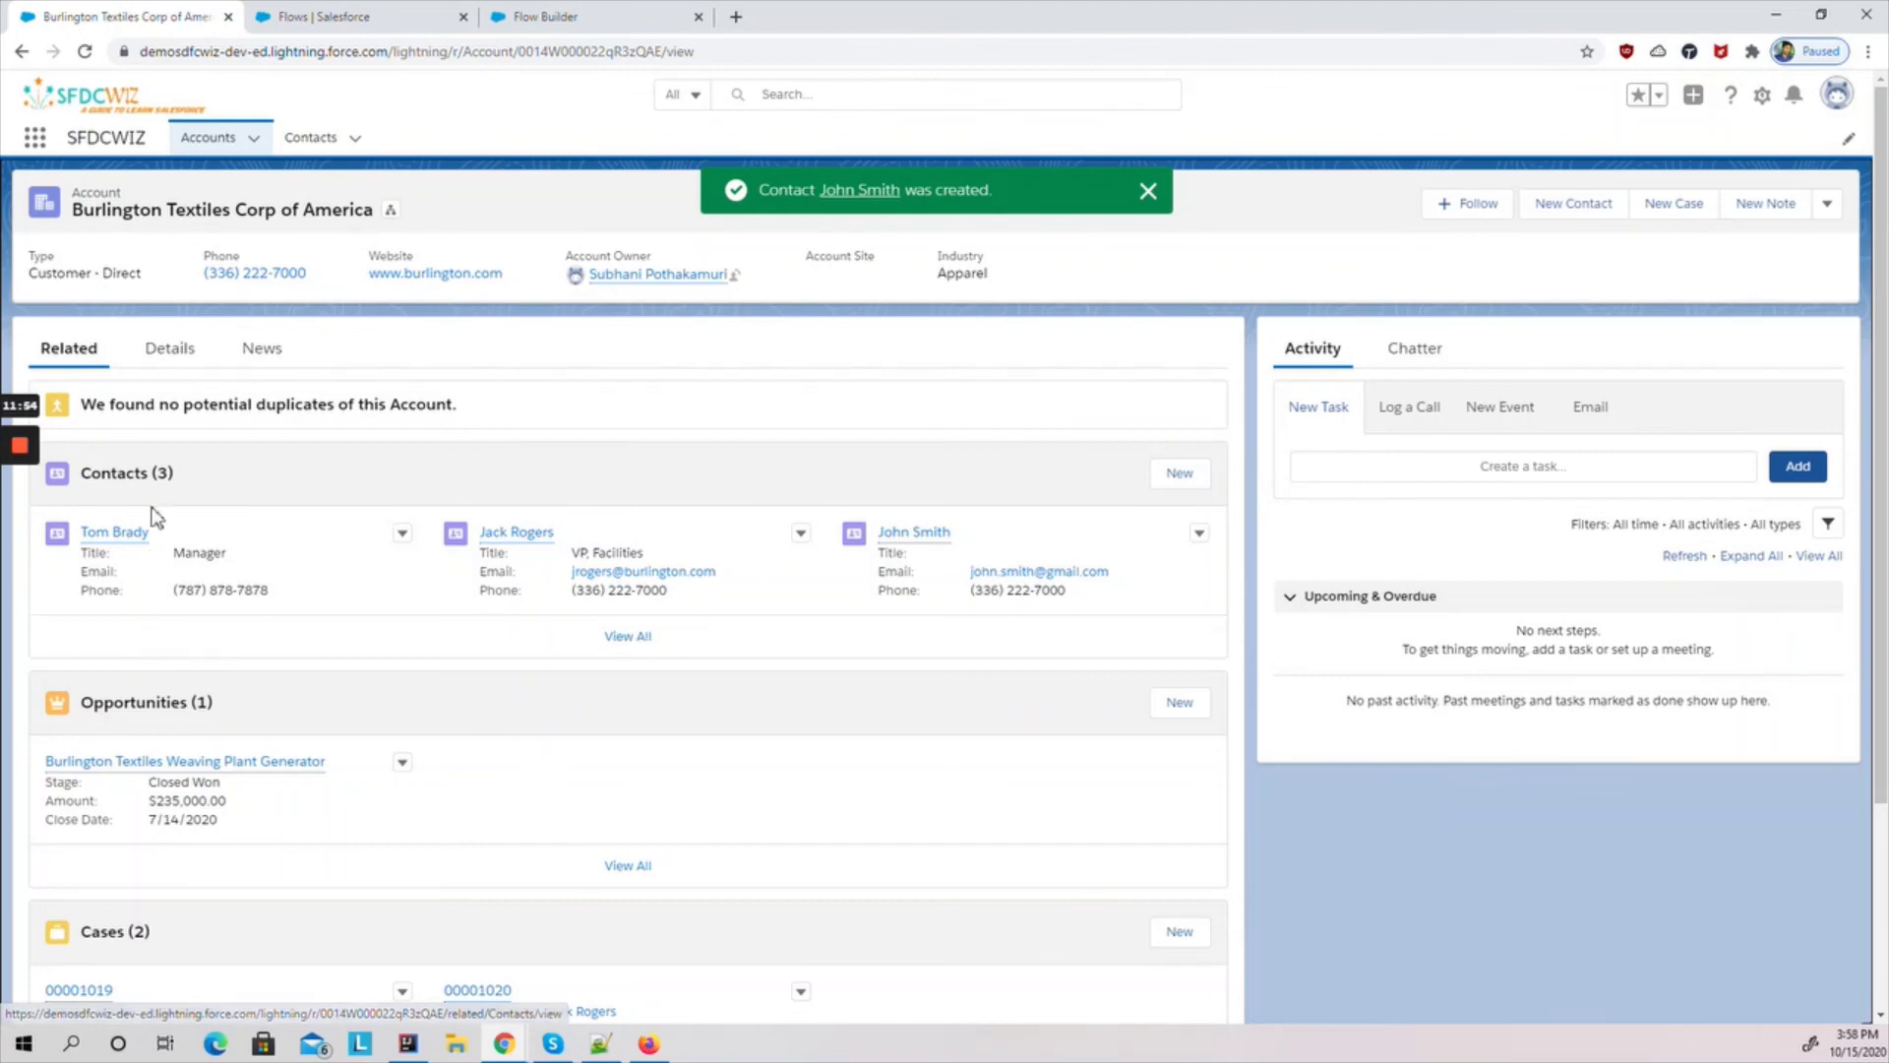
Reload the account, verify No of Contacts reads 3 in Details, and return to Flow Builder
click(84, 55)
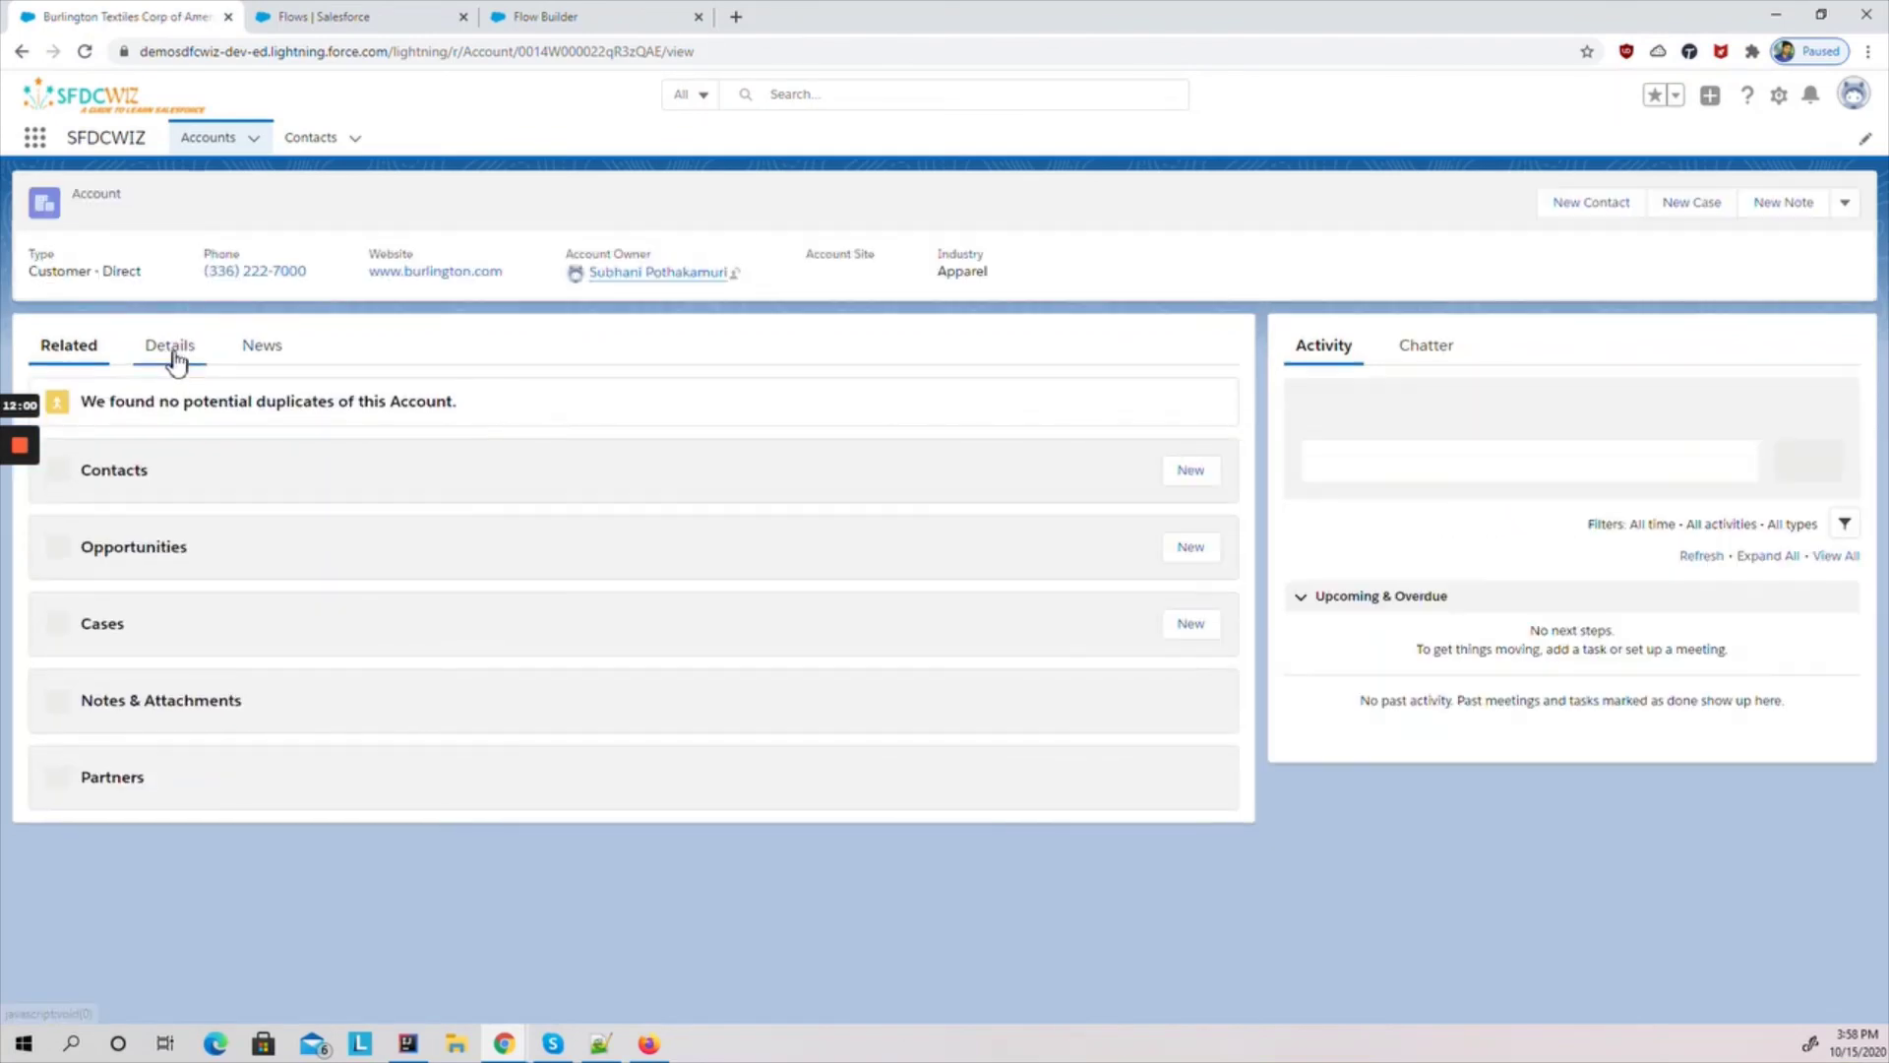
click(172, 346)
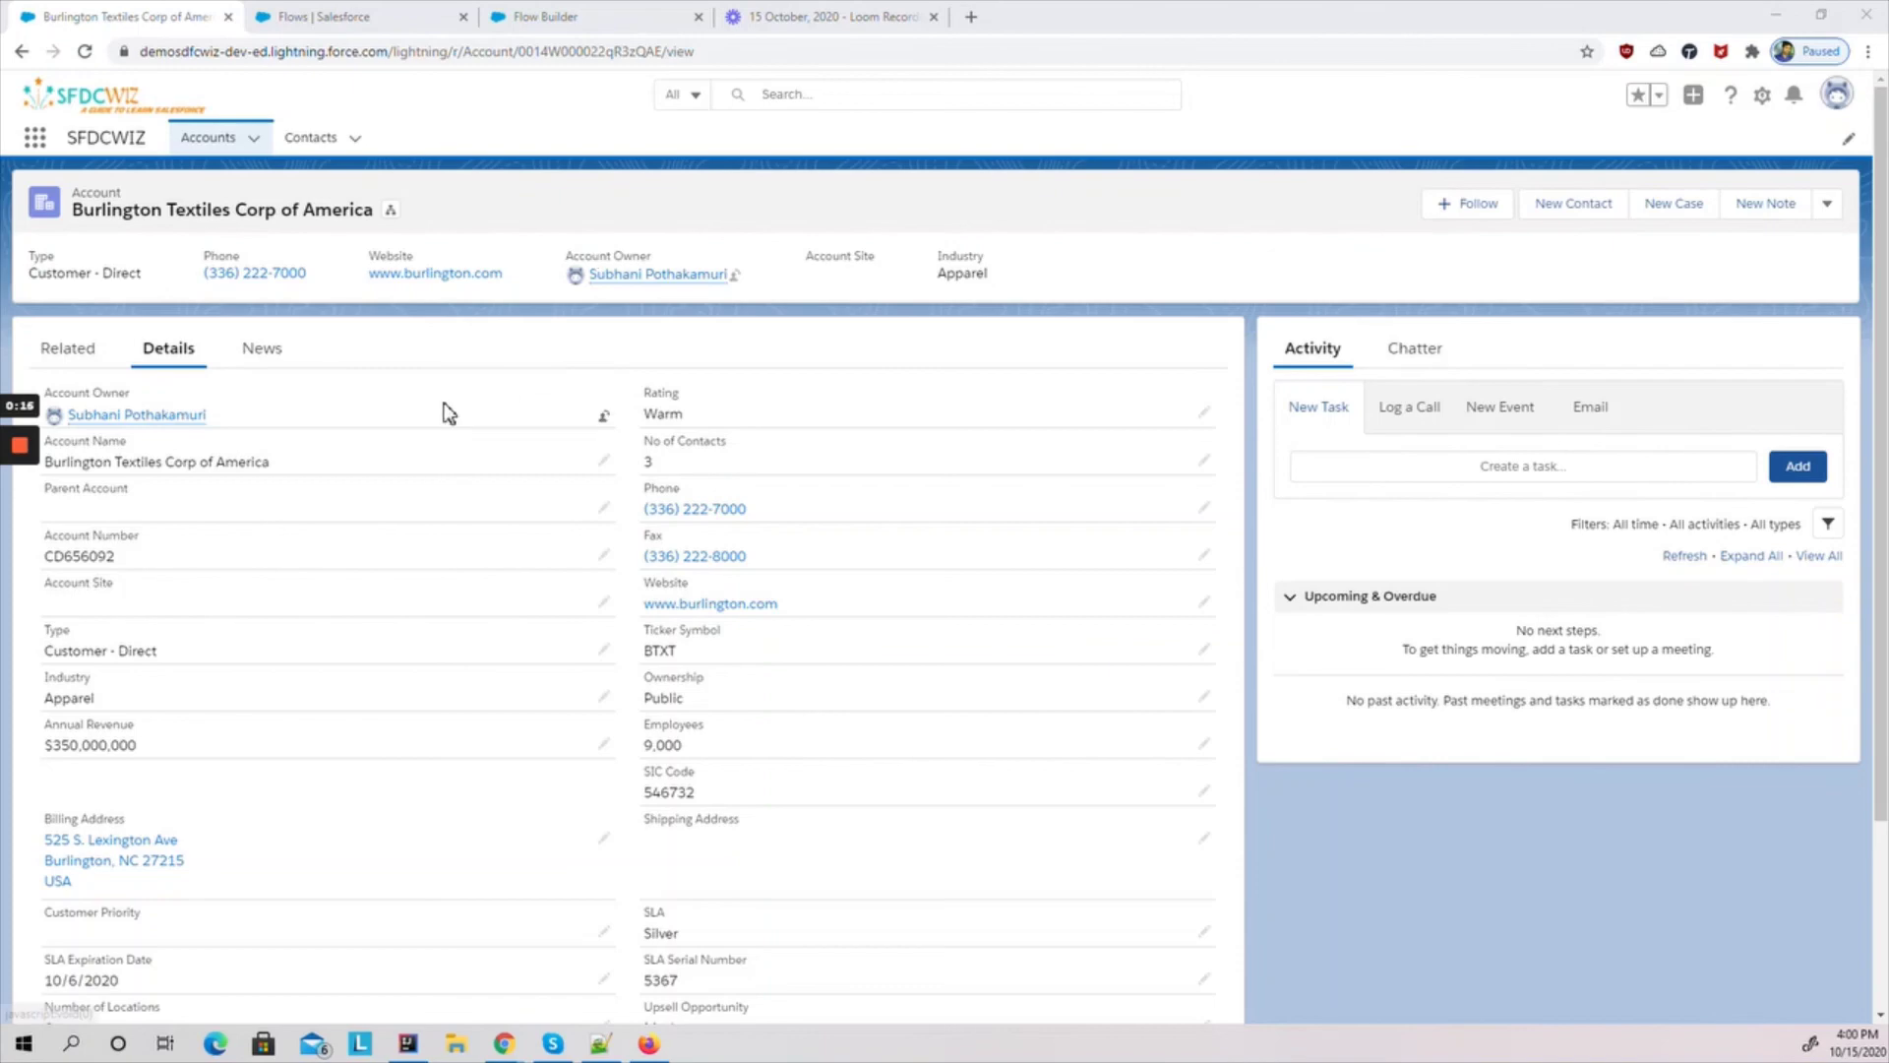
click(544, 18)
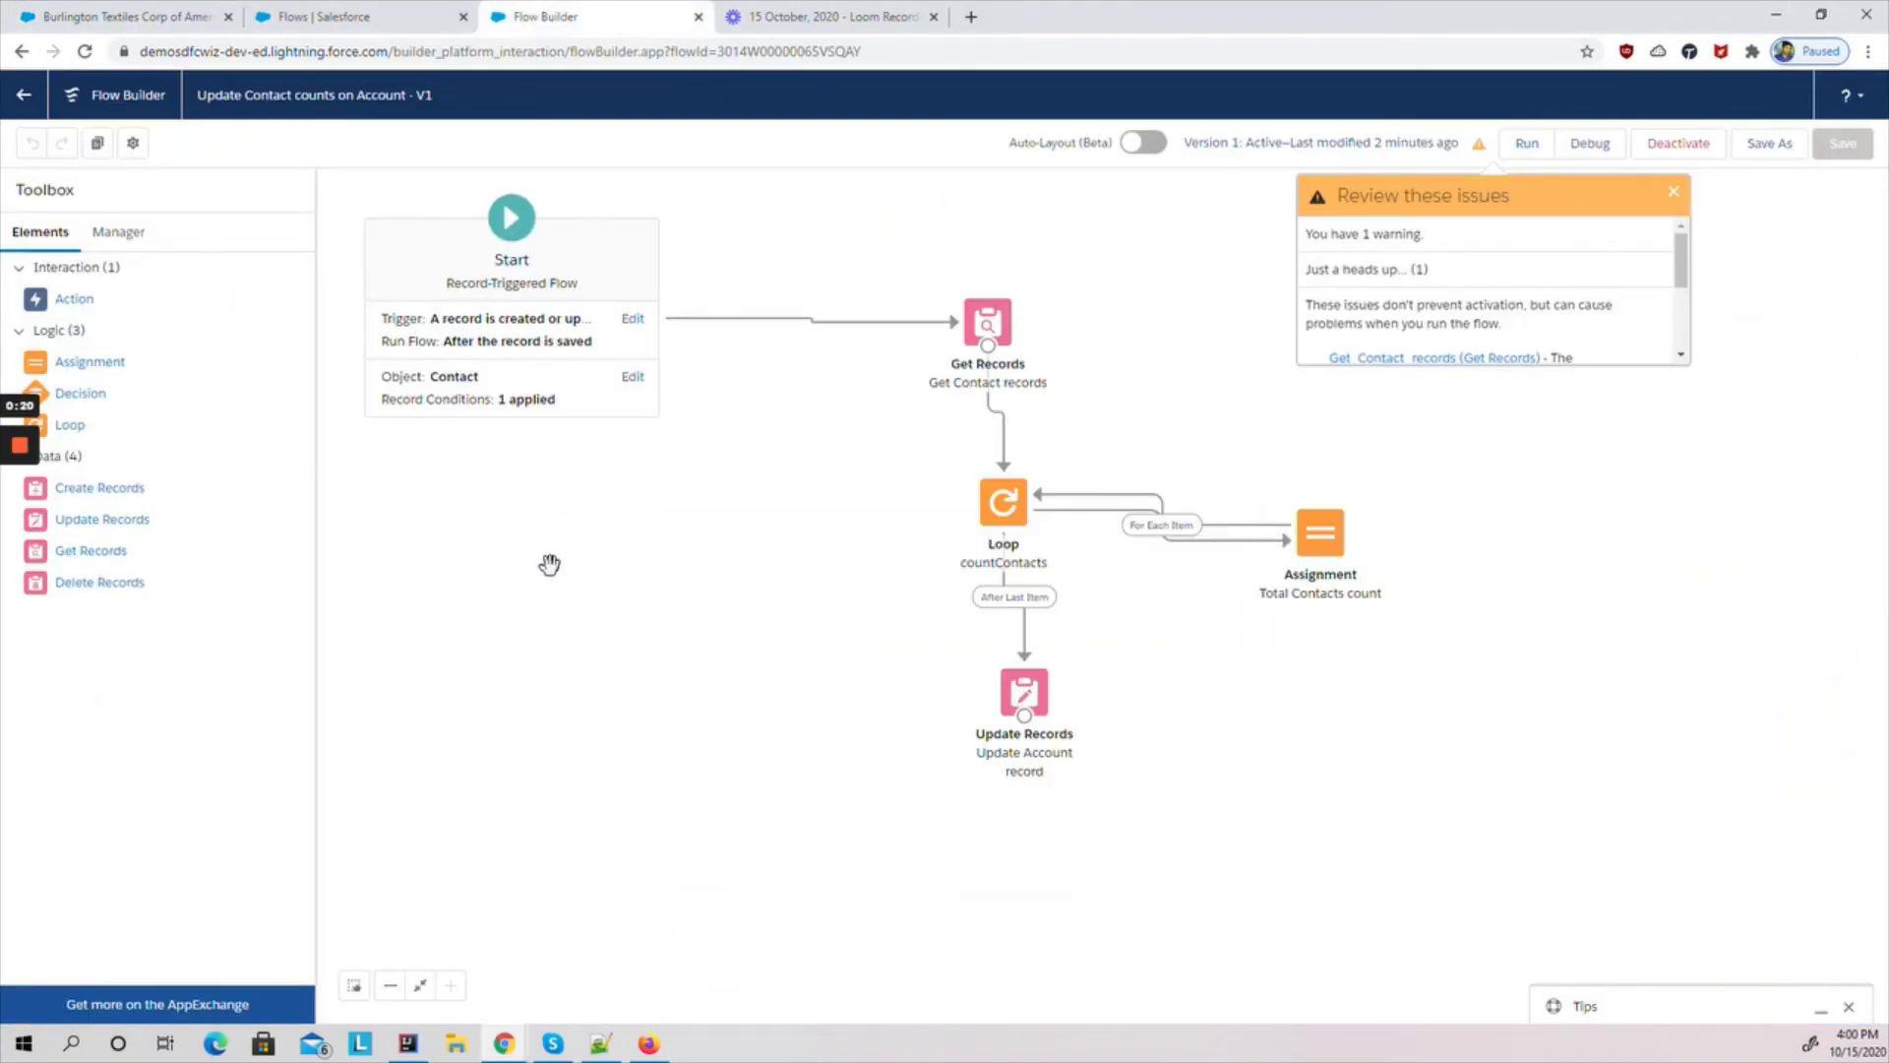
Try a LastName filter in Get Contact records, discard it, and return to the account
double_click(990, 325)
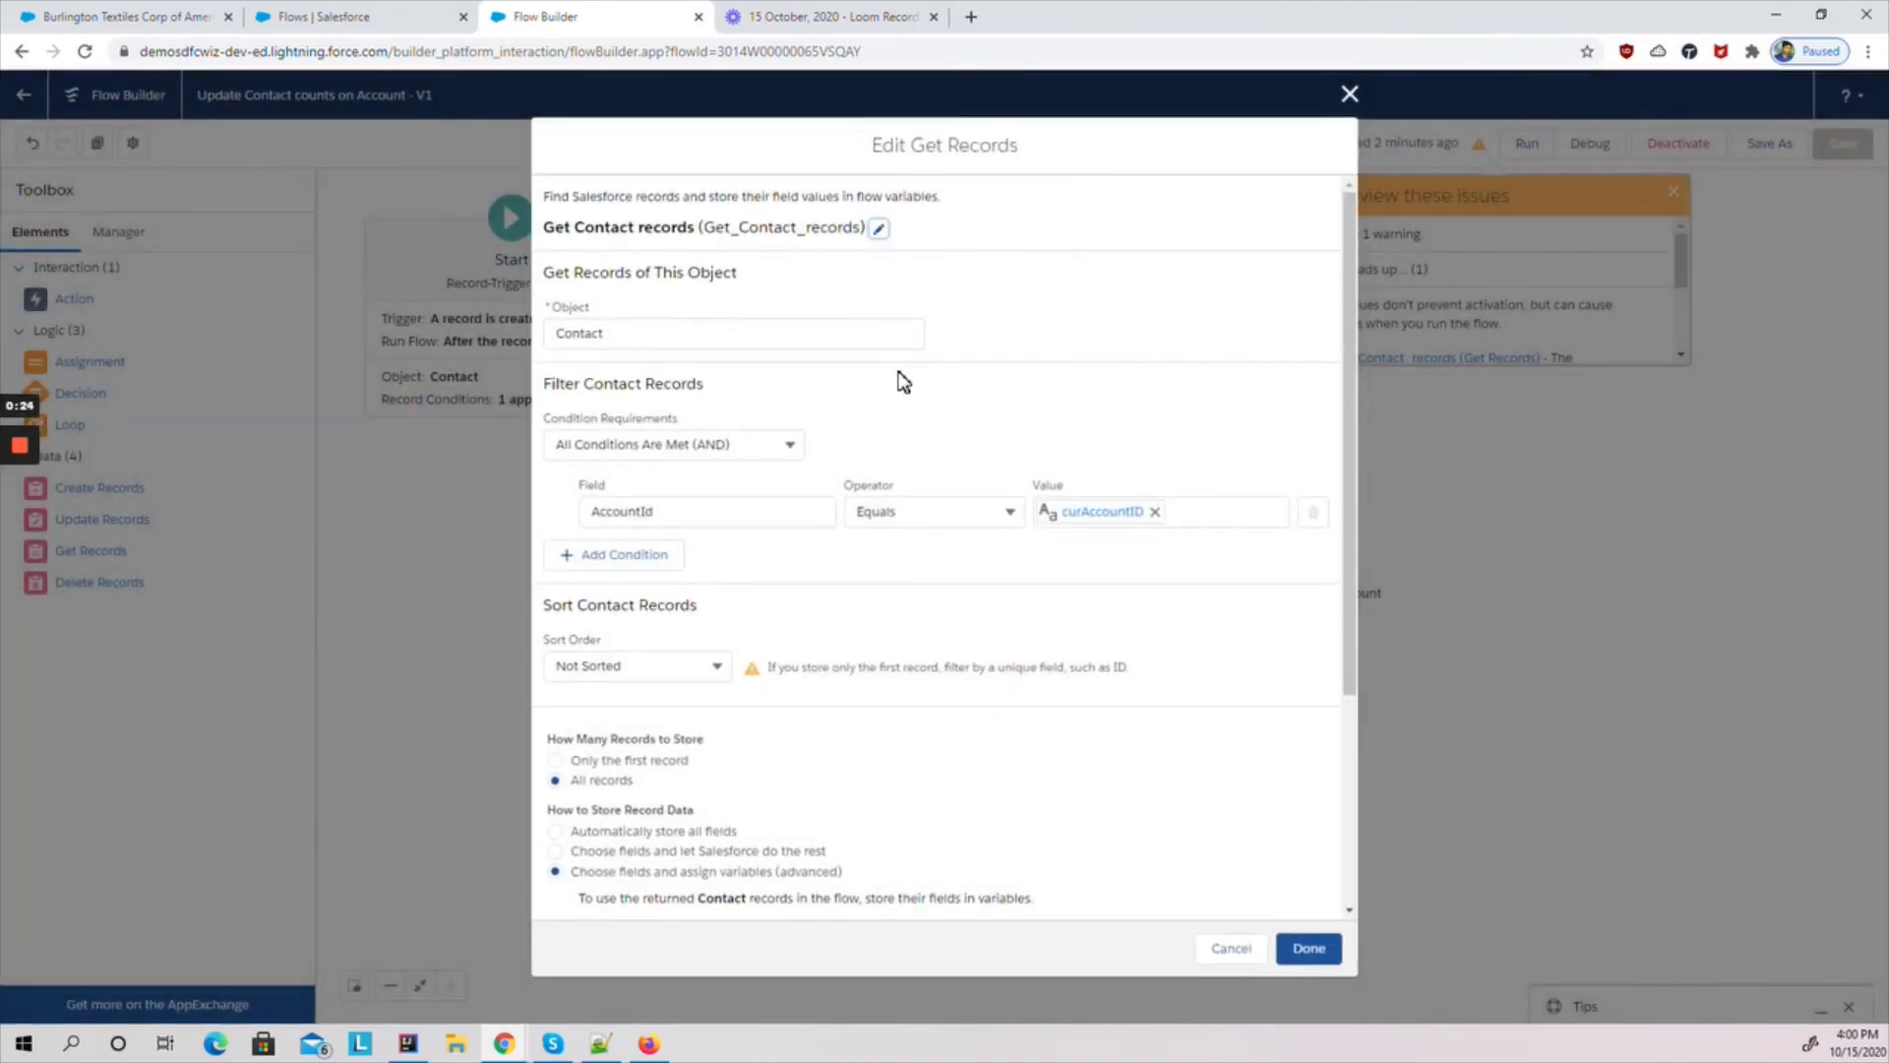
click(644, 556)
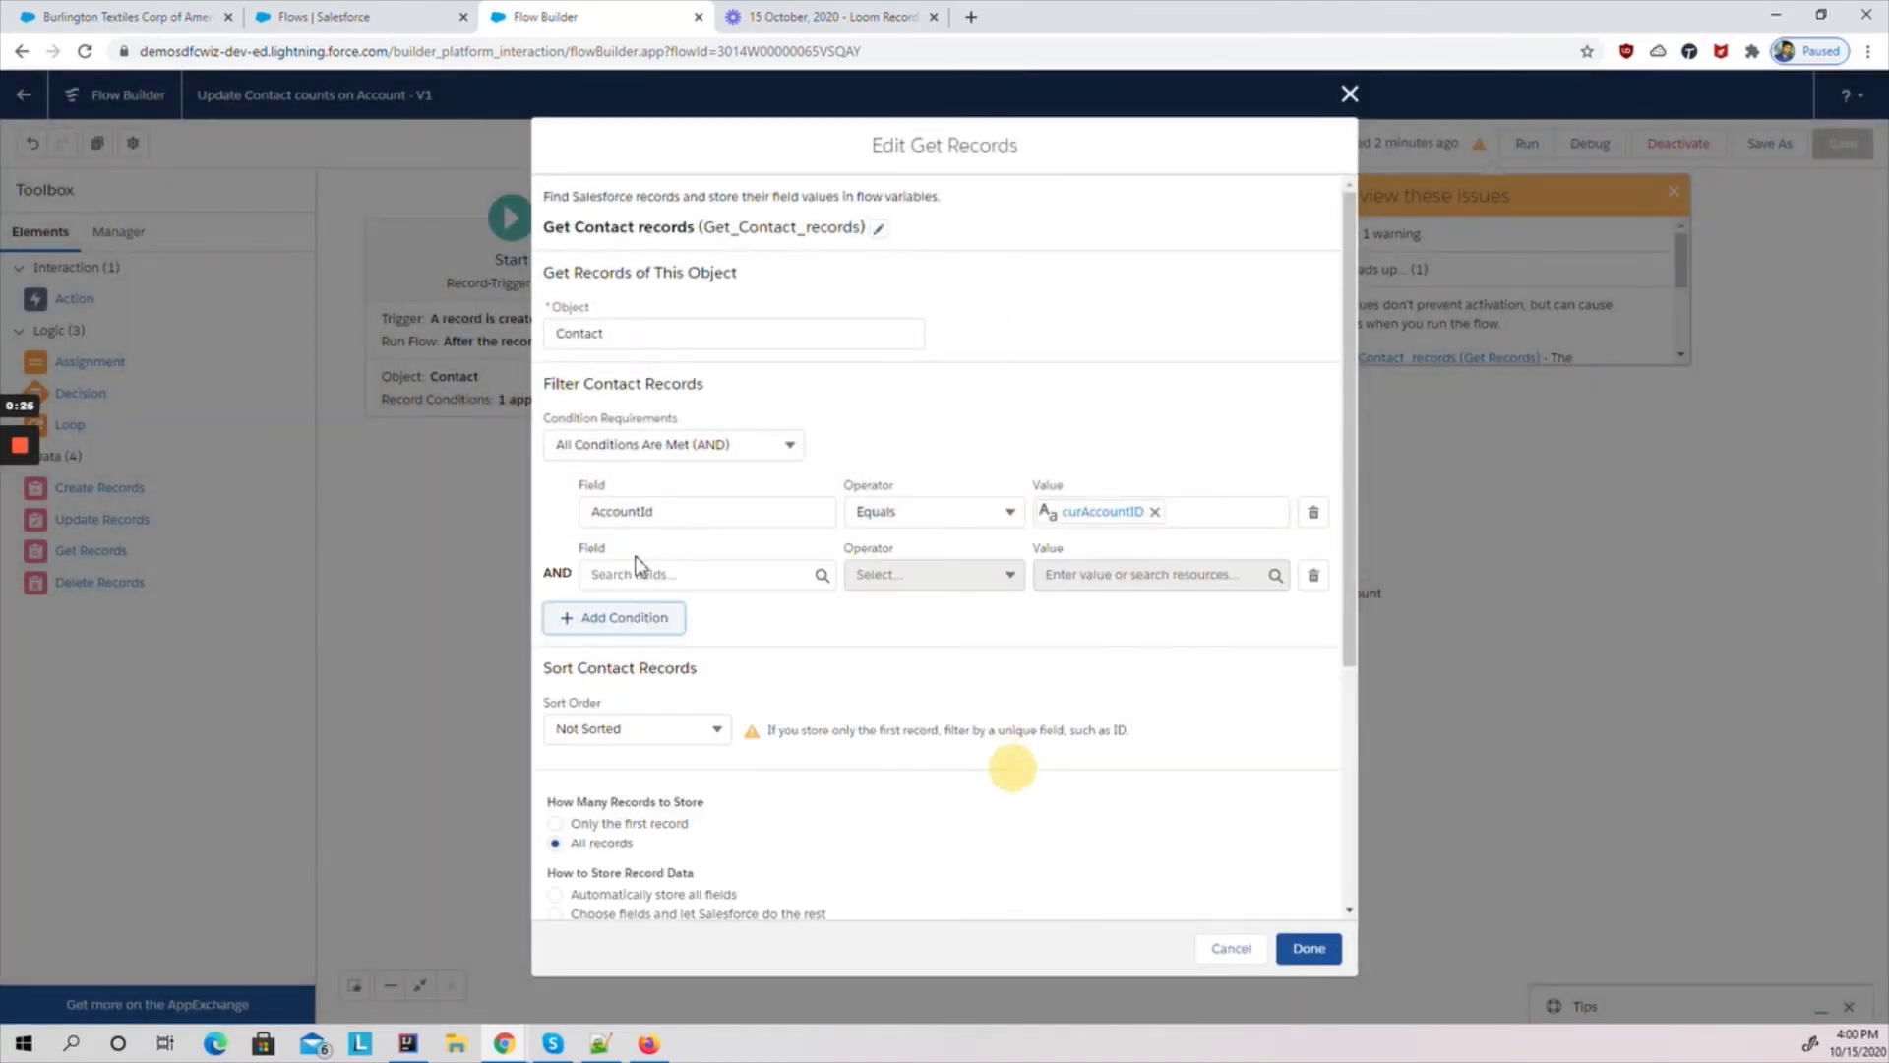
click(656, 575)
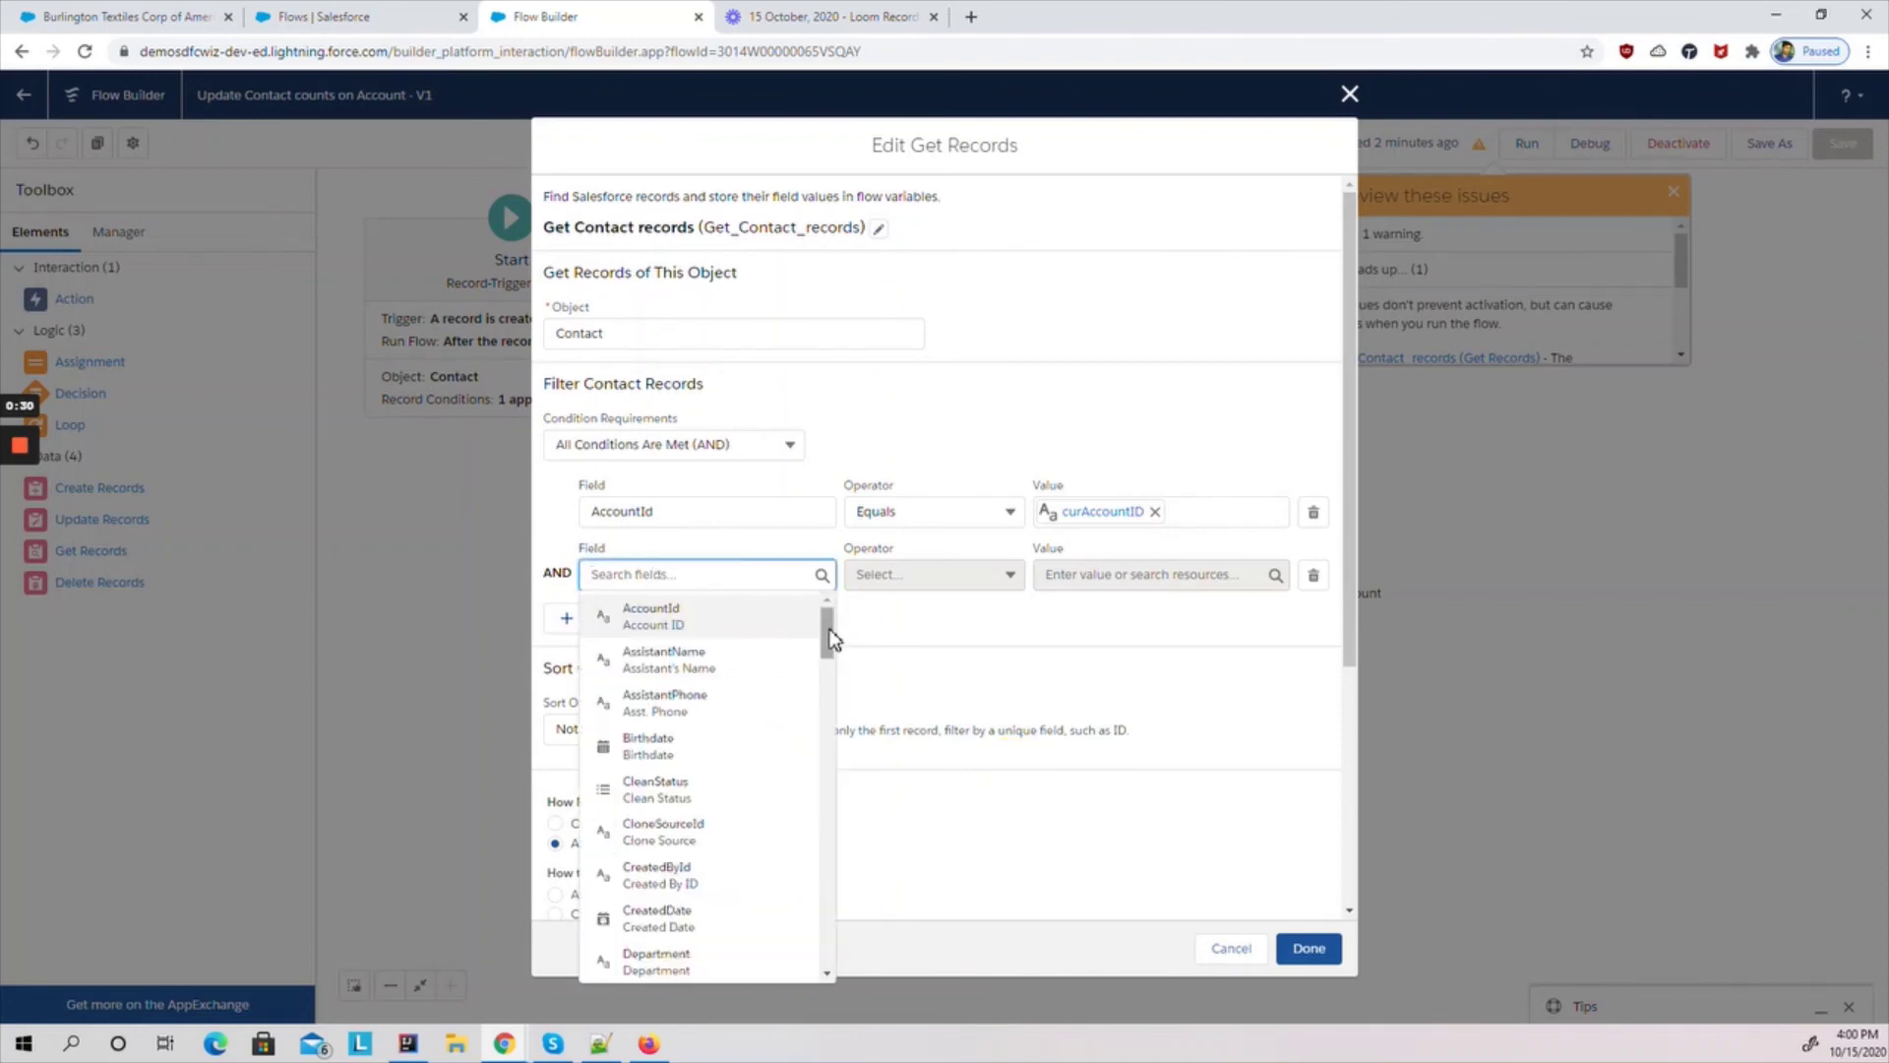
drag(830, 639, 827, 768)
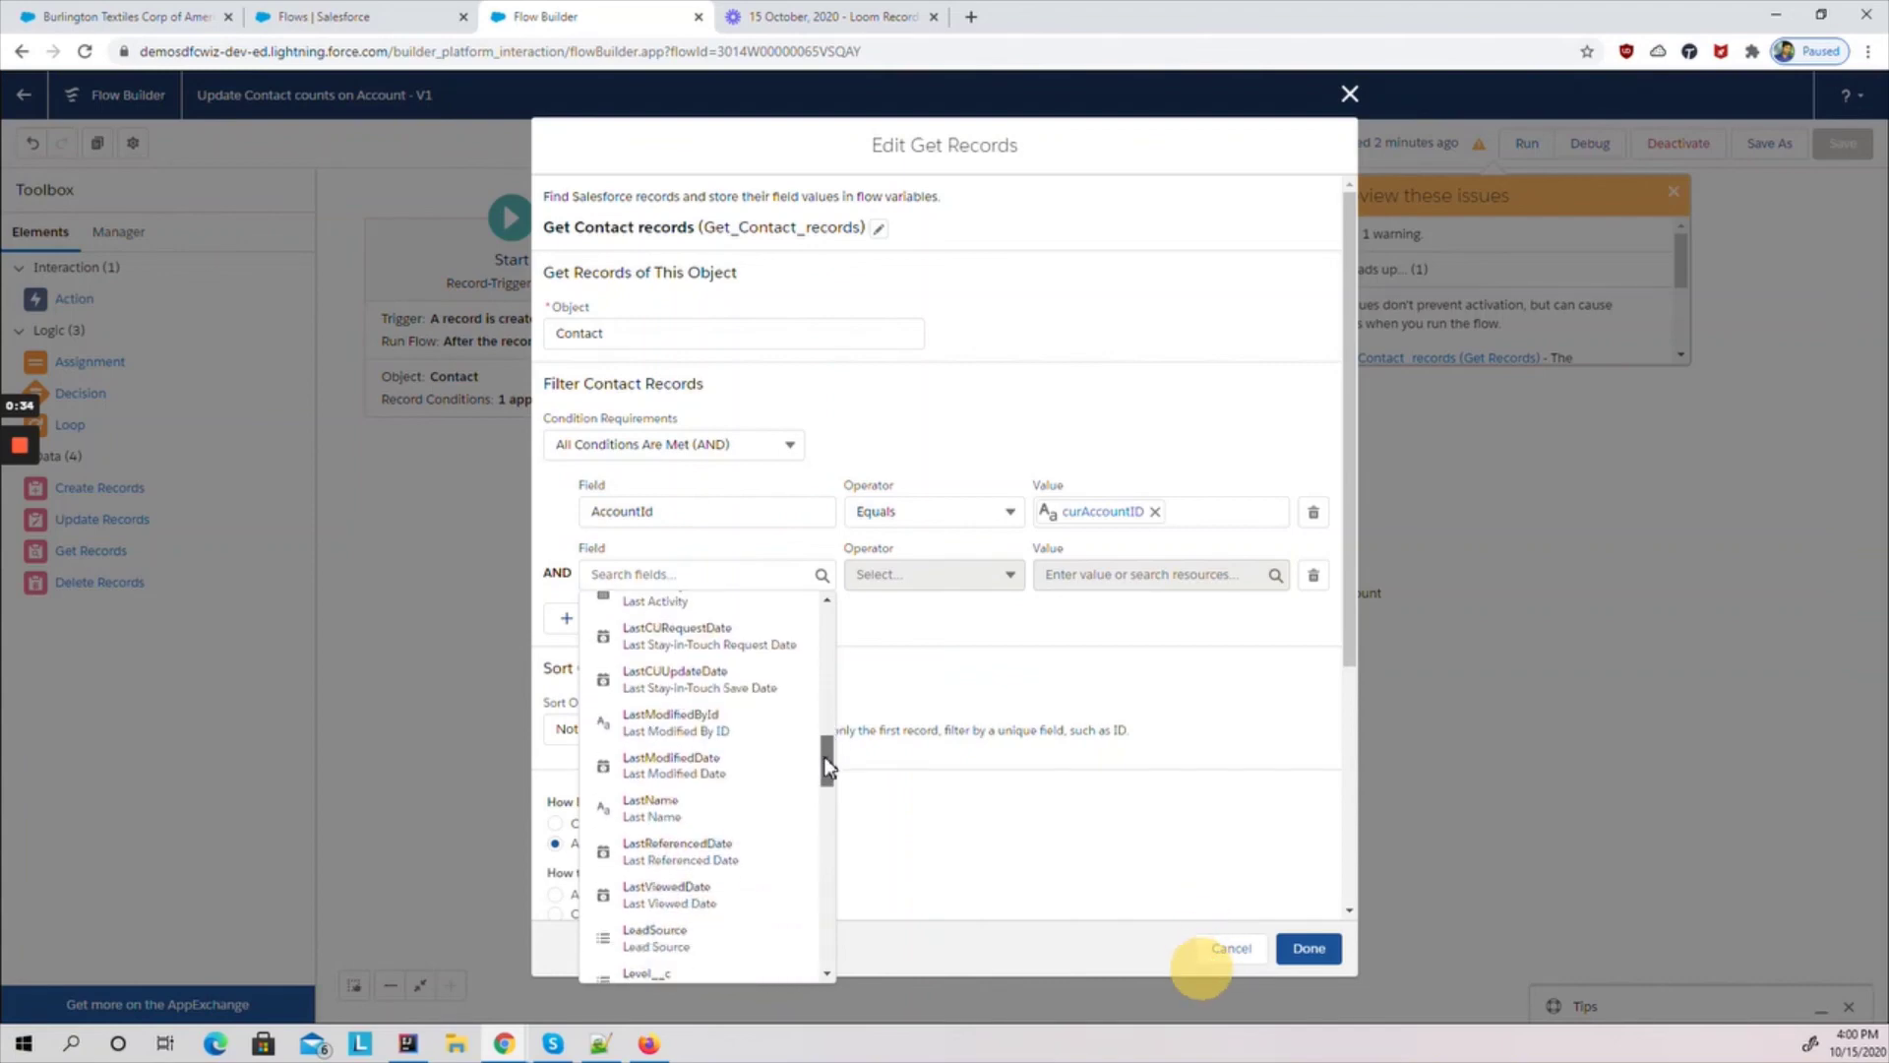
click(751, 809)
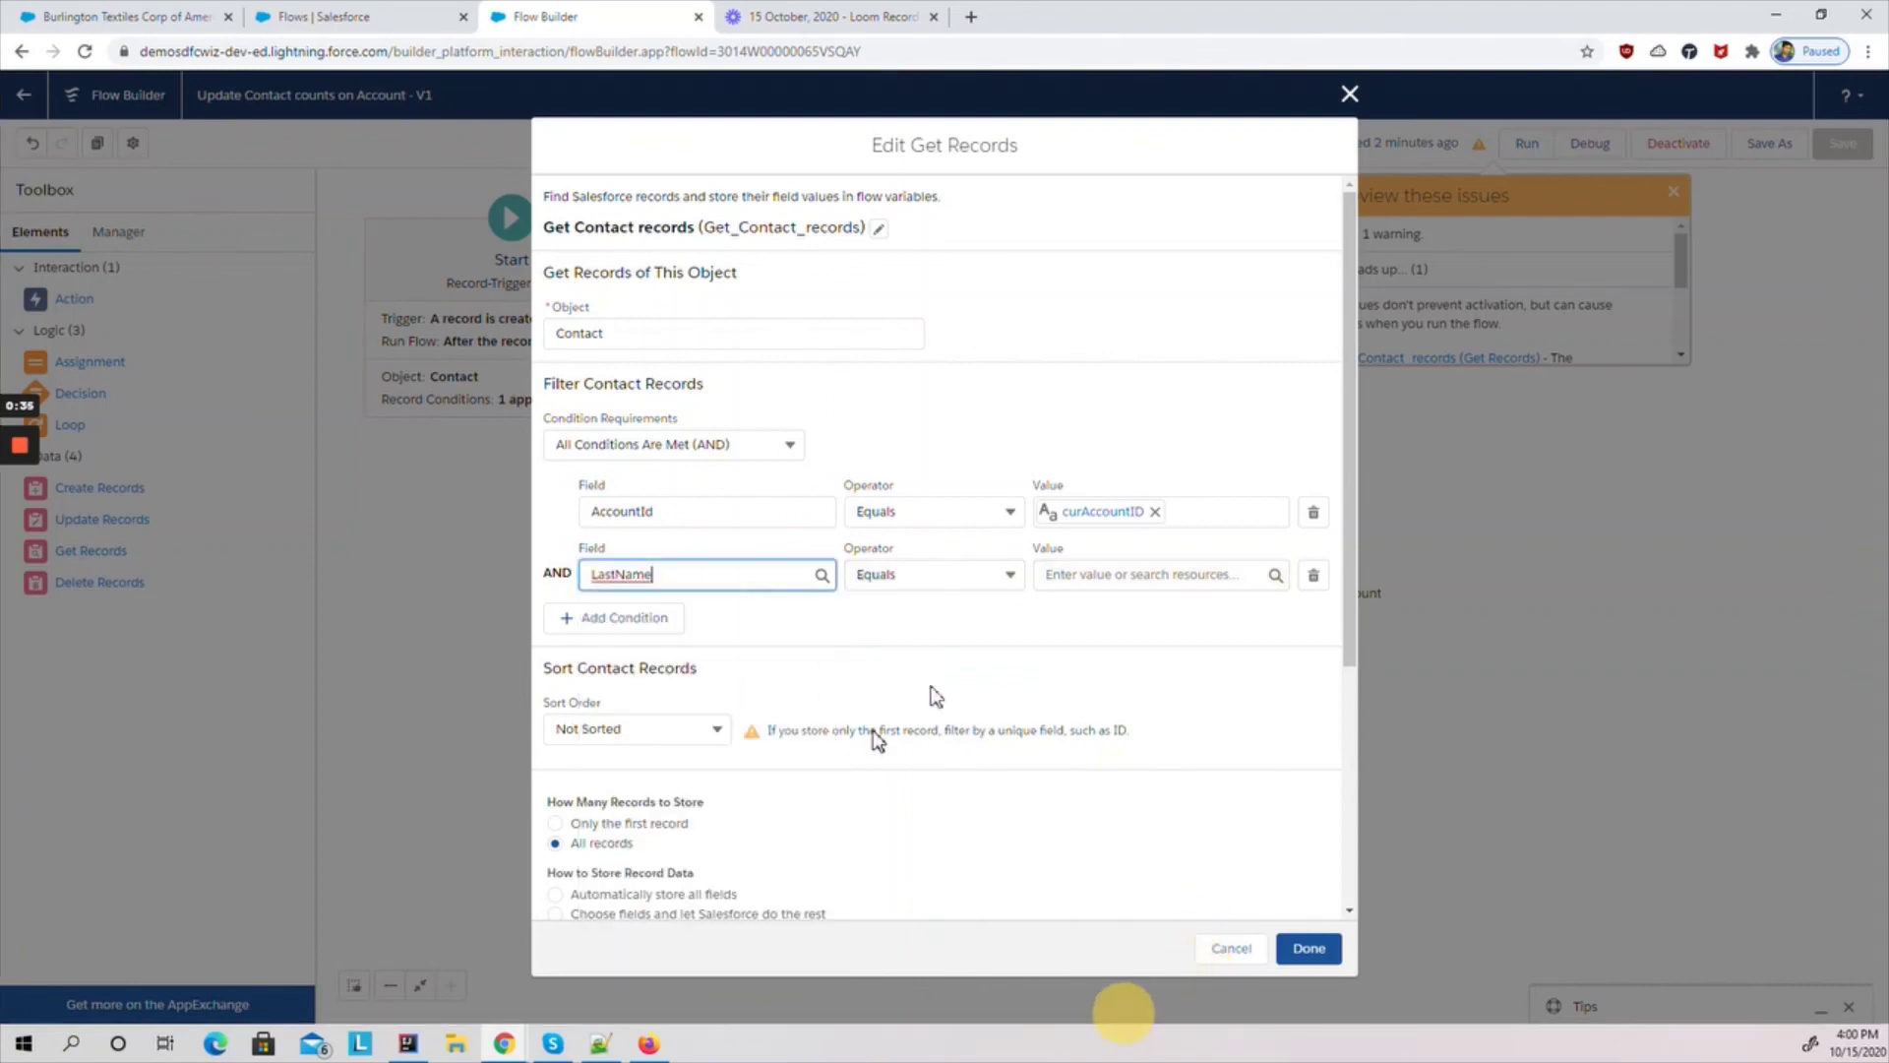
click(1076, 581)
click(945, 624)
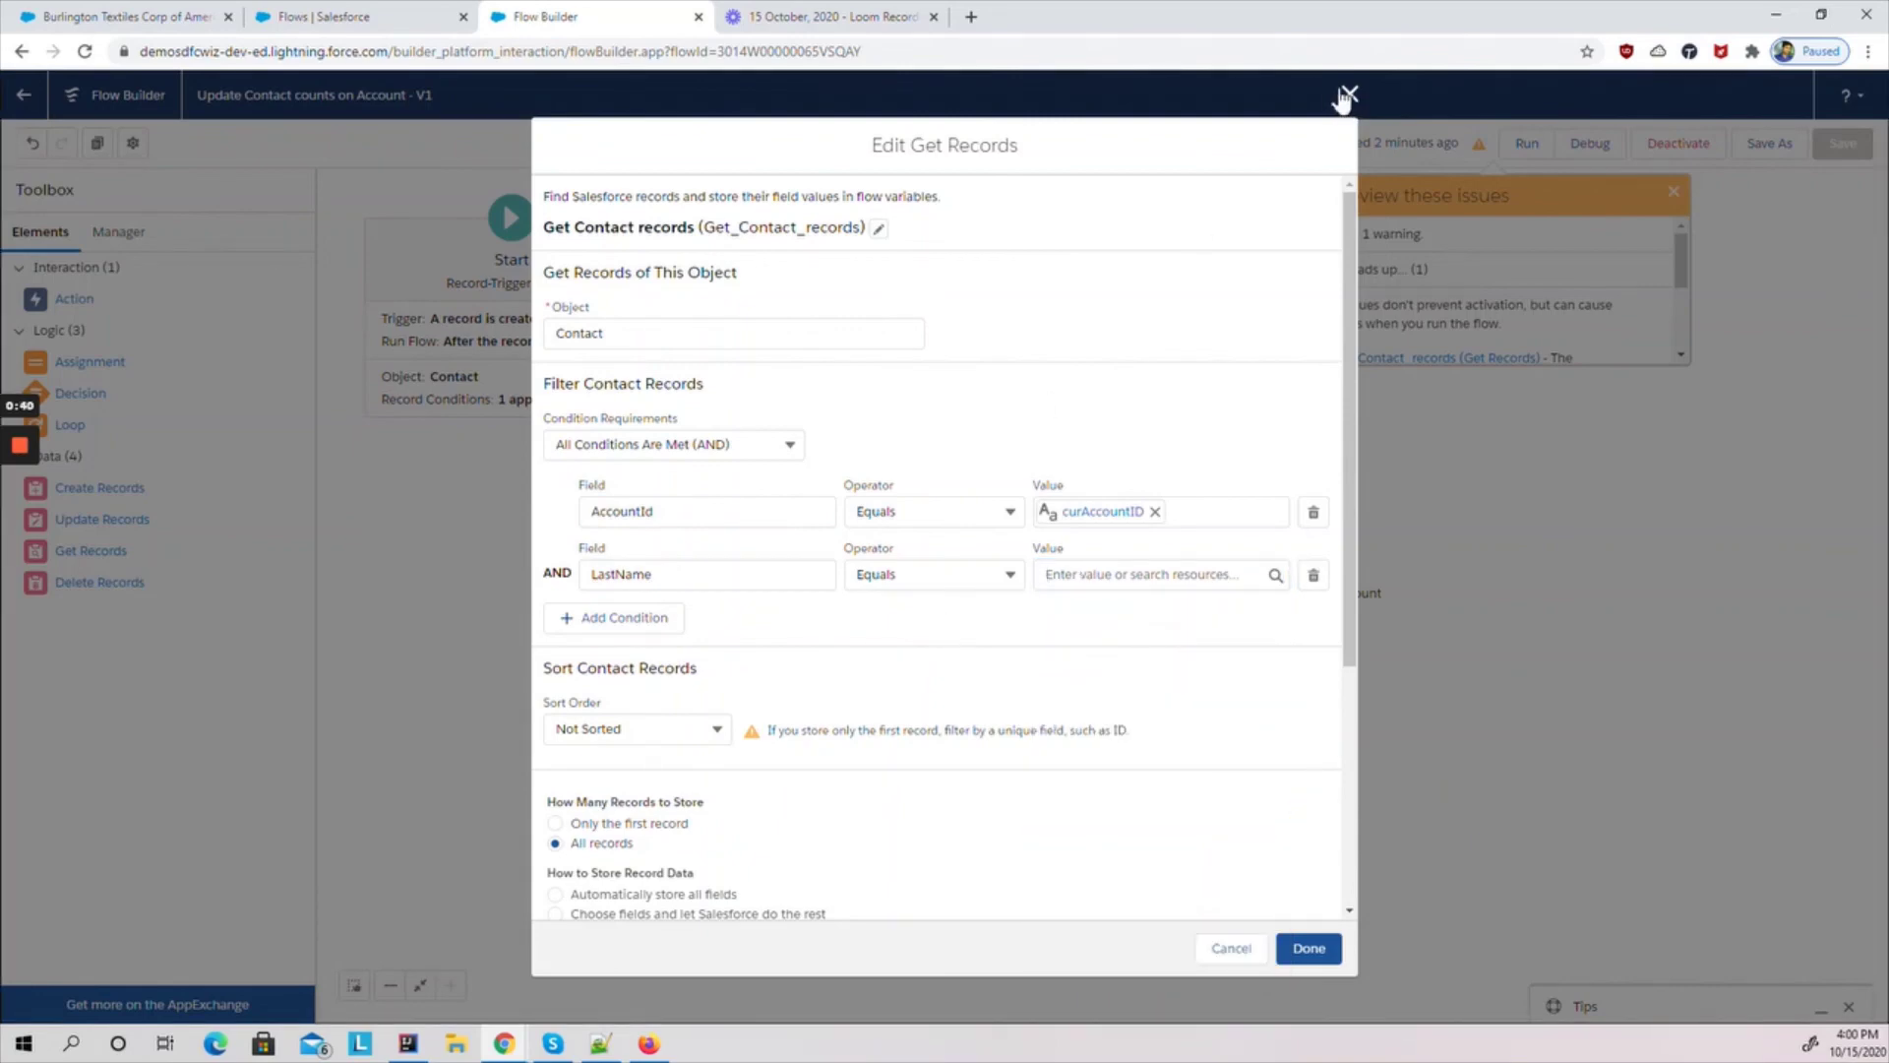
click(1350, 93)
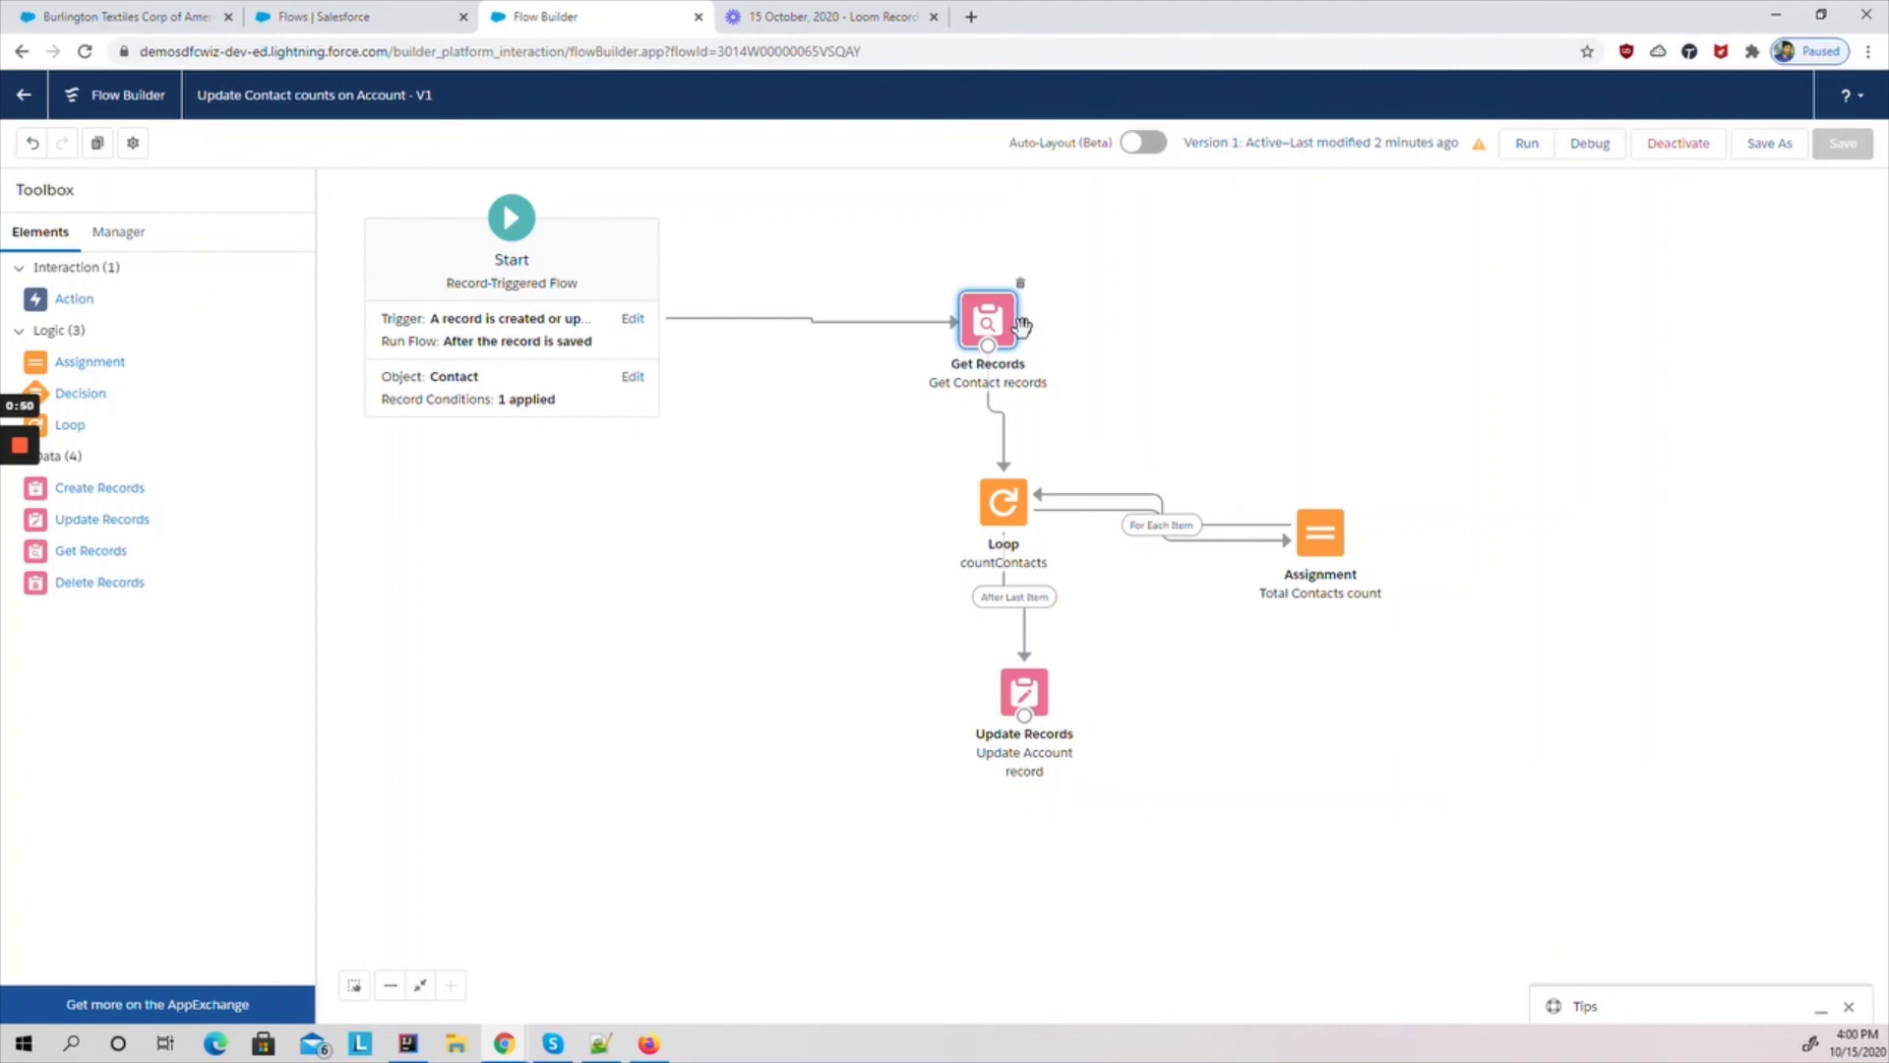
click(178, 14)
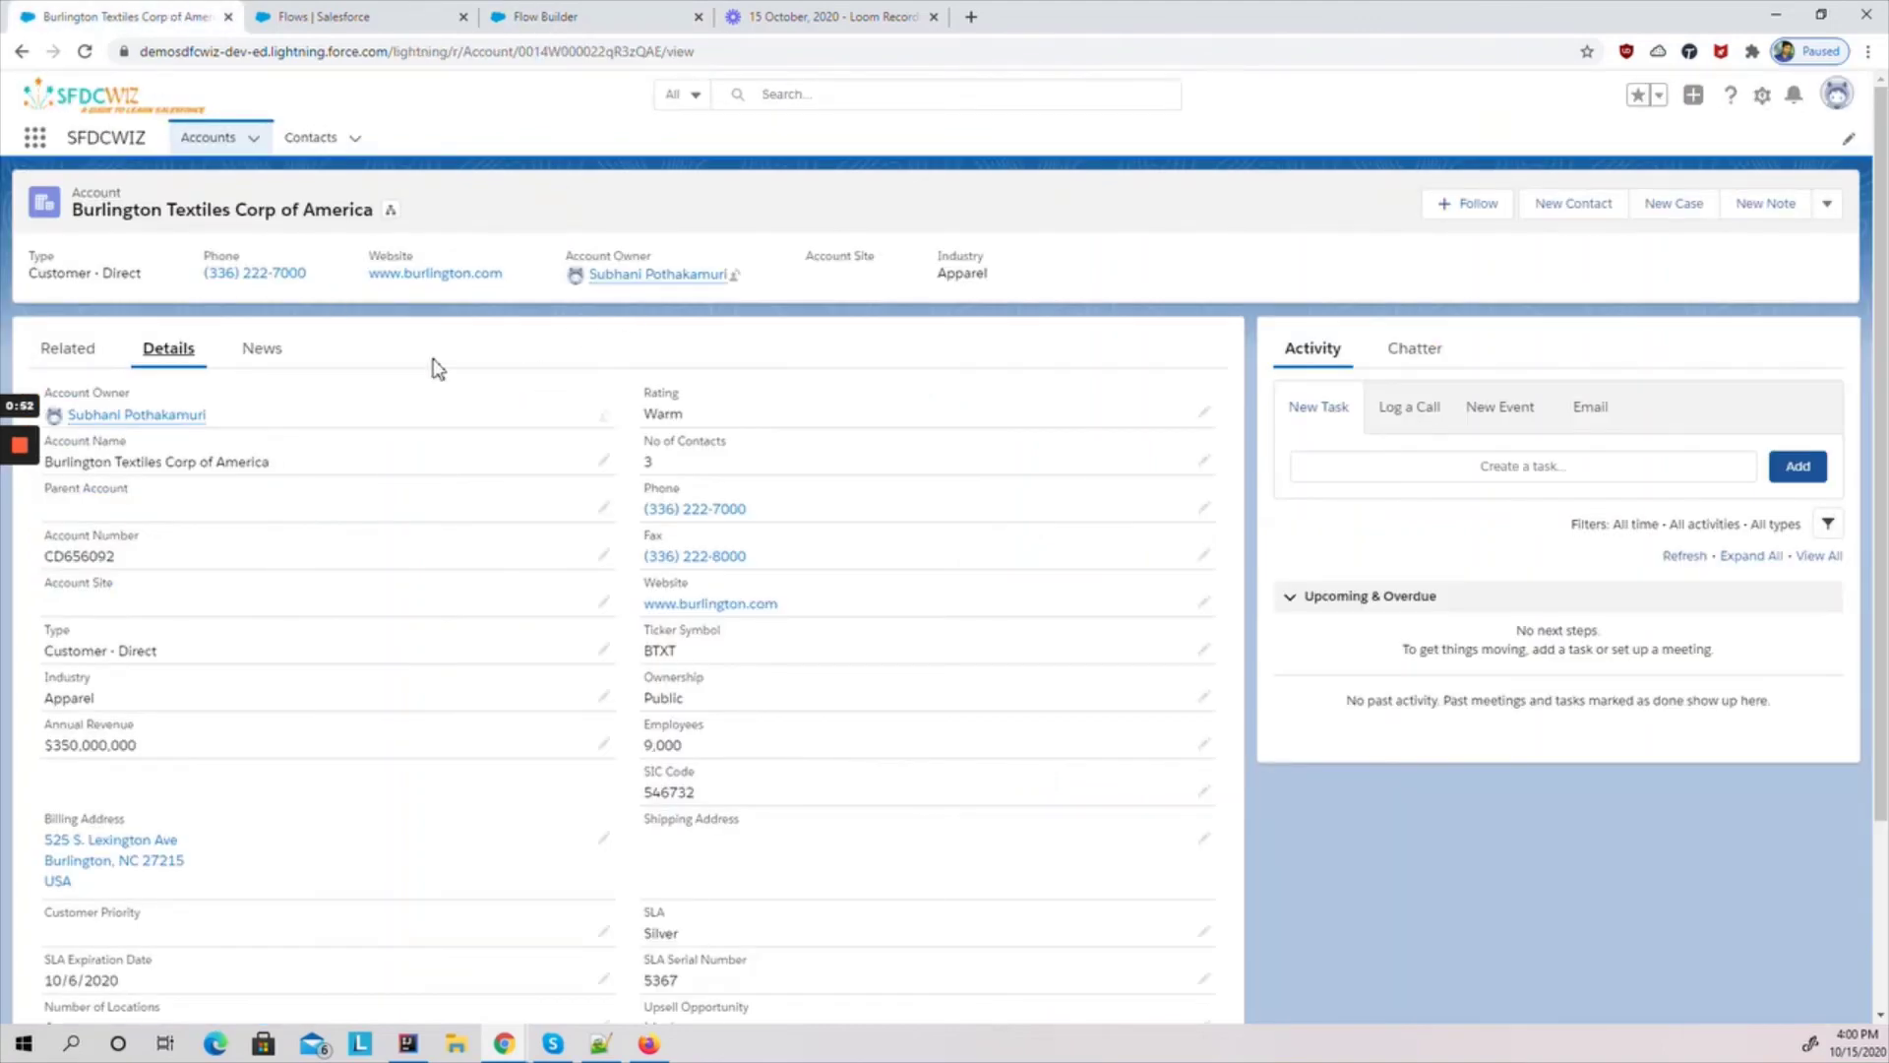